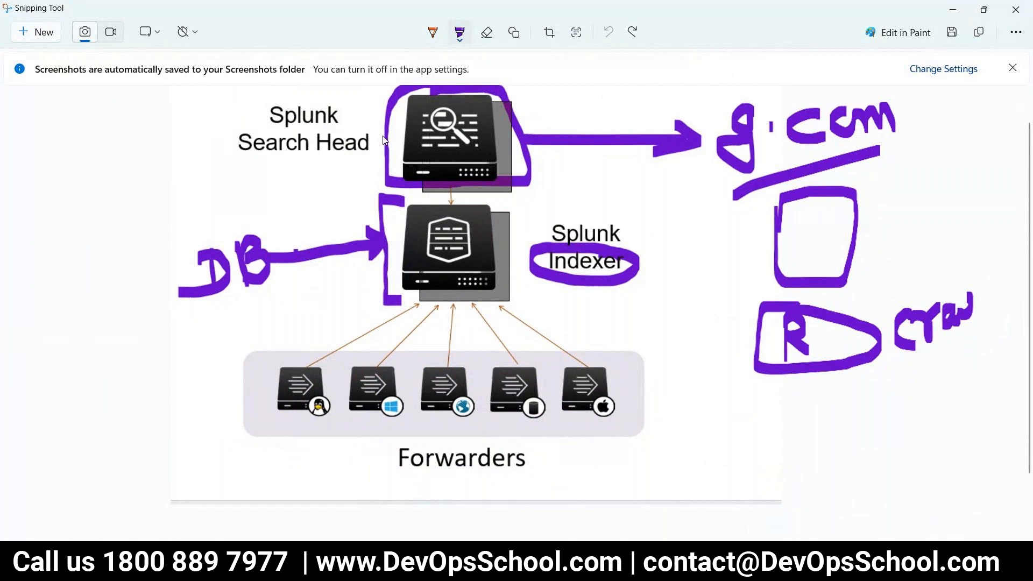
# Circle the Search Head and Indexer labels in purple and write and circle an HF note.
pyautogui.moveTo(331, 102)
pyautogui.mouseDown()
pyautogui.moveTo(232, 97)
pyautogui.moveTo(209, 140)
pyautogui.moveTo(323, 99)
pyautogui.mouseUp()
pyautogui.moveTo(619, 211)
pyautogui.mouseDown()
pyautogui.moveTo(565, 213)
pyautogui.moveTo(541, 232)
pyautogui.moveTo(592, 296)
pyautogui.moveTo(614, 228)
pyautogui.mouseUp()
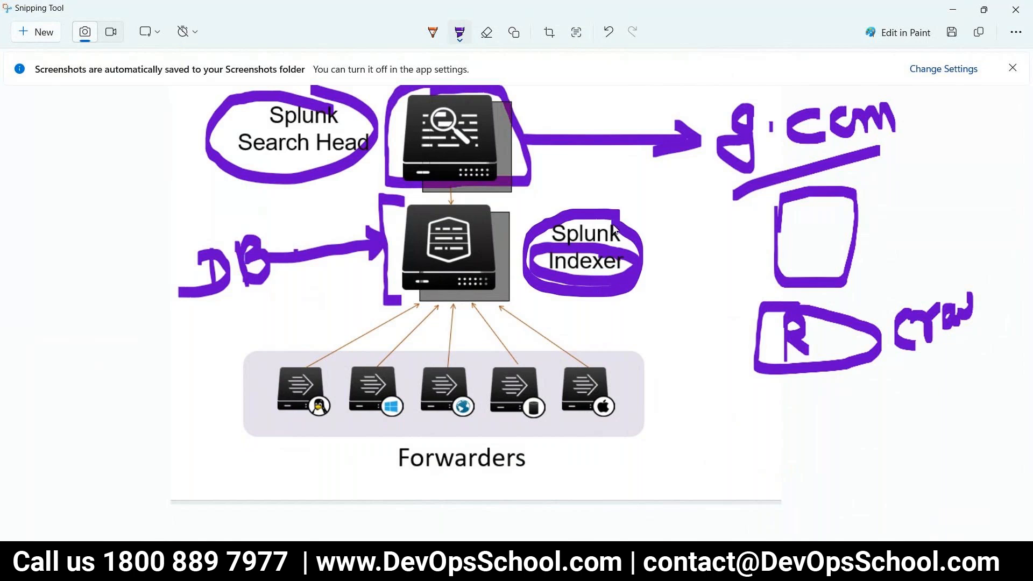
pyautogui.moveTo(793, 463)
pyautogui.mouseDown()
pyautogui.moveTo(791, 414)
pyautogui.moveTo(821, 455)
pyautogui.mouseUp()
pyautogui.moveTo(791, 433)
pyautogui.mouseDown()
pyautogui.moveTo(819, 434)
pyautogui.moveTo(833, 448)
pyautogui.moveTo(849, 399)
pyautogui.moveTo(865, 417)
pyautogui.mouseUp()
pyautogui.moveTo(775, 476)
pyautogui.mouseDown()
pyautogui.moveTo(901, 462)
pyautogui.moveTo(874, 390)
pyautogui.moveTo(777, 401)
pyautogui.moveTo(763, 480)
pyautogui.mouseUp()
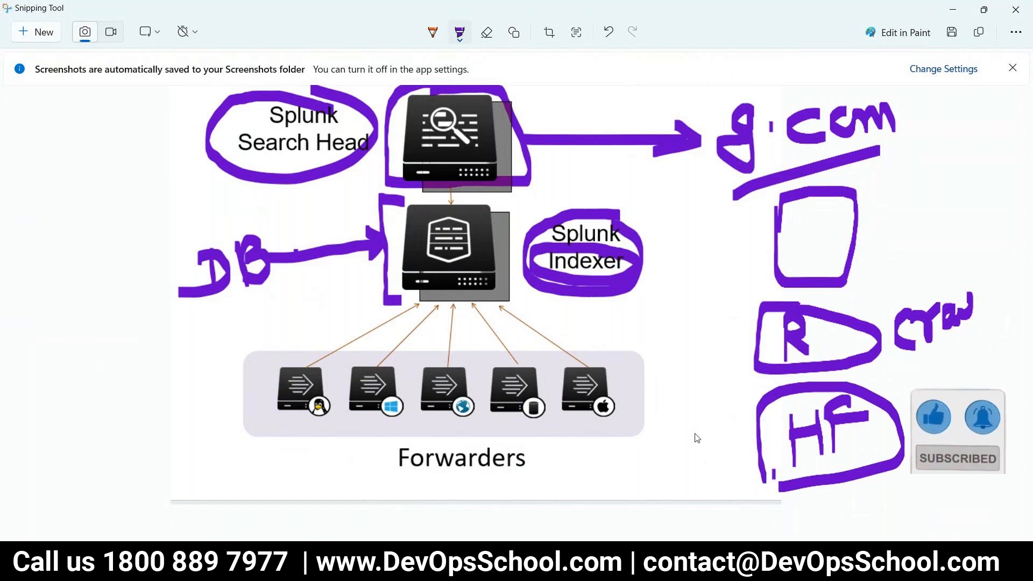
pyautogui.moveTo(157, 120)
pyautogui.mouseDown()
pyautogui.moveTo(173, 135)
pyautogui.moveTo(127, 102)
pyautogui.mouseUp()
pyautogui.moveTo(619, 245); pyautogui.dragTo(667, 227)
pyautogui.moveTo(857, 458); pyautogui.dragTo(913, 502)
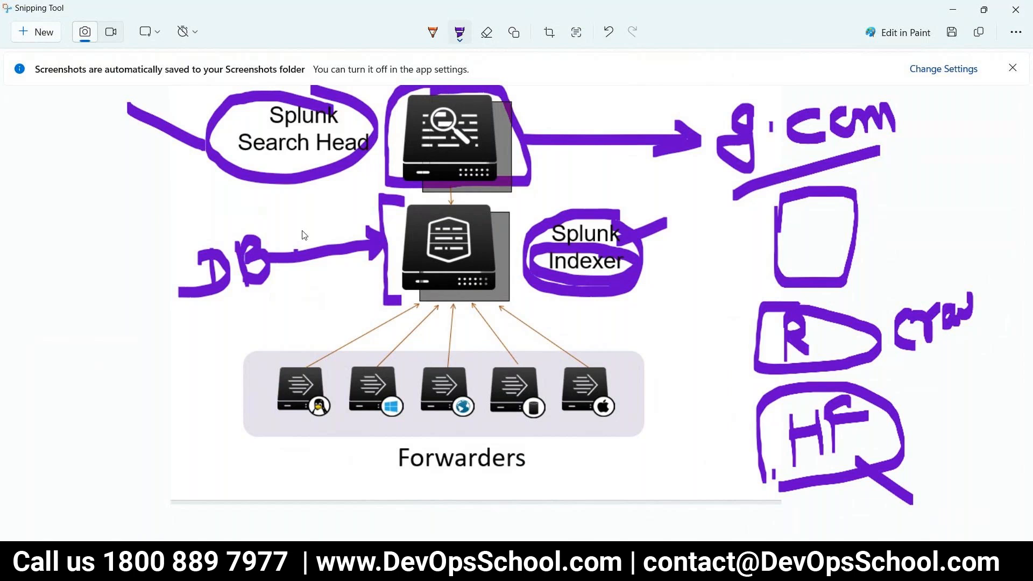
pyautogui.moveTo(291, 151); pyautogui.dragTo(312, 184)
pyautogui.moveTo(559, 255); pyautogui.dragTo(596, 303)
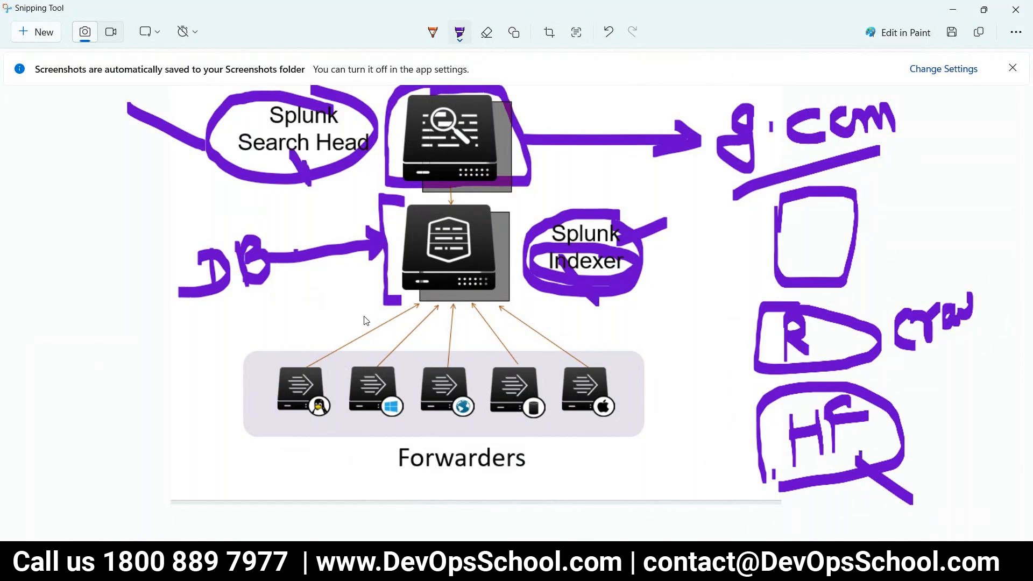
# Undo the stray strokes, redraw the Search Head and Indexer circles, and link DB to the Indexer.
pyautogui.hotkey('ctrl', 'z')
pyautogui.hotkey('ctrl', 'z')
pyautogui.hotkey('ctrl', 'z')
pyautogui.hotkey('ctrl', 'z')
pyautogui.hotkey('ctrl', 'z')
pyautogui.hotkey('ctrl', 'z')
pyautogui.hotkey('ctrl', 'z')
pyautogui.hotkey('ctrl', 'z')
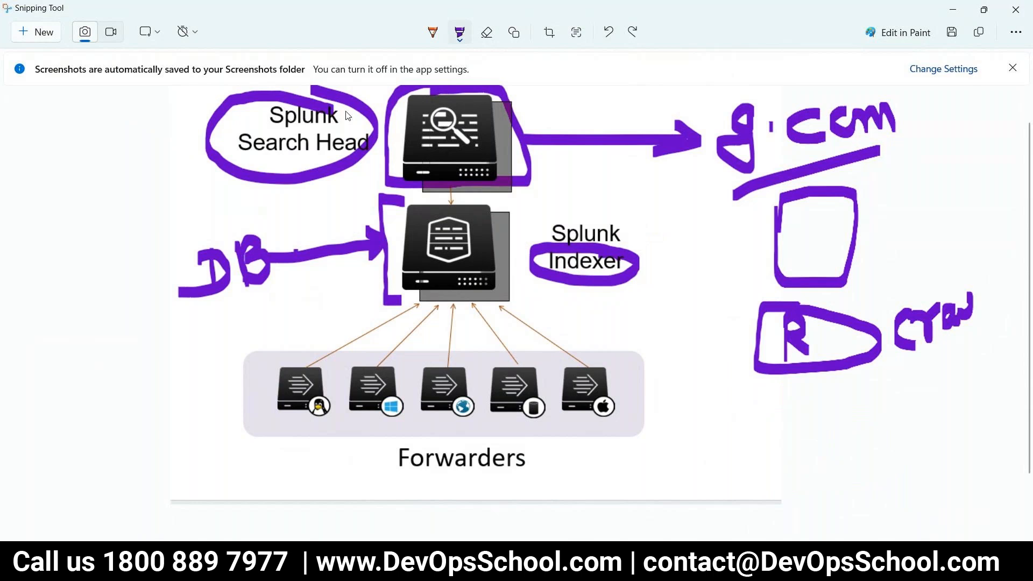
pyautogui.moveTo(347, 115)
pyautogui.mouseDown()
pyautogui.moveTo(232, 105)
pyautogui.moveTo(361, 123)
pyautogui.mouseUp()
pyautogui.moveTo(666, 215)
pyautogui.mouseDown()
pyautogui.moveTo(548, 204)
pyautogui.moveTo(621, 267)
pyautogui.mouseUp()
pyautogui.moveTo(315, 135)
pyautogui.mouseDown()
pyautogui.moveTo(205, 250)
pyautogui.moveTo(422, 283)
pyautogui.moveTo(279, 269)
pyautogui.moveTo(191, 151)
pyautogui.moveTo(409, 136)
pyautogui.moveTo(461, 211)
pyautogui.moveTo(426, 189)
pyautogui.mouseUp()
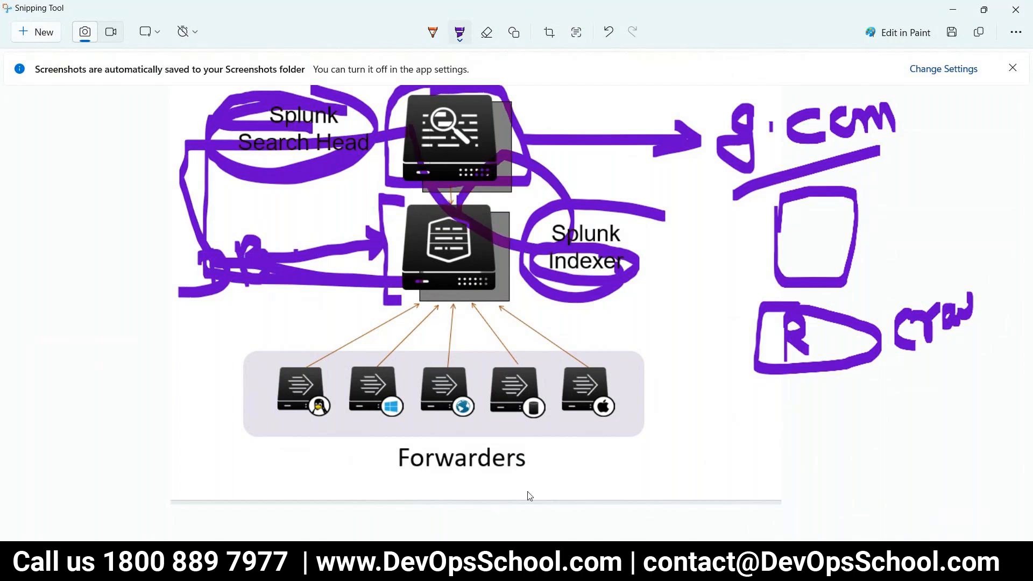
# Underline Forwarders, draw an arrow from the Linux forwarder to the indexer, and circle the Search Head icon.
pyautogui.moveTo(508, 481); pyautogui.dragTo(517, 481)
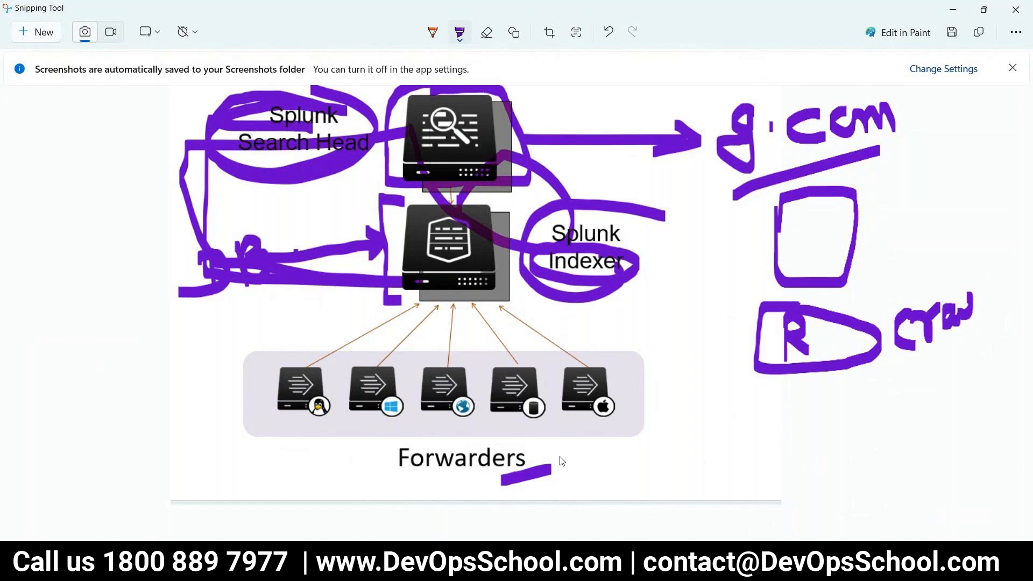
pyautogui.moveTo(302, 443); pyautogui.dragTo(345, 444)
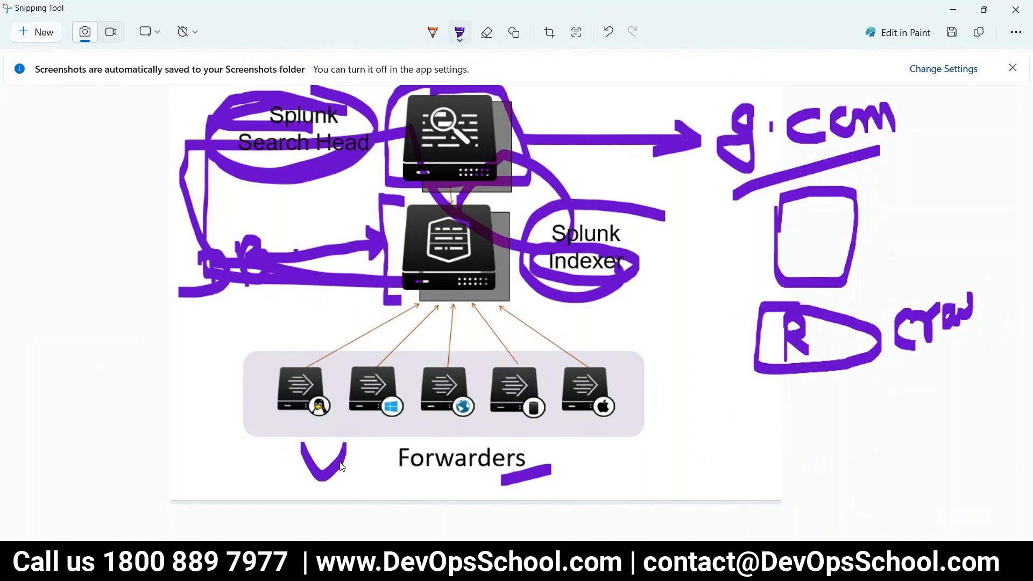
pyautogui.moveTo(362, 479)
pyautogui.mouseDown()
pyautogui.moveTo(384, 470)
pyautogui.moveTo(473, 480)
pyautogui.mouseUp()
pyautogui.moveTo(301, 392)
pyautogui.mouseDown()
pyautogui.moveTo(411, 328)
pyautogui.moveTo(451, 337)
pyautogui.mouseUp()
pyautogui.moveTo(458, 125)
pyautogui.mouseDown()
pyautogui.moveTo(398, 156)
pyautogui.moveTo(464, 123)
pyautogui.moveTo(431, 117)
pyautogui.moveTo(473, 130)
pyautogui.mouseUp()
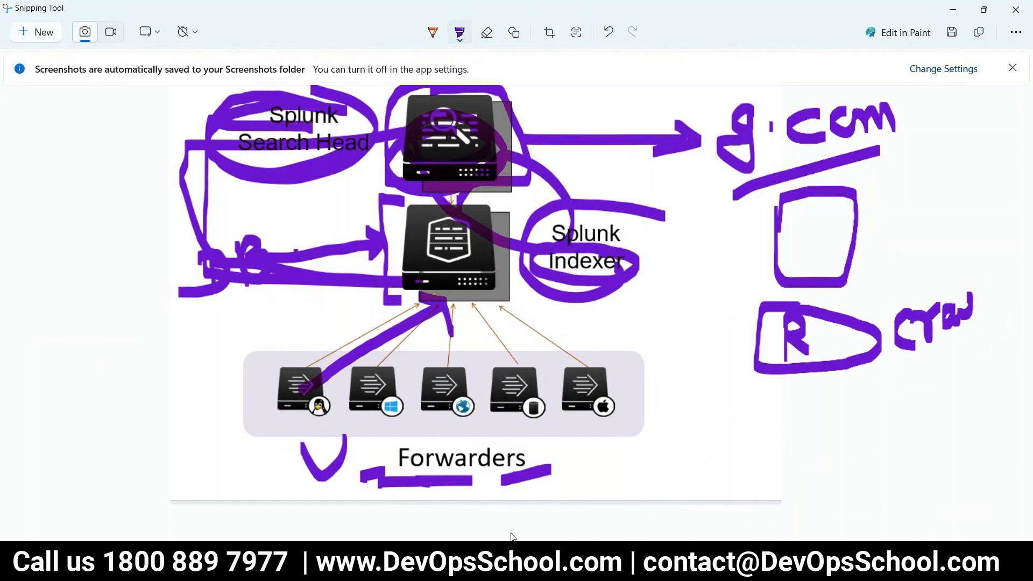
# Start launching a new EC2 instance and name it splunk.
pyautogui.click(469, 562)
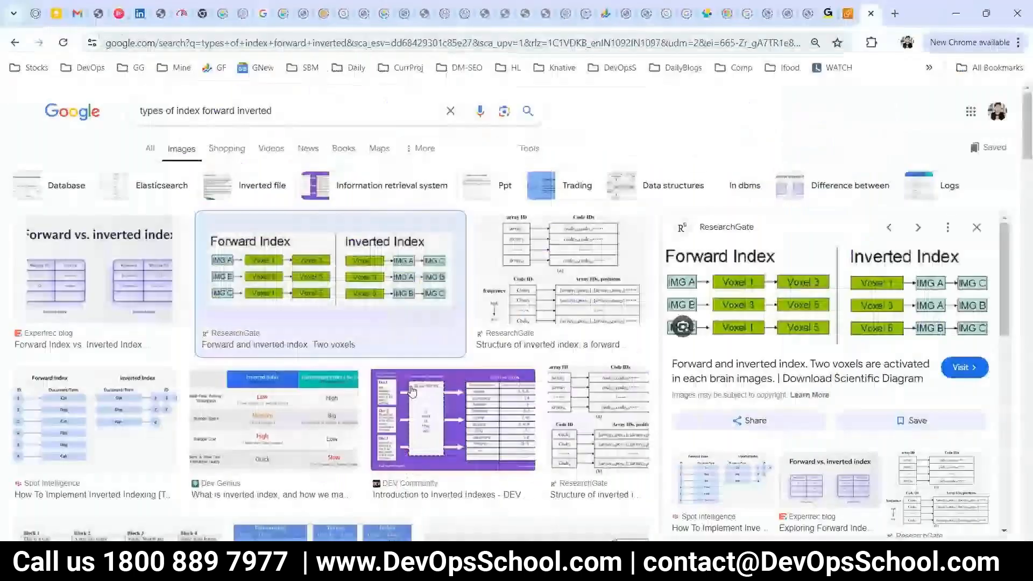
pyautogui.click(850, 13)
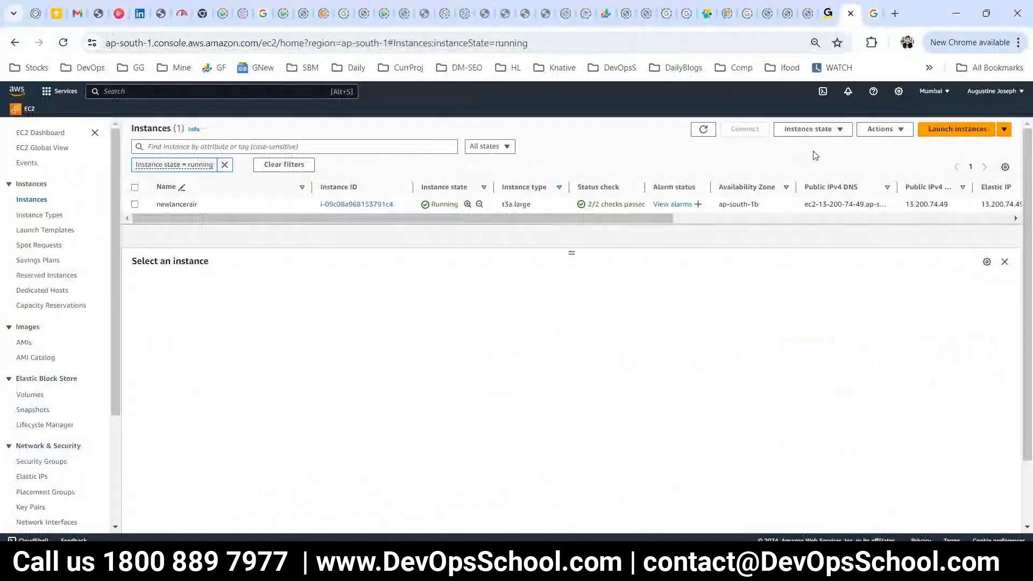
pyautogui.click(958, 129)
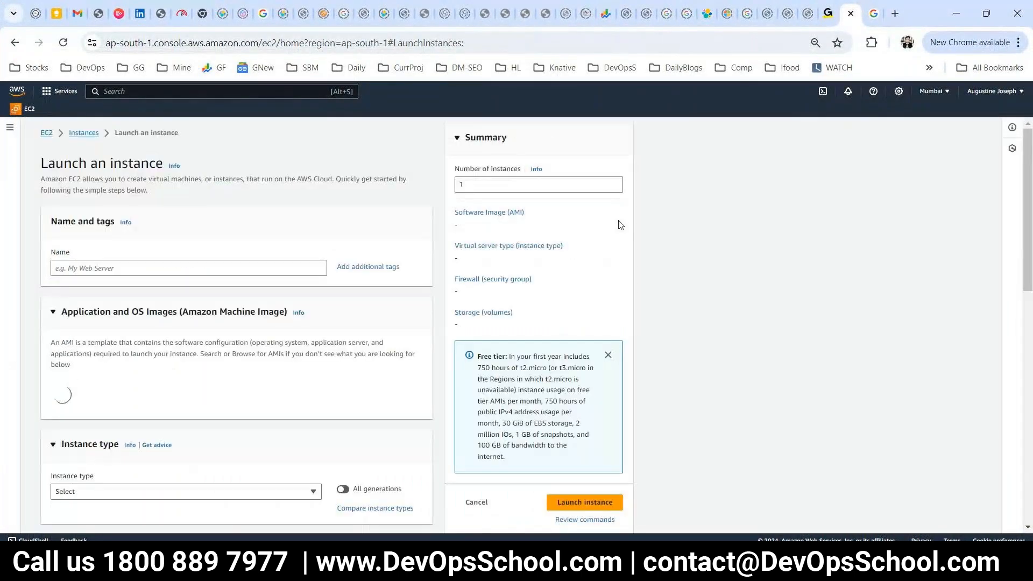
pyautogui.click(286, 264)
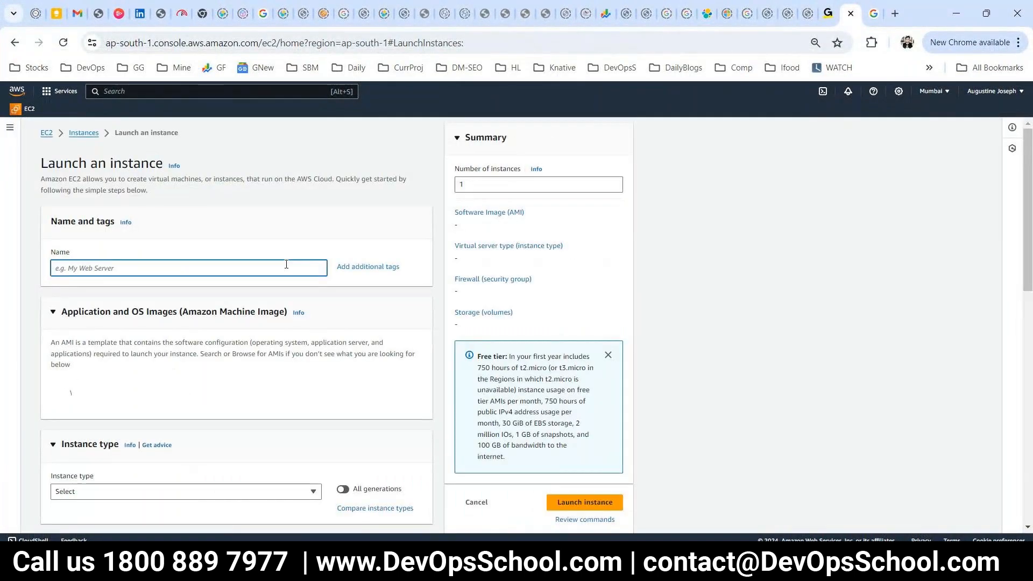
pyautogui.write('splunk')
# Choose the Ubuntu Server 22.04 machine image and accept the resulting setting changes.
pyautogui.scroll(-2, 176, 399)
pyautogui.click(174, 345)
pyautogui.scroll(-1, 193, 394)
pyautogui.click(161, 347)
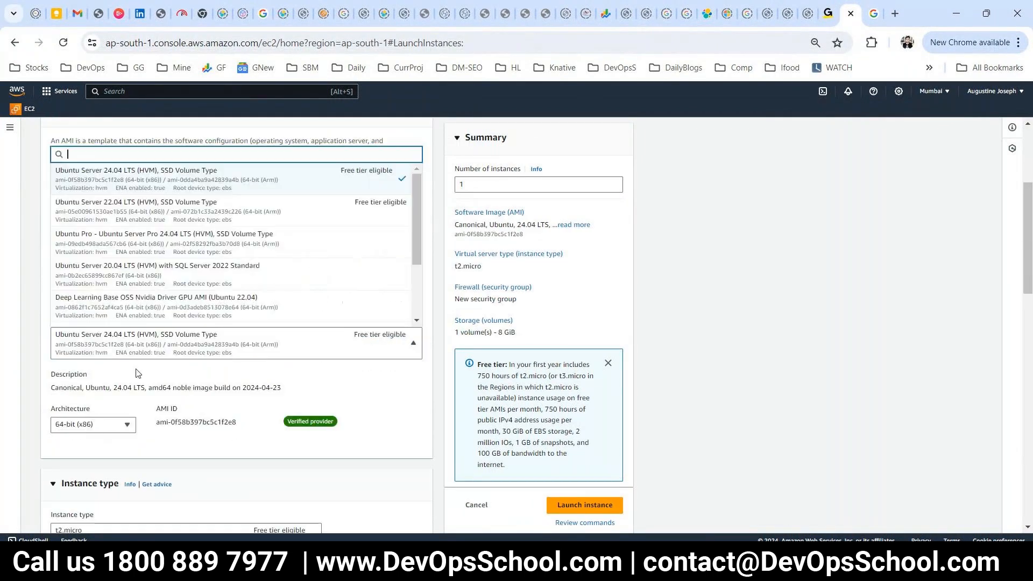
pyautogui.click(122, 225)
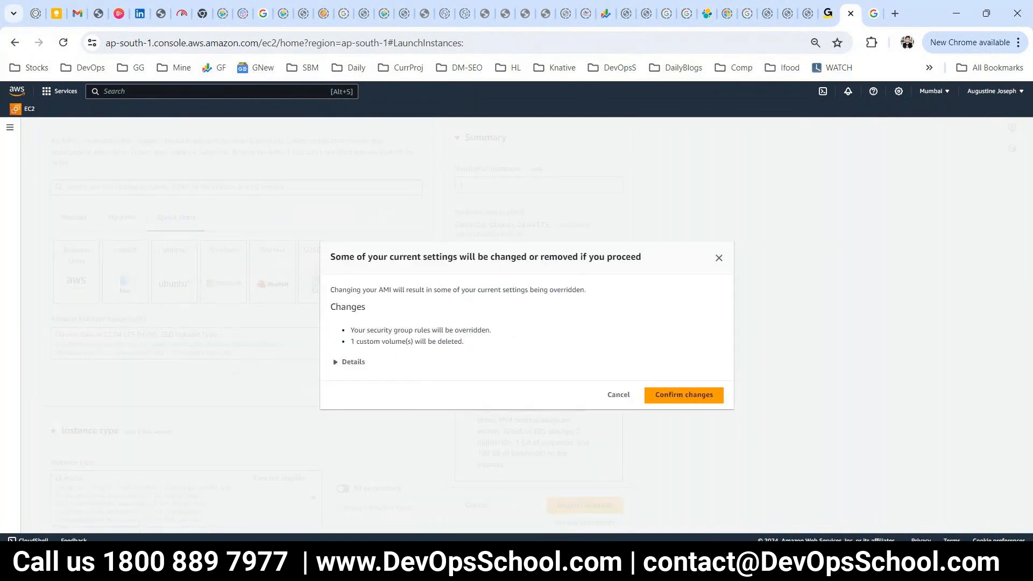
pyautogui.click(332, 423)
# Select t2.large as the instance type.
pyautogui.scroll(-3, 215, 425)
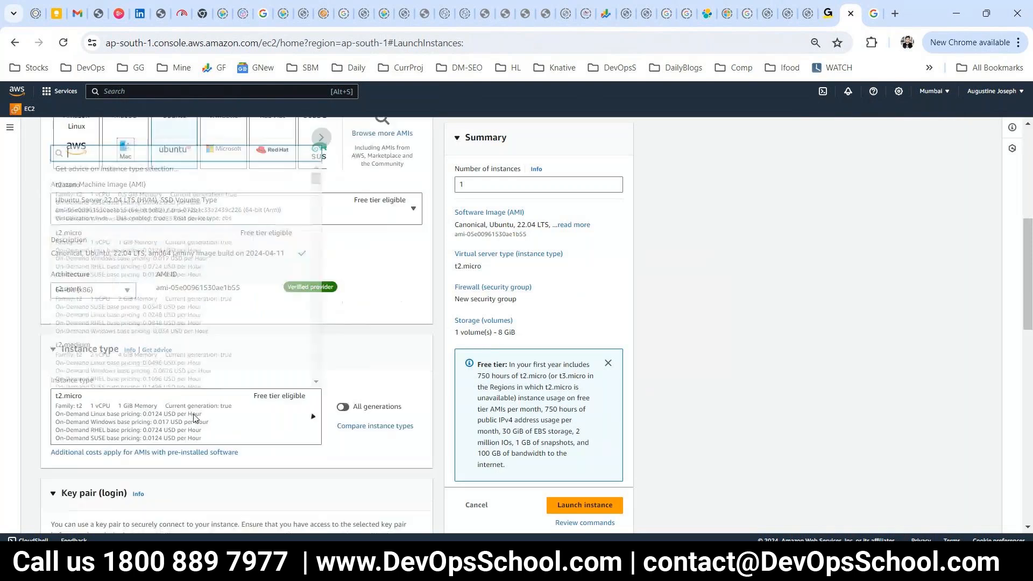
pyautogui.click(194, 419)
pyautogui.click(177, 376)
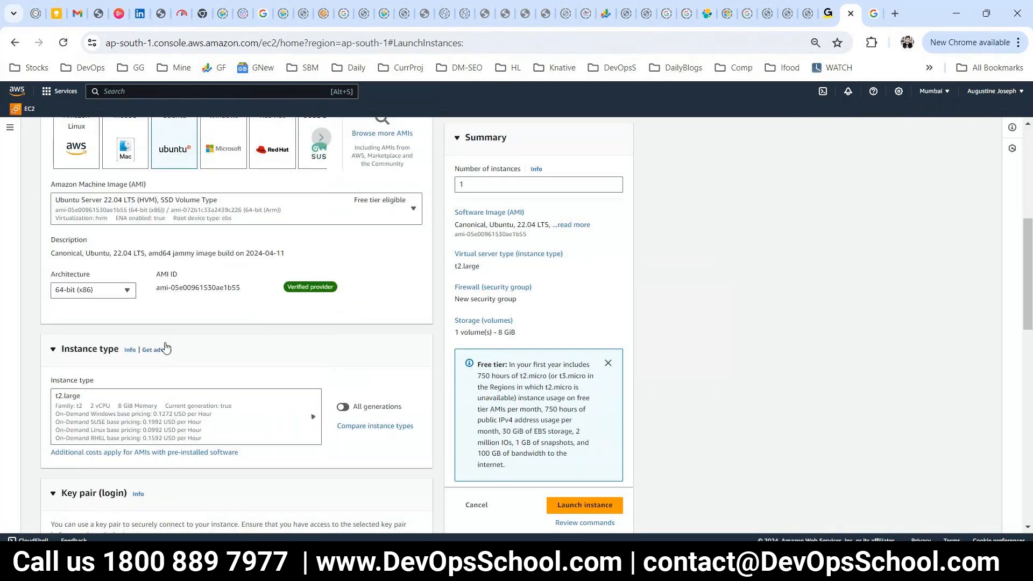
pyautogui.scroll(-4, 247, 393)
# Use the demomarch2024 key pair and the existing default security group.
pyautogui.click(247, 371)
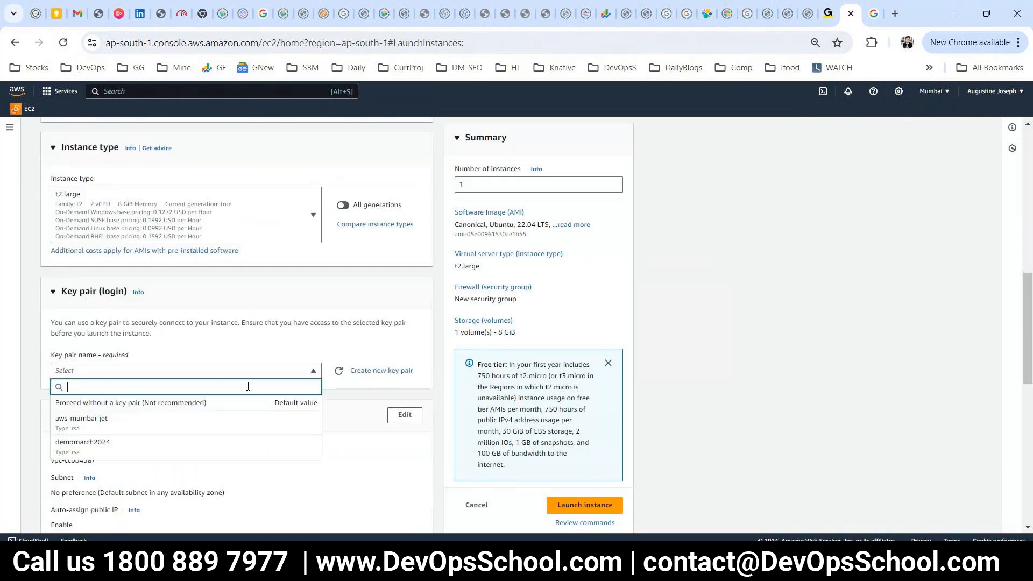
pyautogui.click(179, 442)
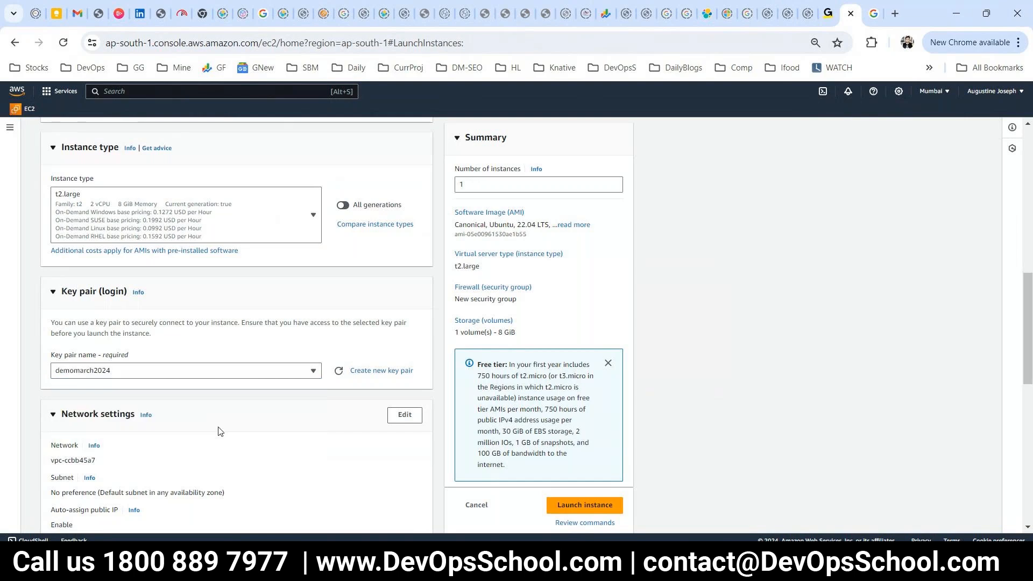
pyautogui.scroll(-3, 219, 430)
pyautogui.click(219, 452)
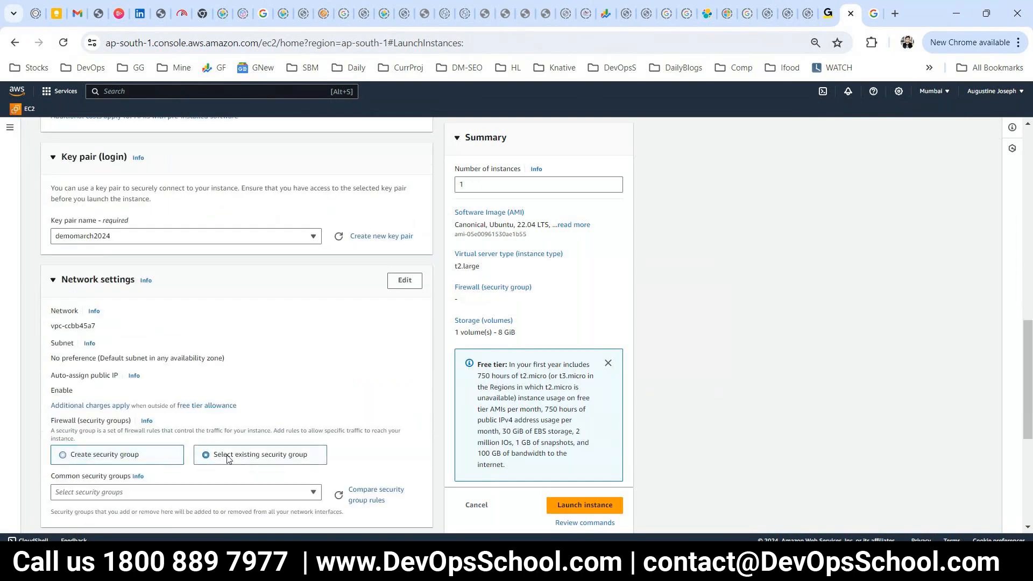
pyautogui.scroll(-2, 188, 466)
pyautogui.scroll(-1, 188, 467)
pyautogui.click(246, 357)
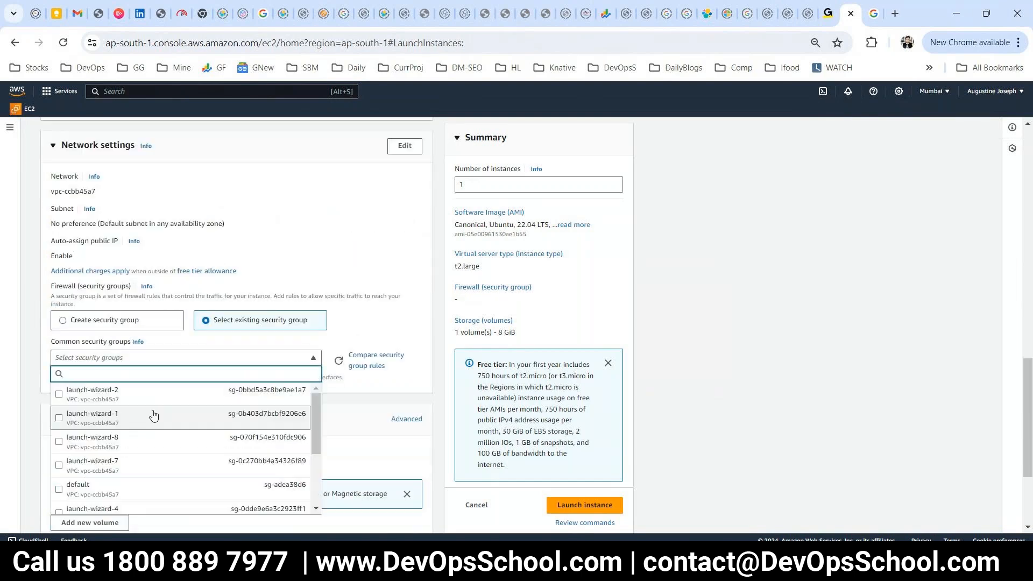
pyautogui.click(88, 489)
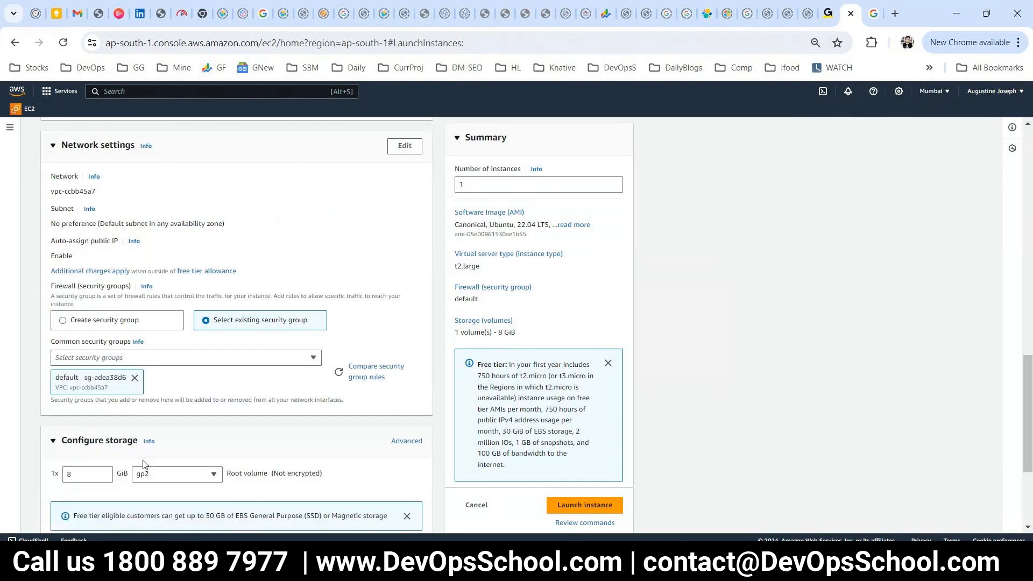
# Set the root volume to 30 GiB and launch the instance.
pyautogui.scroll(-1, 147, 462)
pyautogui.click(105, 405)
pyautogui.moveTo(55, 402); pyautogui.dragTo(52, 407)
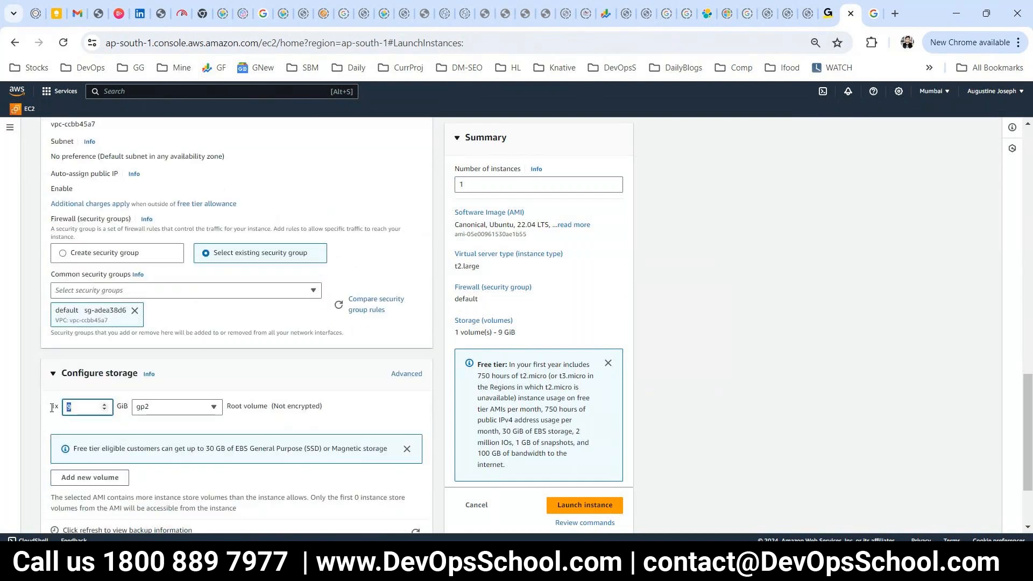
pyautogui.write('30')
pyautogui.scroll(-1, 162, 424)
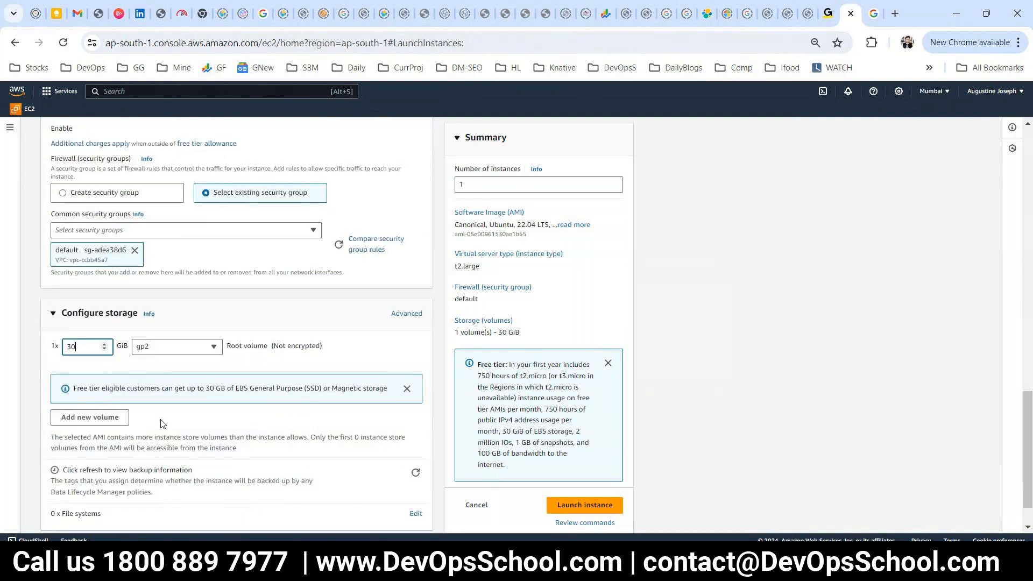
pyautogui.scroll(-1, 162, 425)
pyautogui.click(574, 489)
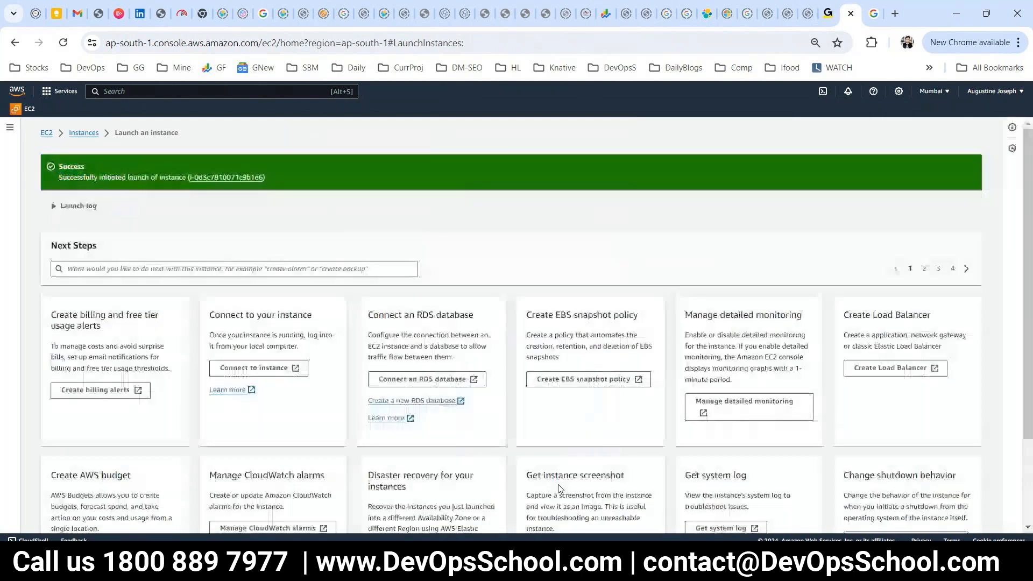
pyautogui.scroll(-3, 629, 470)
# Copy the splunk instance's public IPv4 address from the instance list and search Windows for 'pu'.
pyautogui.click(939, 514)
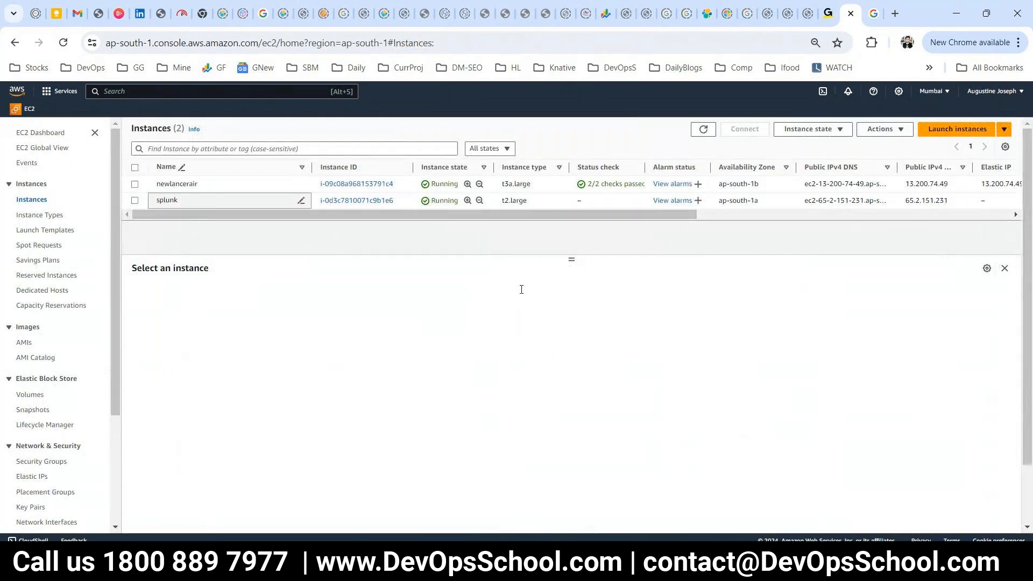
pyautogui.click(429, 347)
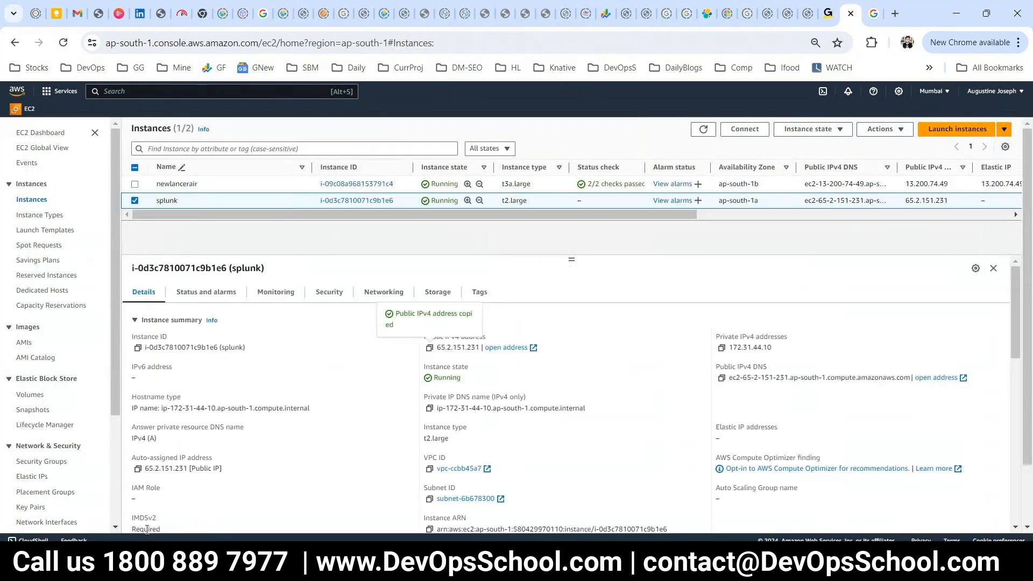
pyautogui.click(146, 563)
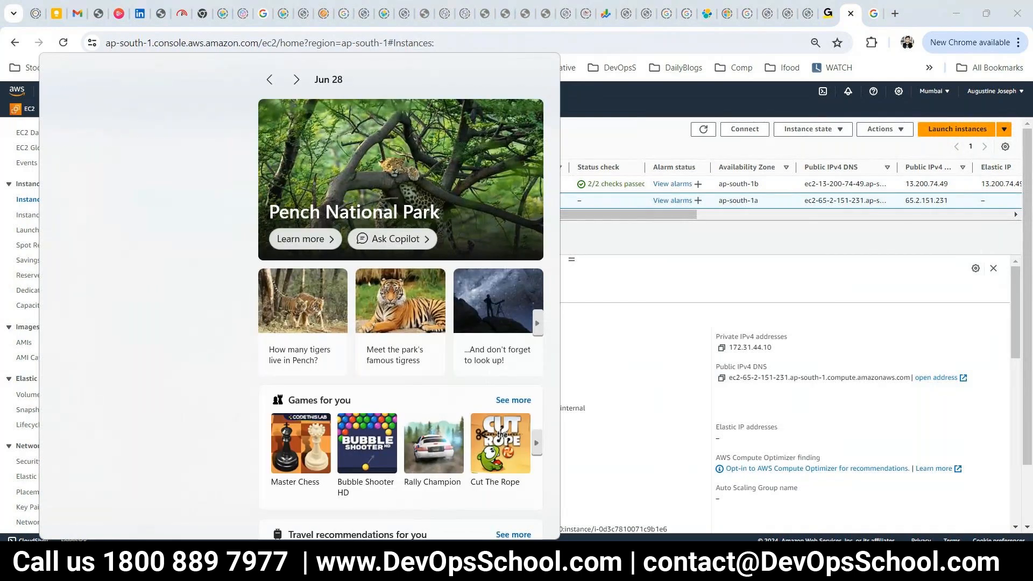
pyautogui.write('spl')
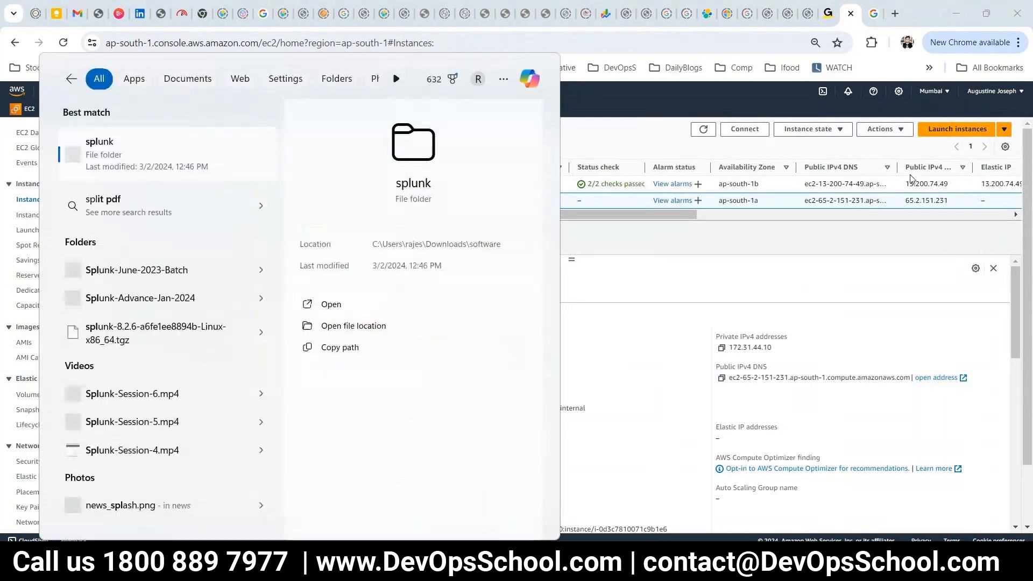
pyautogui.press('BackSpace')
pyautogui.press('BackSpace')
pyautogui.press('BackSpace')
pyautogui.write('pu')
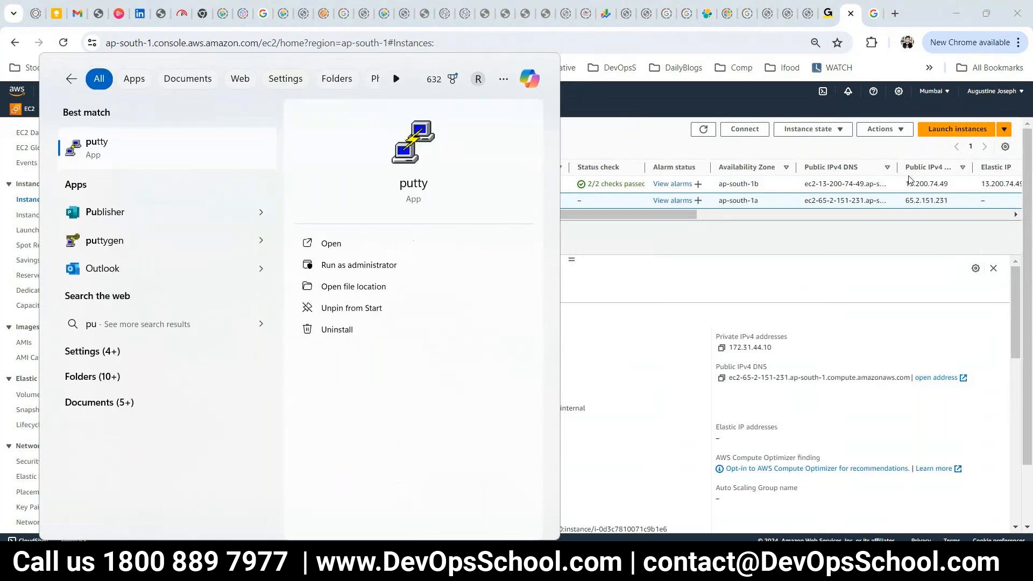
# Connect PuTTY to 65.2.151.231 using demomarch2024.ppk as the SSH private key.
pyautogui.click(118, 148)
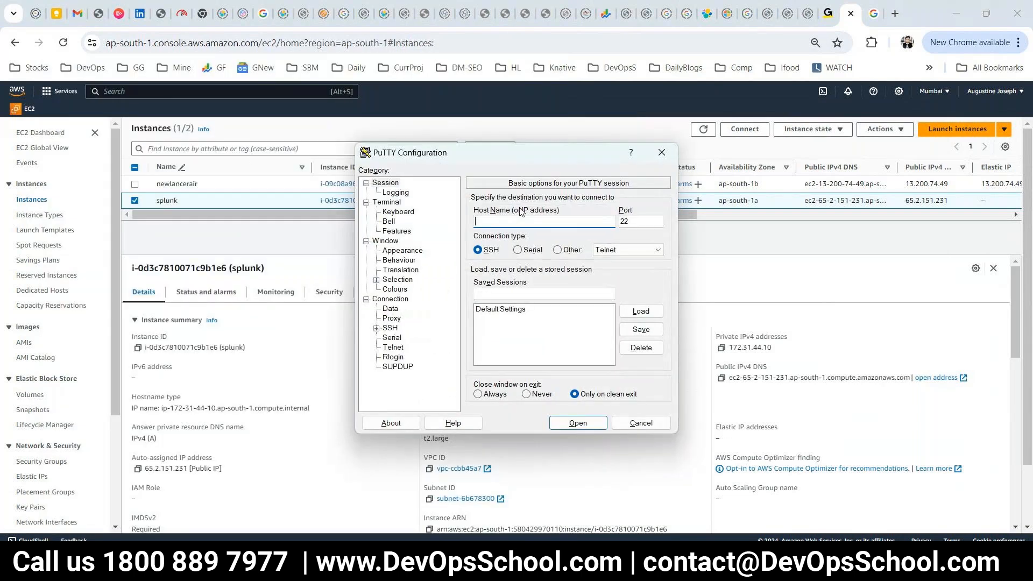
pyautogui.hotkey('ctrl', 'v')
pyautogui.click(376, 327)
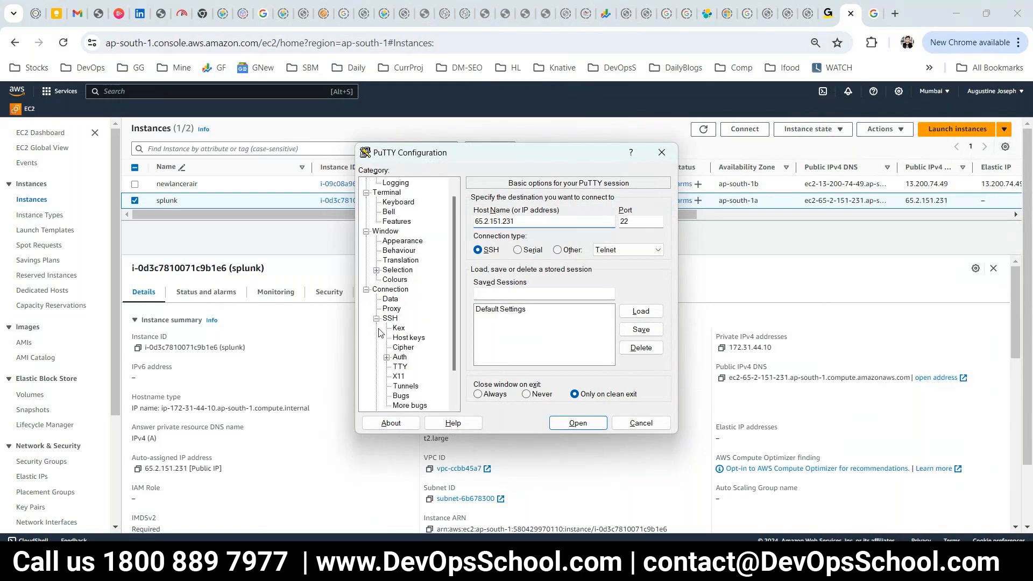
pyautogui.doubleClick(398, 357)
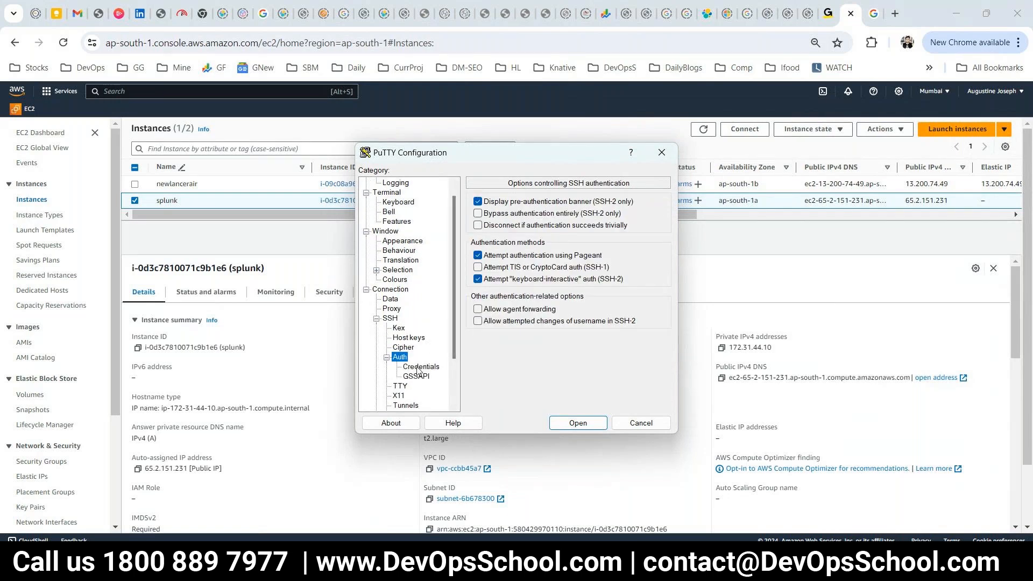
pyautogui.click(418, 368)
pyautogui.click(641, 229)
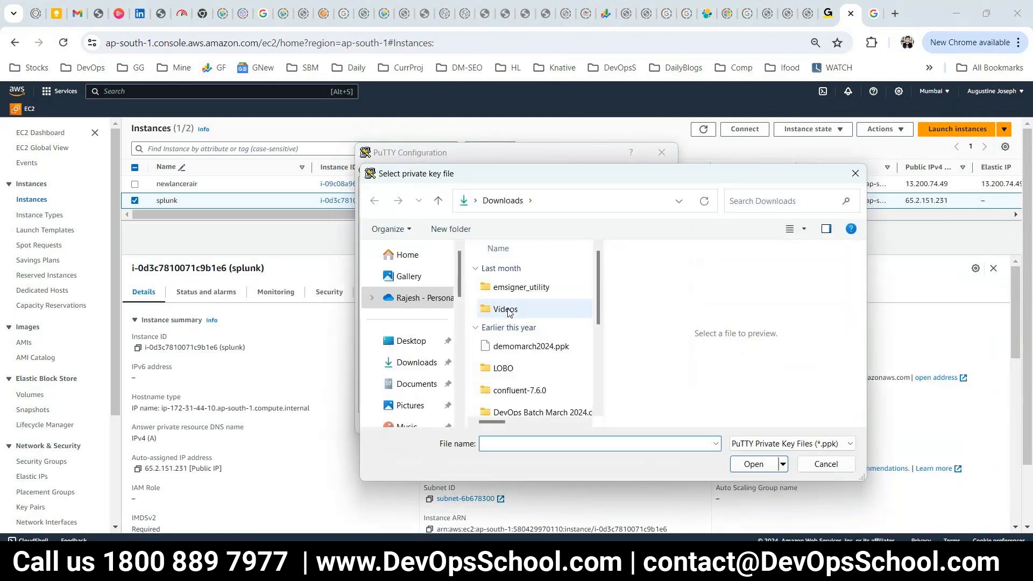
pyautogui.click(517, 347)
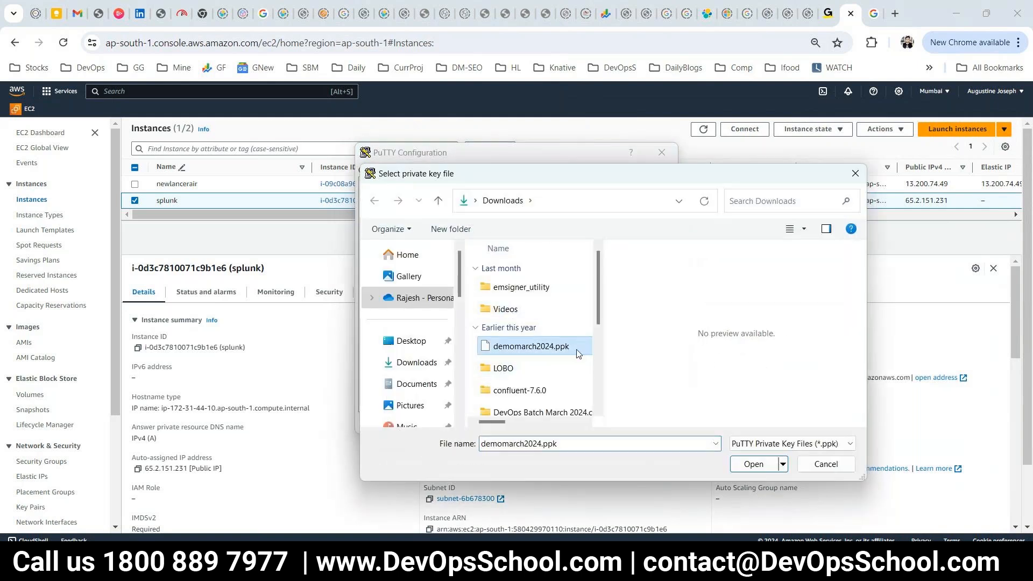
pyautogui.click(748, 464)
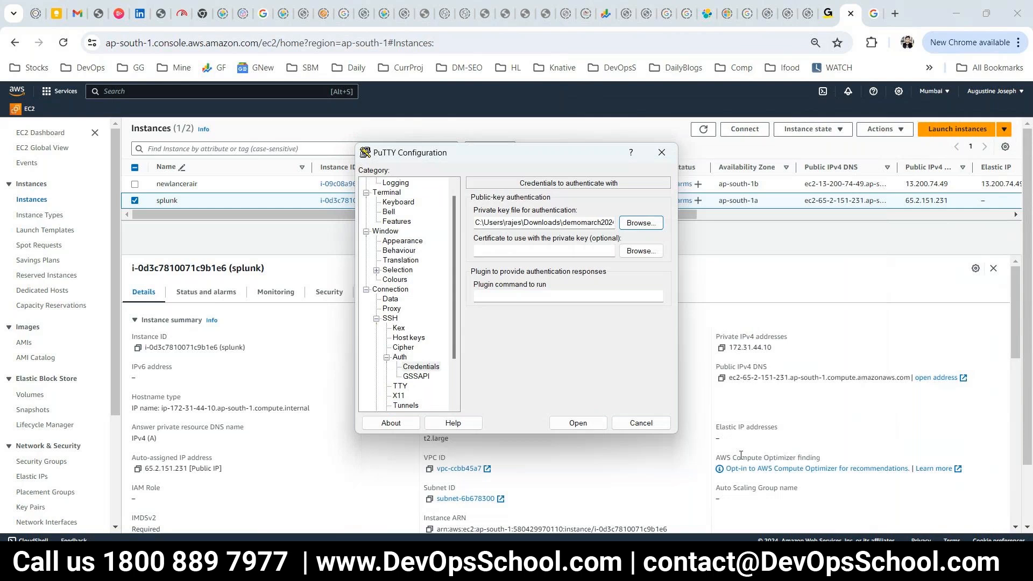
pyautogui.click(576, 423)
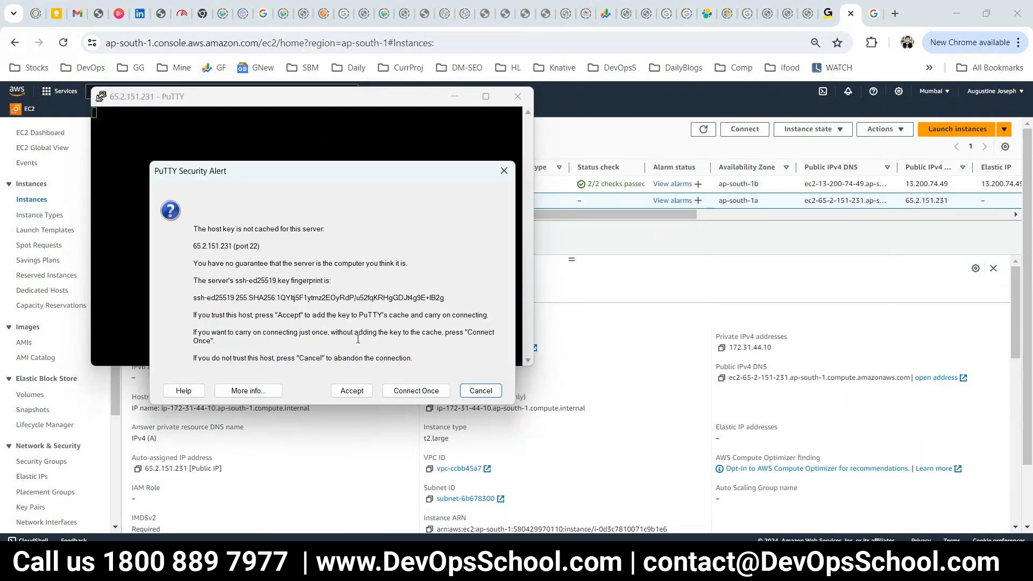
# Accept the host key, maximize the terminal, and open Change Settings from the title-bar menu.
pyautogui.press('Return')
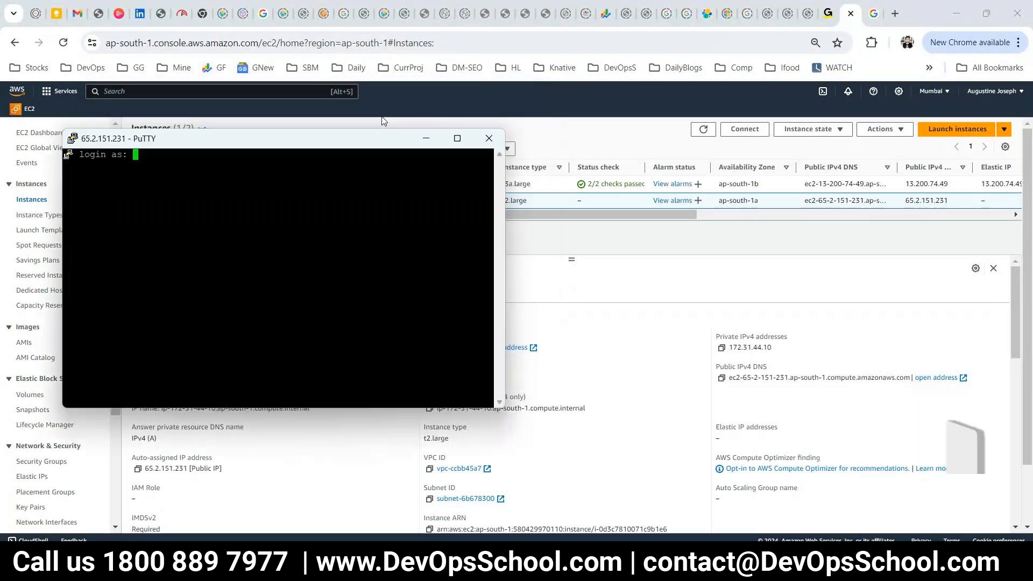
pyautogui.doubleClick(397, 104)
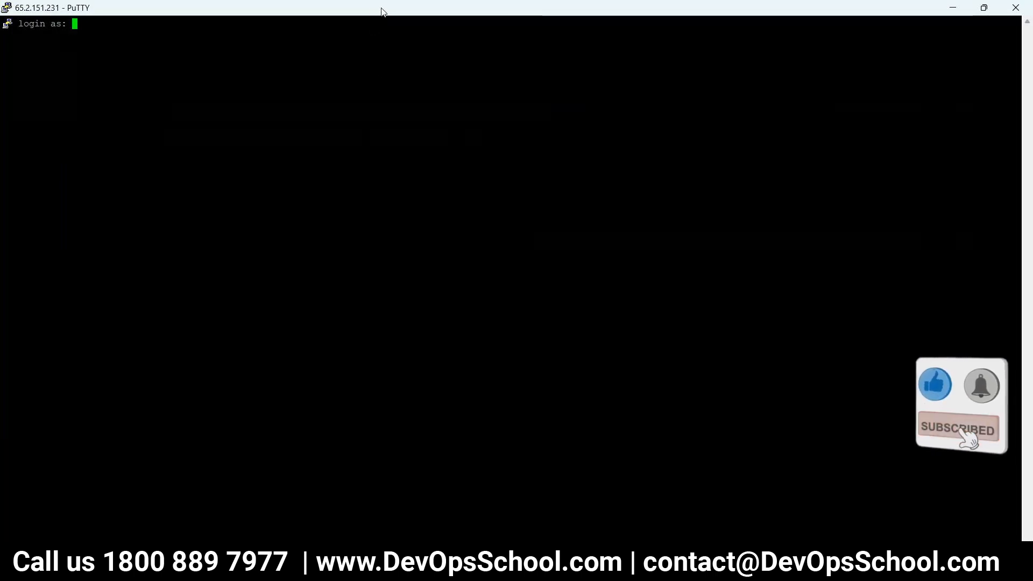
pyautogui.rightClick(394, 27)
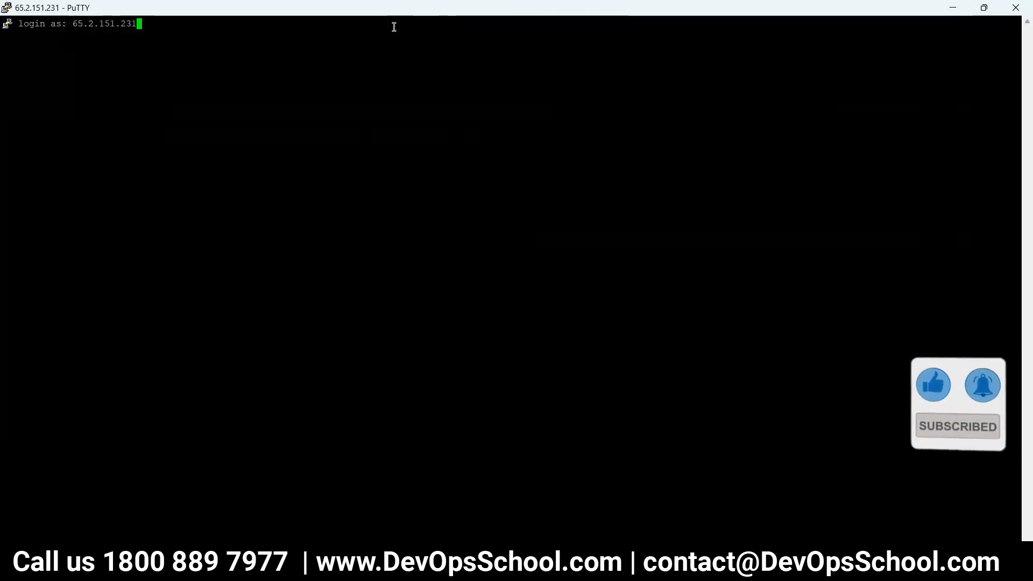
pyautogui.press('BackSpace')
pyautogui.press('BackSpace')
pyautogui.press('BackSpace')
pyautogui.press('BackSpace')
pyautogui.press('BackSpace')
pyautogui.press('BackSpace')
pyautogui.press('BackSpace')
pyautogui.press('BackSpace')
pyautogui.press('BackSpace')
pyautogui.press('BackSpace')
pyautogui.press('BackSpace')
pyautogui.press('BackSpace')
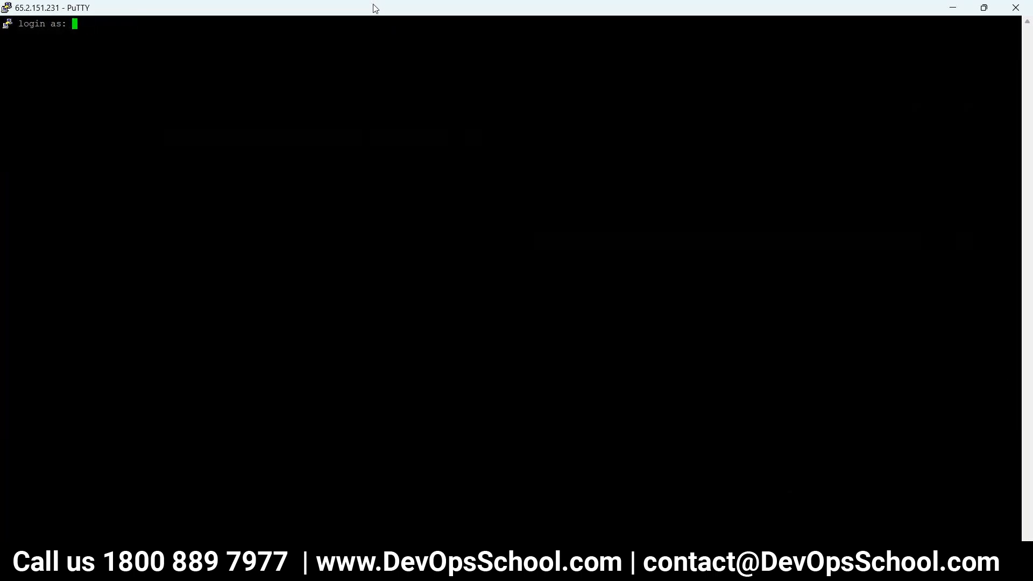
pyautogui.rightClick(374, 4)
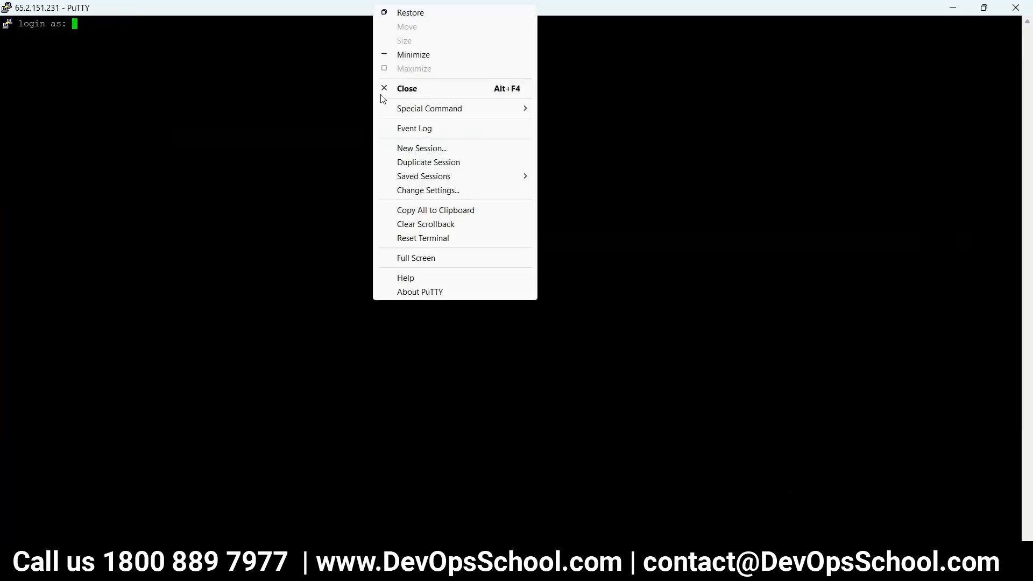
pyautogui.click(422, 191)
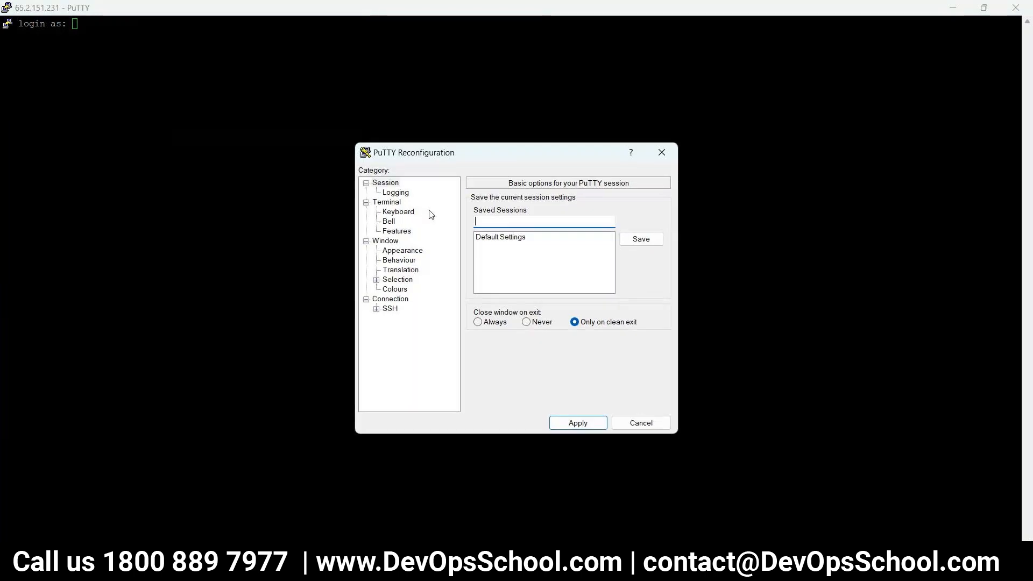
# Switch the terminal font to bold 12-point Courier New and apply it to the session.
pyautogui.click(403, 281)
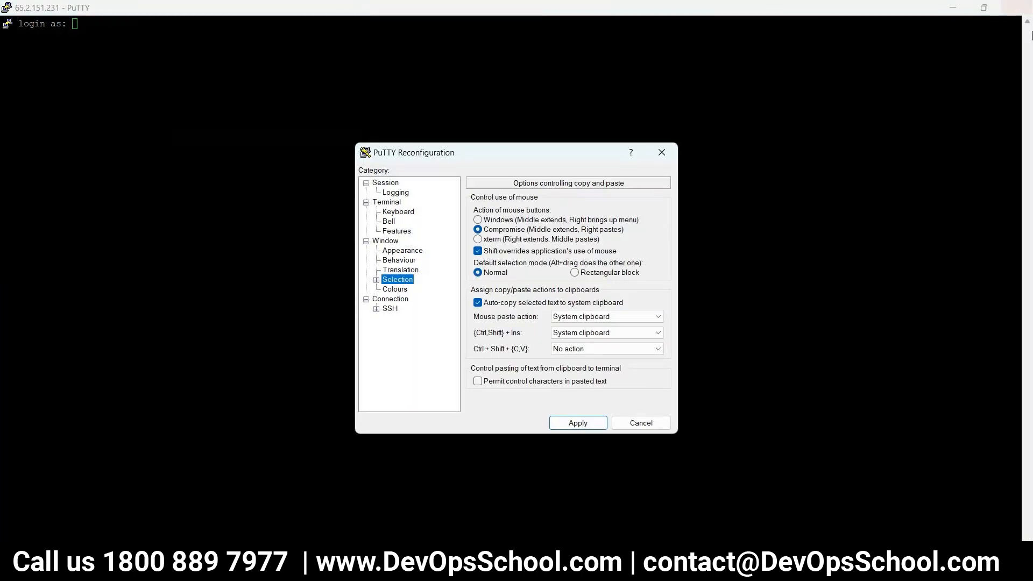
pyautogui.click(396, 290)
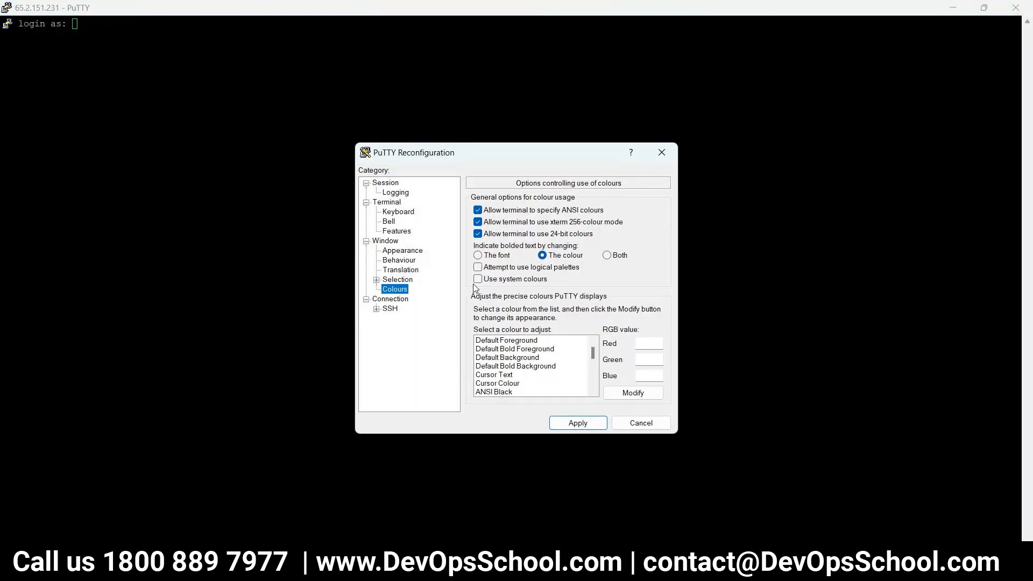
pyautogui.click(403, 251)
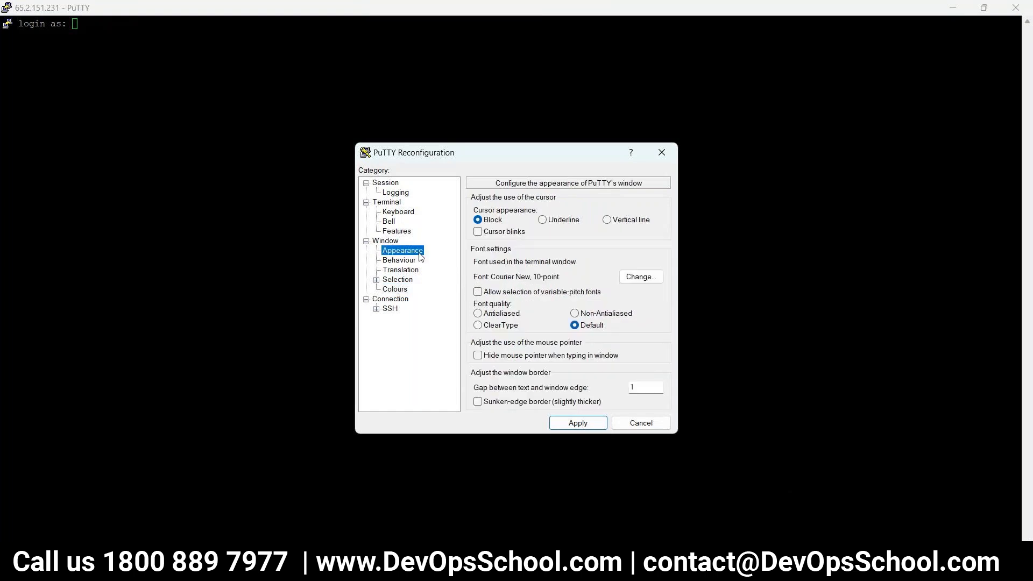
pyautogui.click(627, 275)
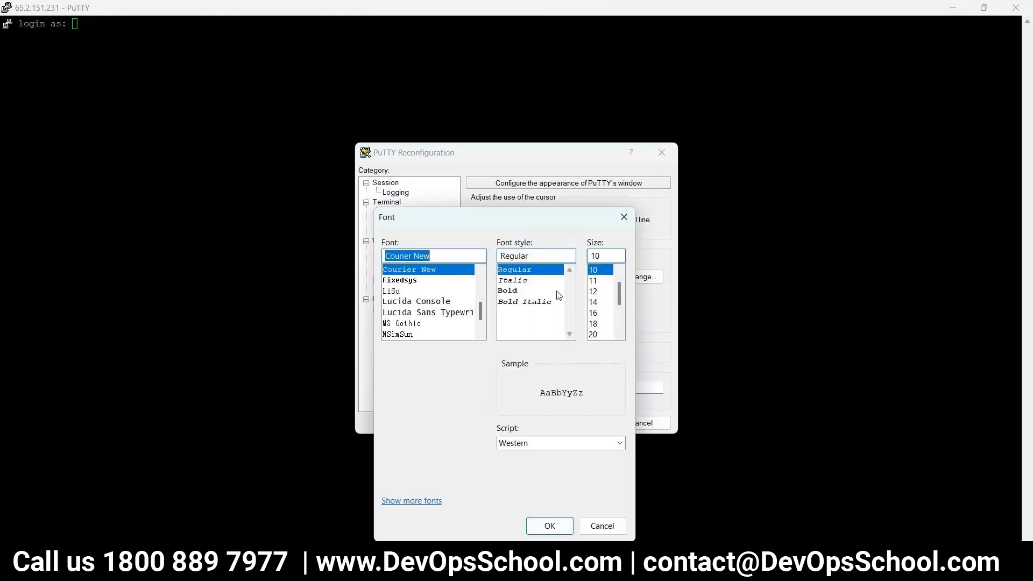
pyautogui.click(508, 290)
pyautogui.click(593, 291)
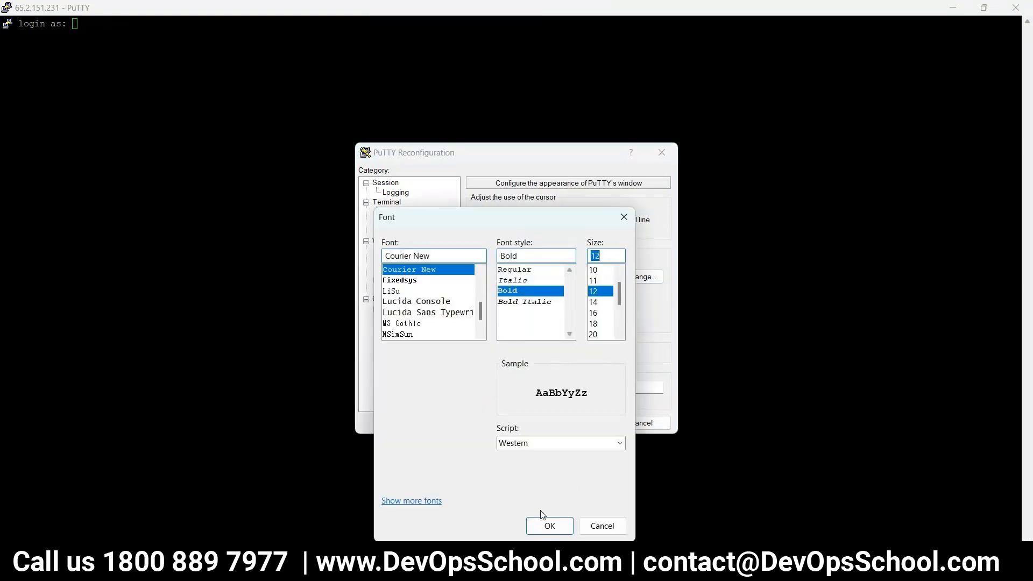
pyautogui.click(544, 521)
pyautogui.click(572, 423)
# Log in as ubuntu and clear the screen.
pyautogui.write('ubuntu')
pyautogui.press('Return')
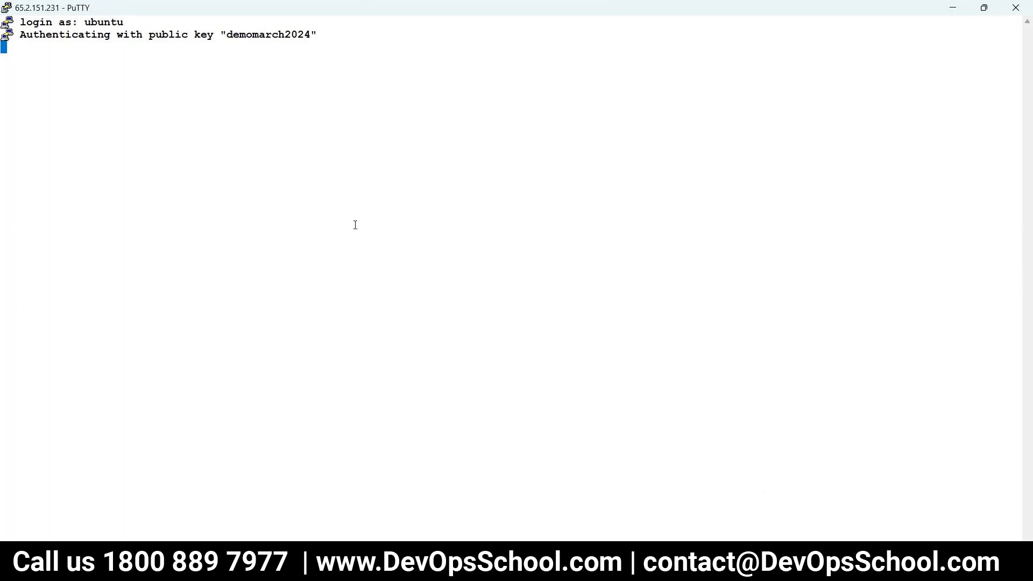
pyautogui.press('Return')
pyautogui.write('clear')
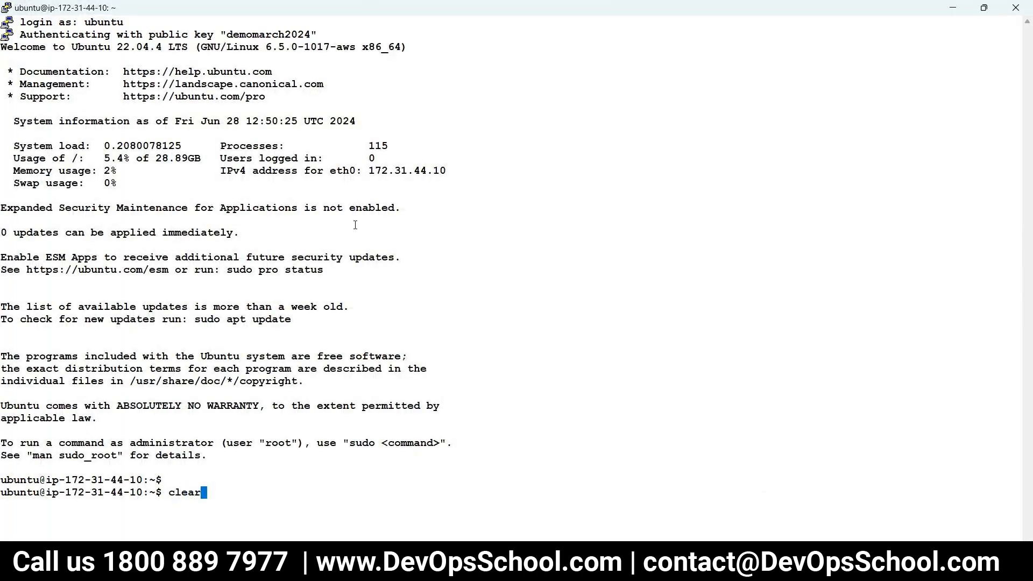
pyautogui.press('Return')
# Become root with sudo -s, clear, list the home folder with ls, and return to Chrome.
pyautogui.write('sudo -')
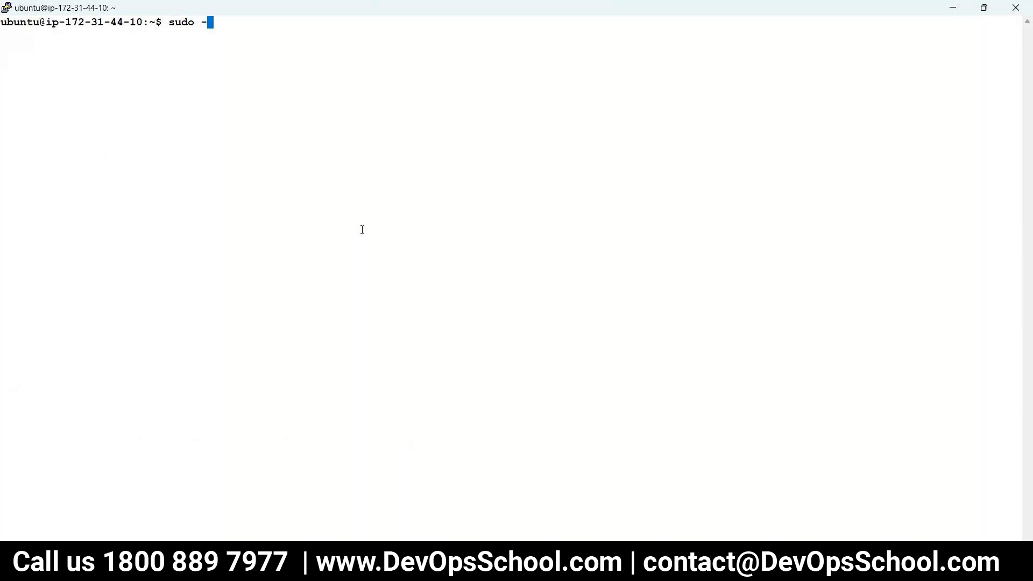
pyautogui.write('s')
pyautogui.press('Return')
pyautogui.write('clear')
pyautogui.press('Return')
pyautogui.write('l')
pyautogui.press('Return')
pyautogui.write('ls')
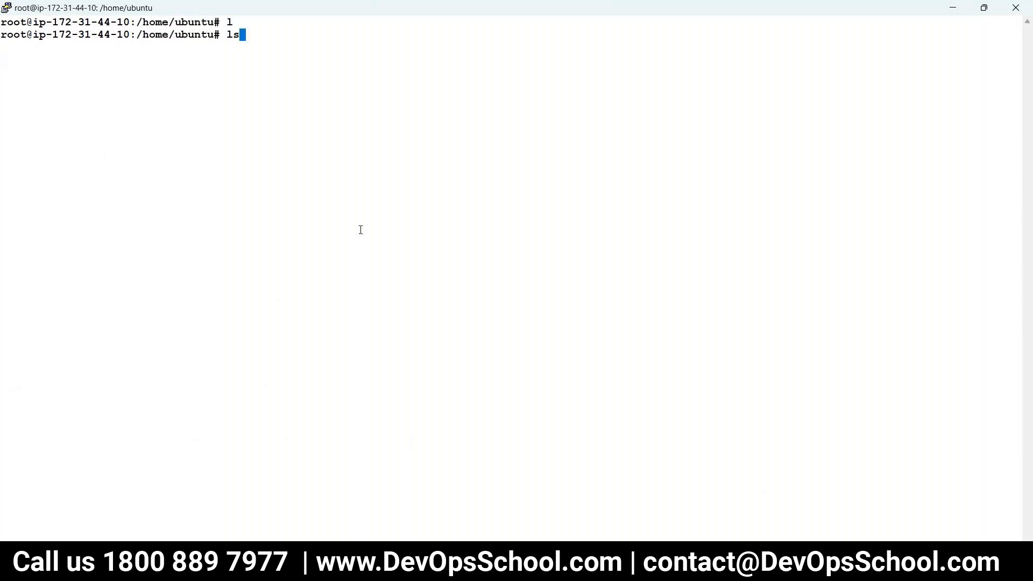
pyautogui.press('Return')
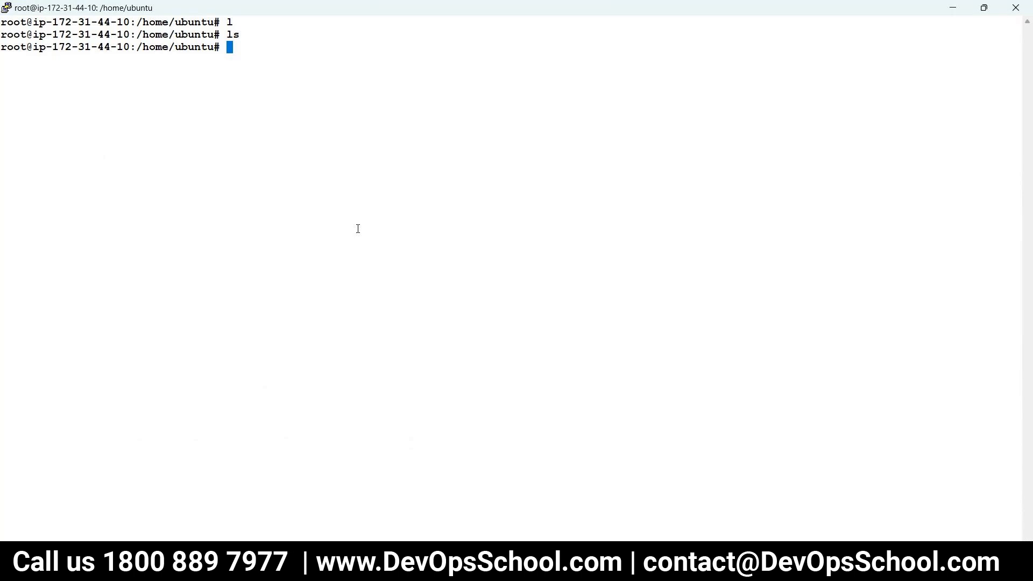
pyautogui.hotkey('alt', 'Tab')
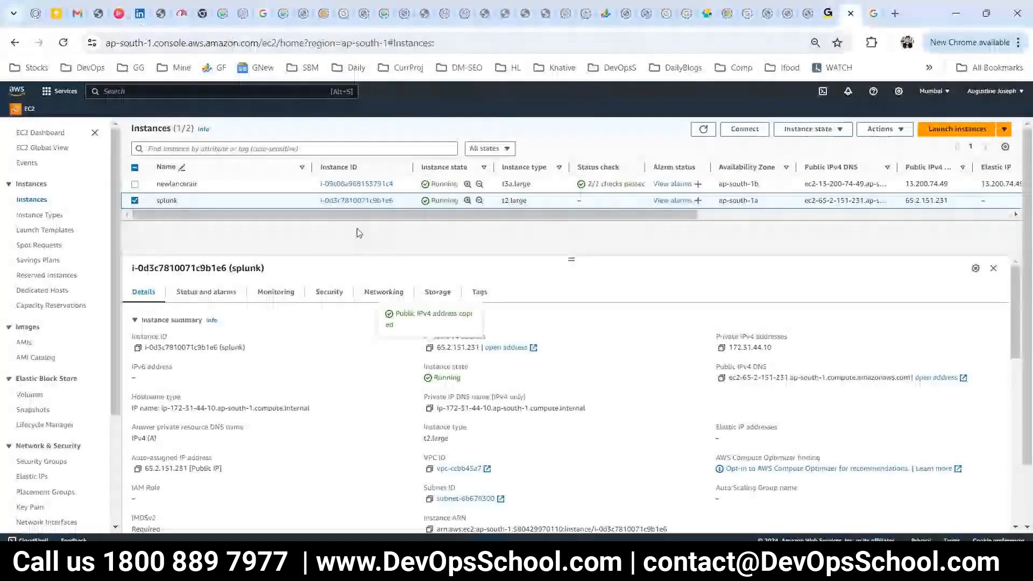
# Search Google for 'splunk install devopsschool' in a new tab.
pyautogui.hotkey('ctrl', 't')
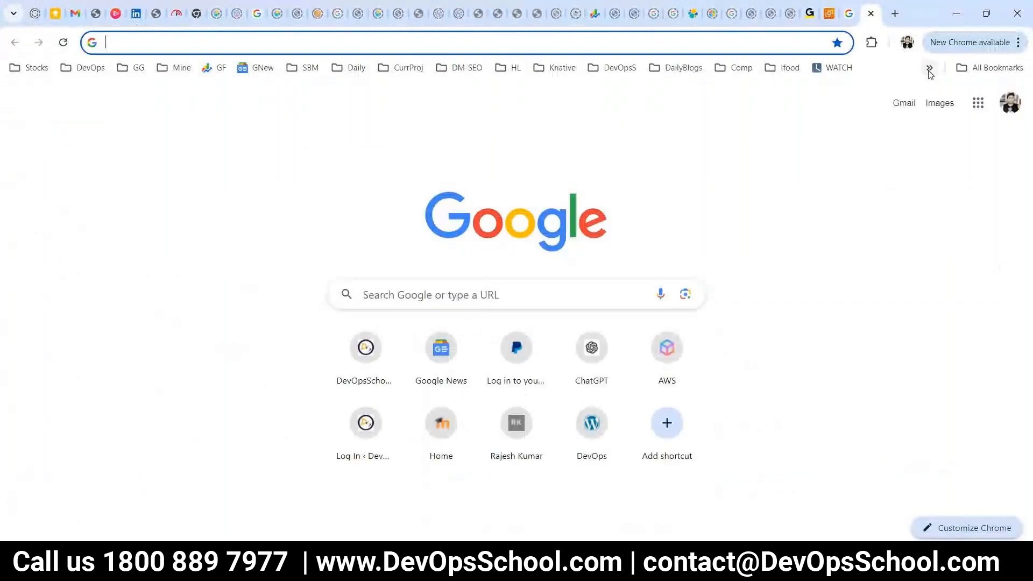
pyautogui.write('splu')
pyautogui.write('nk i')
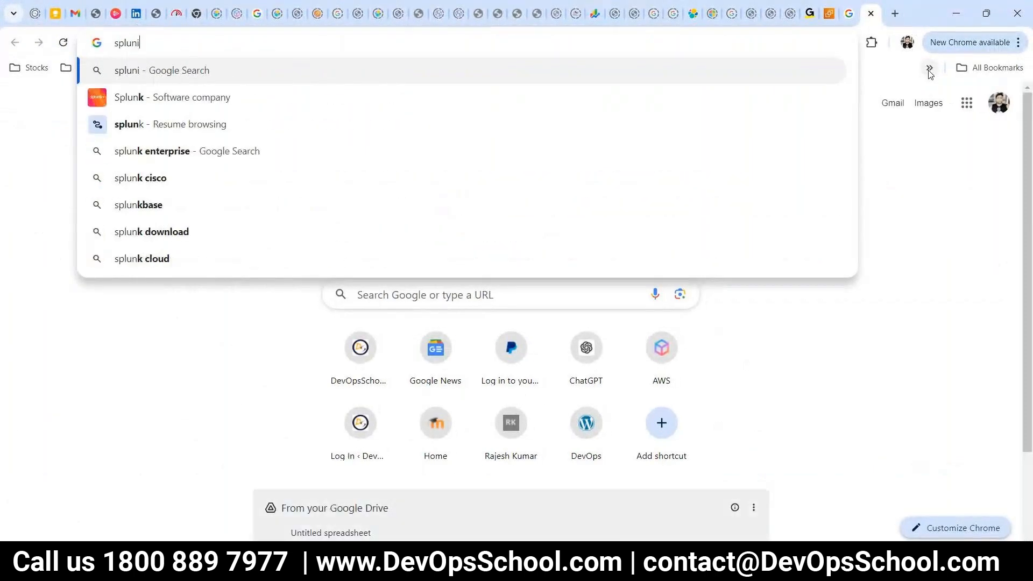
pyautogui.write('ns')
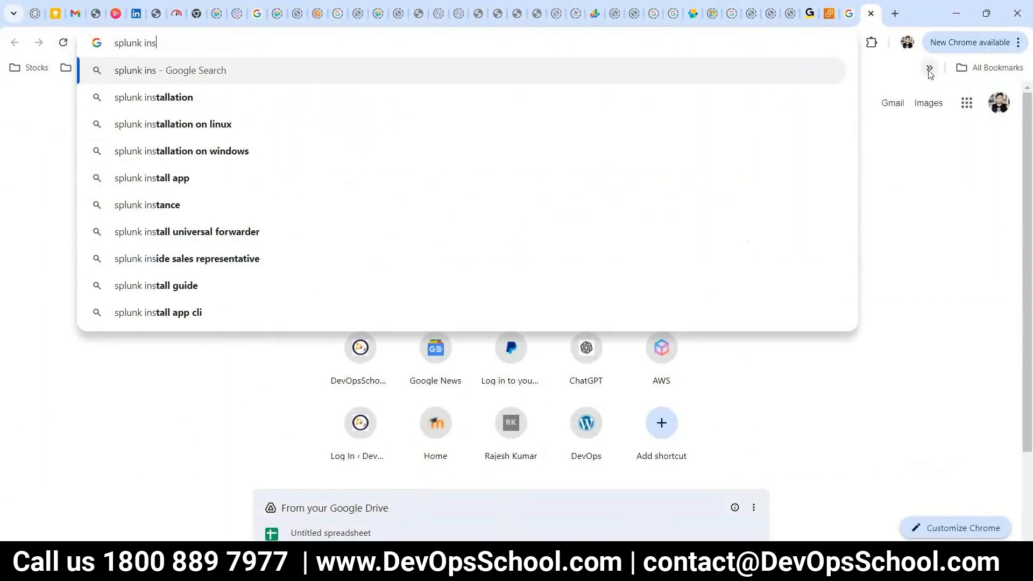
pyautogui.write('tall devp')
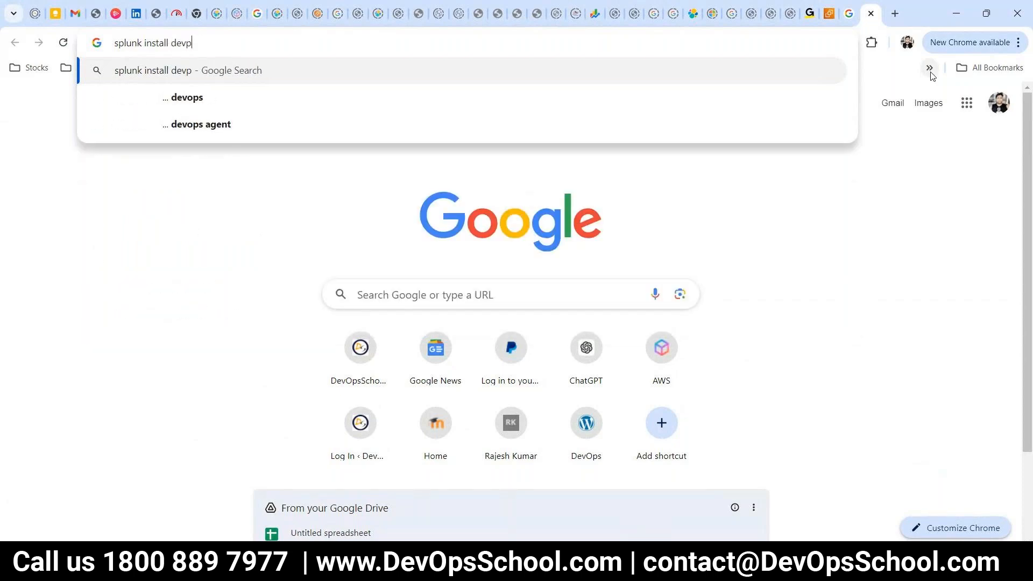
pyautogui.press('BackSpace')
pyautogui.write('o[')
pyautogui.press('BackSpace')
pyautogui.write('pssch')
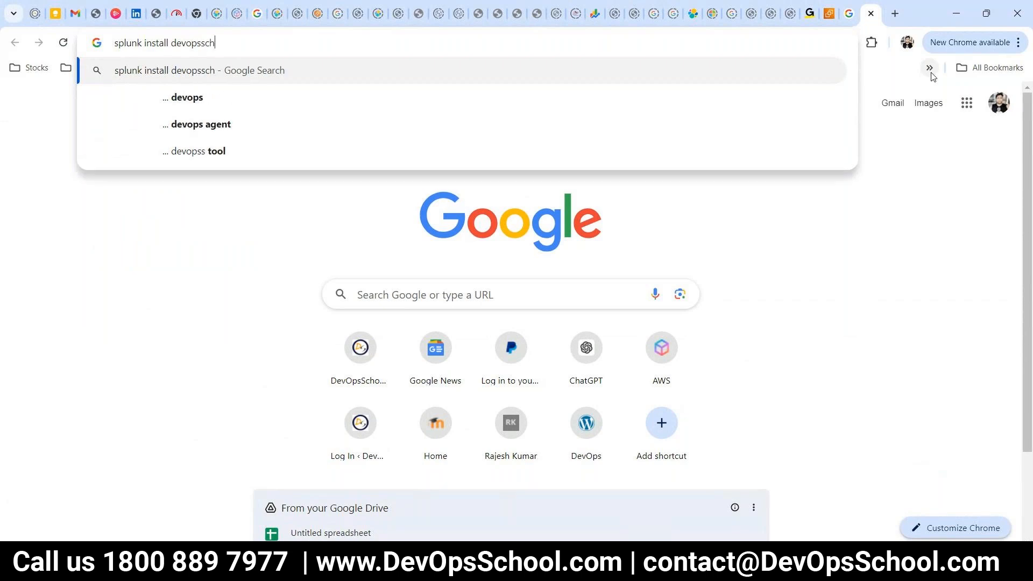
pyautogui.write('ool')
pyautogui.press('Return')
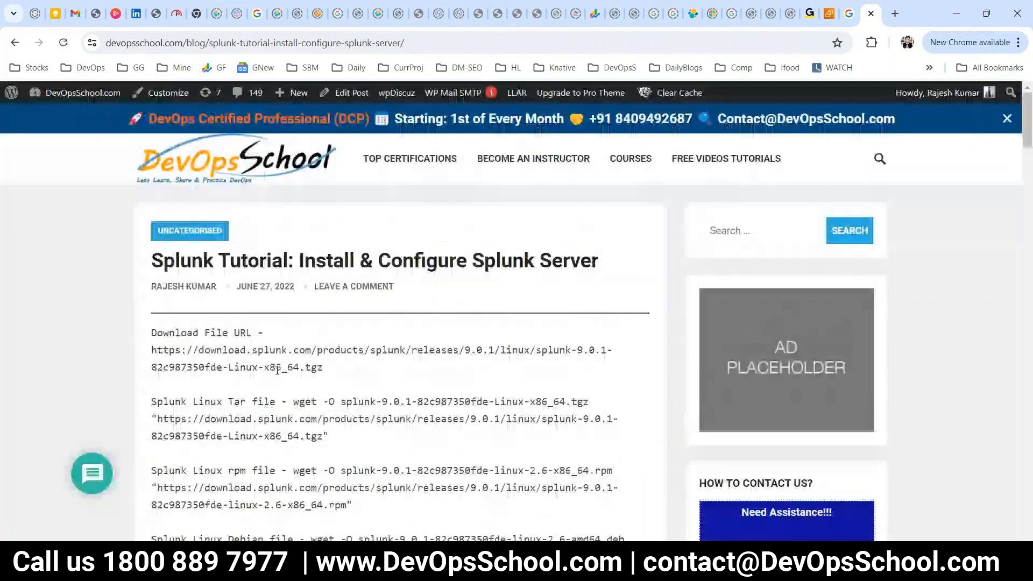
# Scroll the Splunk tutorial and highlight the first Splunk download URL.
pyautogui.scroll(-2, 278, 369)
pyautogui.scroll(2, 278, 369)
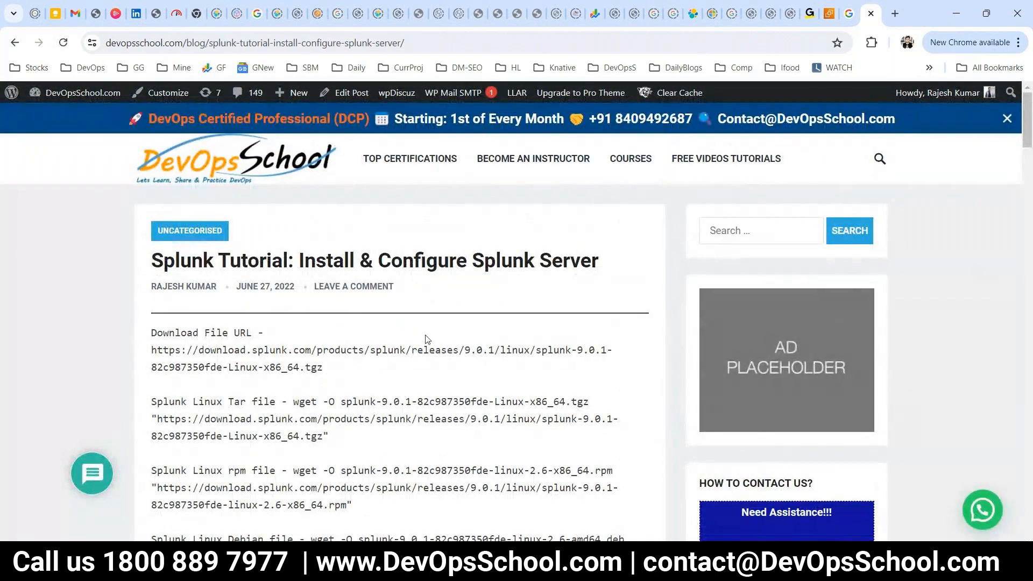
pyautogui.moveTo(539, 259); pyautogui.dragTo(511, 259)
pyautogui.scroll(-1, 512, 272)
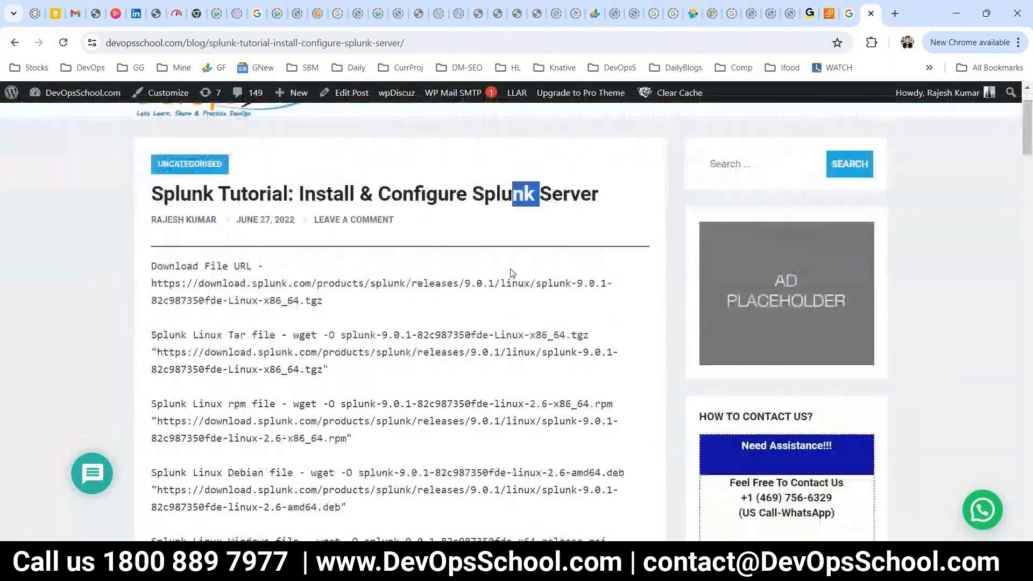
pyautogui.scroll(-1, 512, 273)
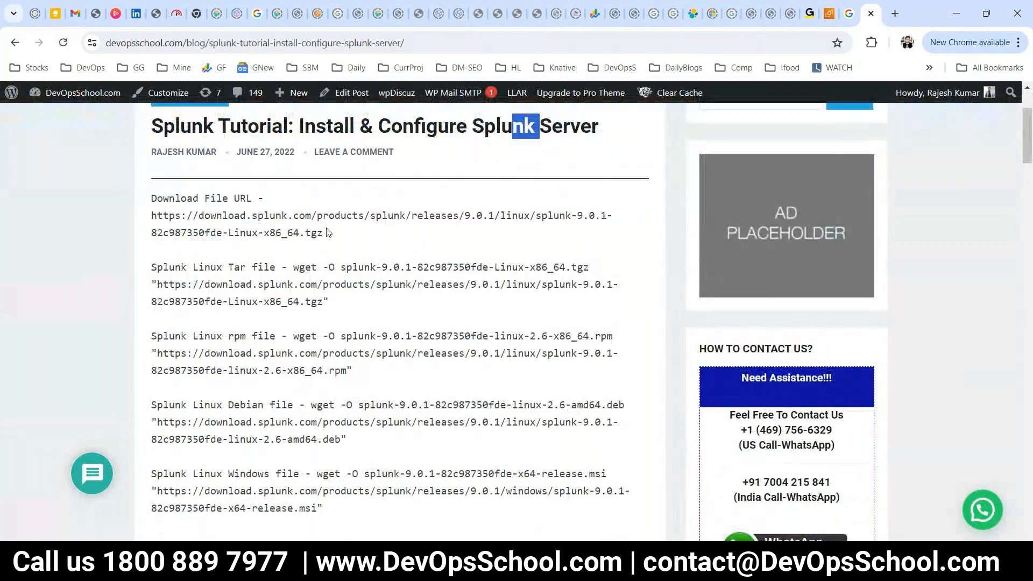
pyautogui.moveTo(338, 242); pyautogui.dragTo(222, 216)
# Review the tar, rpm and dpkg install commands, then return to the Google results.
pyautogui.scroll(1, 409, 350)
pyautogui.scroll(-3, 409, 350)
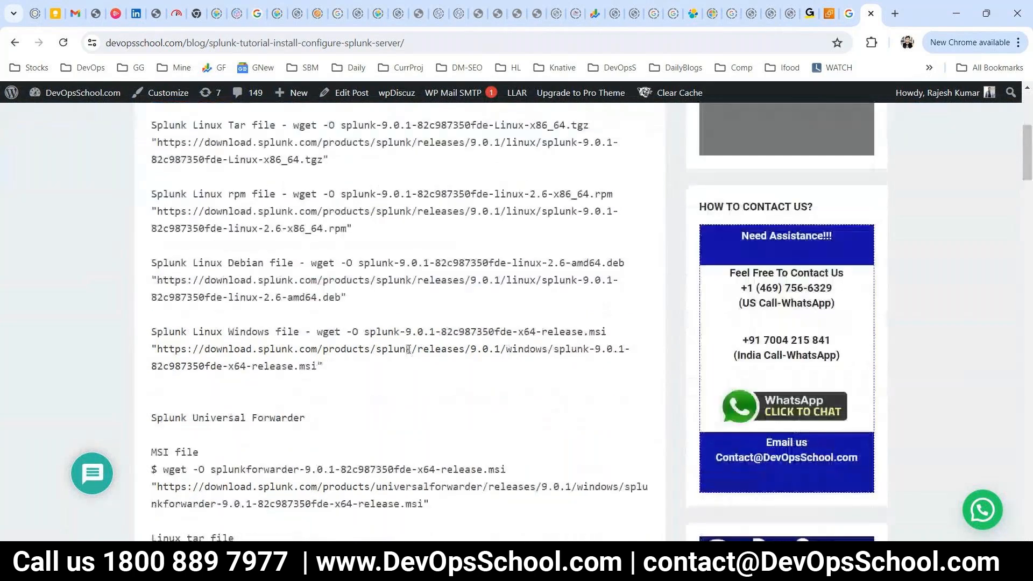
pyautogui.scroll(-2, 409, 350)
pyautogui.scroll(-4, 409, 350)
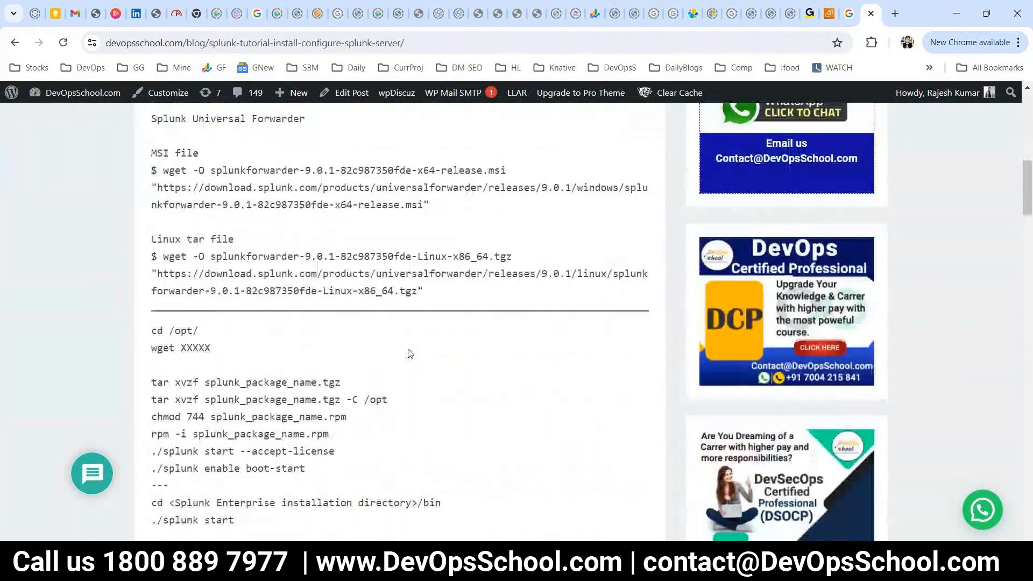
pyautogui.scroll(5, 410, 353)
pyautogui.scroll(1, 410, 353)
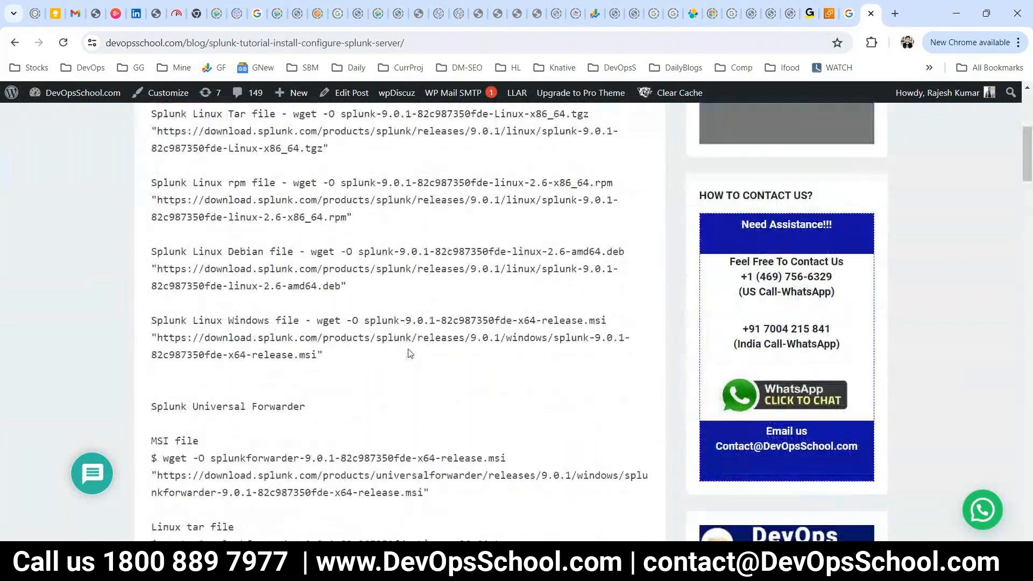
pyautogui.scroll(2, 410, 353)
pyautogui.scroll(2, 409, 352)
pyautogui.rightClick(409, 353)
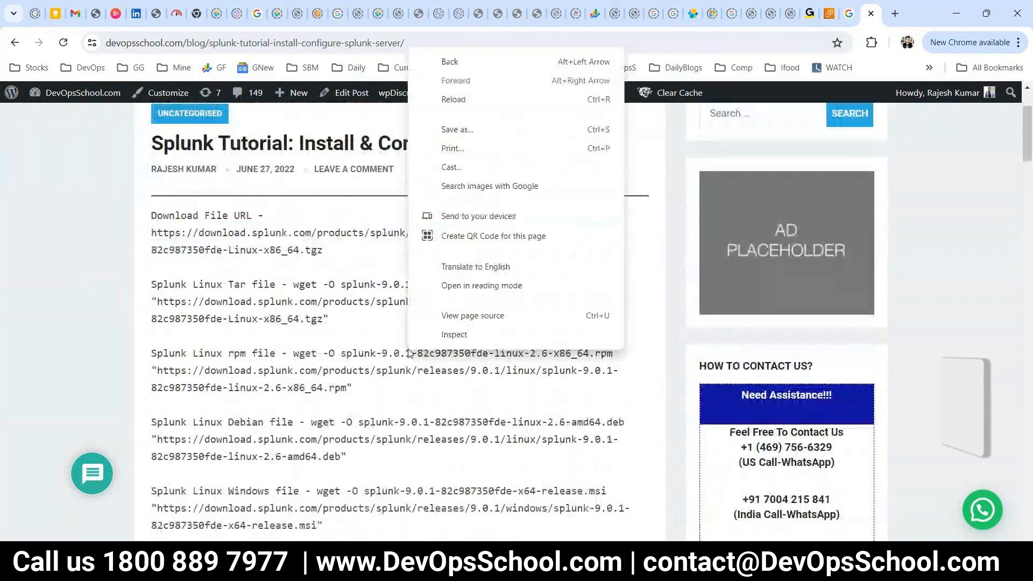
pyautogui.click(247, 267)
pyautogui.scroll(-15, 323, 323)
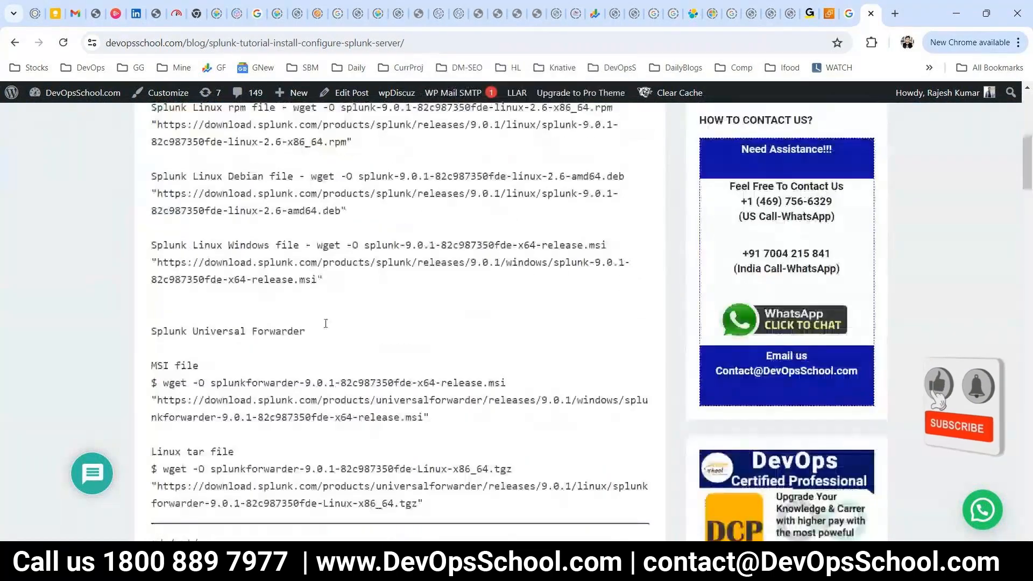
pyautogui.scroll(8, 325, 327)
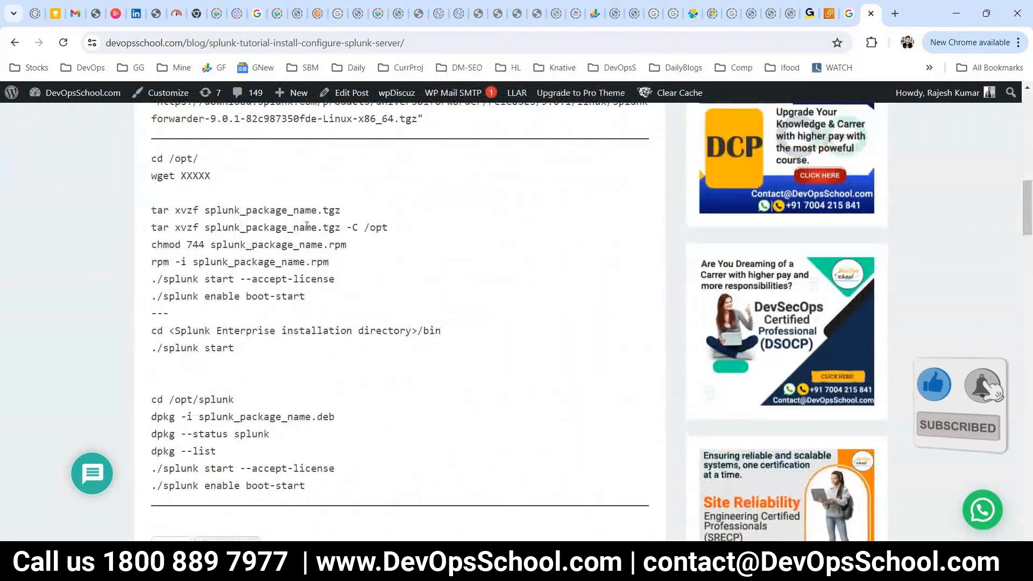
pyautogui.click(14, 43)
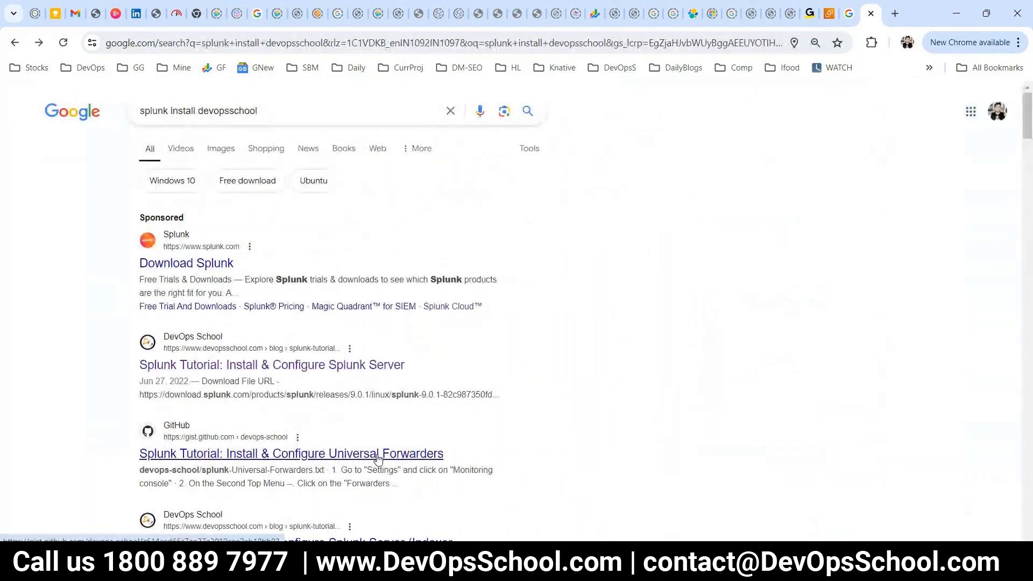
# Open and skim the Indexer + Search Head Splunk tutorial from the Google results.
pyautogui.scroll(-3, 378, 459)
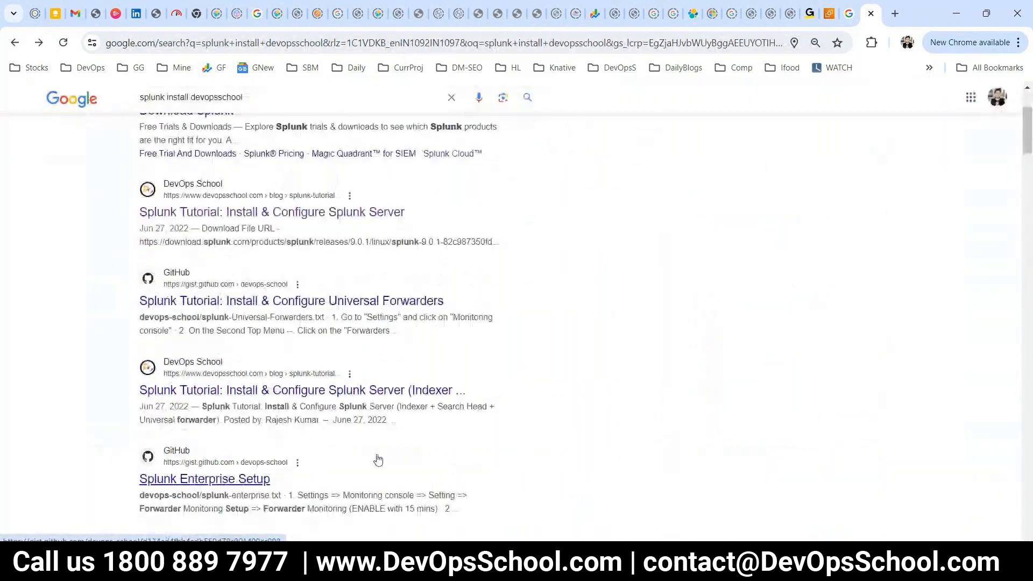
pyautogui.click(345, 386)
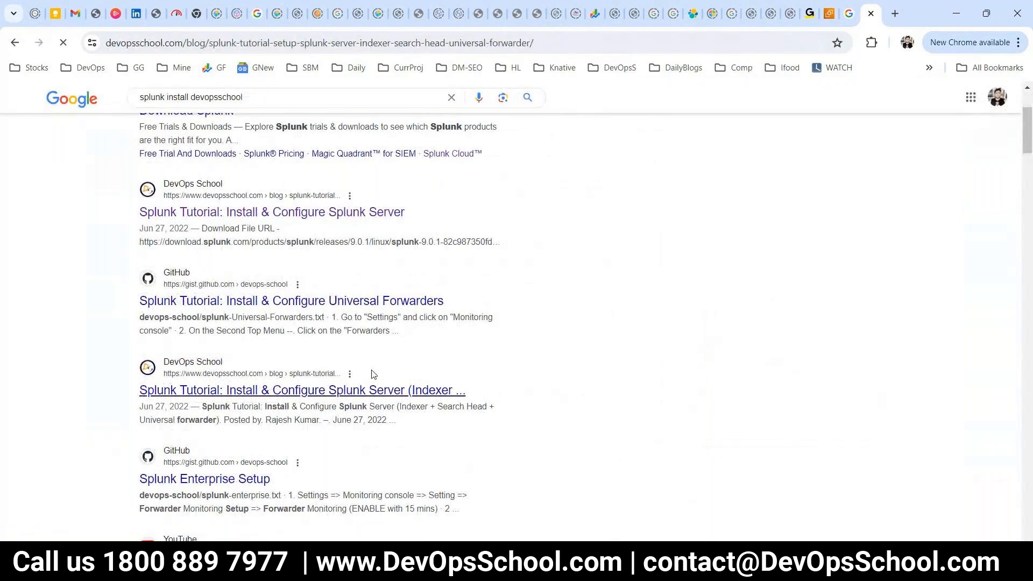
pyautogui.scroll(-4, 372, 370)
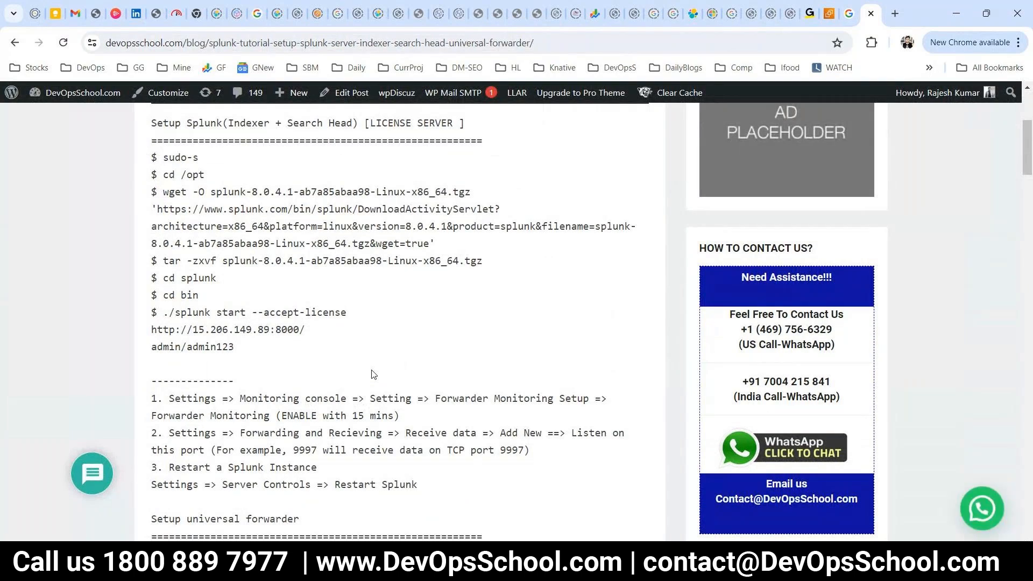
pyautogui.scroll(-1, 374, 375)
pyautogui.scroll(3, 373, 372)
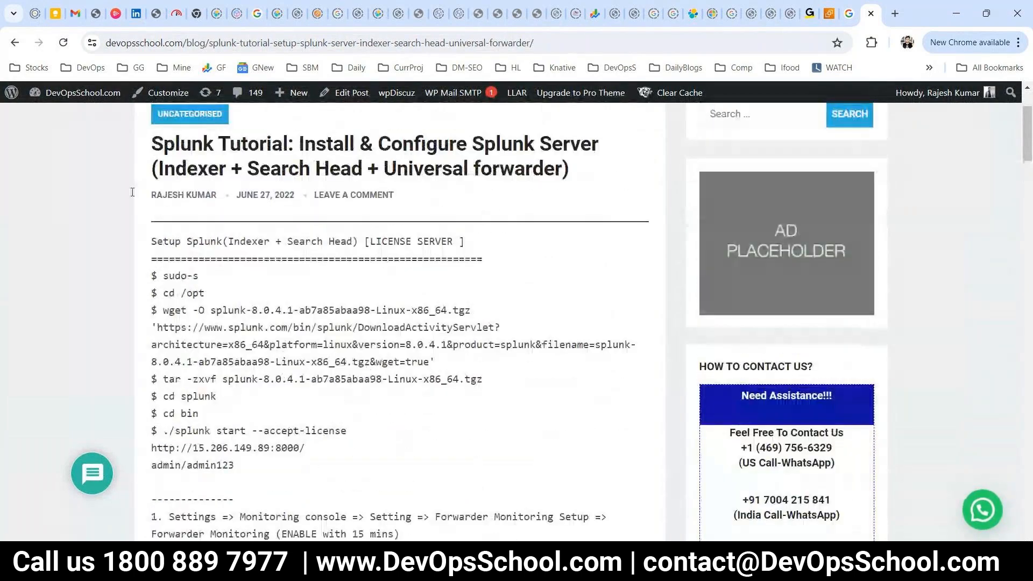
# Go back to the results and reopen the 'Splunk Tutorial: Install & Configure Splunk Server' post.
pyautogui.click(14, 42)
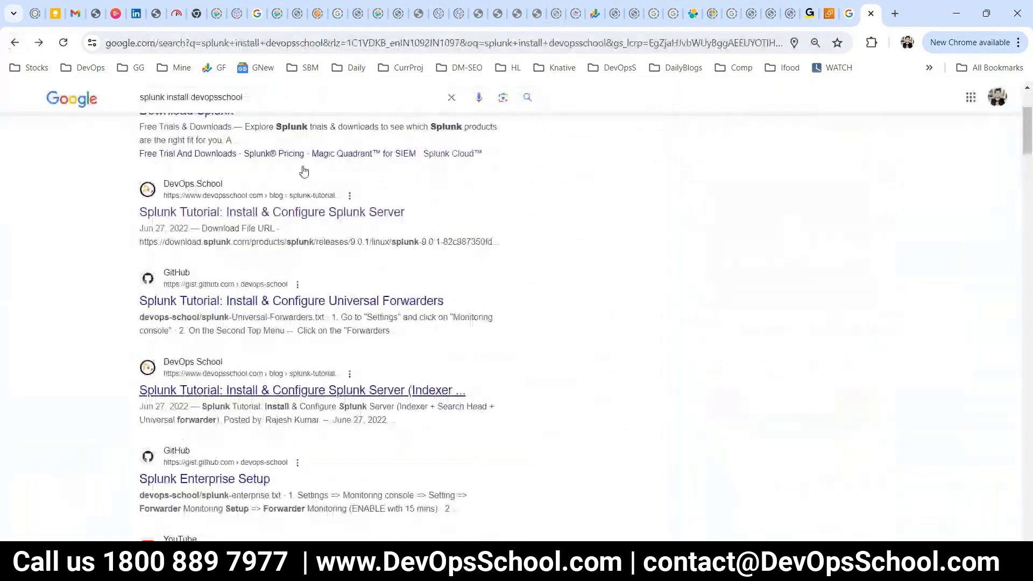
pyautogui.scroll(-2, 304, 171)
pyautogui.scroll(5, 303, 170)
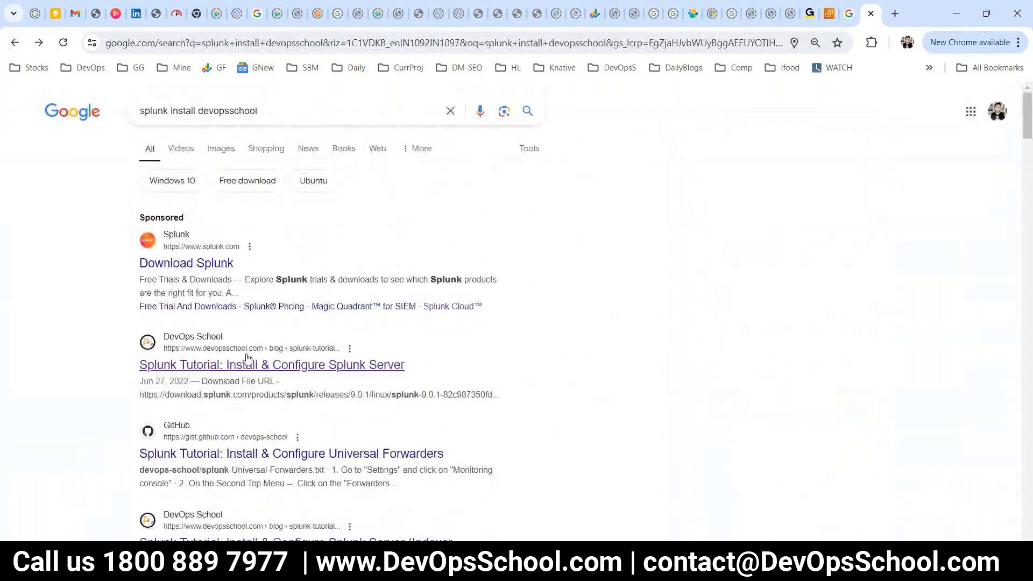
pyautogui.click(251, 366)
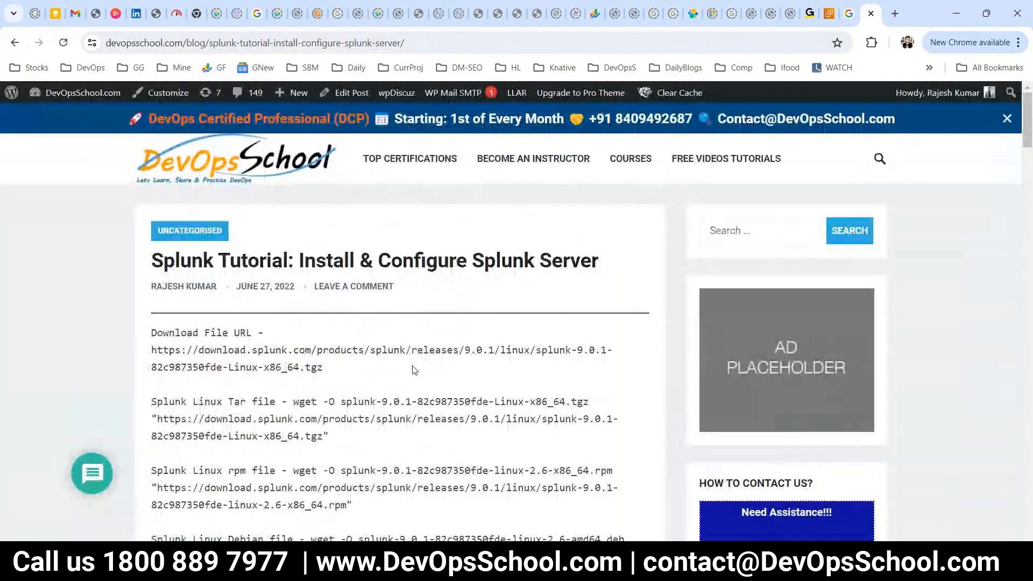
# Select the Splunk 9.0.1 Linux x86_64 .tgz download URL in the tutorial.
pyautogui.scroll(-2, 414, 369)
pyautogui.scroll(-1, 414, 370)
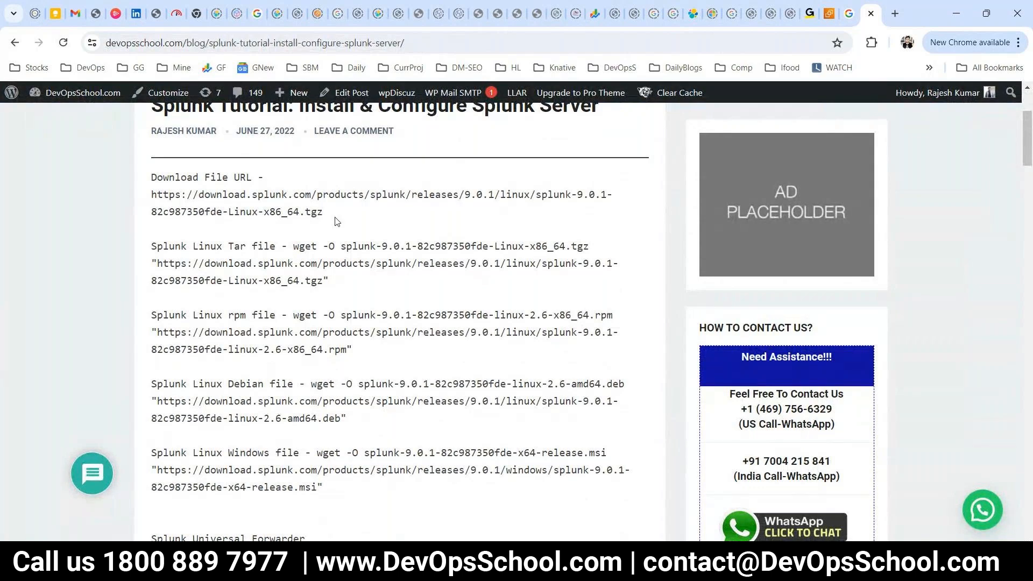
pyautogui.moveTo(335, 221); pyautogui.dragTo(136, 200)
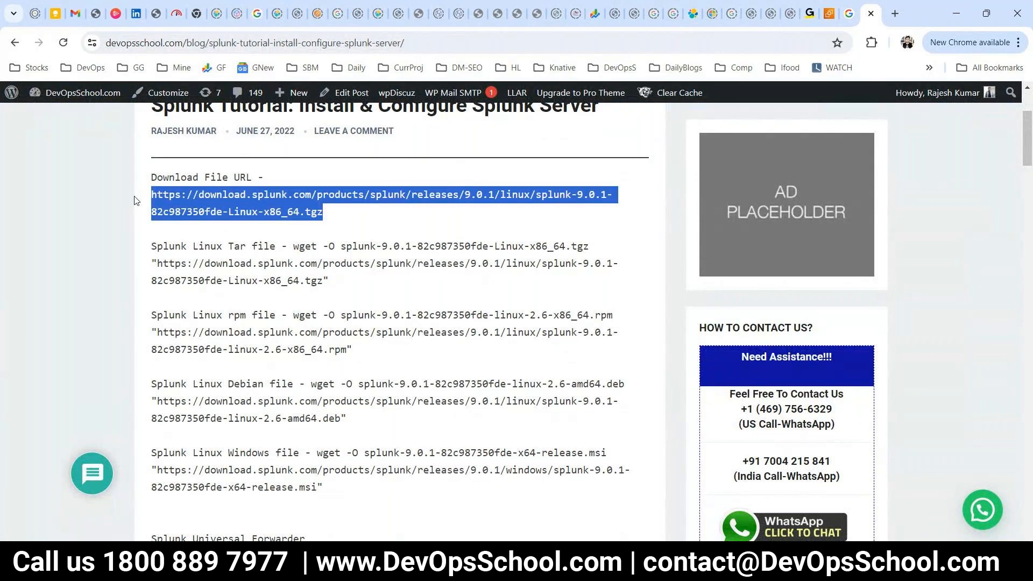
pyautogui.scroll(-5, 129, 183)
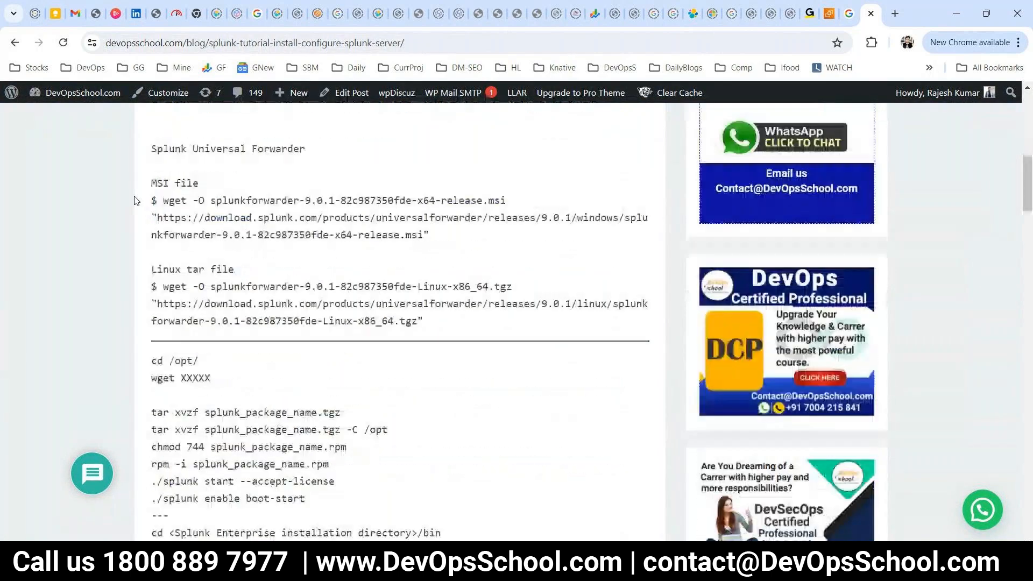
pyautogui.scroll(-5, 119, 161)
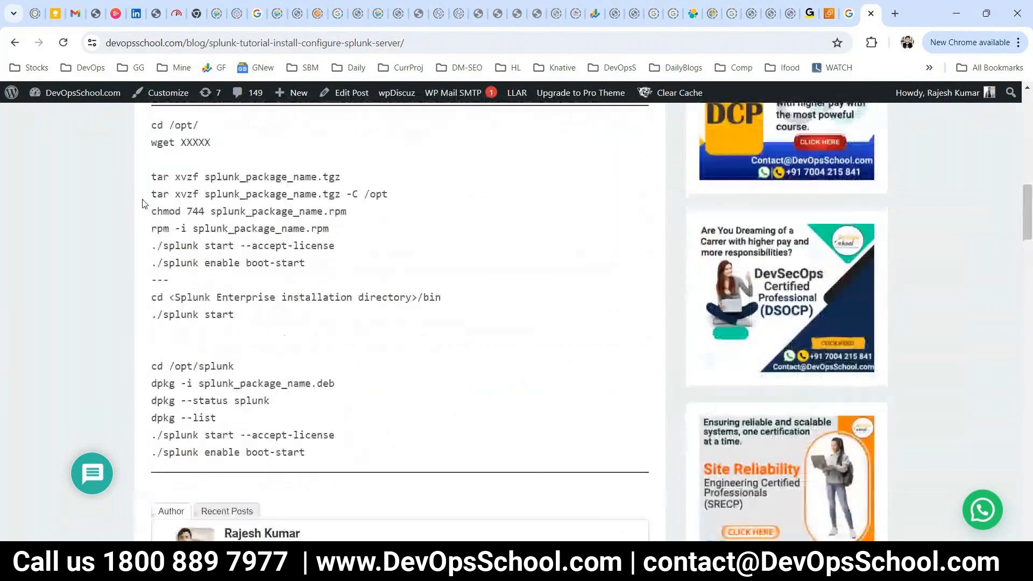
pyautogui.scroll(7, 144, 203)
pyautogui.scroll(1, 143, 203)
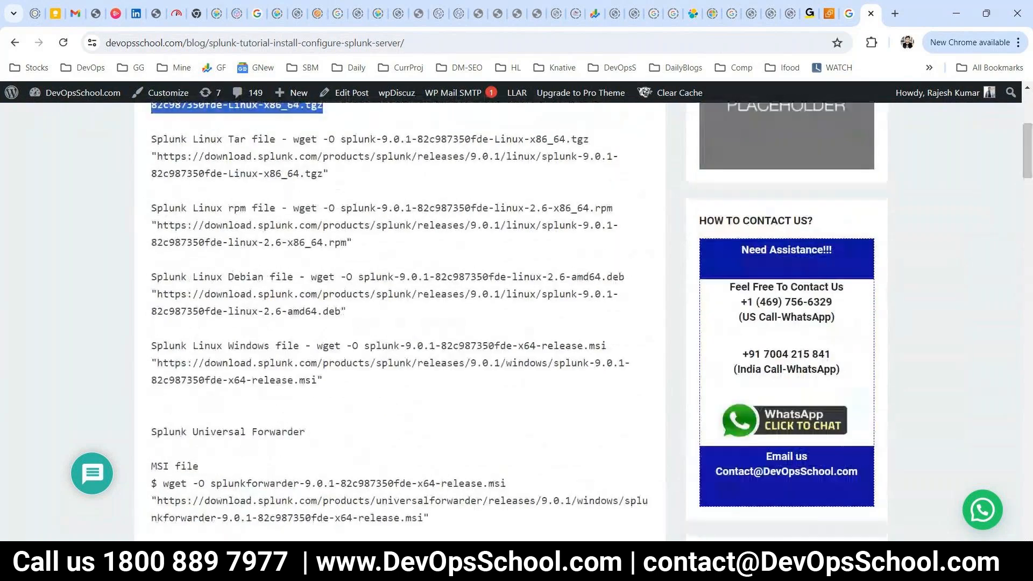
# Bring the disconnected PuTTY terminal window to the front.
pyautogui.hotkey('alt', 'Tab')
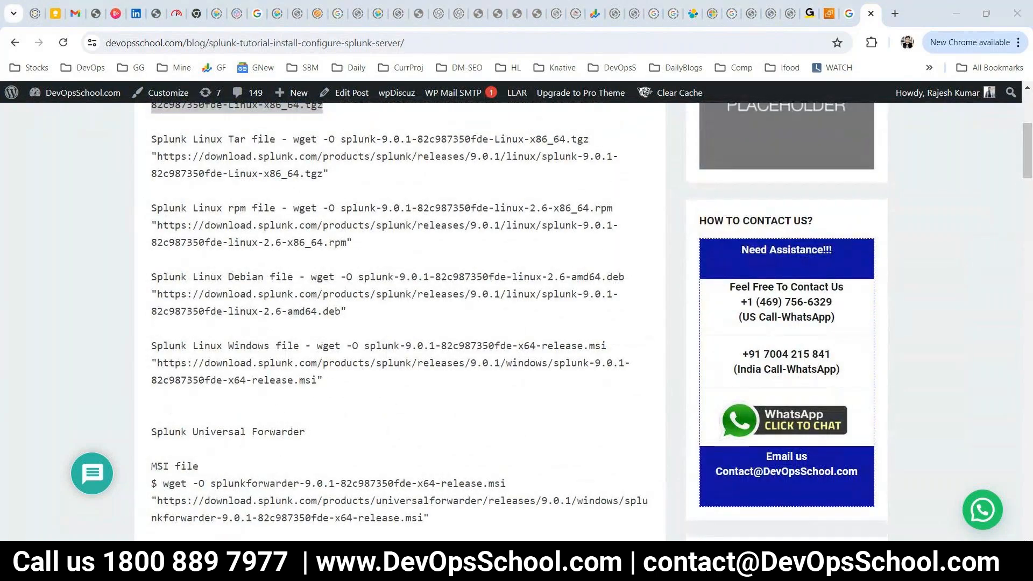
pyautogui.moveTo(556, 563)
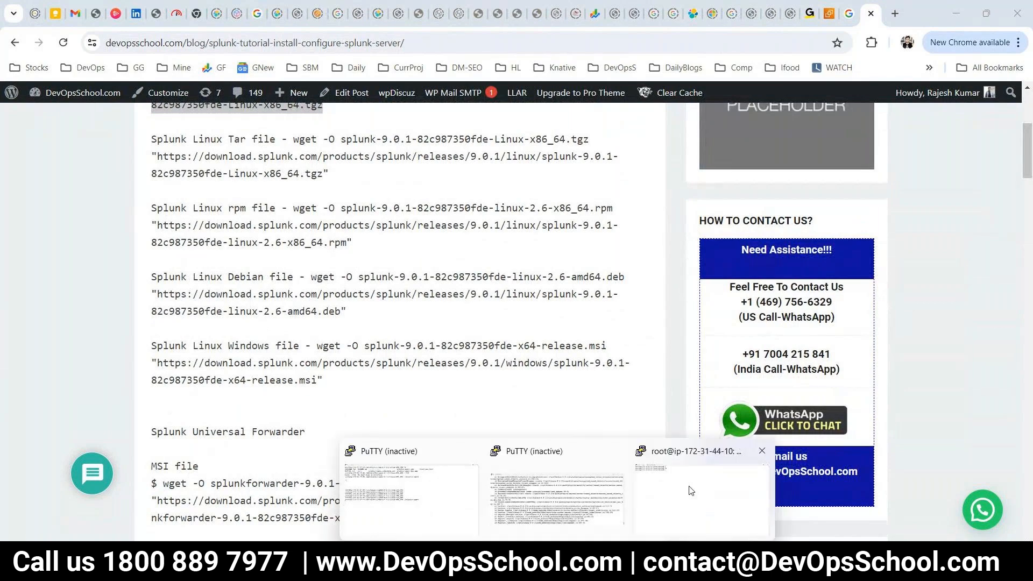
pyautogui.click(689, 489)
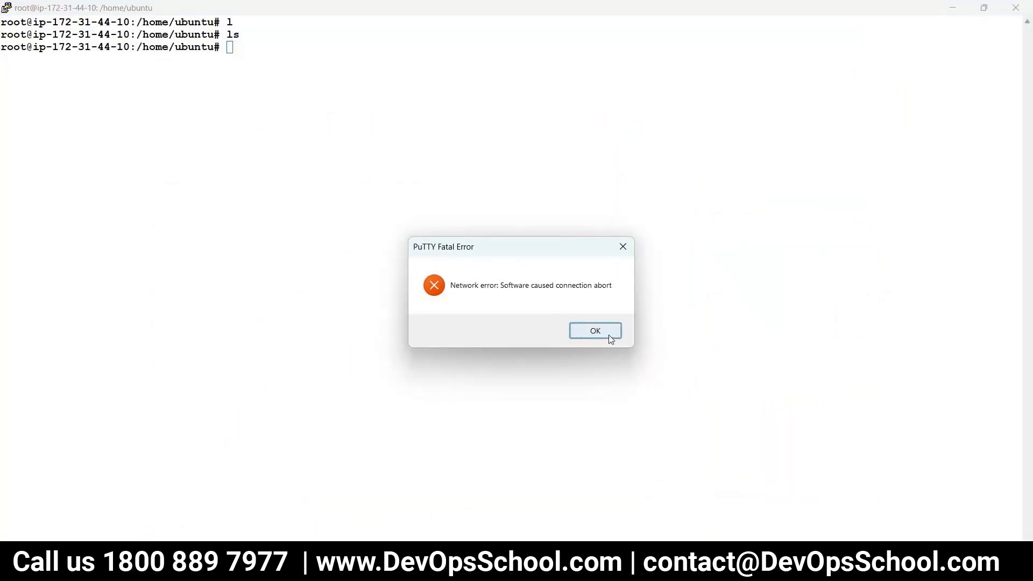
# Dismiss the network error, restart the PuTTY session and attempt a login that fails.
pyautogui.click(735, 562)
pyautogui.click(603, 332)
pyautogui.doubleClick(257, 91)
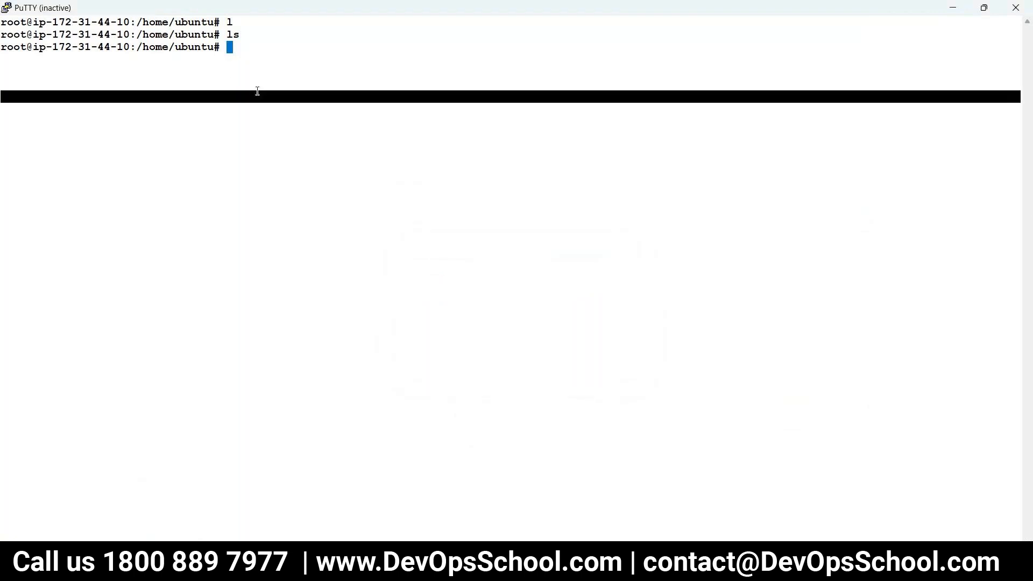
pyautogui.rightClick(224, 12)
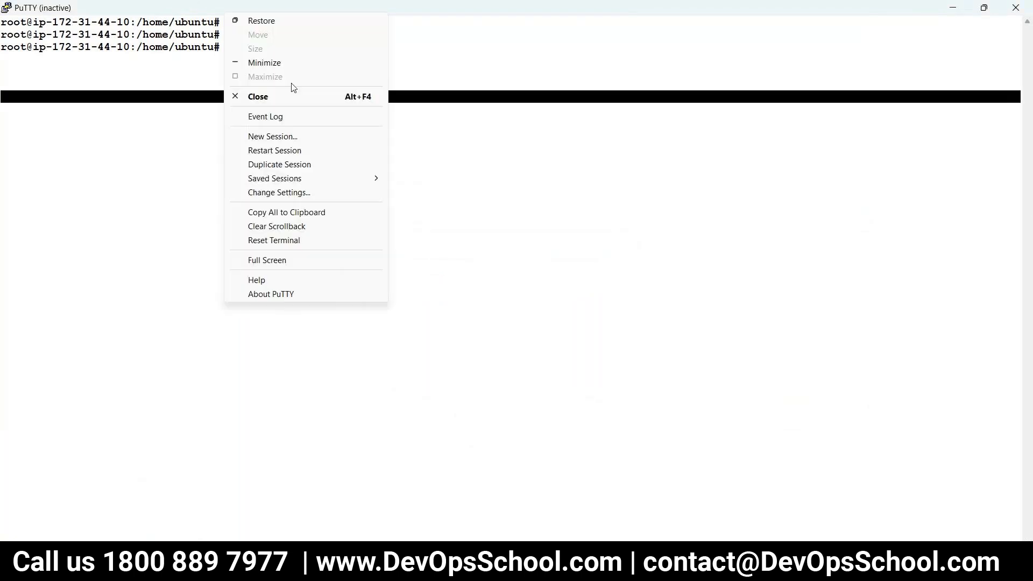
pyautogui.click(269, 151)
pyautogui.write('ub')
pyautogui.press('BackSpace')
pyautogui.press('BackSpace')
pyautogui.write('ubun')
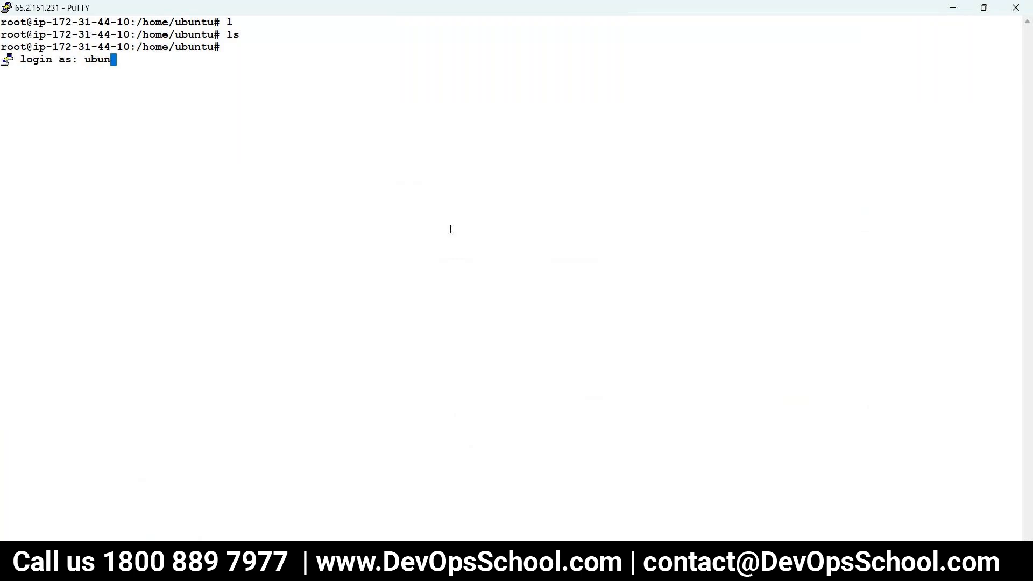
pyautogui.write('yu')
pyautogui.press('Return')
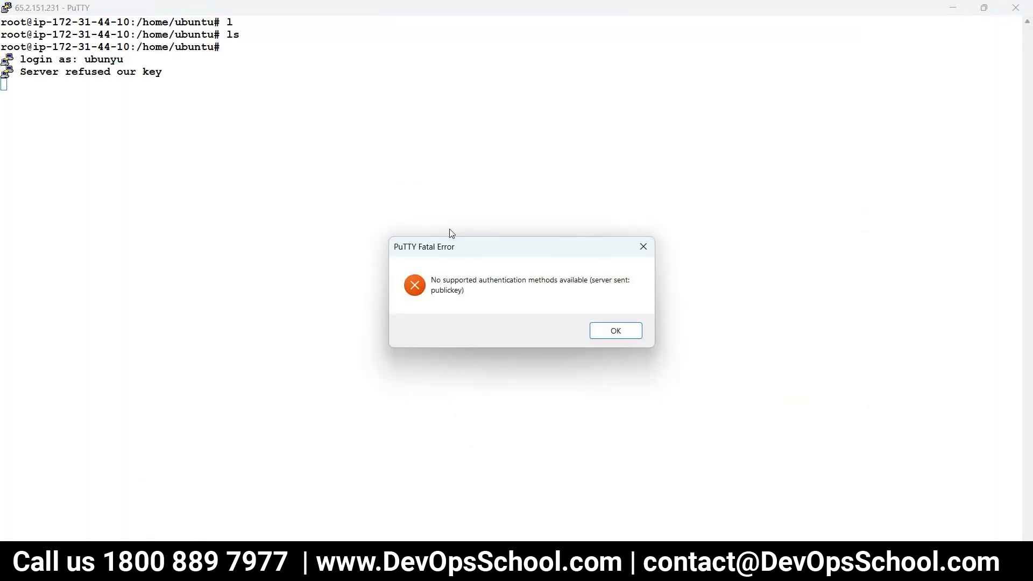
# Clear the authentication error, restart the session again and log in as ubuntu.
pyautogui.click(600, 330)
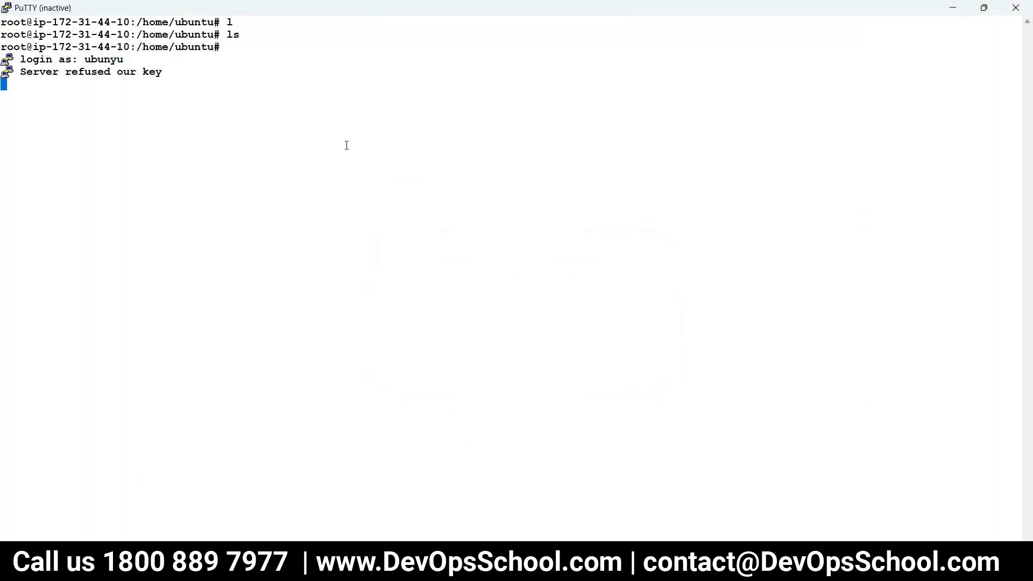
pyautogui.rightClick(316, 9)
pyautogui.click(336, 144)
pyautogui.write('ubun')
pyautogui.write('t')
pyautogui.press('BackSpace')
pyautogui.write('yu')
pyautogui.press('BackSpace')
pyautogui.press('BackSpace')
pyautogui.write('y')
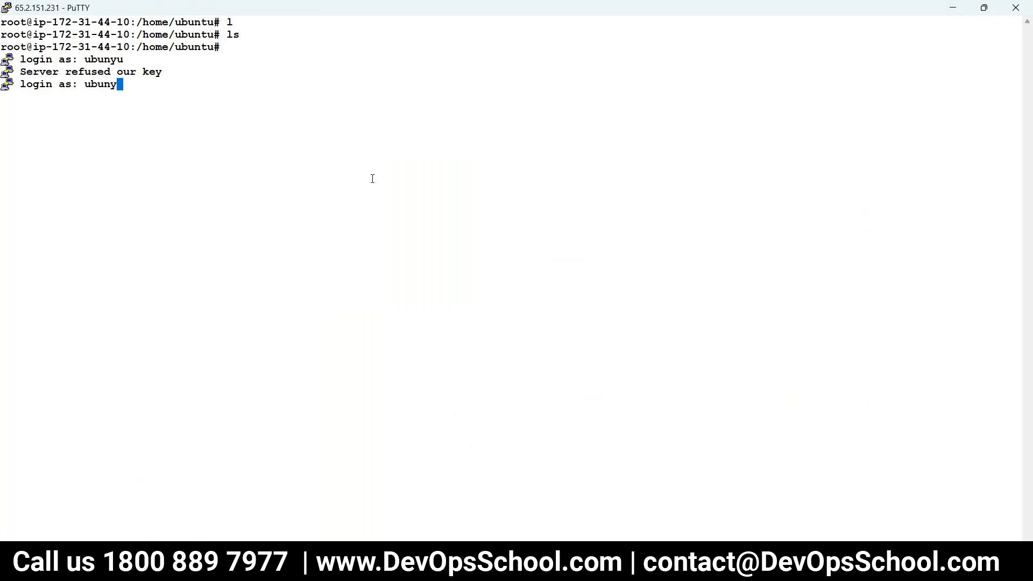
pyautogui.press('BackSpace')
pyautogui.write('tu')
pyautogui.press('Return')
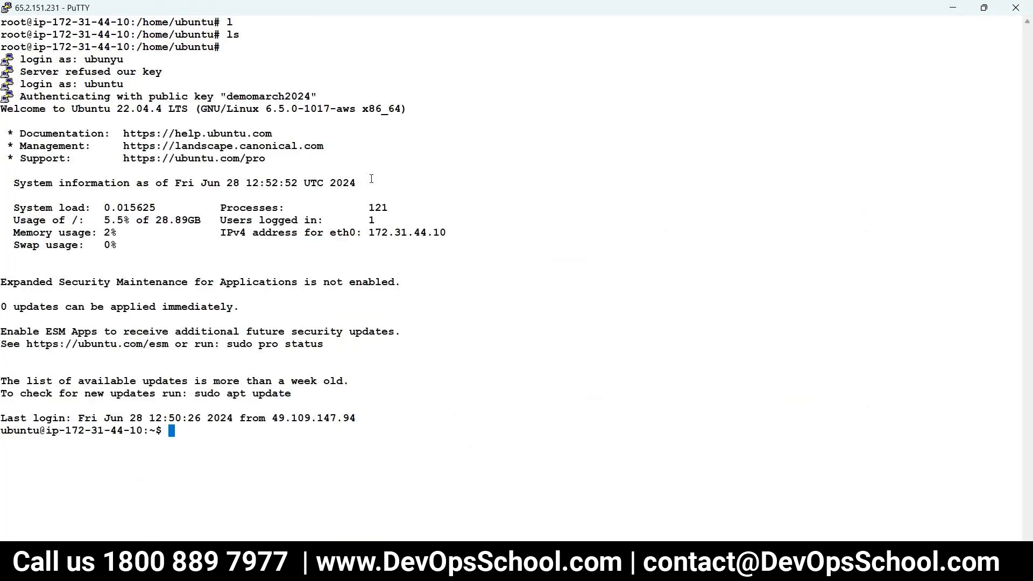
pyautogui.write('suo -')
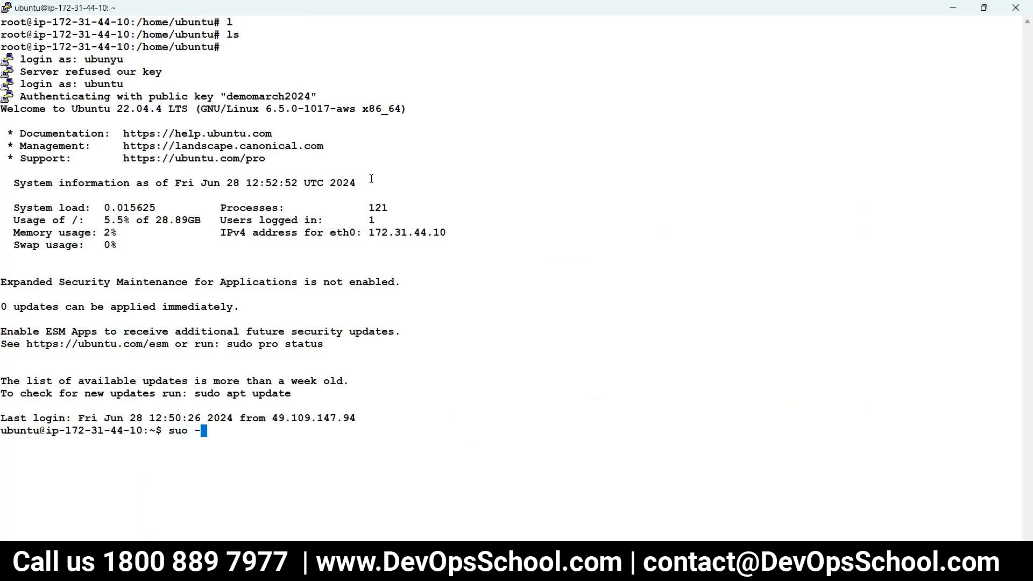
pyautogui.write('d')
# Become root with sudo -s, change into /opt and list its contents.
pyautogui.press('BackSpace')
pyautogui.write('o -s')
pyautogui.press('Return')
pyautogui.hotkey('ctrl', 'l')
pyautogui.write('cd /opt/\\\\')
pyautogui.press('BackSpace')
pyautogui.press('Return')
pyautogui.hotkey('ctrl', 'c')
pyautogui.press('Up')
pyautogui.press('BackSpace')
pyautogui.press('Return')
pyautogui.write('ls')
pyautogui.press('Return')
# Download the Splunk 9.0.1 Linux tarball into /opt with wget and the tutorial's URL.
pyautogui.write('wget')
pyautogui.press('Return')
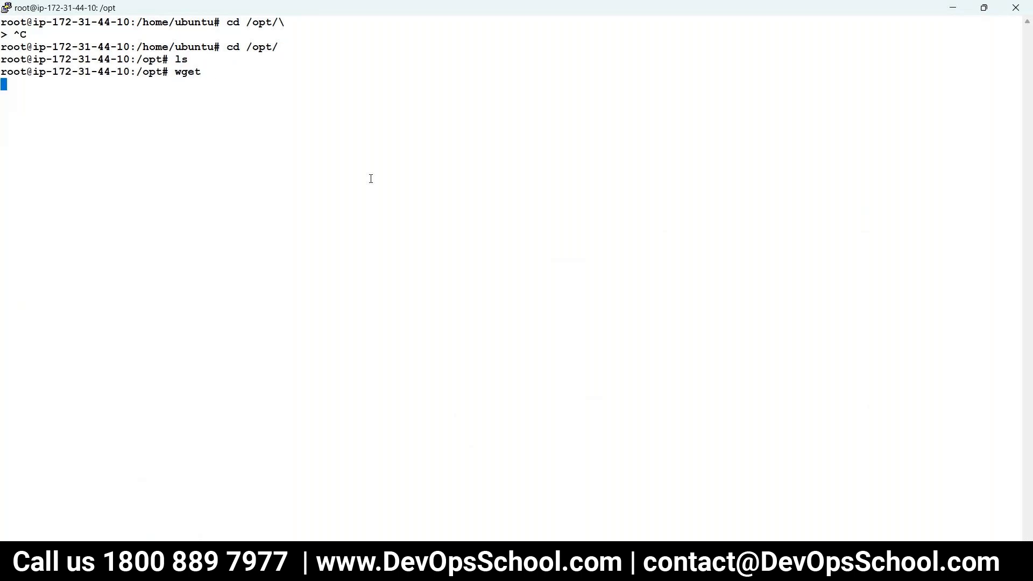
pyautogui.hotkey('ctrl', 'c')
pyautogui.write('wge')
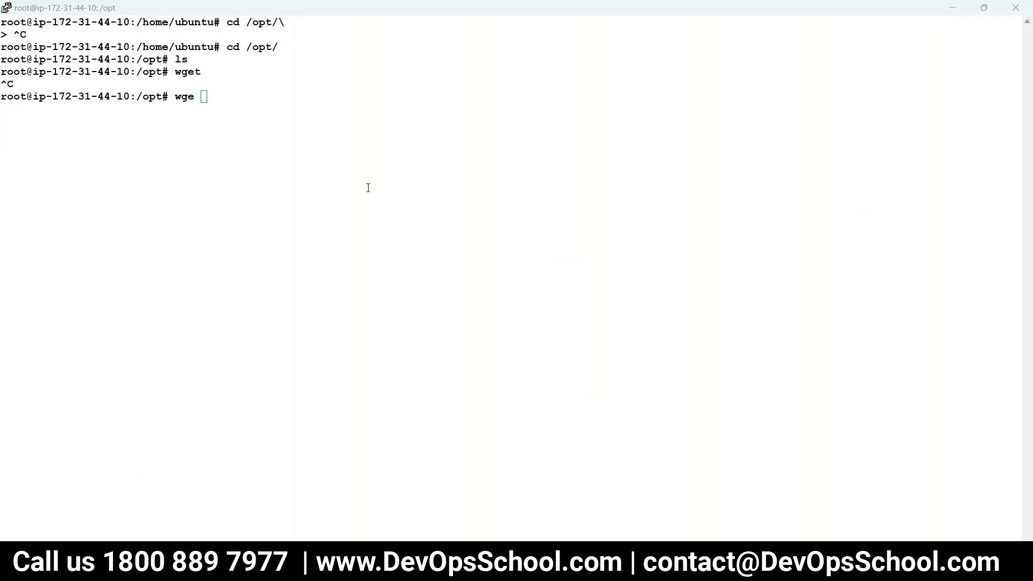
pyautogui.hotkey('alt', 'Tab')
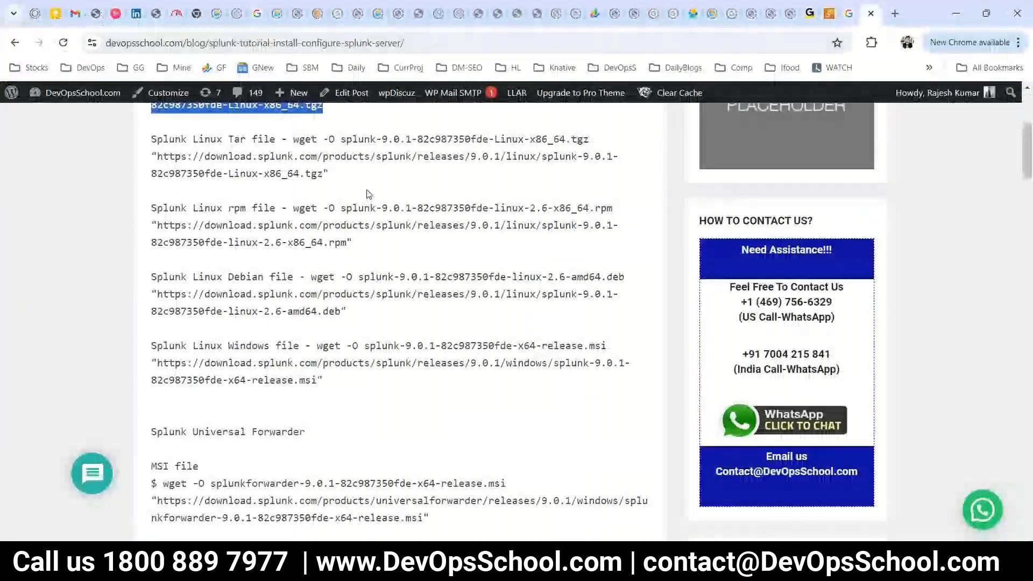
pyautogui.scroll(3, 366, 193)
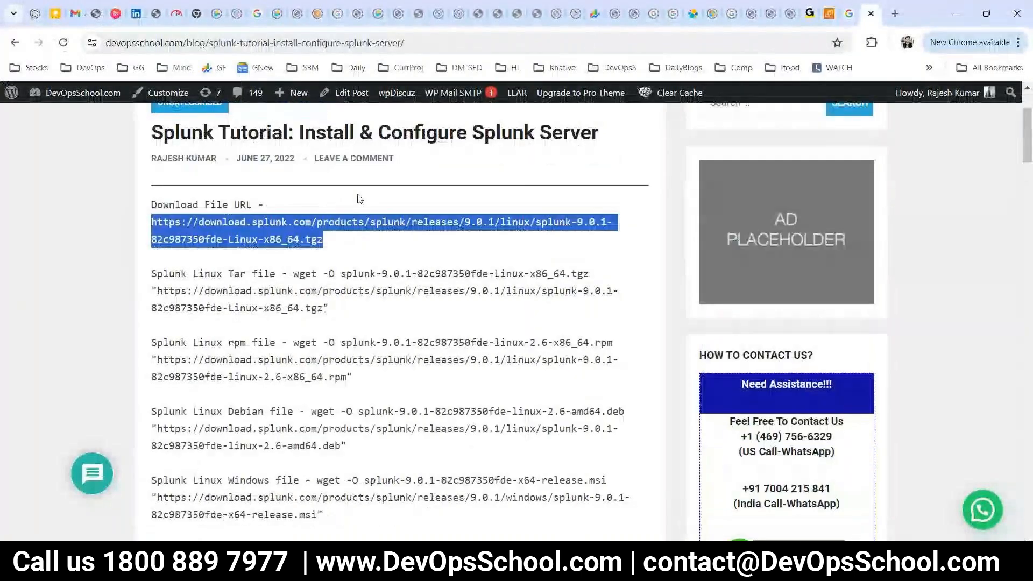
pyautogui.click(360, 198)
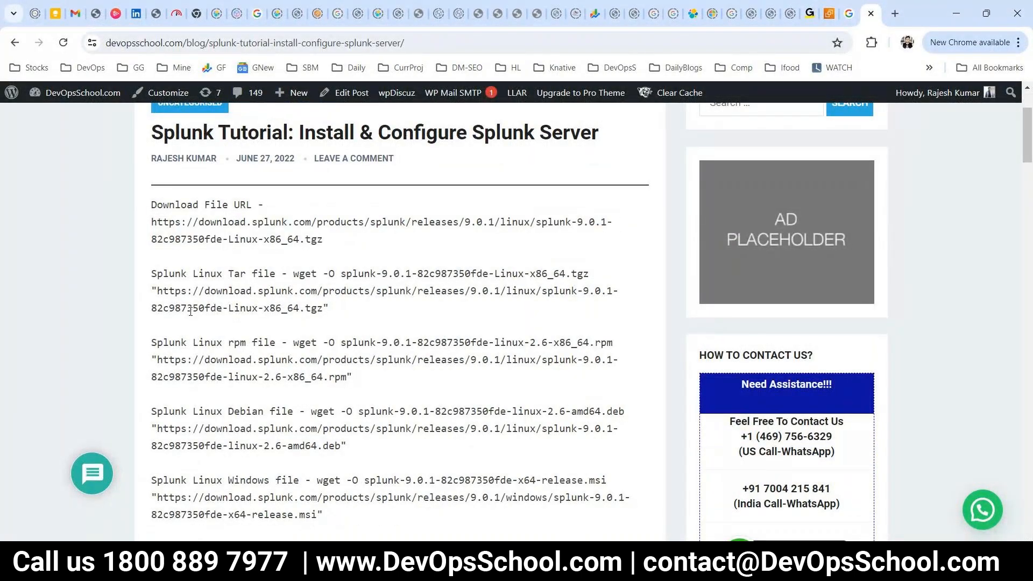
pyautogui.moveTo(334, 251); pyautogui.dragTo(143, 230)
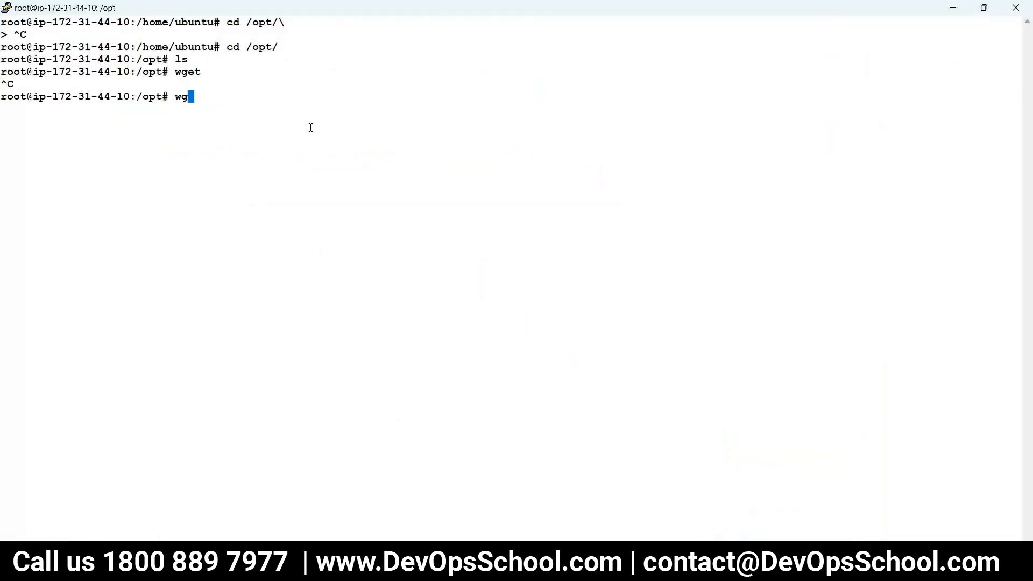
pyautogui.write('et')
pyautogui.rightClick(306, 115)
pyautogui.press('Return')
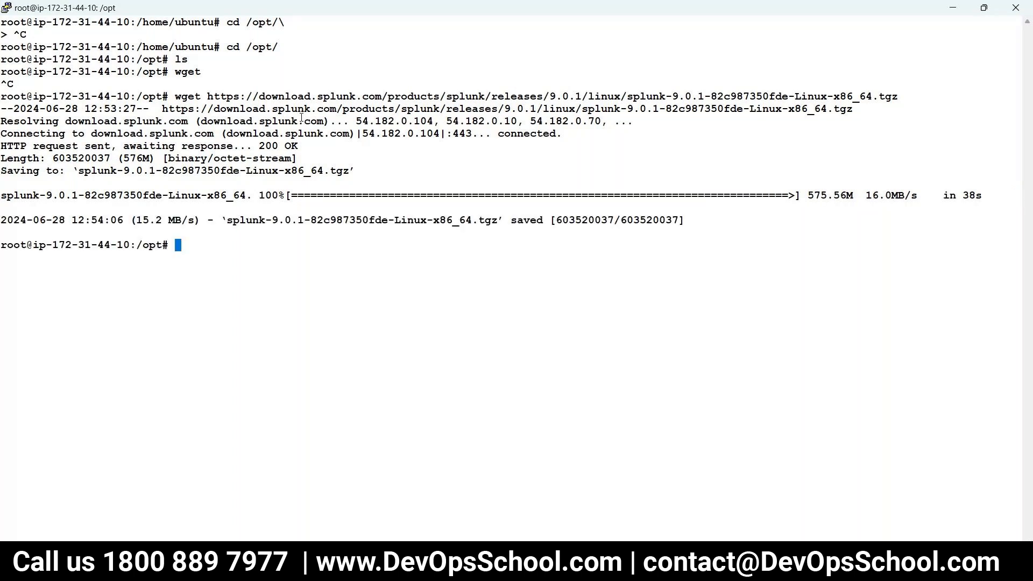
pyautogui.hotkey('ctrl', 'l')
pyautogui.write(';s')
pyautogui.press('Return')
# List /opt and extract the Splunk tarball with tar -zxvf.
pyautogui.write('ls')
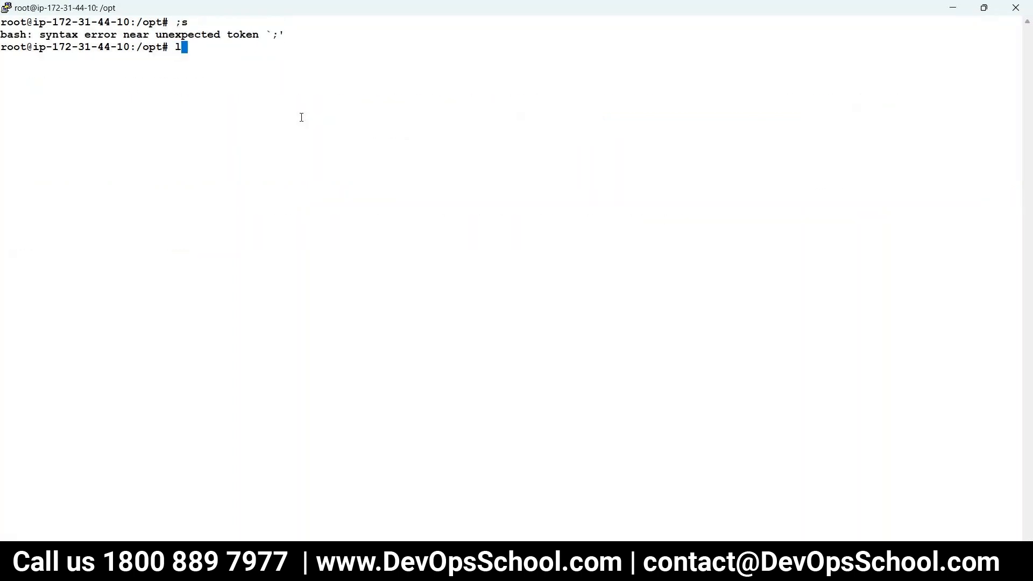
pyautogui.press('Return')
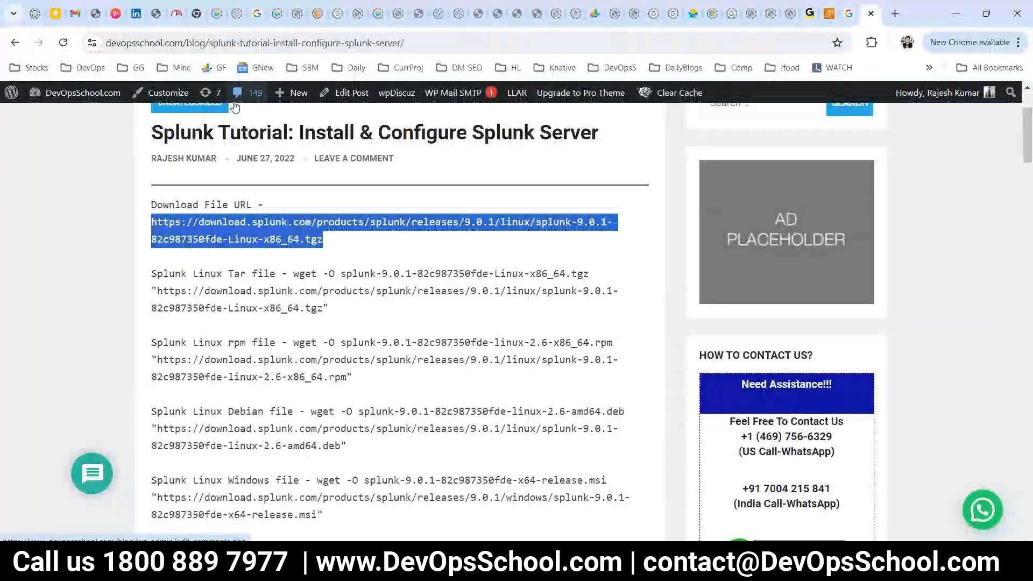
pyautogui.scroll(-4, 192, 193)
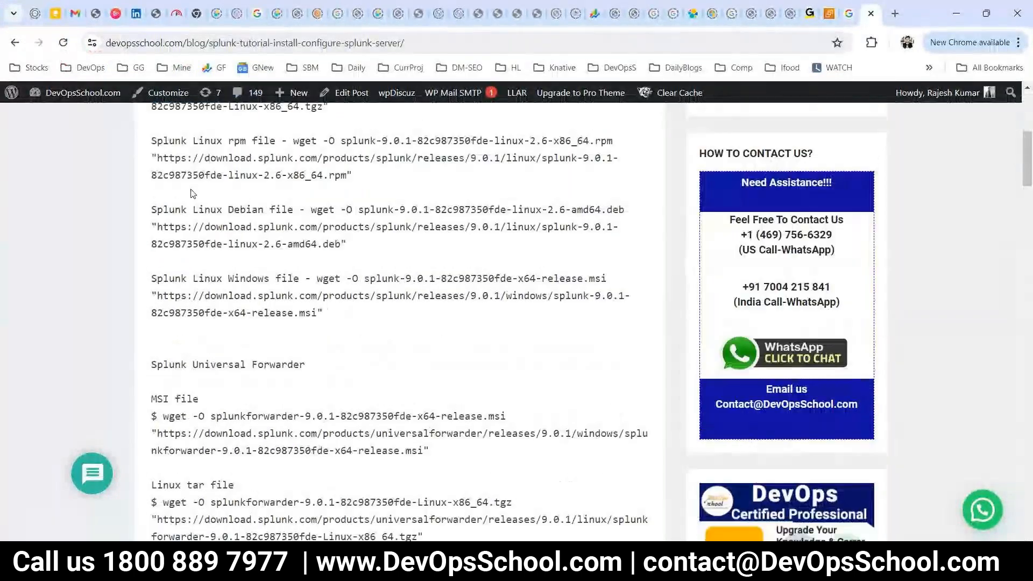
pyautogui.scroll(-8, 192, 194)
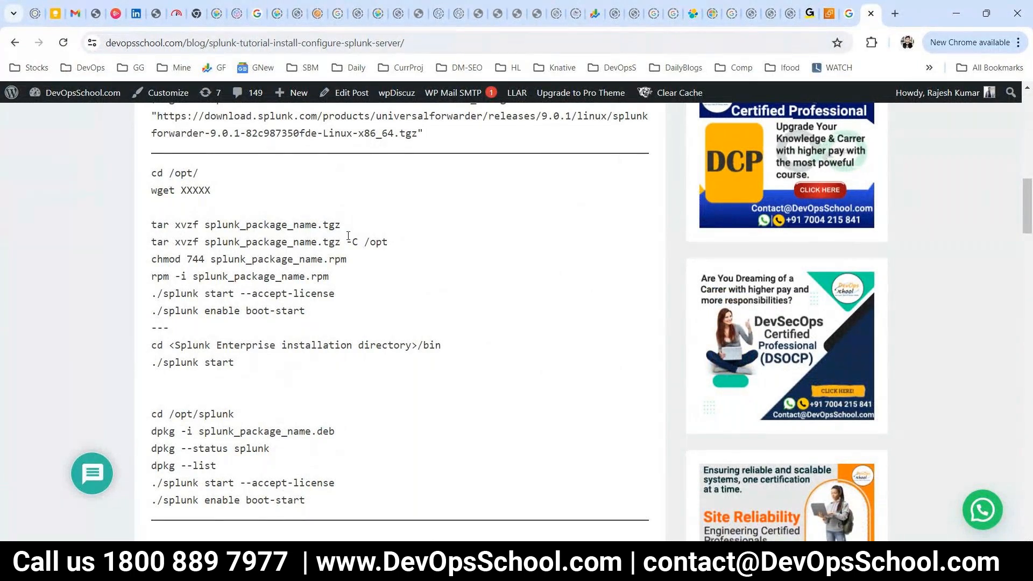
pyautogui.hotkey('alt', 'Tab')
pyautogui.write('zx')
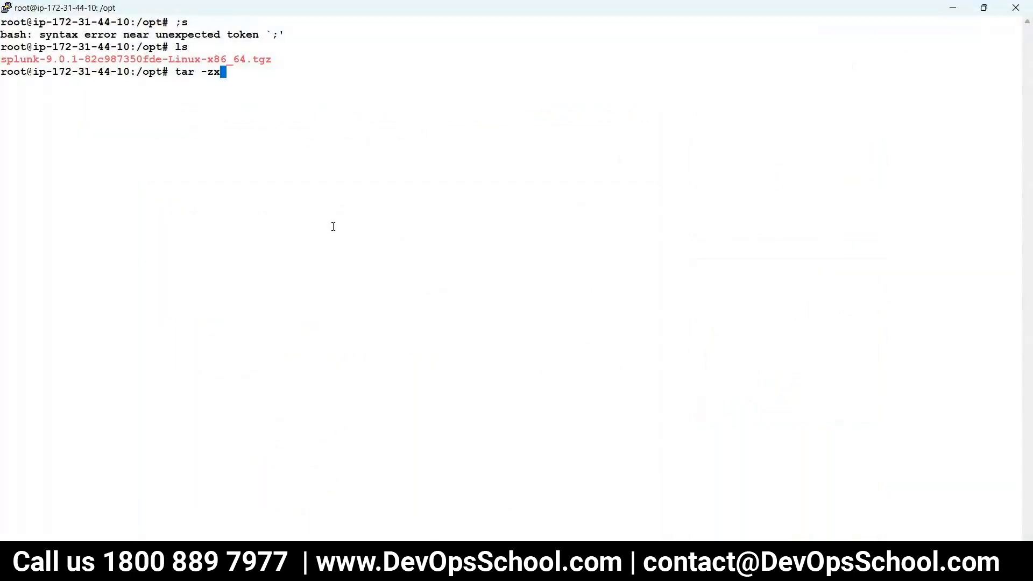
pyautogui.write('vf sp')
pyautogui.press('Tab')
pyautogui.press('Return')
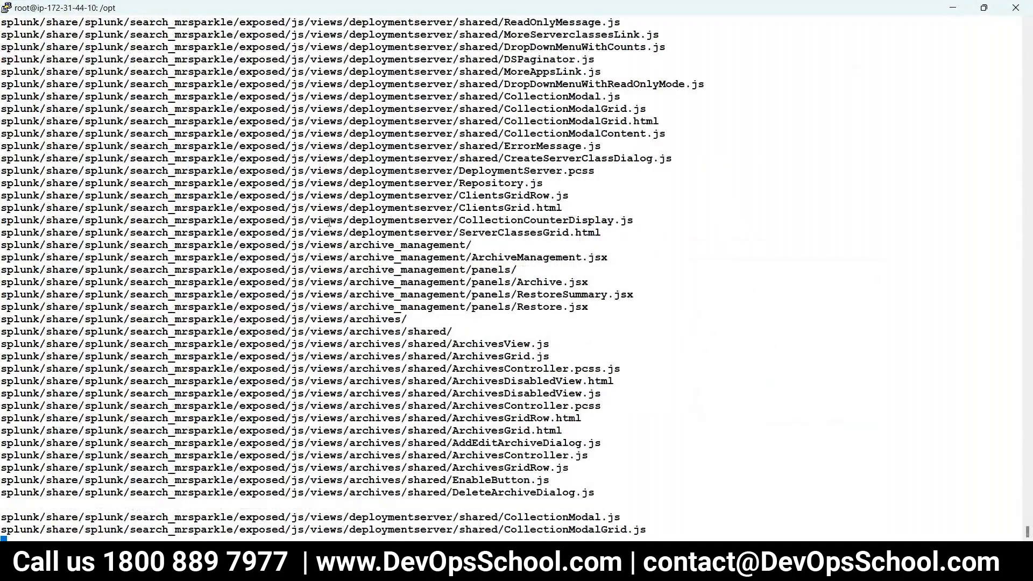
# Clear the screen, change into the splunk folder and list its contents.
pyautogui.write('clelar')
pyautogui.press('Return')
pyautogui.write('clear')
pyautogui.press('Return')
pyautogui.write('ls')
pyautogui.press('Return')
pyautogui.write('cd ')
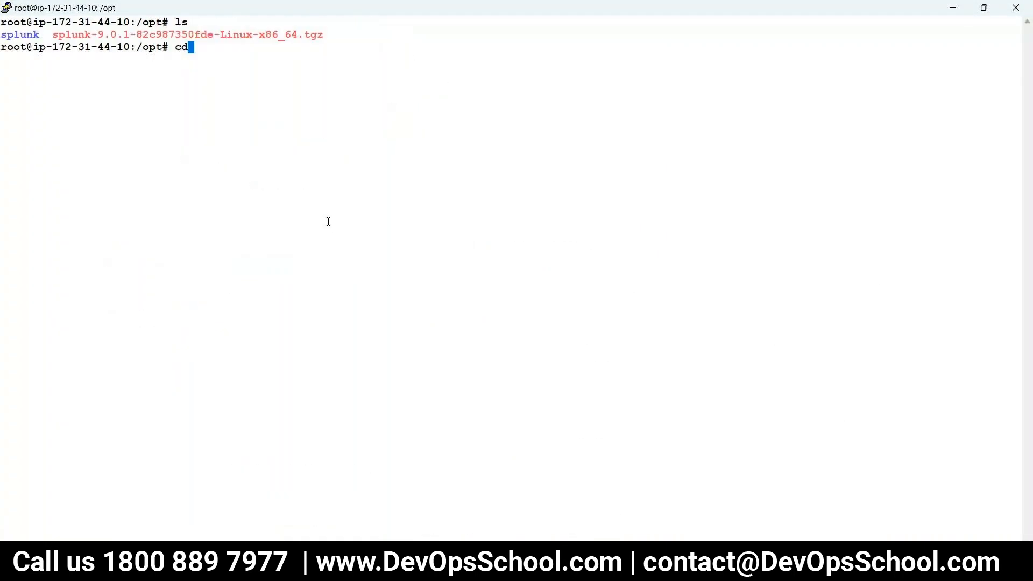
pyautogui.write('plu')
pyautogui.press('BackSpace')
pyautogui.press('BackSpace')
pyautogui.press('BackSpace')
pyautogui.press('BackSpace')
pyautogui.write('s')
pyautogui.press('BackSpace')
pyautogui.write('s')
pyautogui.press('Tab')
pyautogui.press('Return')
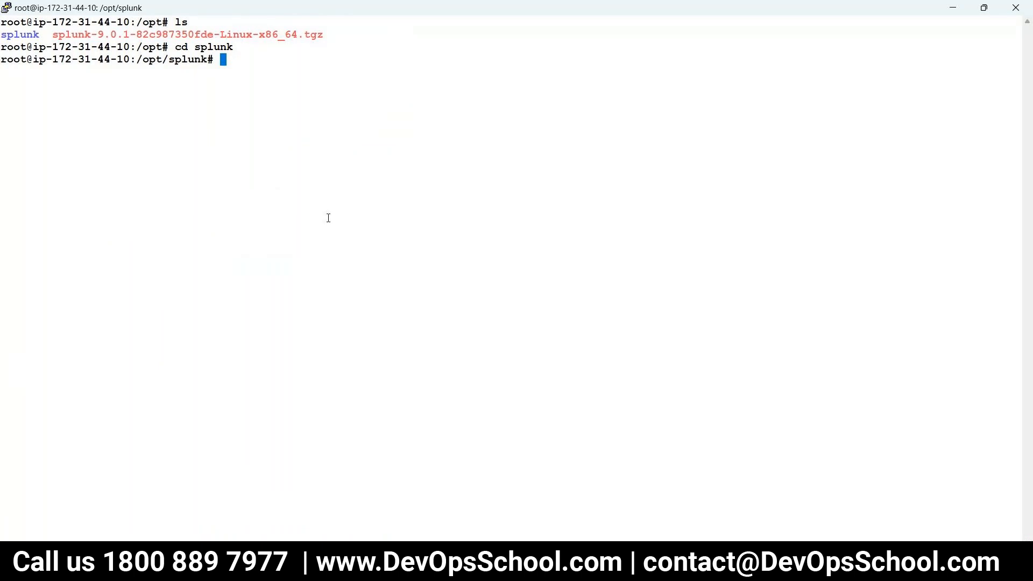
pyautogui.write('ls')
pyautogui.press('Return')
pyautogui.press('Return')
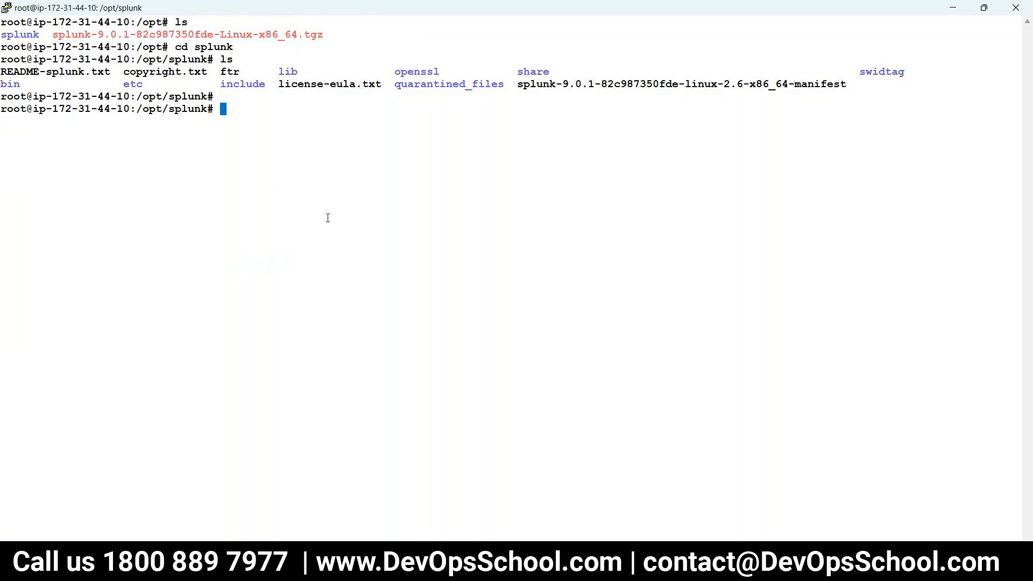
# Select the './splunk start --accept-license' command in the tutorial.
pyautogui.write('q q')
pyautogui.moveTo(468, 565)
pyautogui.click(502, 513)
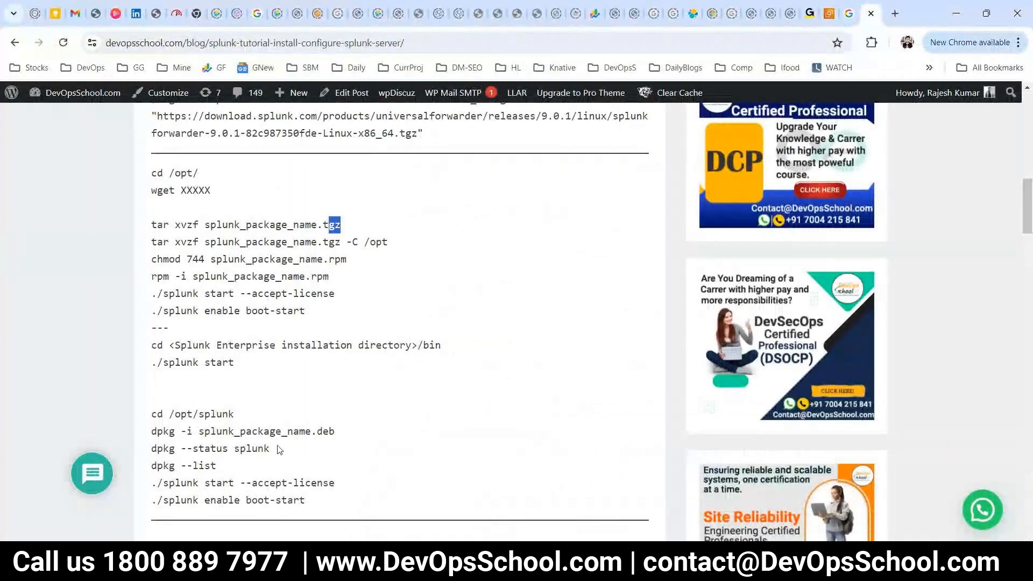
pyautogui.moveTo(339, 482); pyautogui.dragTo(154, 486)
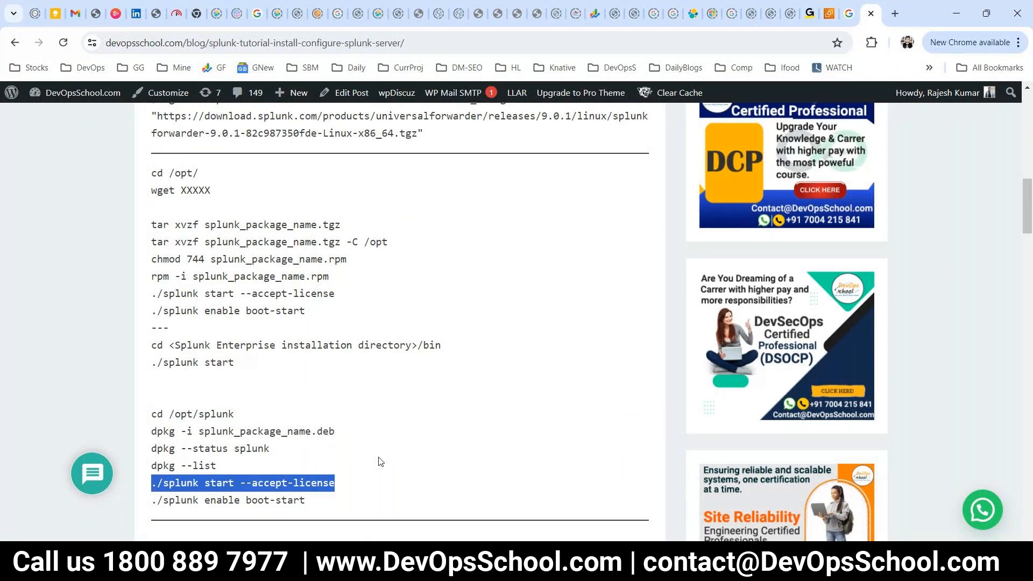
pyautogui.scroll(-5, 380, 462)
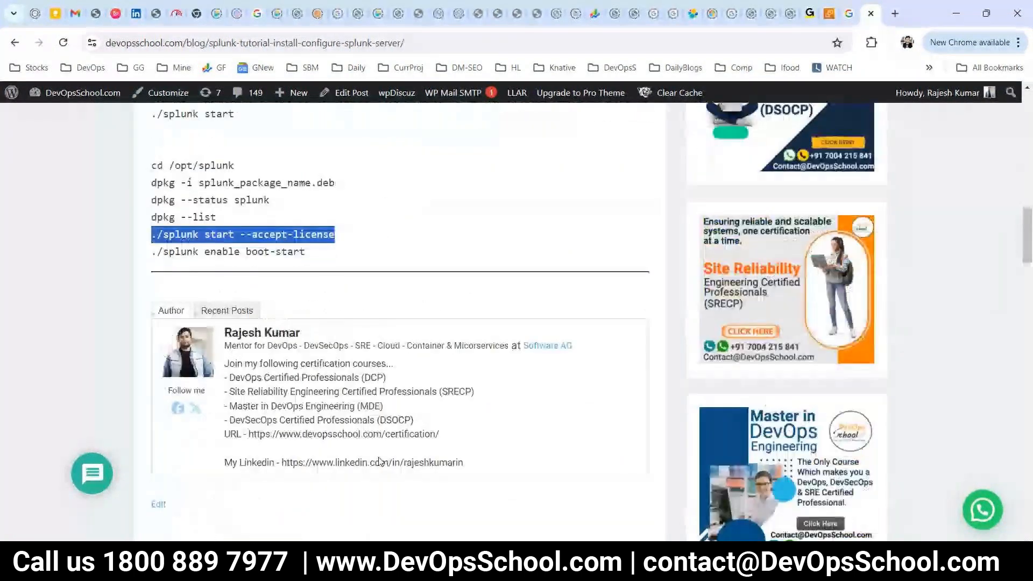
pyautogui.scroll(1, 380, 462)
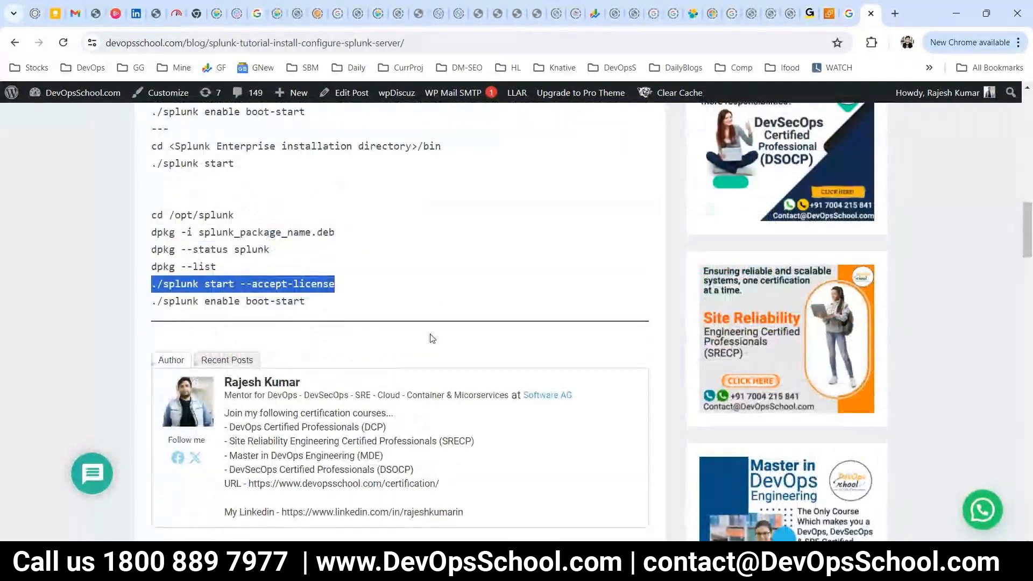
pyautogui.hotkey('alt', 'Tab')
pyautogui.hotkey('alt', 'Tab')
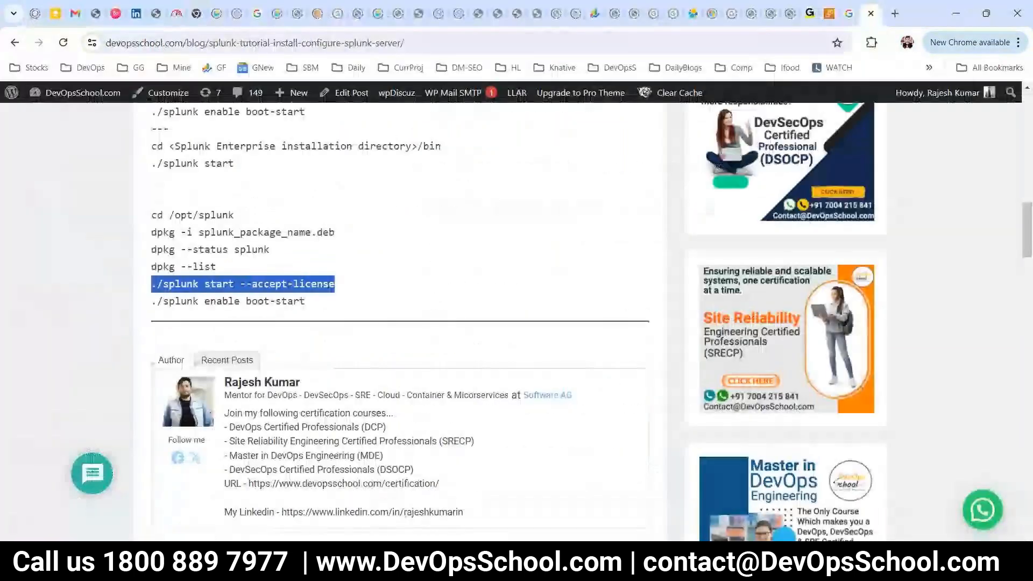
pyautogui.moveTo(557, 570)
pyautogui.click(700, 484)
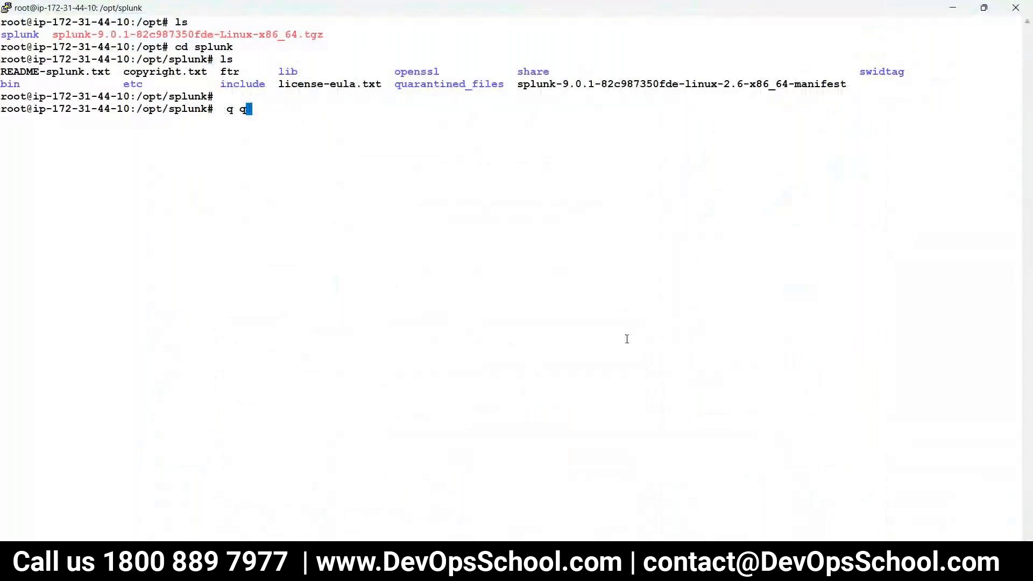
# Move into /opt/splunk/bin and list its programs.
pyautogui.press('BackSpace')
pyautogui.press('BackSpace')
pyautogui.press('BackSpace')
pyautogui.press('BackSpace')
pyautogui.write('ls')
pyautogui.press('Return')
pyautogui.write('cd bin/')
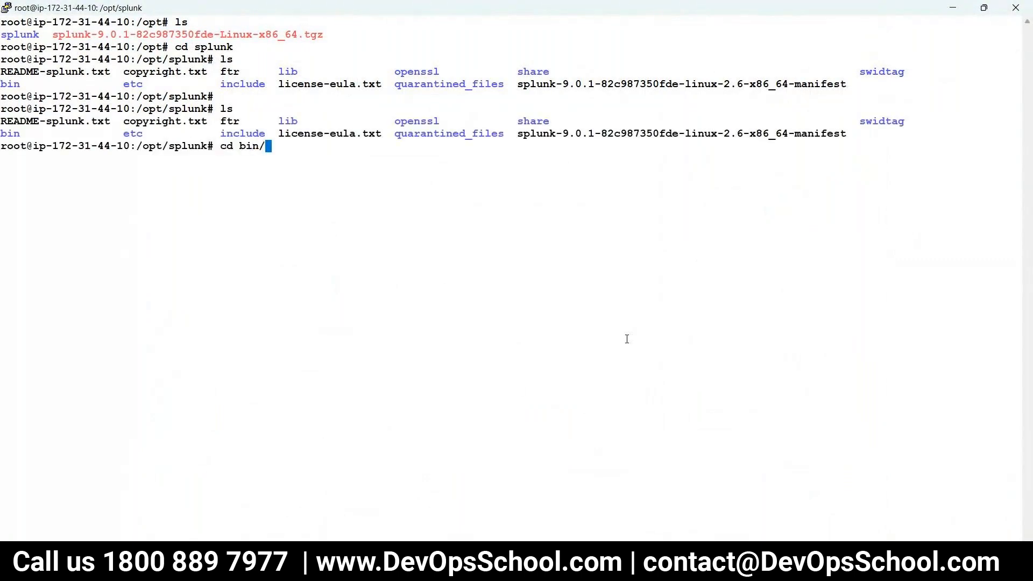
pyautogui.press('Return')
pyautogui.write('ls')
pyautogui.press('Return')
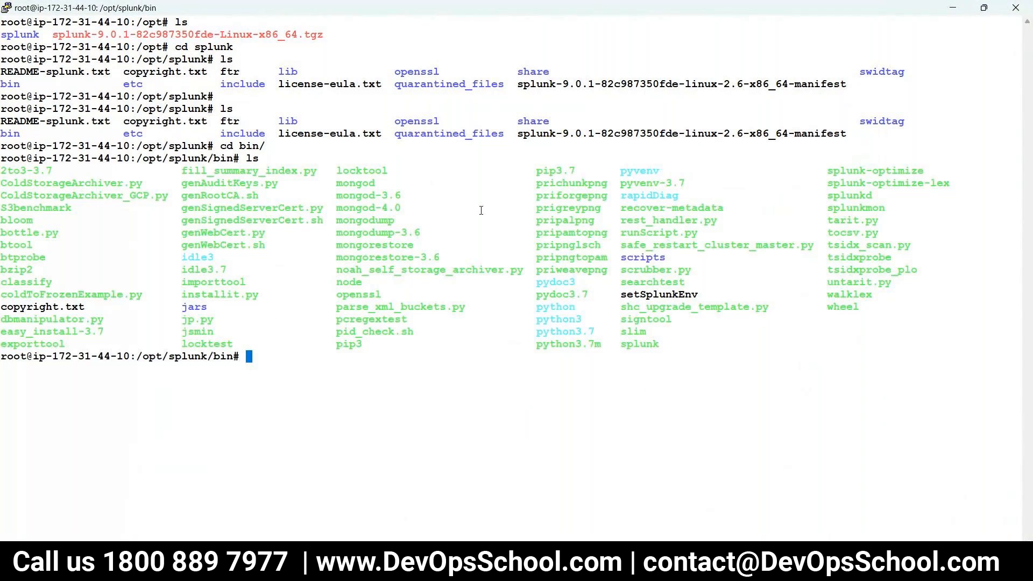
# Copy the start command from the tutorial and run ./splunk start --accept-license.
pyautogui.rightClick(389, 296)
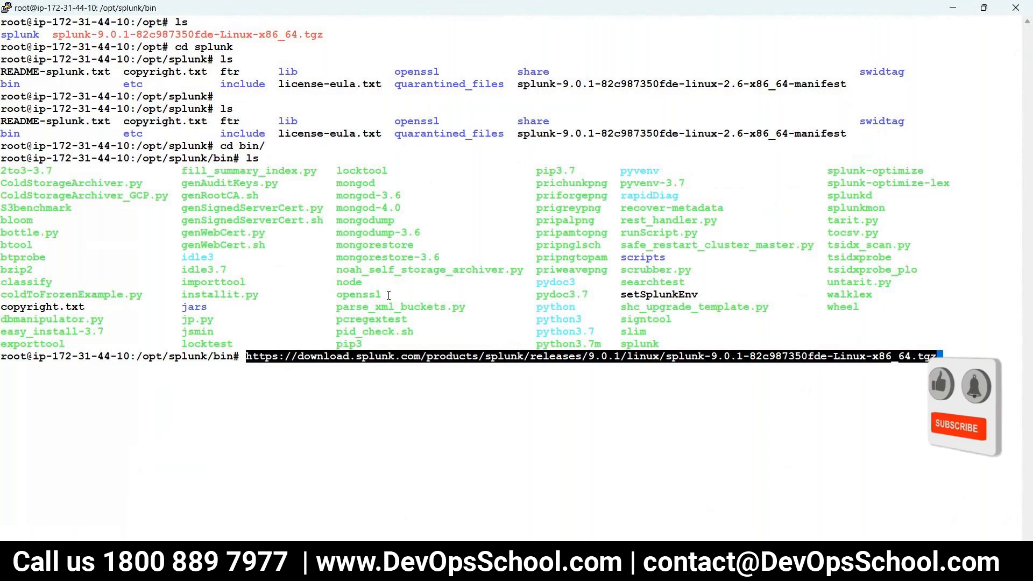
pyautogui.hotkey('ctrl', 'c')
pyautogui.hotkey('alt', 'Tab')
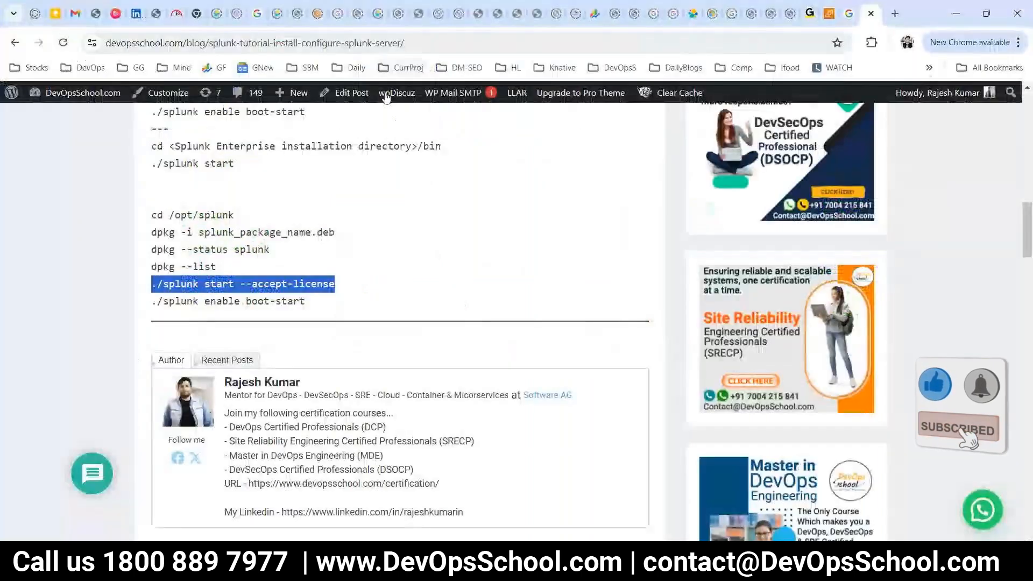
pyautogui.rightClick(235, 280)
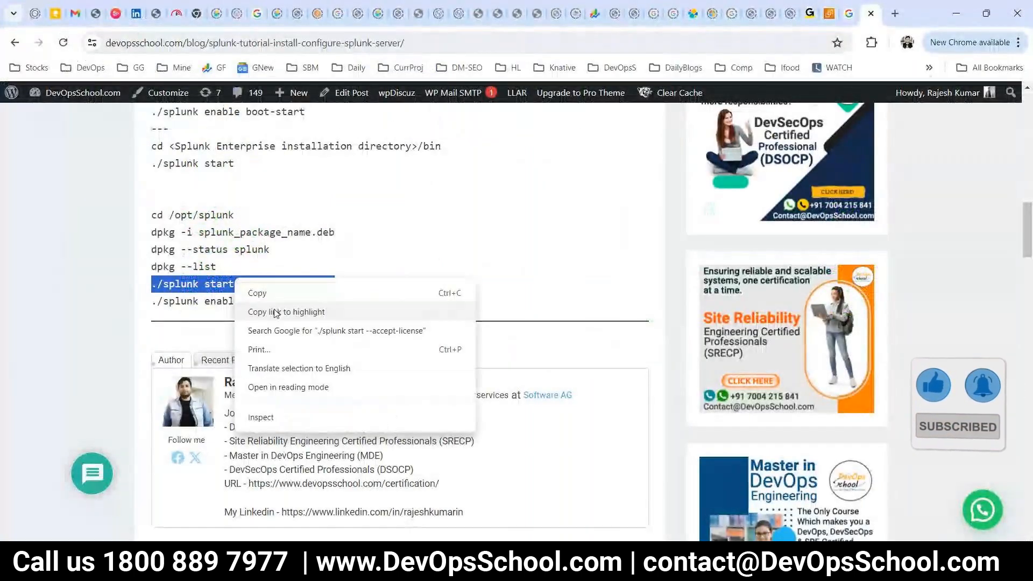
pyautogui.click(279, 300)
pyautogui.hotkey('alt', 'Tab')
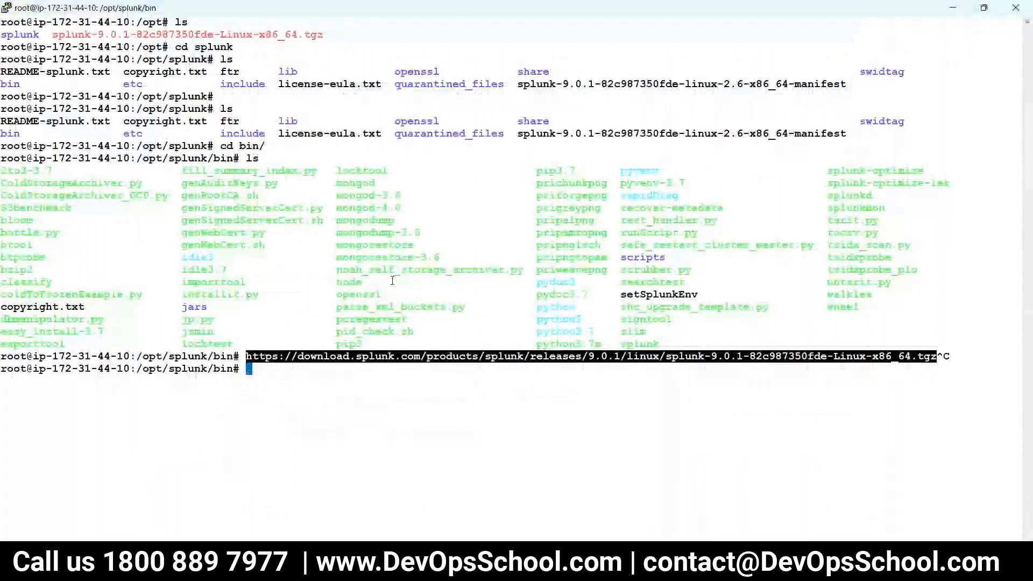
pyautogui.rightClick(392, 279)
pyautogui.press('Return')
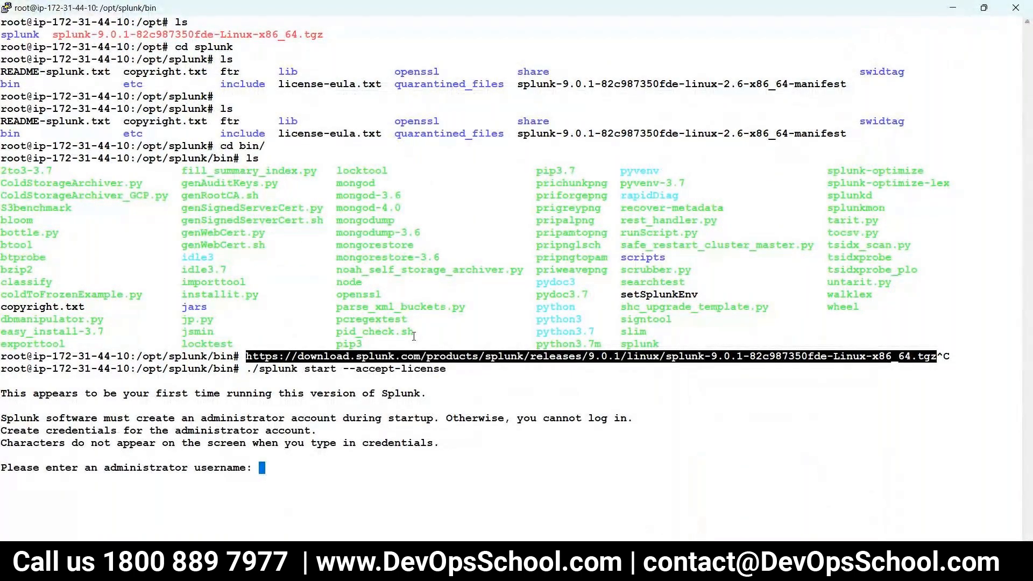
# Set admin as the Splunk administrator username, enter and confirm the password, then return to the guide.
pyautogui.write('admin')
pyautogui.press('Return')
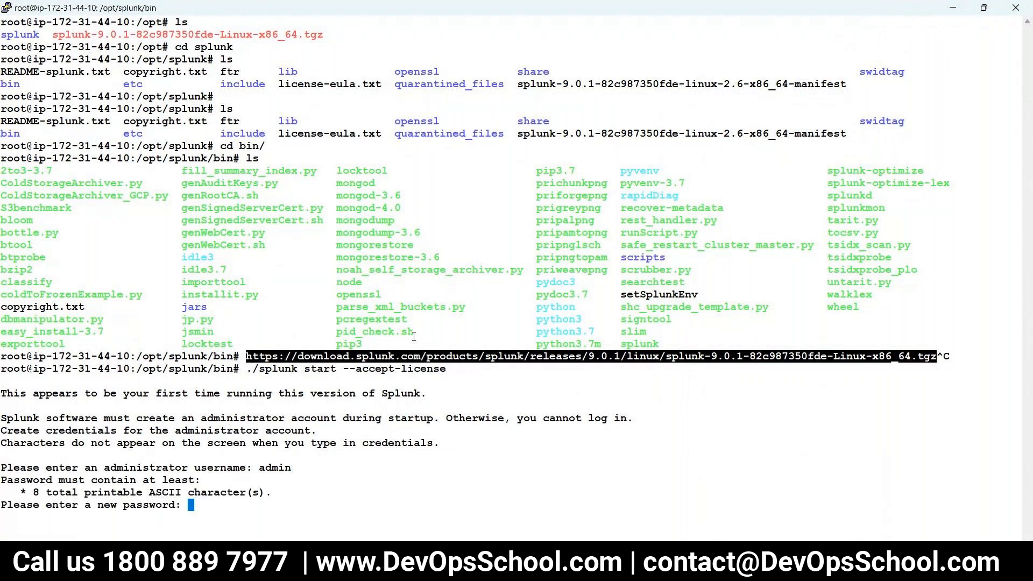
pyautogui.press('Return')
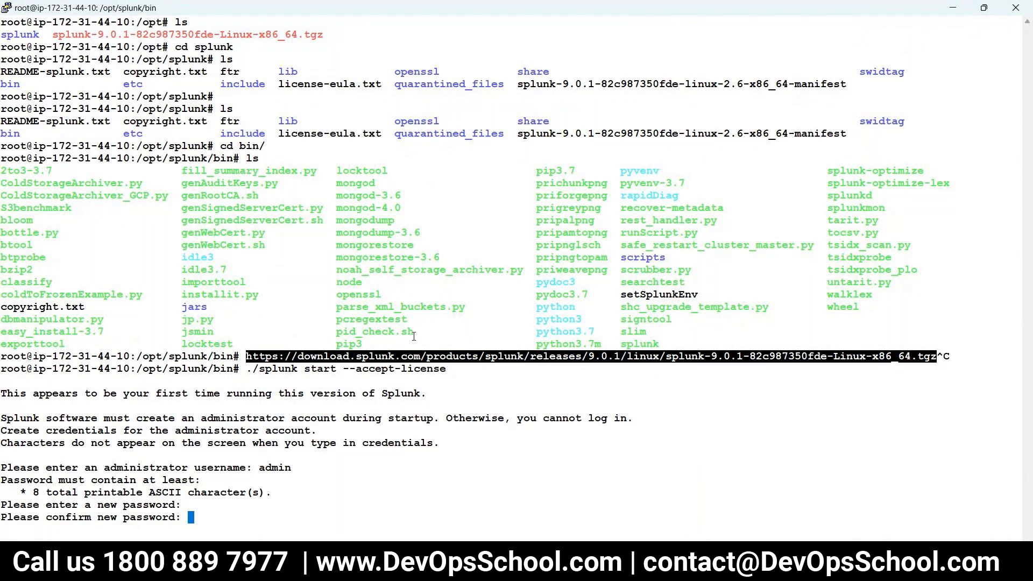
pyautogui.press('Return')
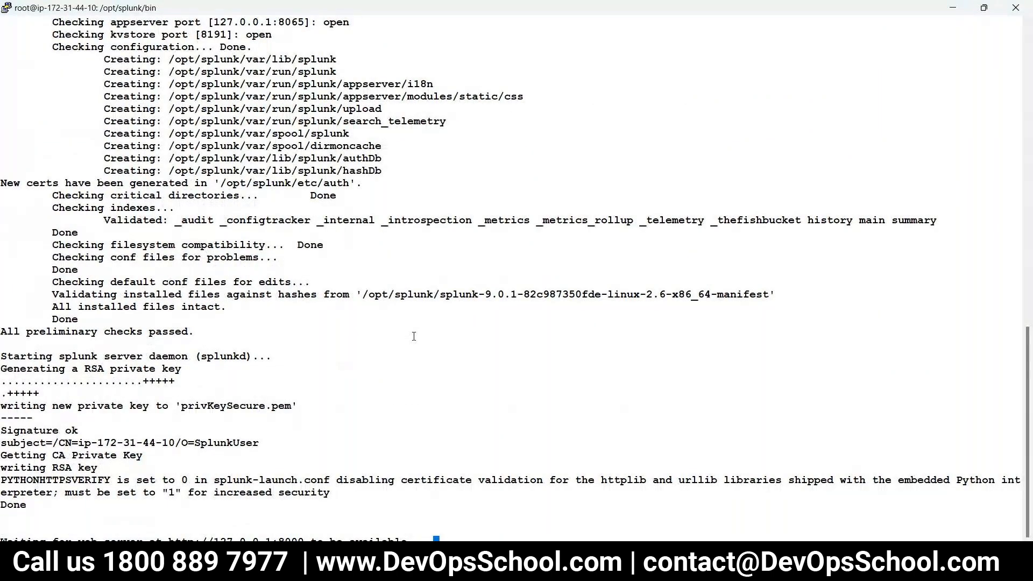
pyautogui.hotkey('alt', 'Tab')
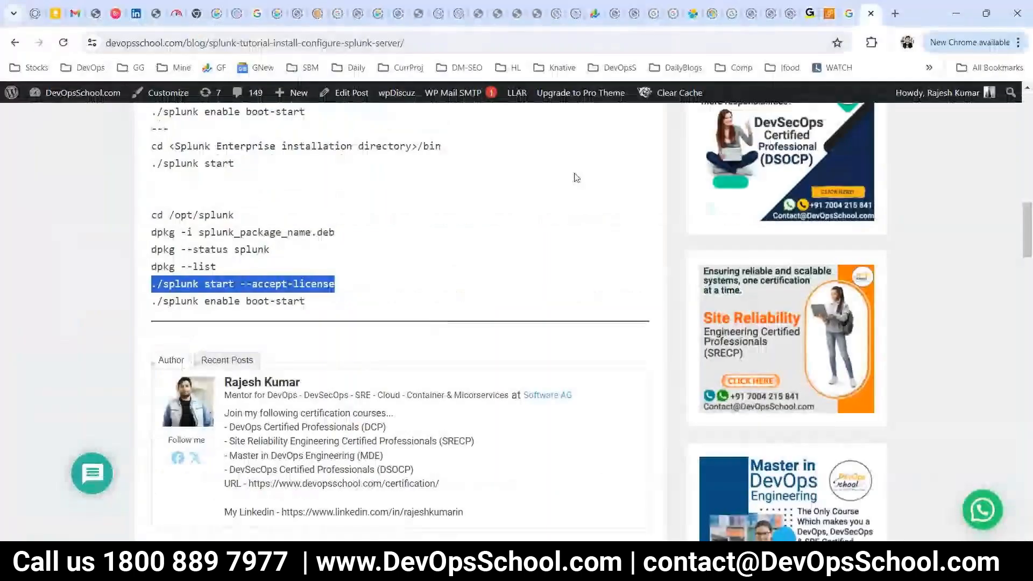
# Load 65.2.151.231:8000 in a new tab to reach the Splunk sign-in page.
pyautogui.hotkey('alt', 'Tab')
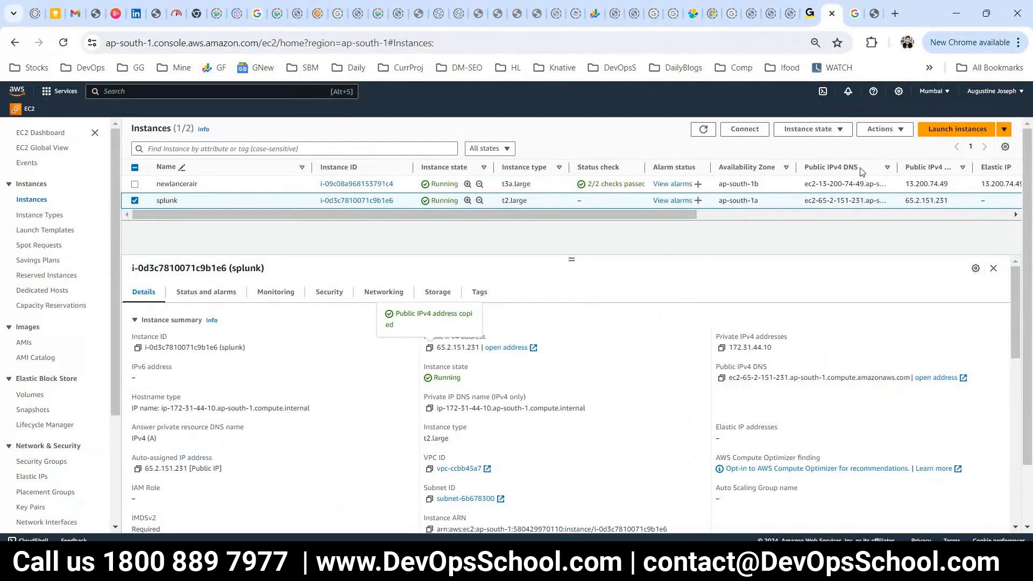
pyautogui.click(895, 13)
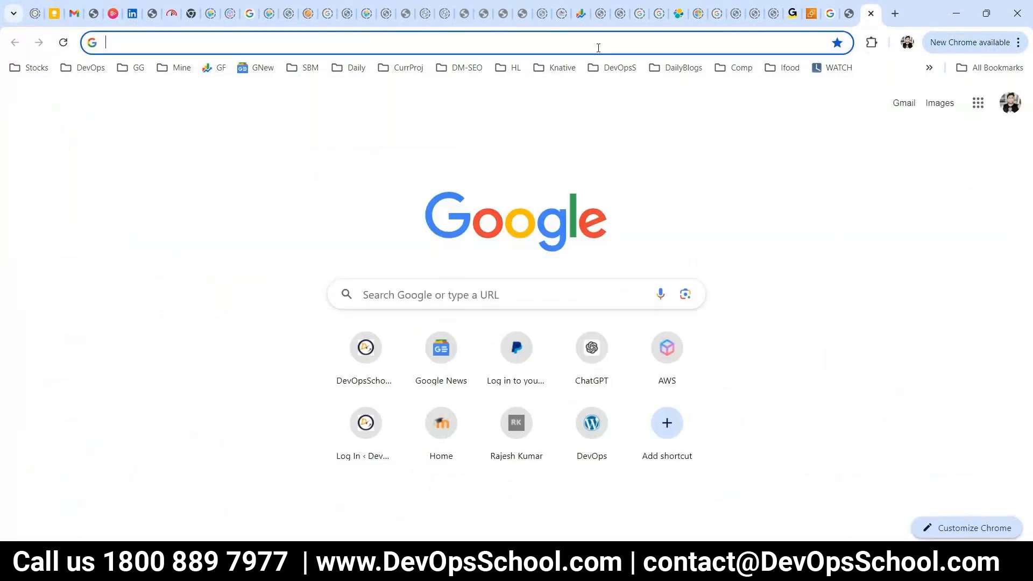
pyautogui.rightClick(616, 48)
pyautogui.click(662, 154)
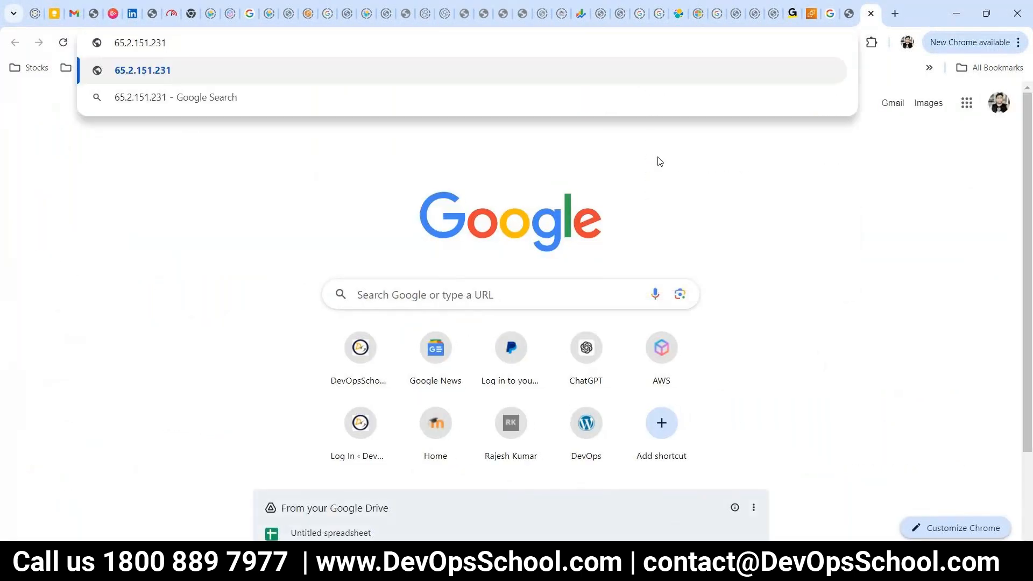
pyautogui.write(':8000')
pyautogui.press('Return')
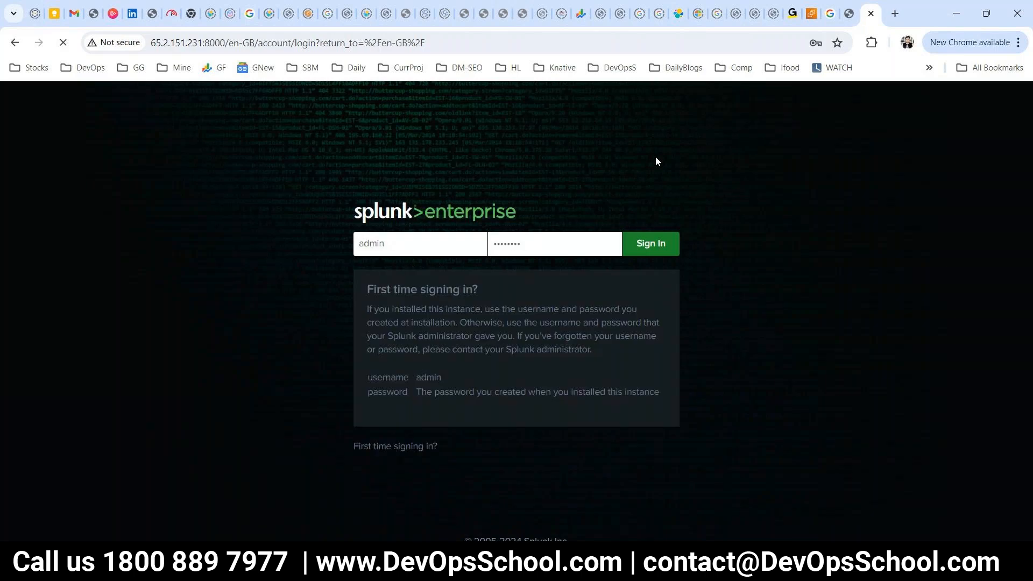
# Sign in as admin, dismiss the password and usage-data notices, and open Search & Reporting.
pyautogui.press('Return')
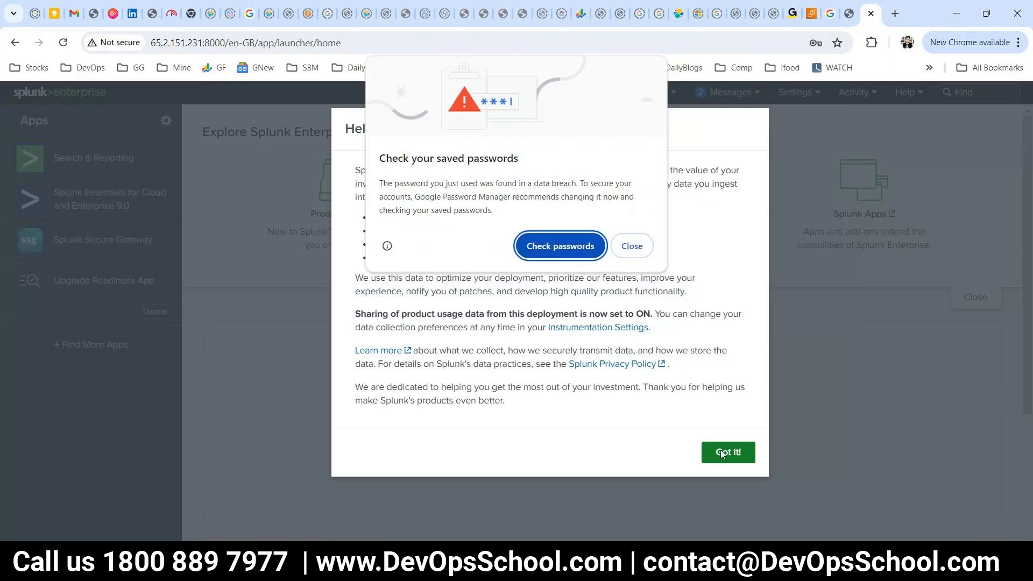
pyautogui.click(632, 246)
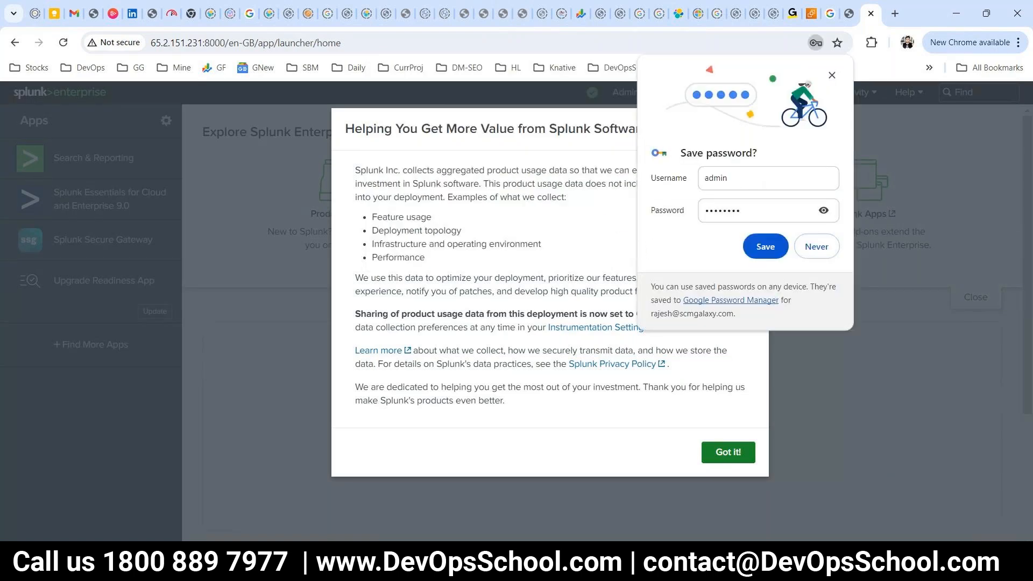
pyautogui.click(829, 248)
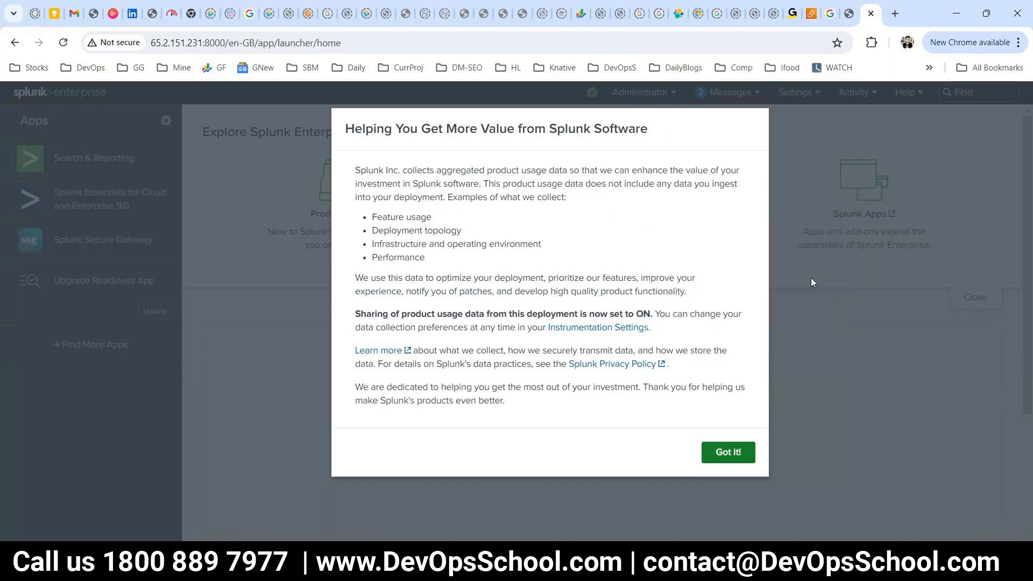
pyautogui.click(729, 453)
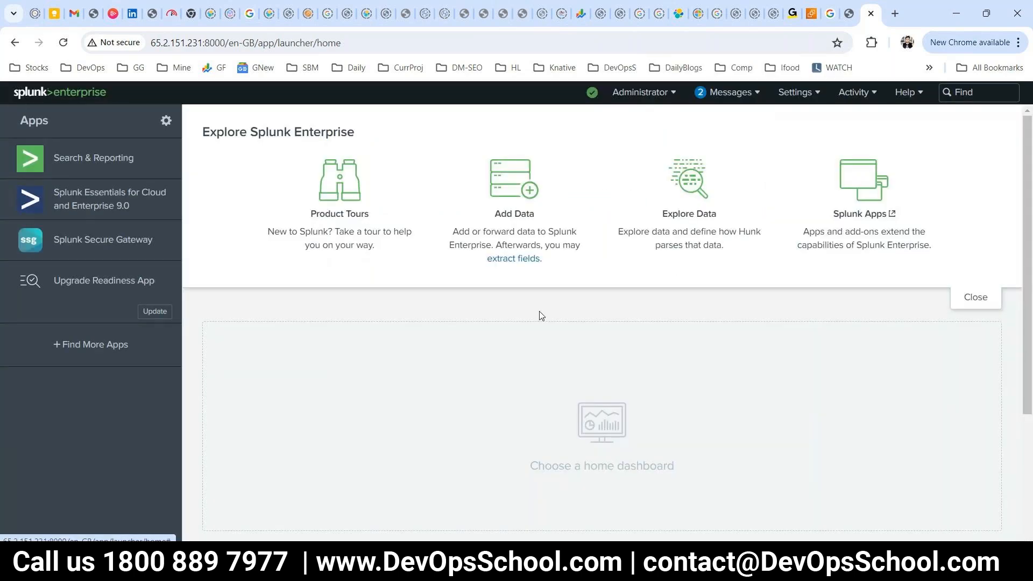
pyautogui.click(115, 157)
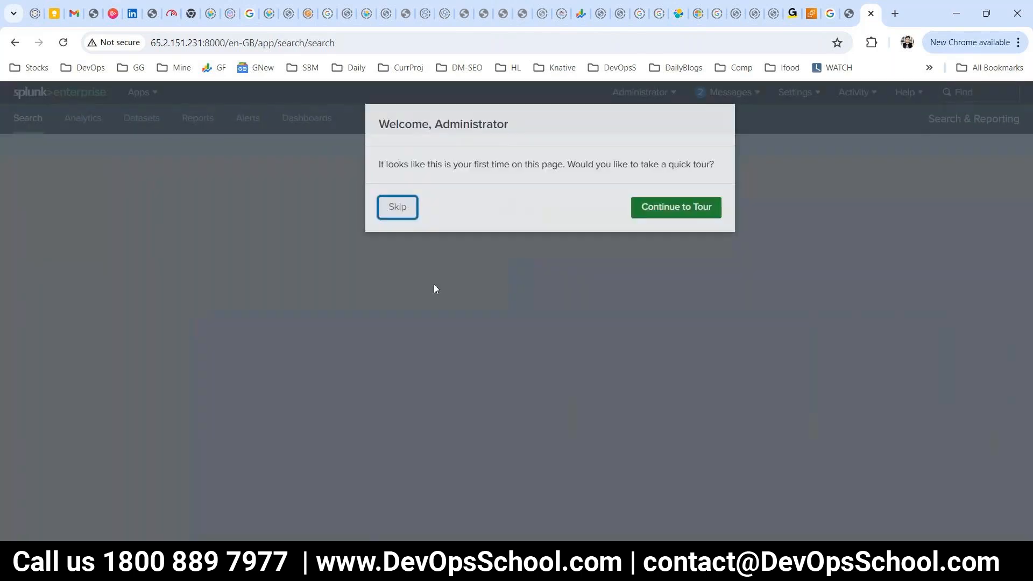
# Skip the Search page tour and view the Last 24 hours time-range presets.
pyautogui.click(397, 213)
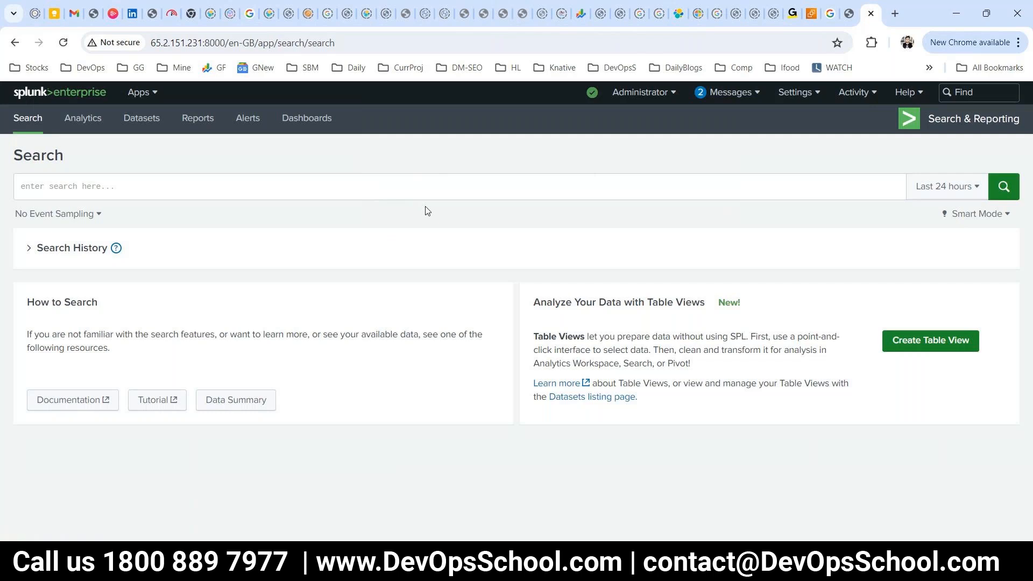
pyautogui.click(420, 191)
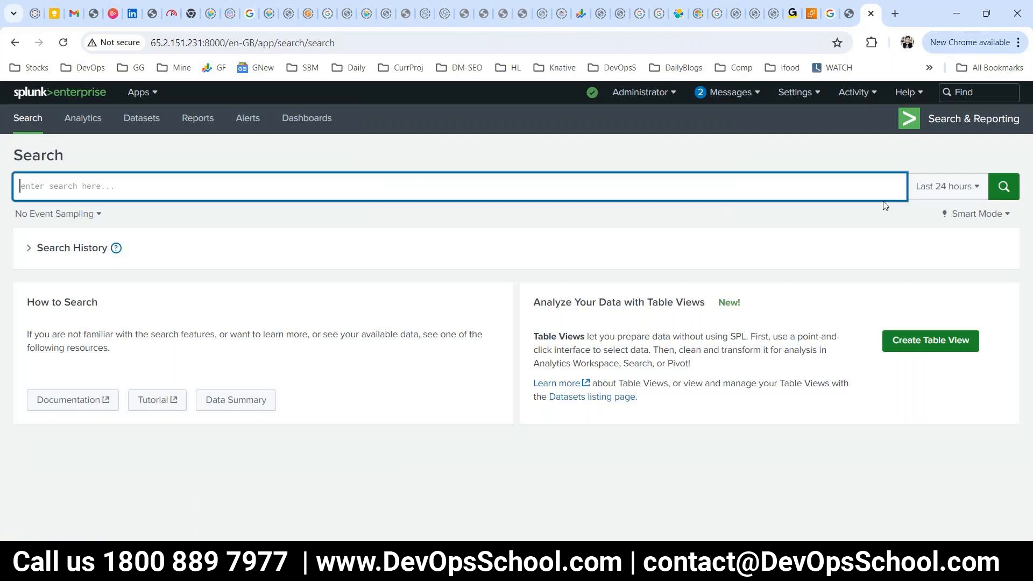
pyautogui.click(929, 195)
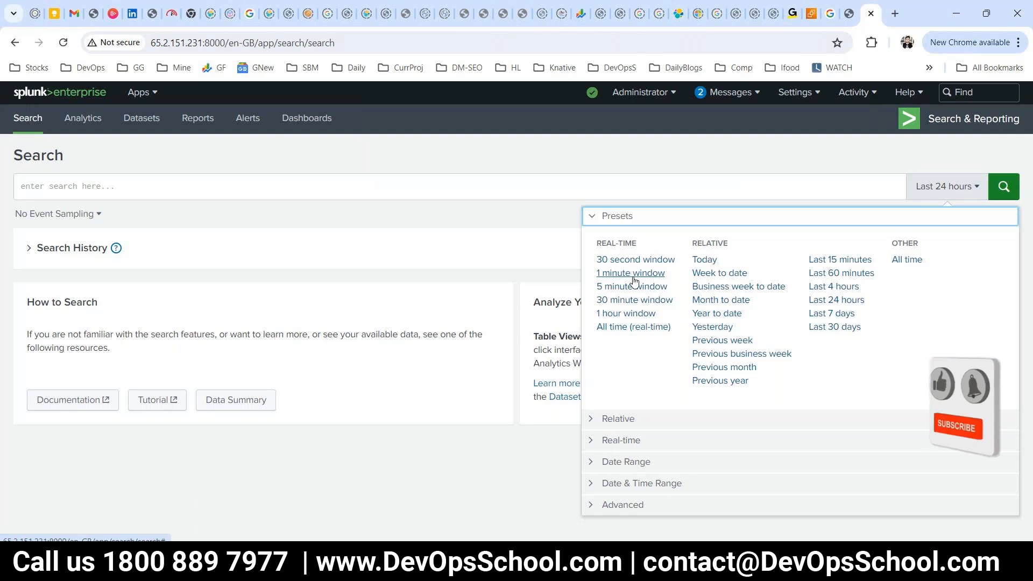
pyautogui.press('Tab')
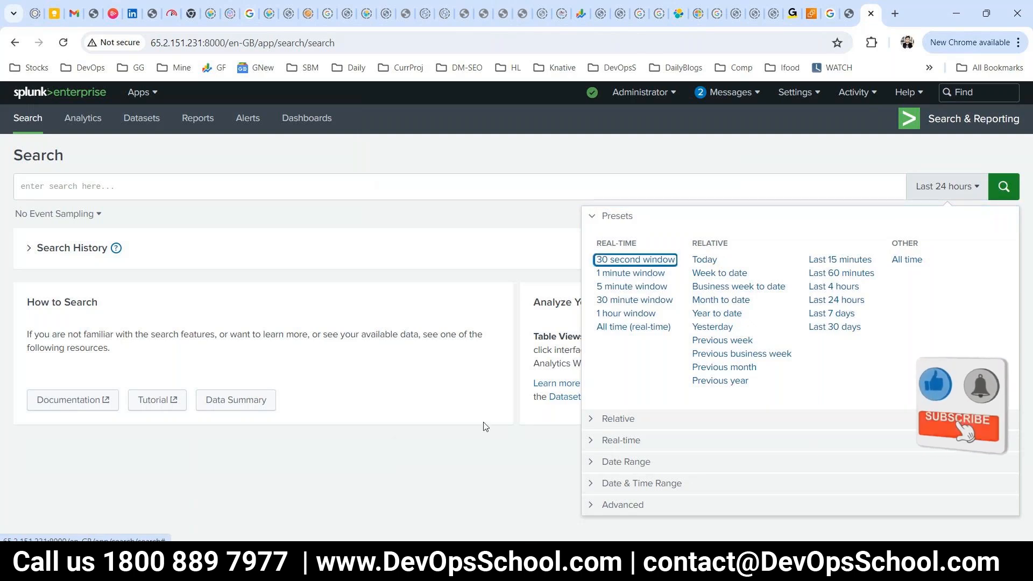
# Close the time-range presets and bring up the architecture diagram in Snipping Tool.
pyautogui.press('alt')
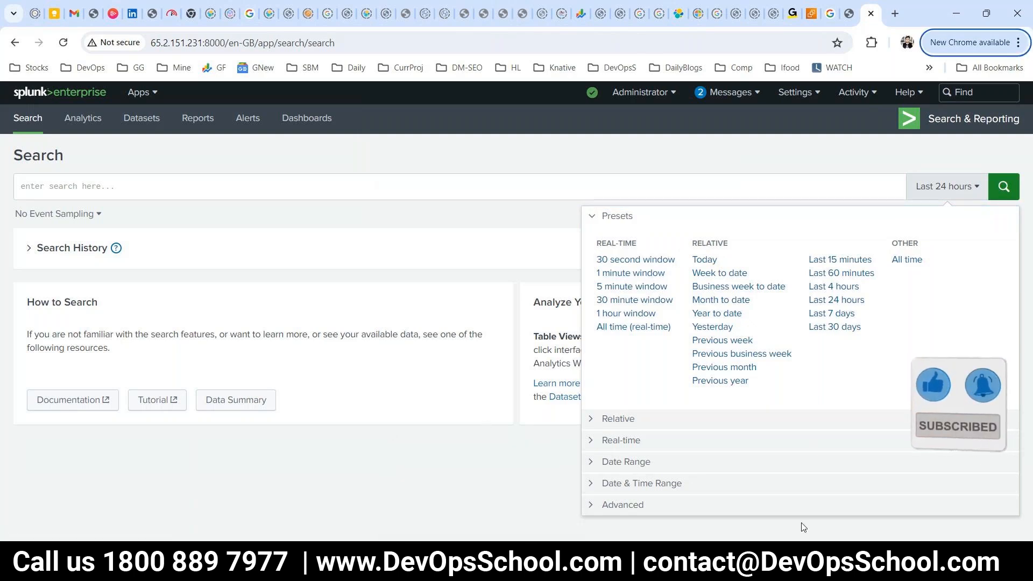
pyautogui.click(803, 528)
pyautogui.hotkey('alt', 'Tab')
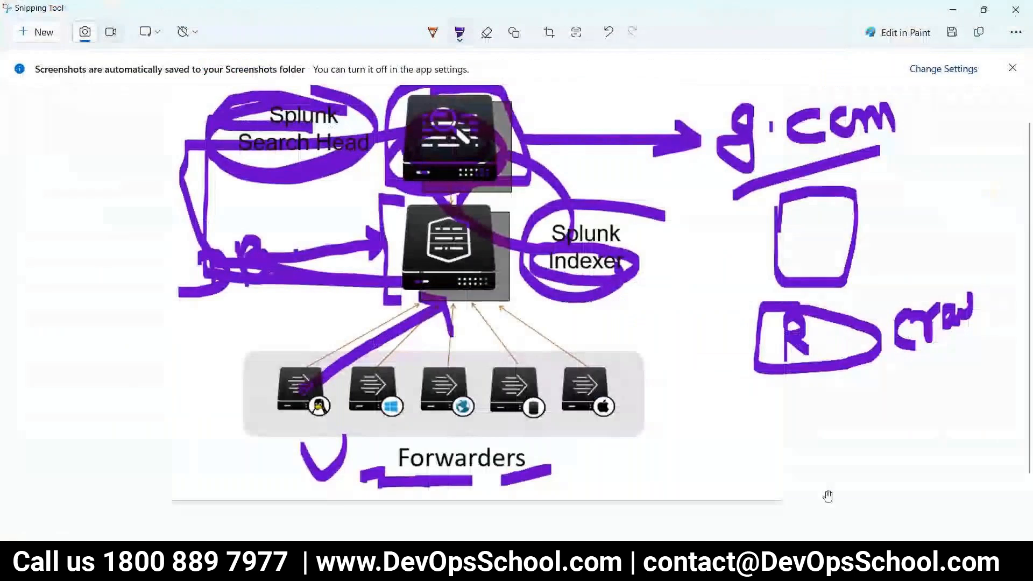
# Undo the earlier diagram annotations and draw a purple loop around DB, then return to Splunk.
pyautogui.hotkey('ctrl', 'z')
pyautogui.hotkey('ctrl', 'z')
pyautogui.hotkey('ctrl', 'z')
pyautogui.hotkey('ctrl', 'z')
pyautogui.hotkey('ctrl', 'z')
pyautogui.hotkey('ctrl', 'z')
pyautogui.hotkey('ctrl', 'z')
pyautogui.hotkey('ctrl', 'z')
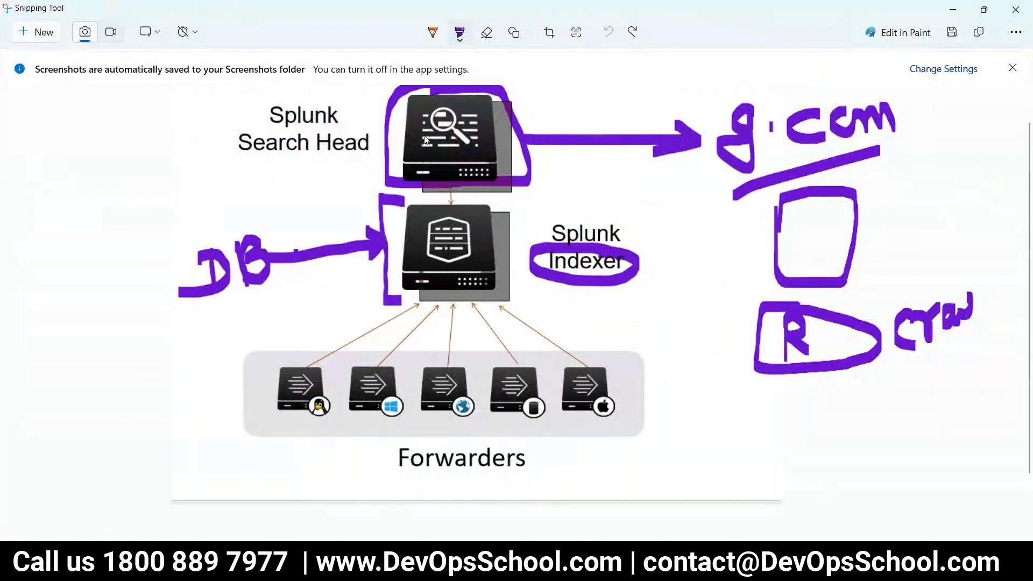
pyautogui.moveTo(330, 102)
pyautogui.mouseDown()
pyautogui.moveTo(296, 90)
pyautogui.moveTo(183, 187)
pyautogui.moveTo(230, 288)
pyautogui.moveTo(439, 327)
pyautogui.moveTo(208, 247)
pyautogui.moveTo(283, 100)
pyautogui.moveTo(326, 101)
pyautogui.mouseUp()
pyautogui.hotkey('alt', 'Tab')
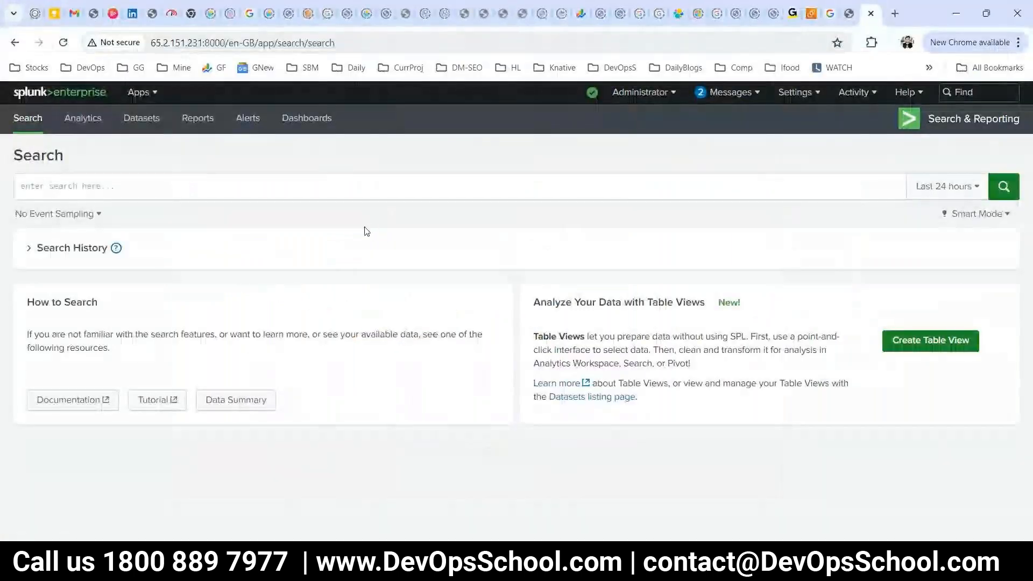
# Leave Splunk's Search page for the home launcher and open the Add Data card.
pyautogui.click(86, 183)
pyautogui.click(34, 93)
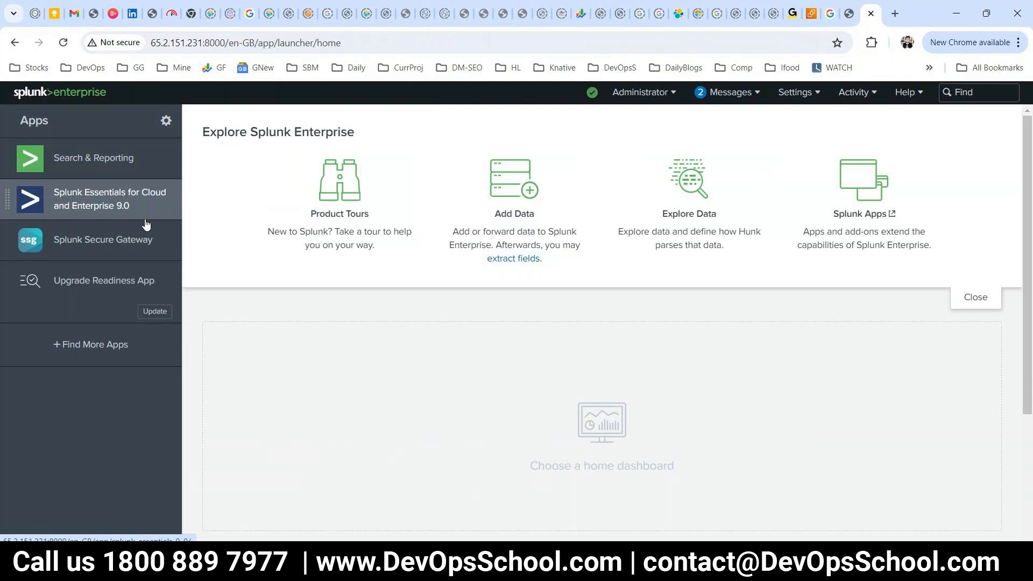
pyautogui.click(515, 176)
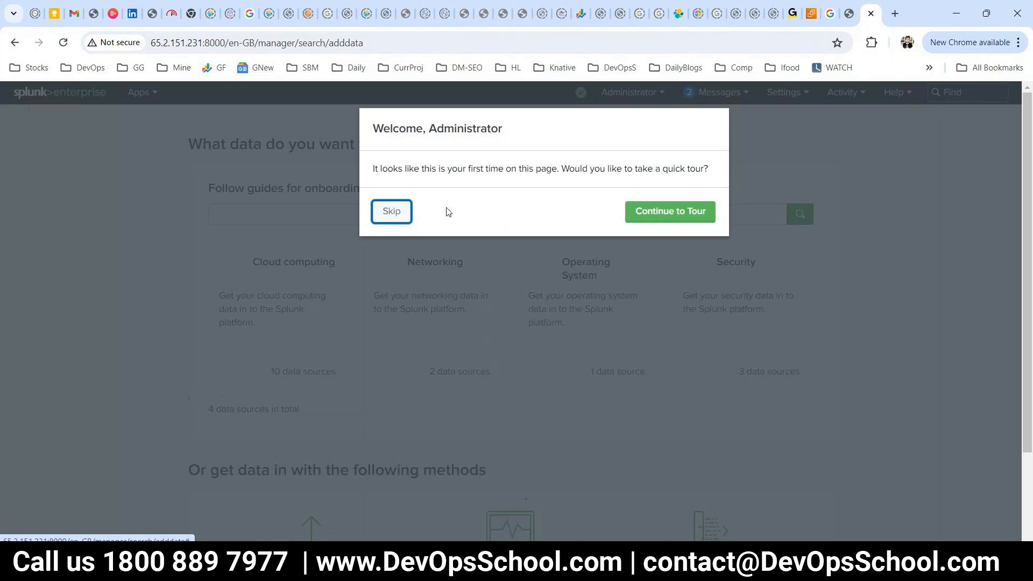
# Skip the Add Data welcome tour and bring the Upload, Monitor and Forward options into view.
pyautogui.click(391, 211)
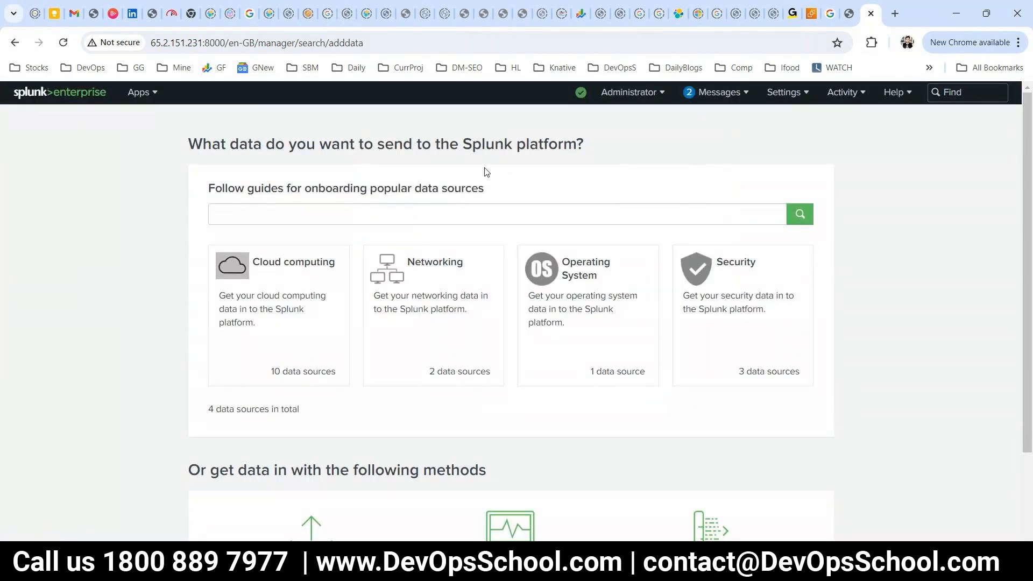
pyautogui.scroll(-2, 487, 172)
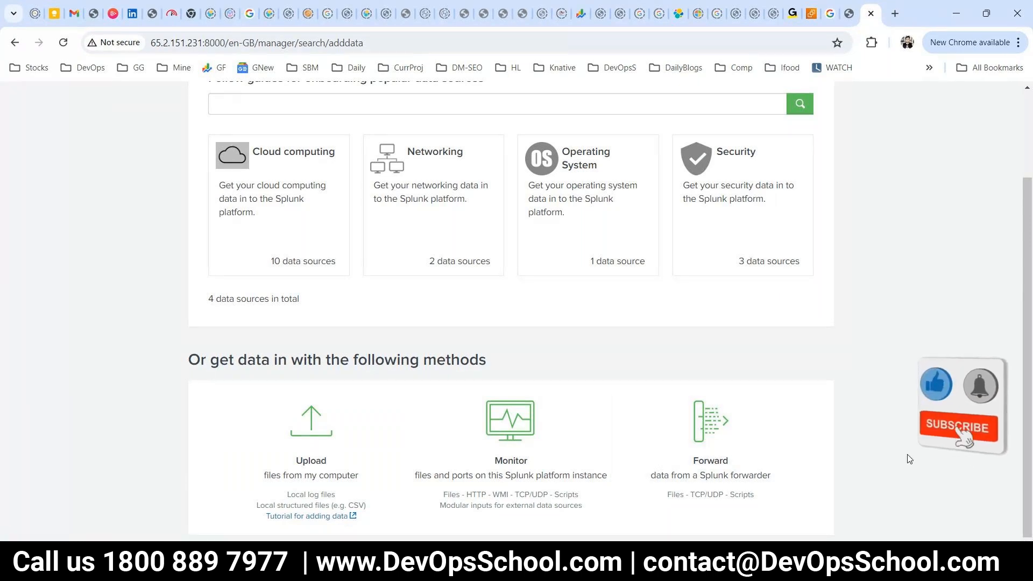
pyautogui.scroll(1, 536, 537)
pyautogui.moveTo(536, 537); pyautogui.dragTo(434, 508)
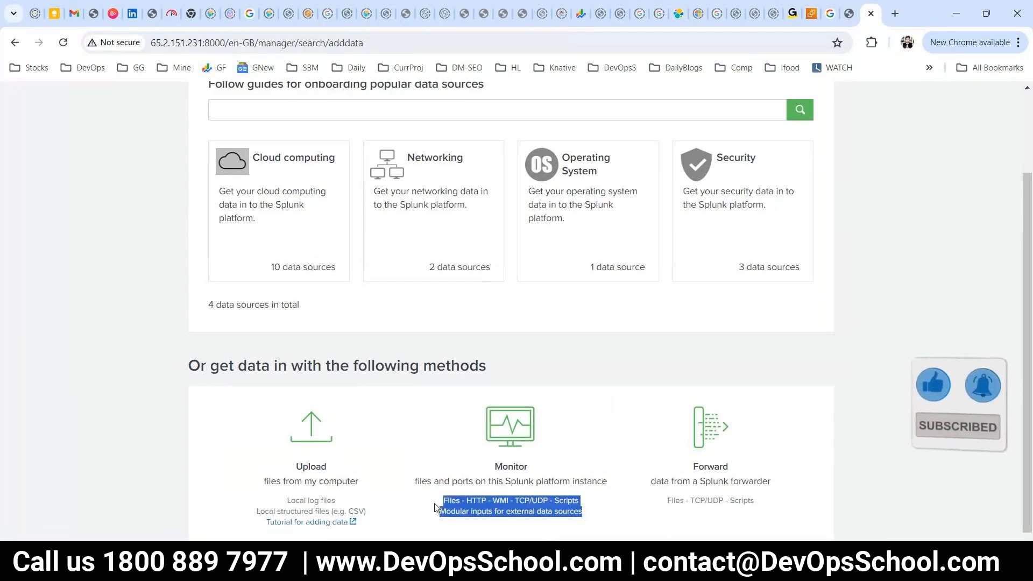
pyautogui.click(434, 508)
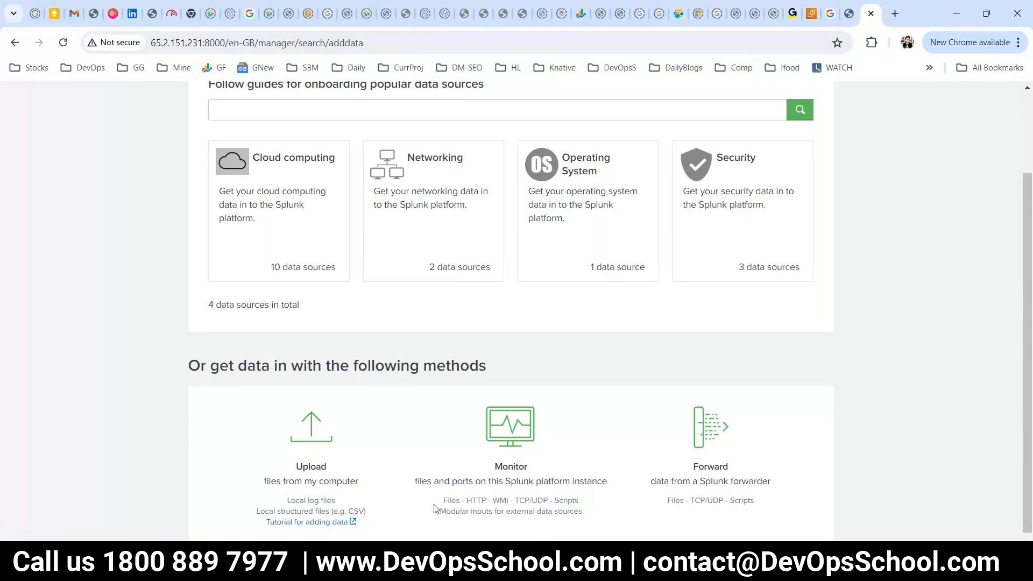
pyautogui.moveTo(599, 529); pyautogui.dragTo(423, 481)
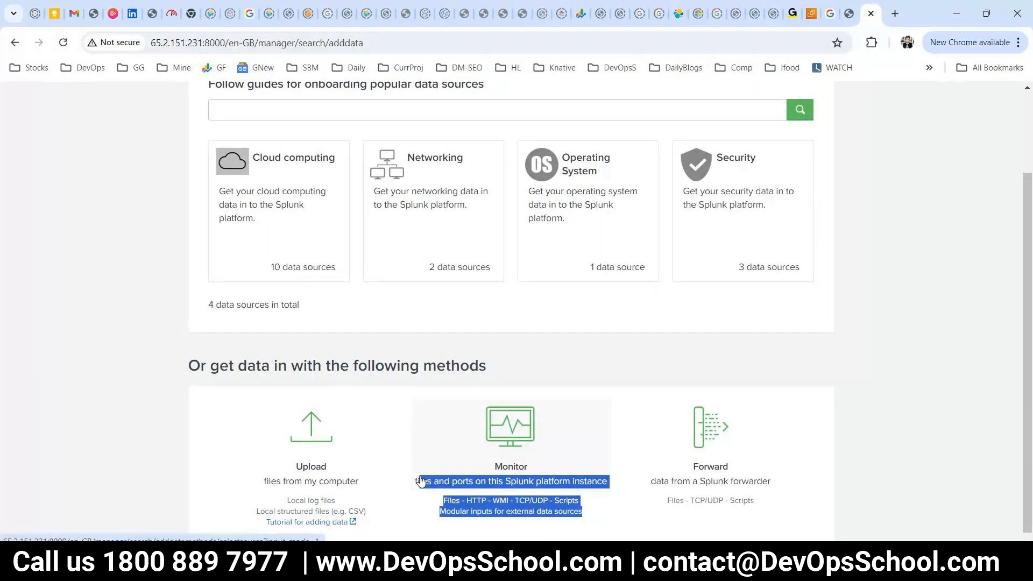
pyautogui.moveTo(583, 516); pyautogui.dragTo(434, 508)
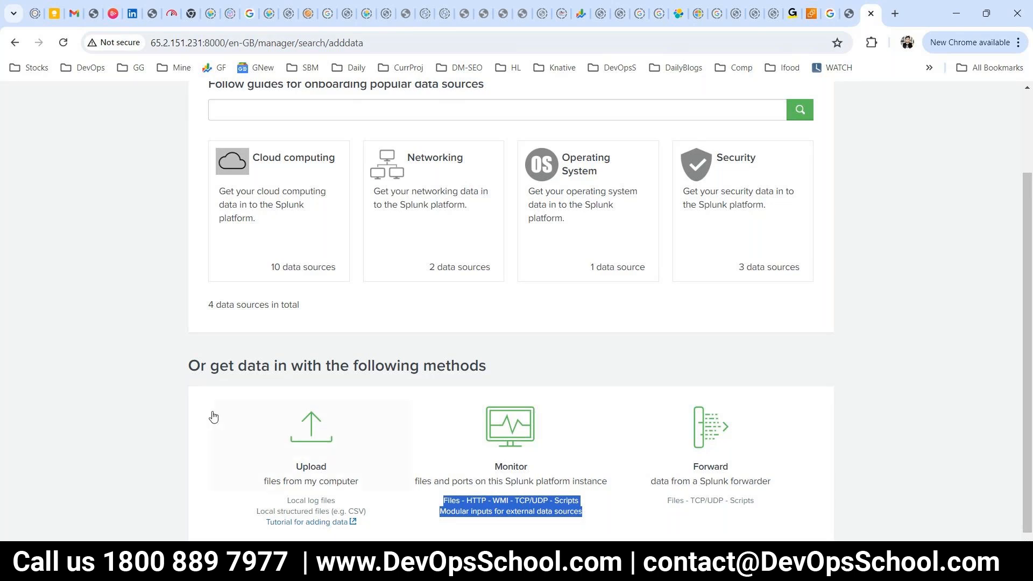
pyautogui.click(317, 467)
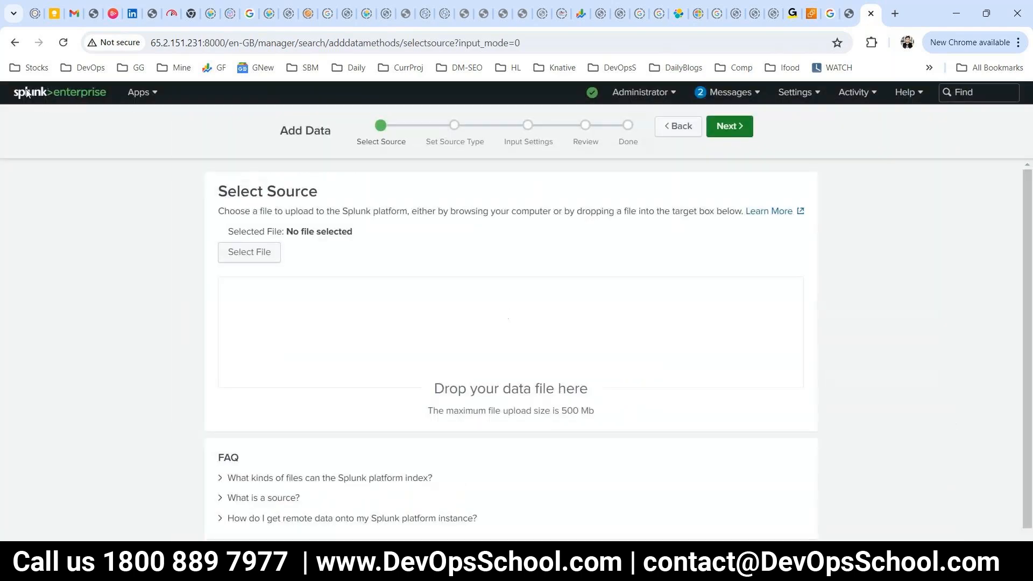
pyautogui.click(14, 42)
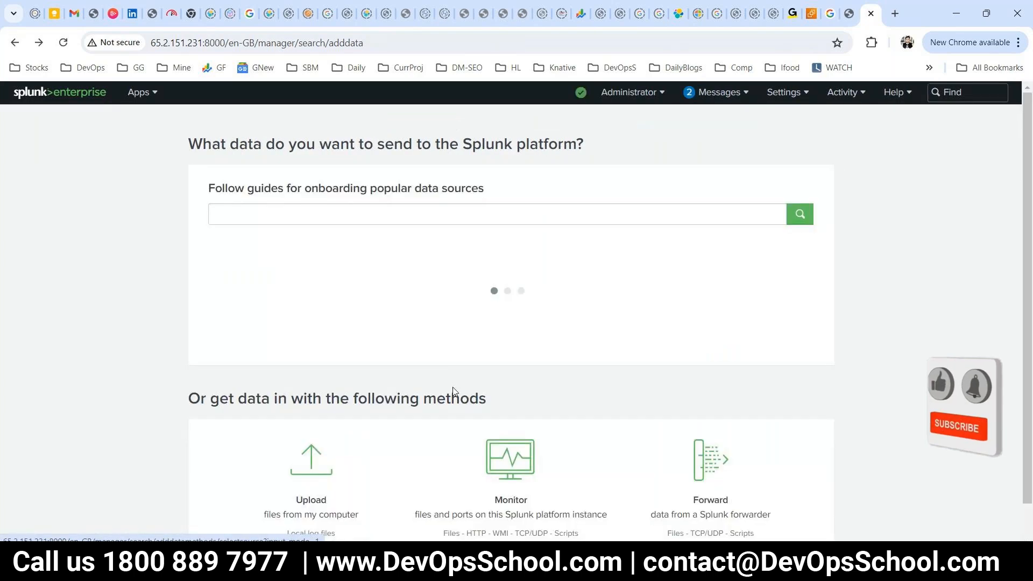
pyautogui.scroll(-2, 559, 426)
# Open the Monitor option and browse its list of data sources.
pyautogui.click(556, 427)
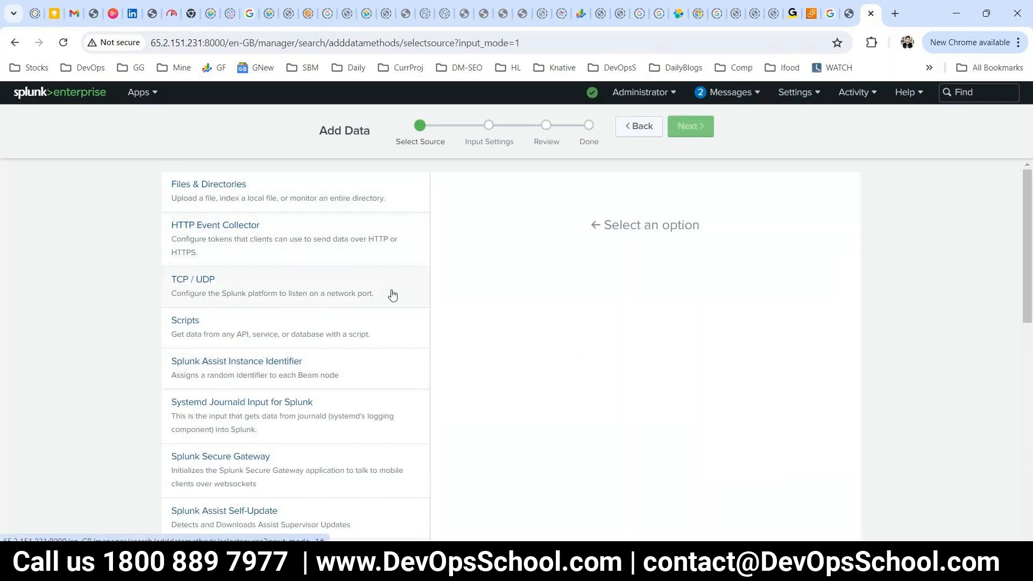
pyautogui.scroll(-4, 291, 335)
pyautogui.scroll(4, 290, 335)
pyautogui.scroll(-1, 267, 345)
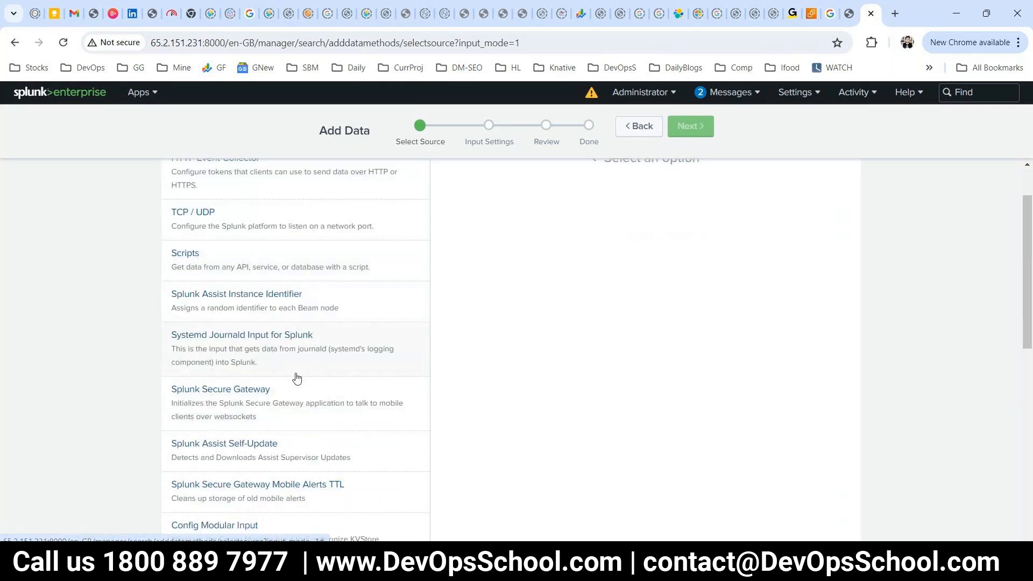
pyautogui.scroll(-6, 296, 379)
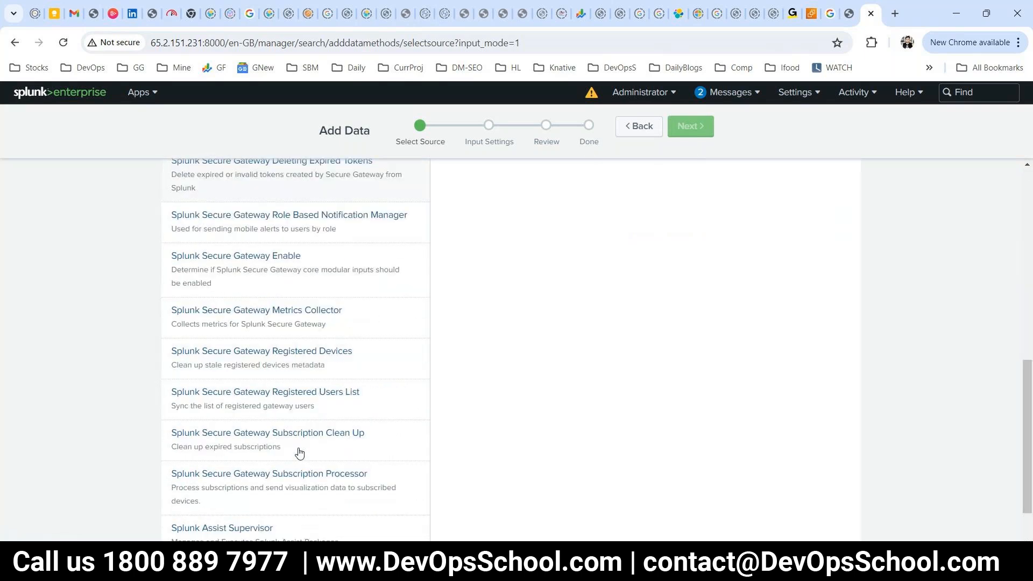
pyautogui.scroll(-1, 299, 453)
pyautogui.scroll(4, 298, 453)
pyautogui.scroll(-4, 235, 415)
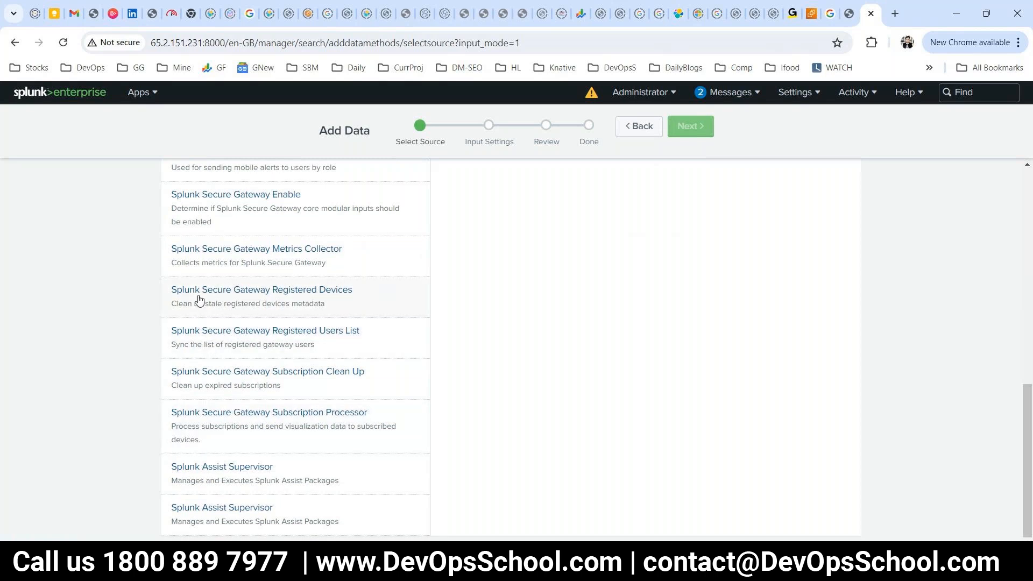
pyautogui.moveTo(158, 248); pyautogui.dragTo(208, 509)
pyautogui.click(99, 288)
pyautogui.scroll(9, 145, 328)
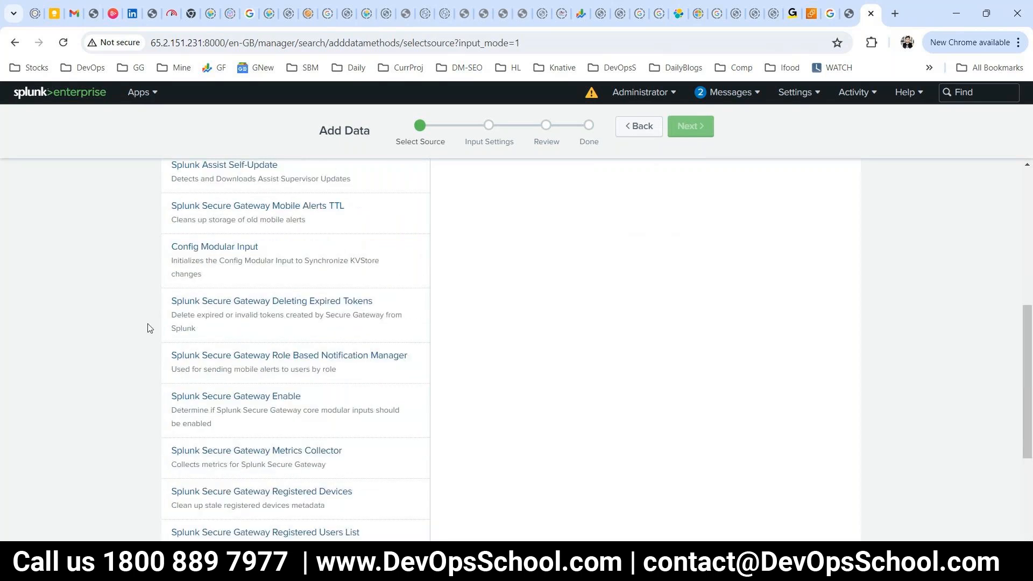
# Go back to the Add Data overview showing the Upload, Monitor and Forward methods.
pyautogui.click(637, 127)
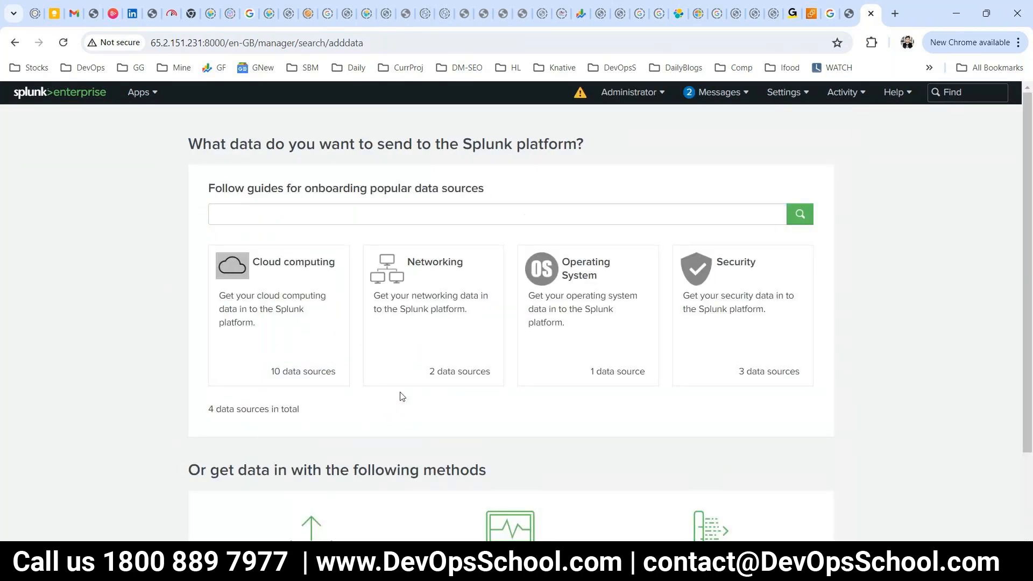
pyautogui.scroll(-2, 480, 376)
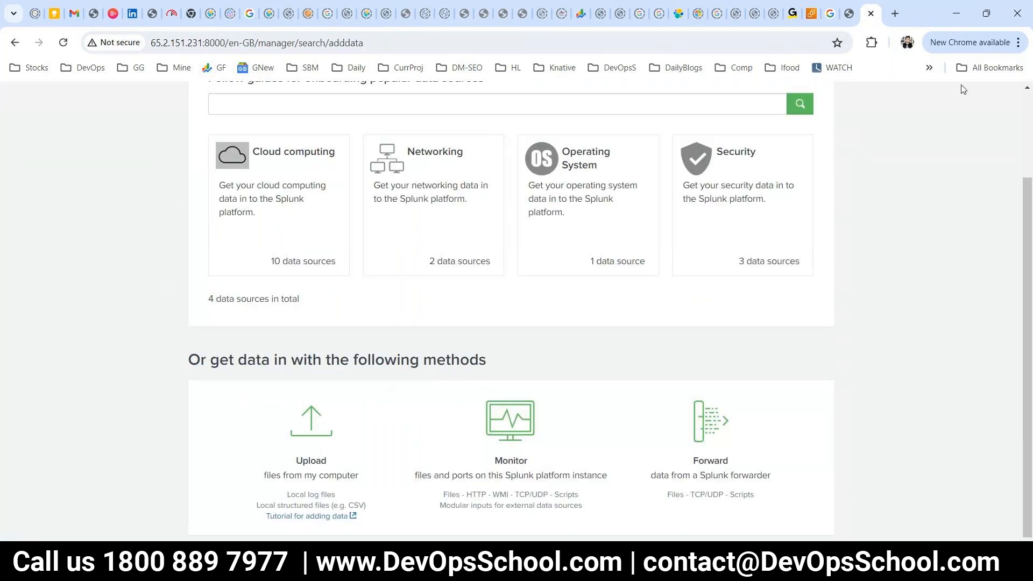
pyautogui.click(895, 14)
# Search Google for 'us earthquake data csv' in the new tab.
pyautogui.write('U')
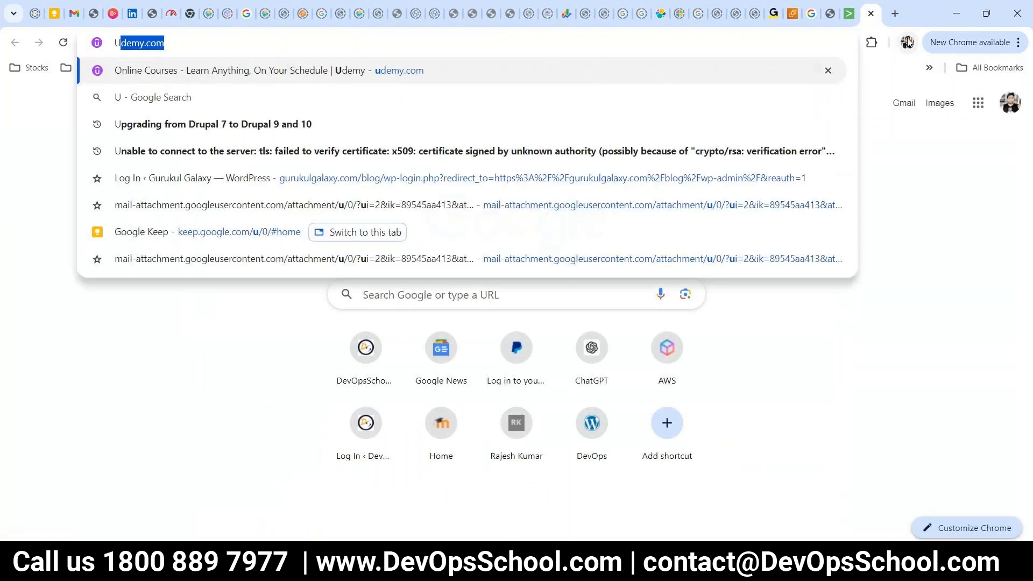
pyautogui.write(' S earth')
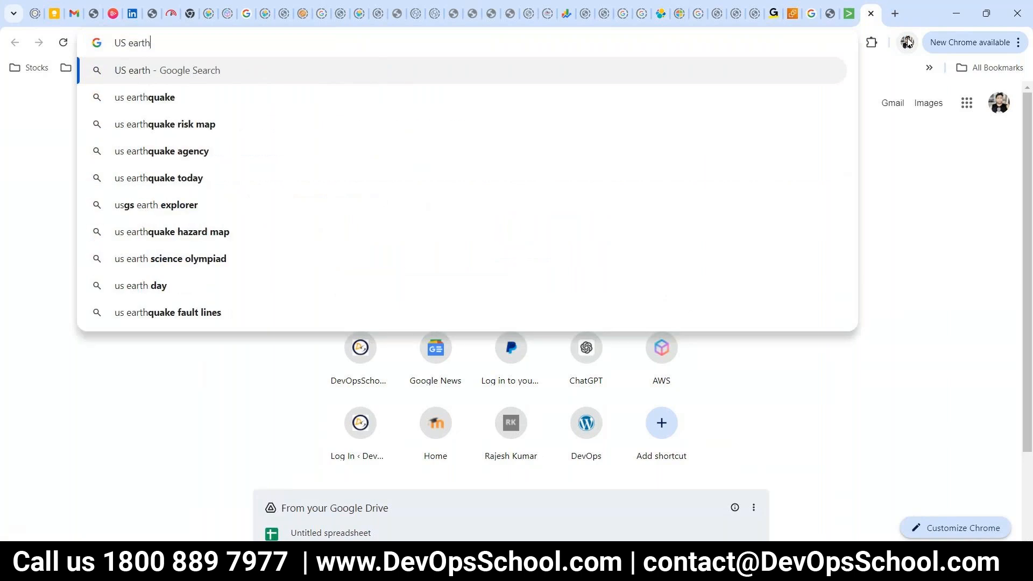
pyautogui.press('Down')
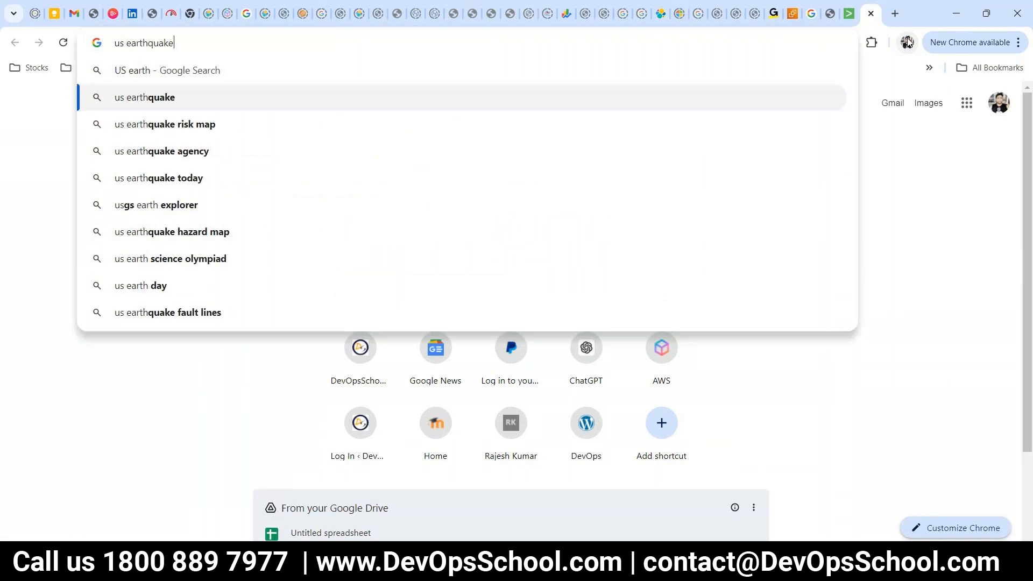
pyautogui.write('dat')
pyautogui.write('a cs')
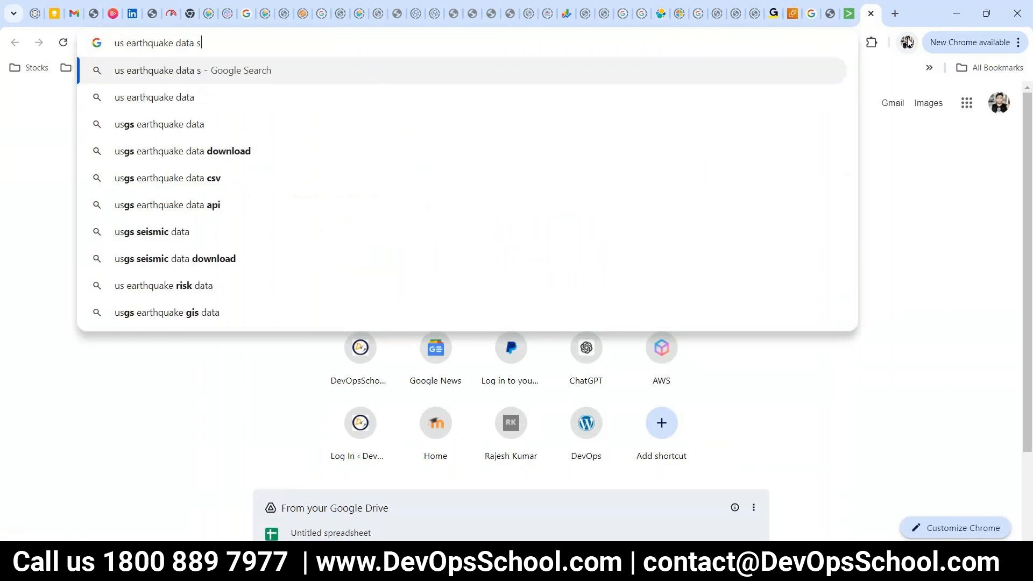
pyautogui.write('v')
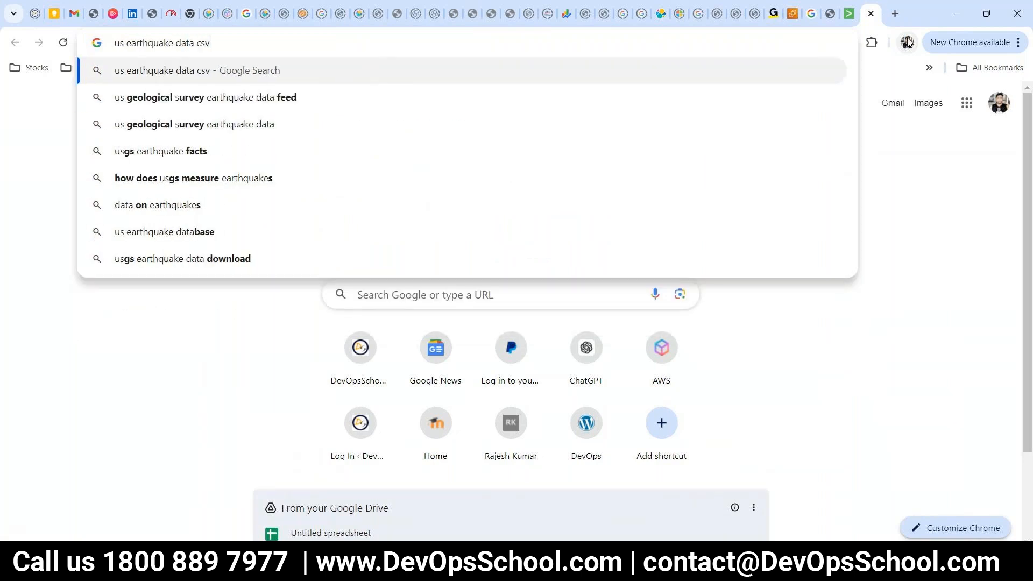
pyautogui.press('Return')
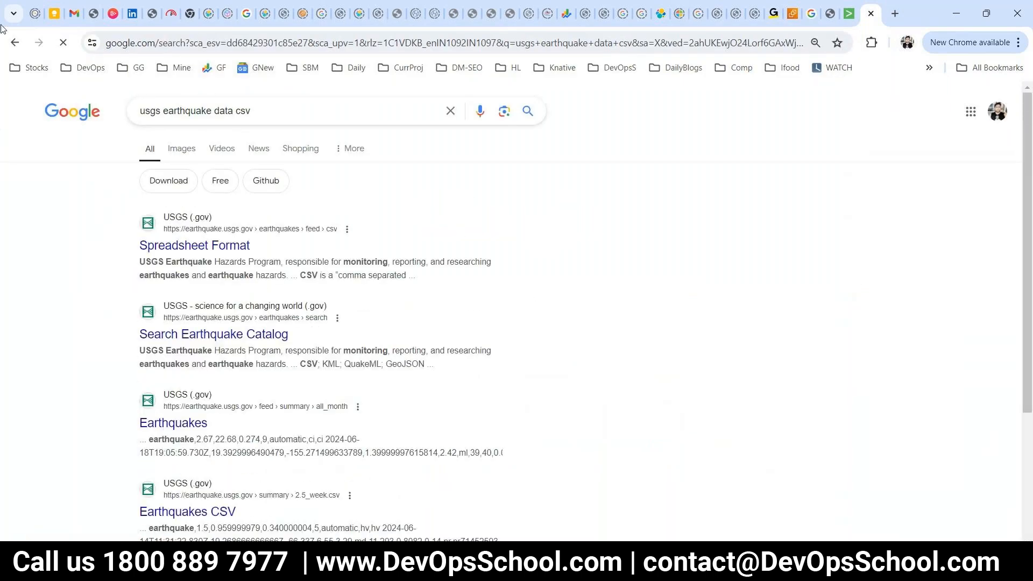
pyautogui.hotkey('alt', 'Left')
pyautogui.click(151, 105)
# Open the USGS Spreadsheet Format page and read through its CSV field list.
pyautogui.write('A')
pyautogui.press('Return')
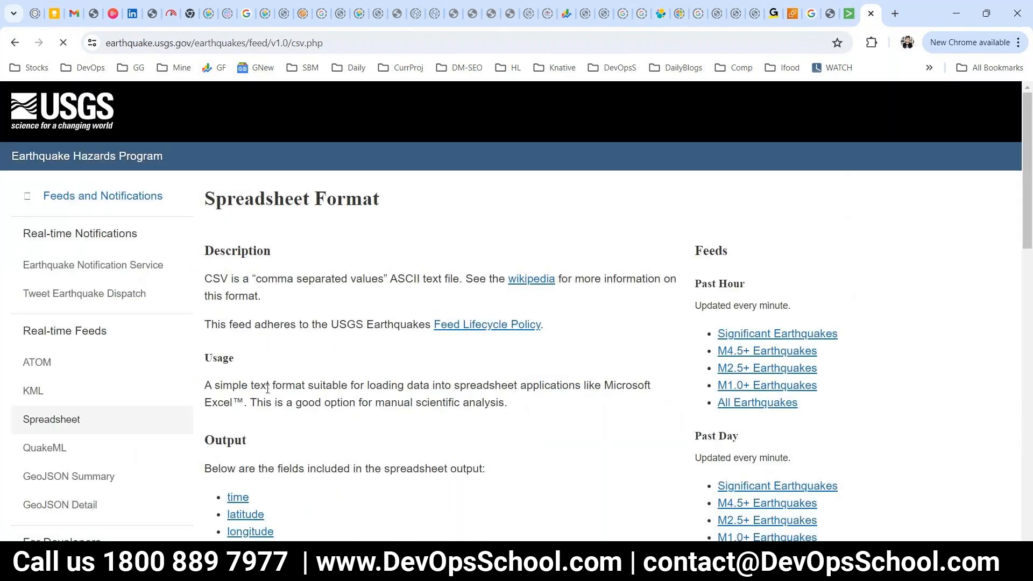
pyautogui.scroll(-3, 338, 416)
pyautogui.scroll(-5, 337, 416)
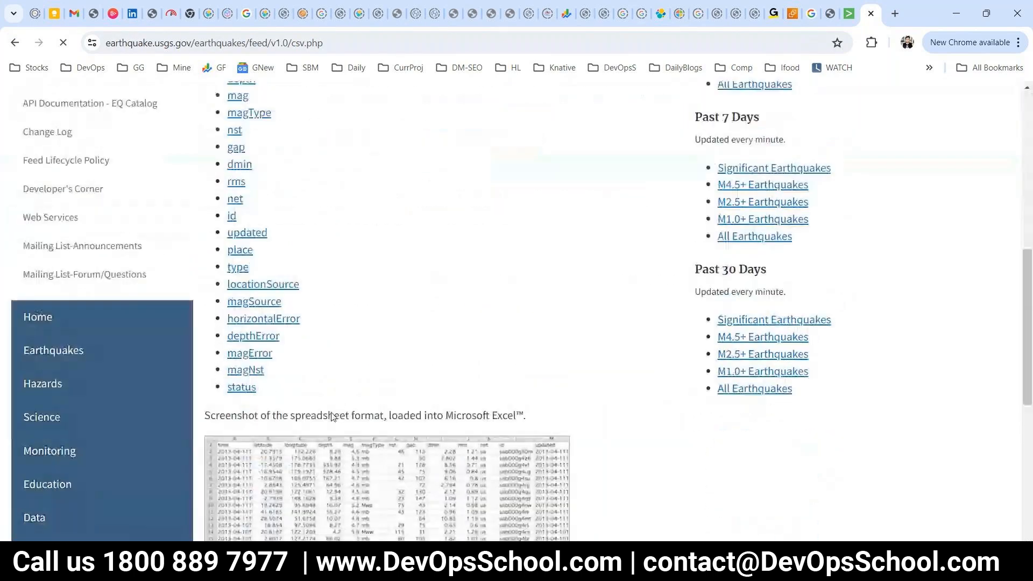
pyautogui.scroll(-3, 332, 417)
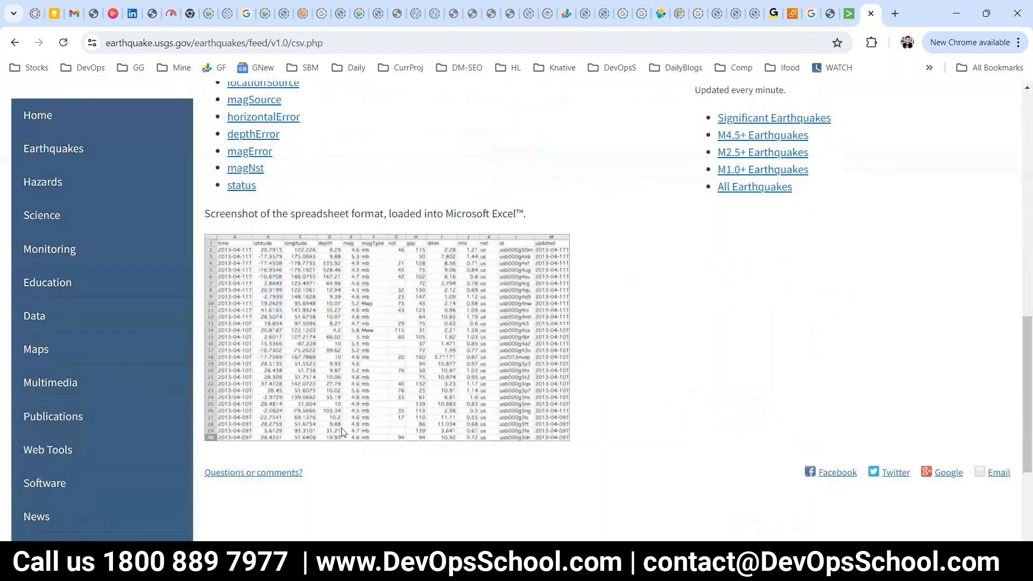
pyautogui.scroll(6, 310, 369)
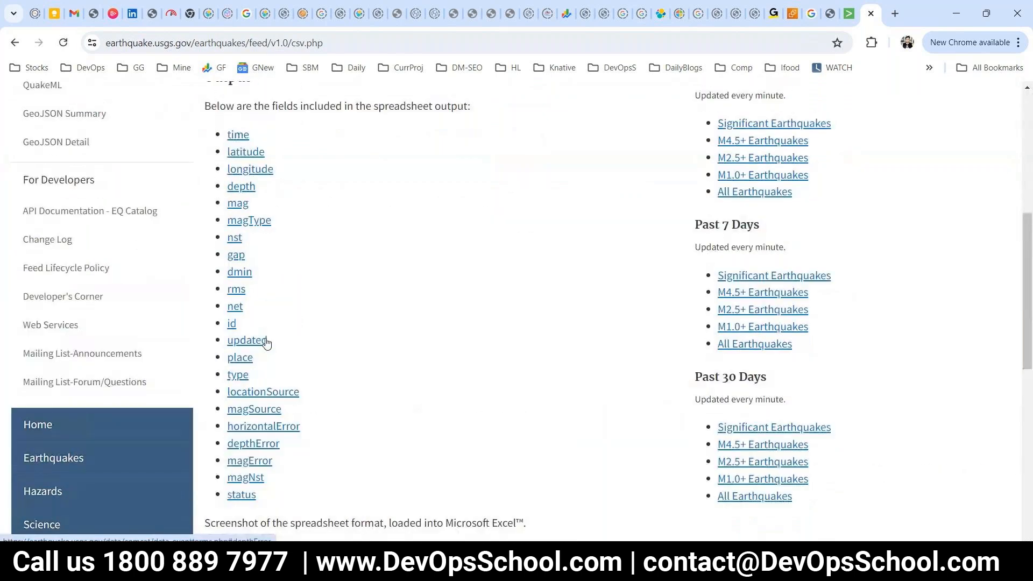
pyautogui.scroll(2, 264, 340)
pyautogui.scroll(-3, 285, 317)
pyautogui.moveTo(229, 225); pyautogui.dragTo(308, 387)
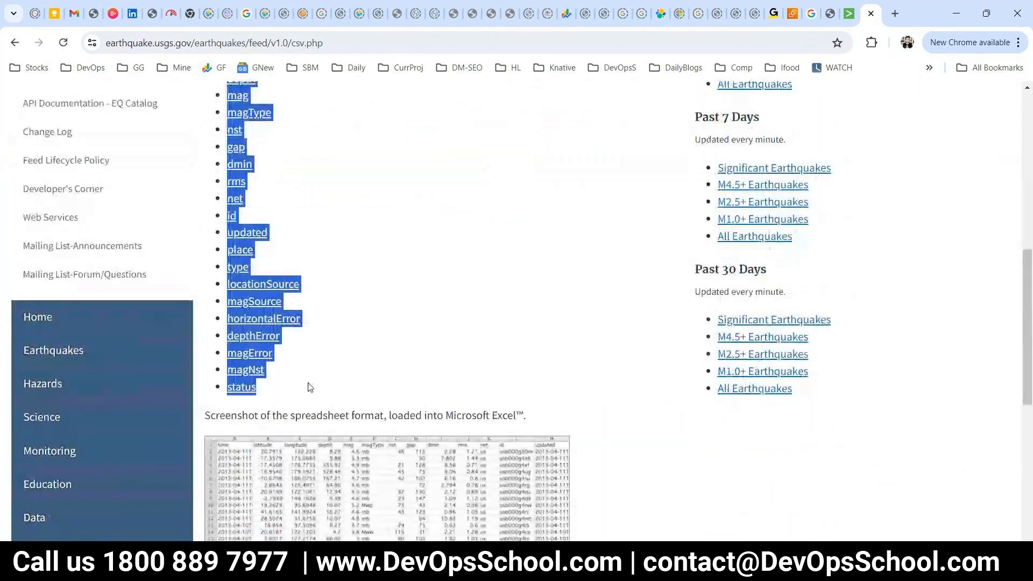
pyautogui.scroll(-1, 421, 375)
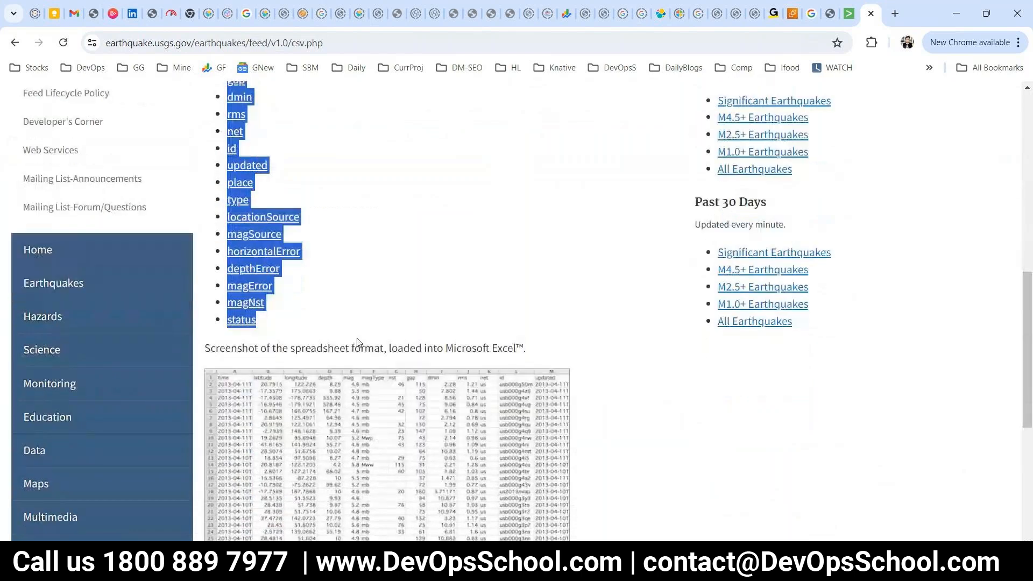
# Review the Past Hour through Past 30 Days feeds and download Past 30 Days All Earthquakes.
pyautogui.moveTo(281, 348); pyautogui.dragTo(379, 351)
pyautogui.scroll(-5, 381, 359)
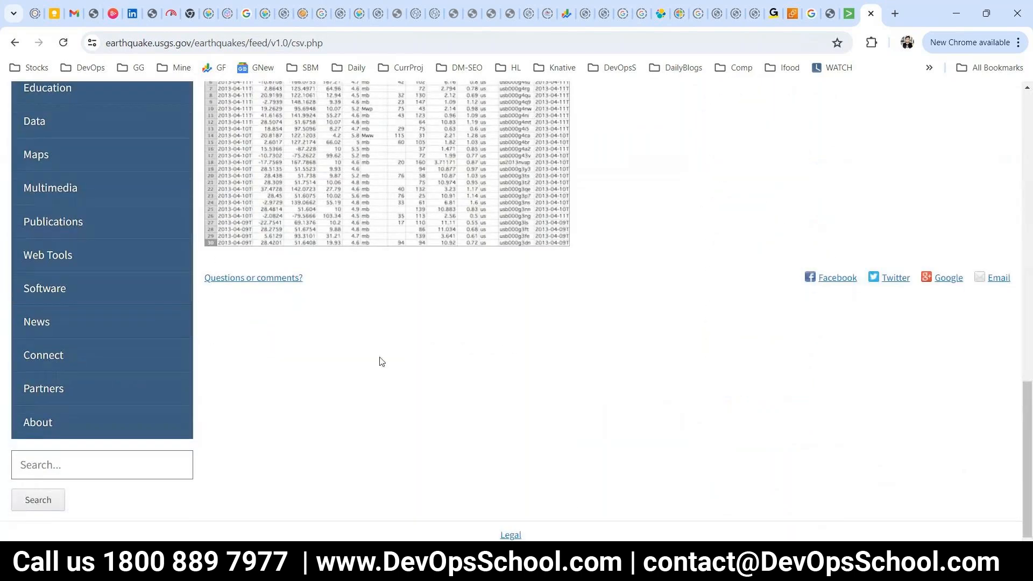
pyautogui.scroll(9, 380, 361)
pyautogui.scroll(4, 380, 362)
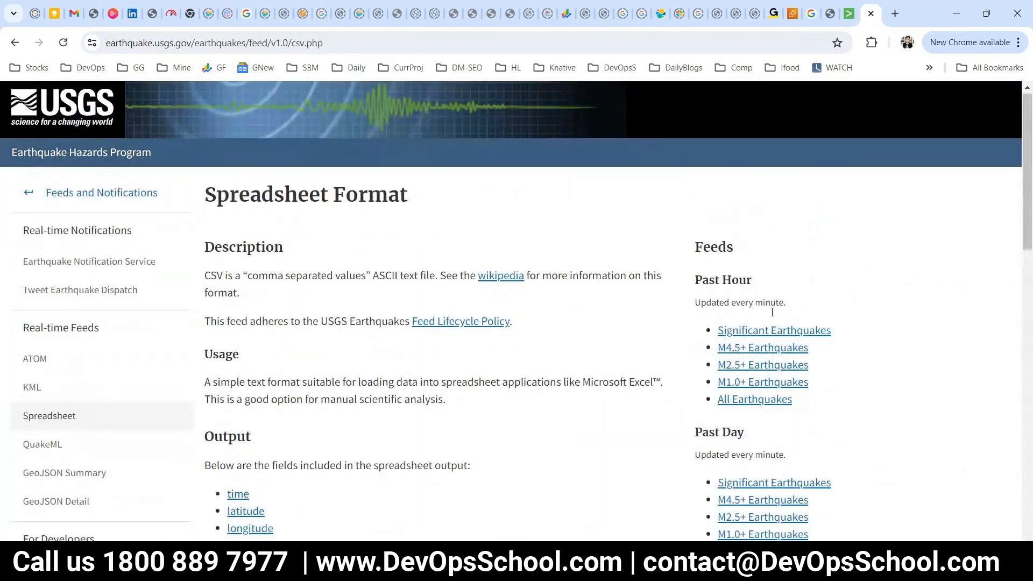
pyautogui.scroll(-2, 712, 167)
pyautogui.moveTo(702, 150); pyautogui.dragTo(766, 153)
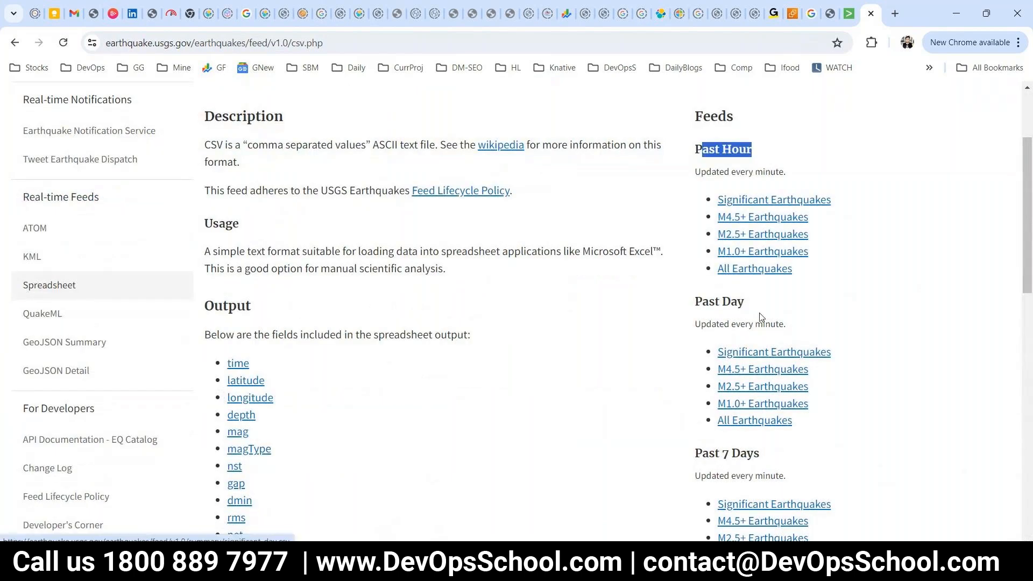
pyautogui.moveTo(761, 322); pyautogui.dragTo(694, 301)
pyautogui.scroll(-2, 751, 372)
pyautogui.moveTo(759, 319); pyautogui.dragTo(785, 292)
pyautogui.scroll(-3, 730, 372)
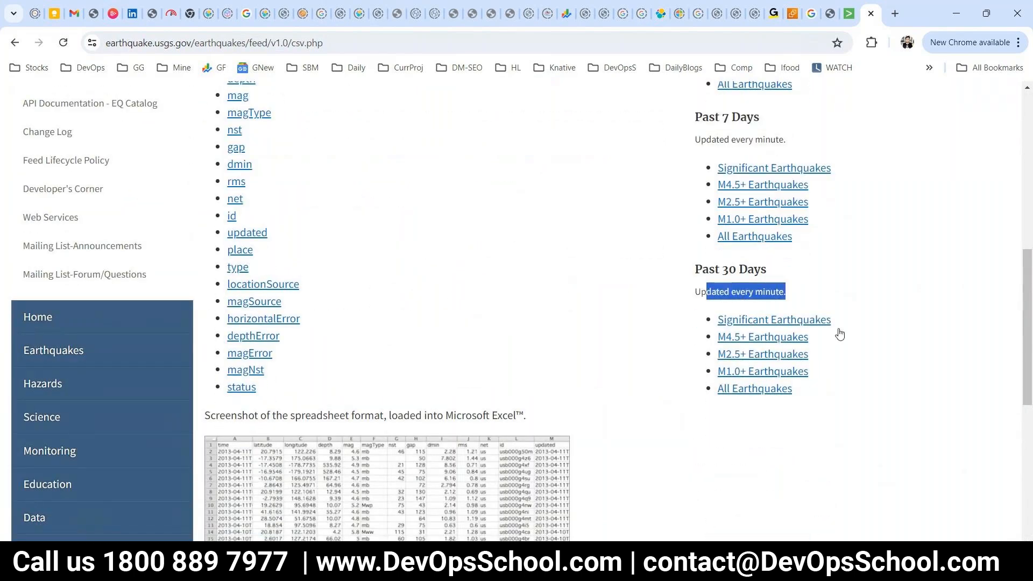
pyautogui.click(751, 389)
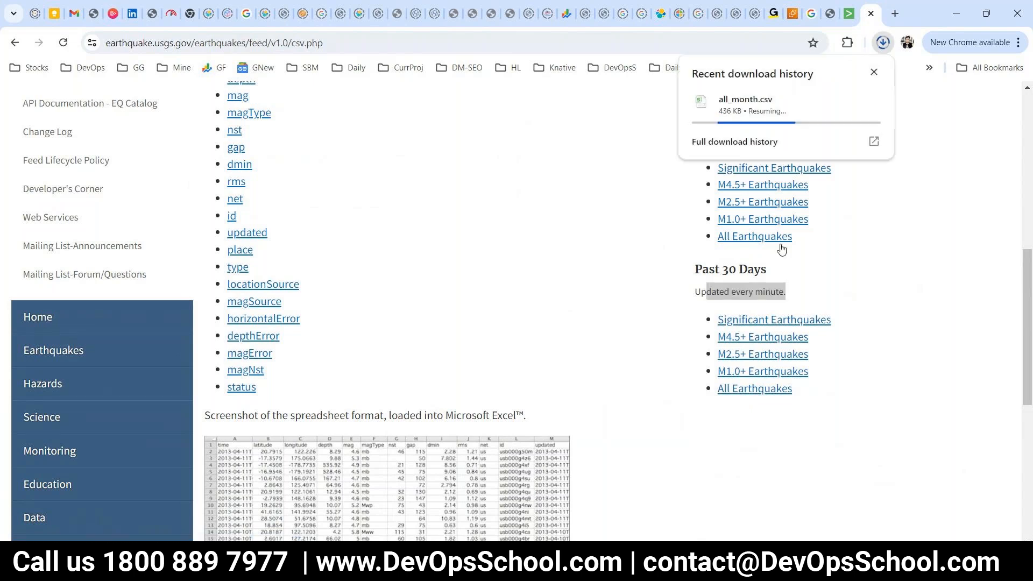
# Confirm all_month.csv (about 2,015 KB) finished downloading and locate it in Downloads.
pyautogui.click(660, 177)
pyautogui.moveTo(692, 268); pyautogui.dragTo(810, 294)
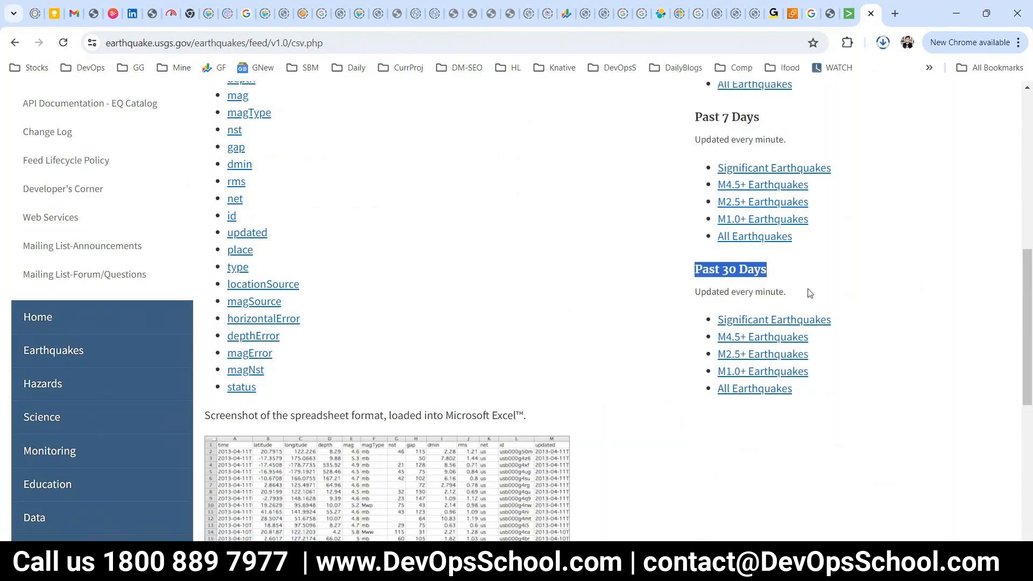
pyautogui.click(883, 43)
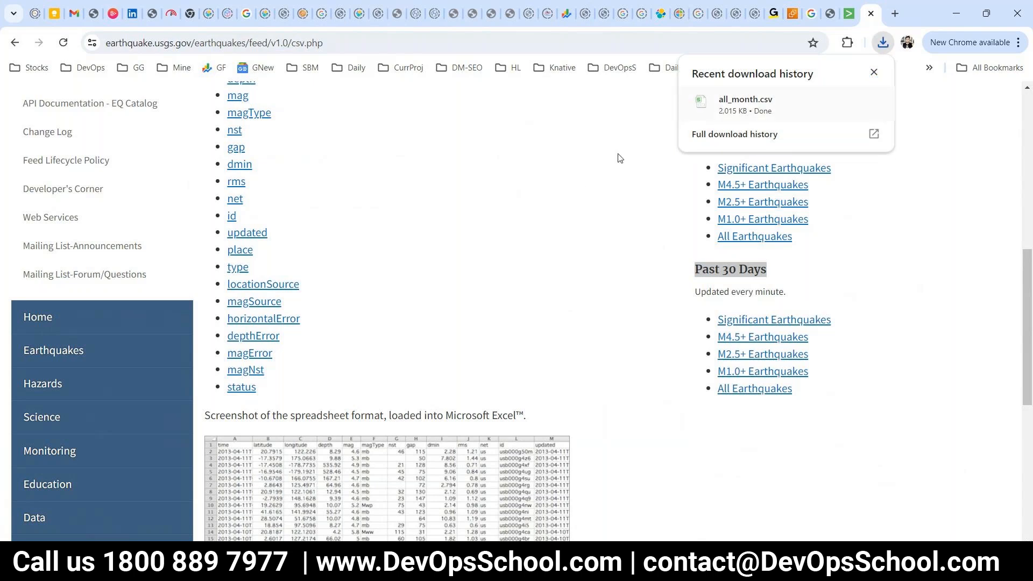
pyautogui.click(583, 189)
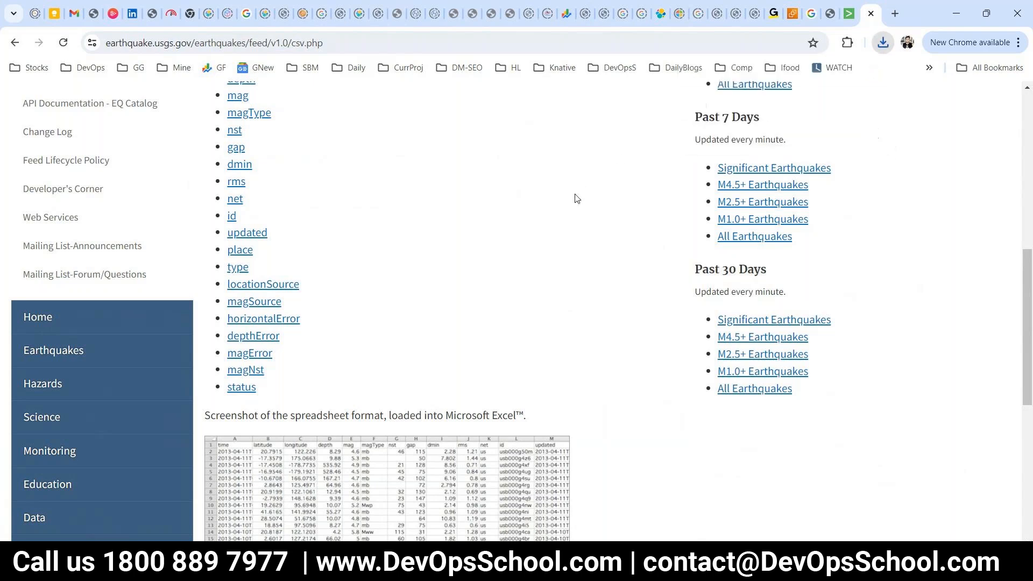
pyautogui.click(883, 43)
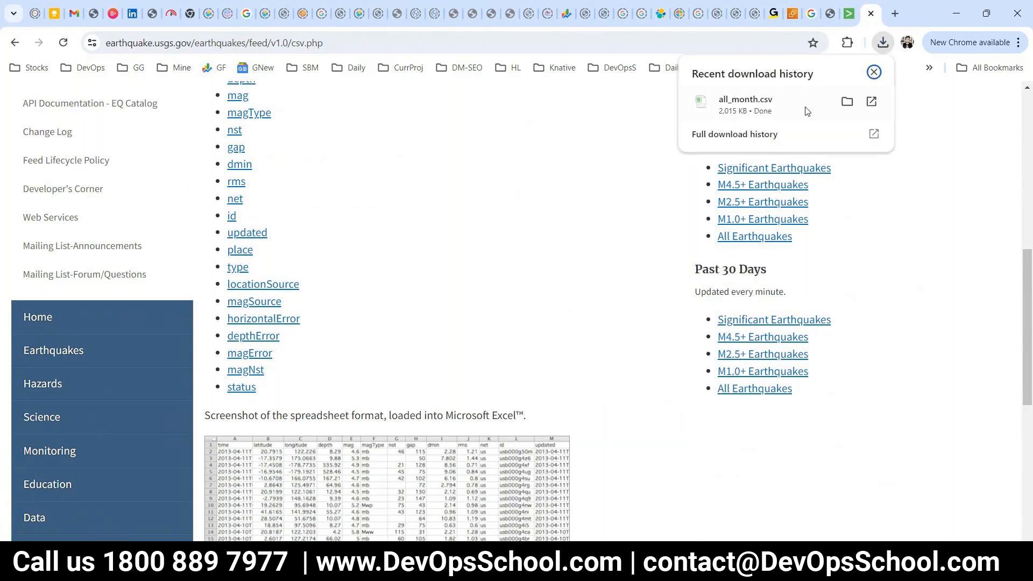
pyautogui.click(847, 101)
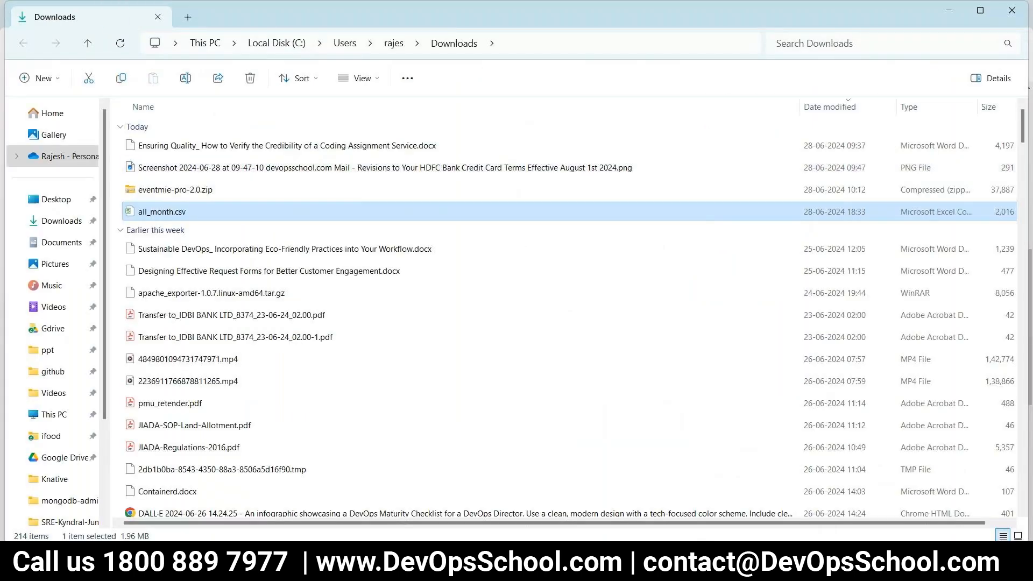
pyautogui.click(410, 530)
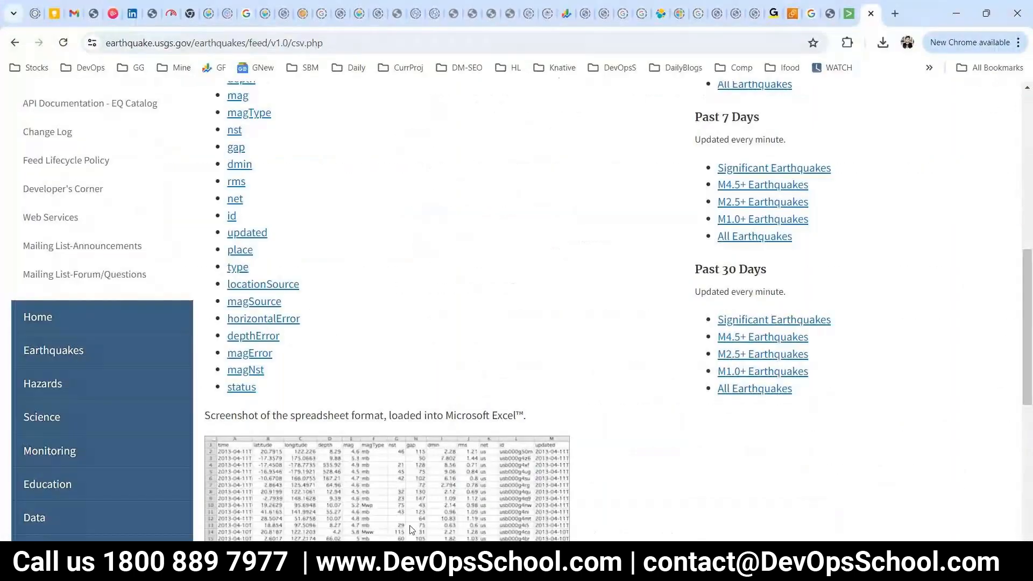
# Upload all_month.csv from the Downloads folder in Splunk's Add Data wizard.
pyautogui.hotkey('ctrl', 'shift', 'Tab')
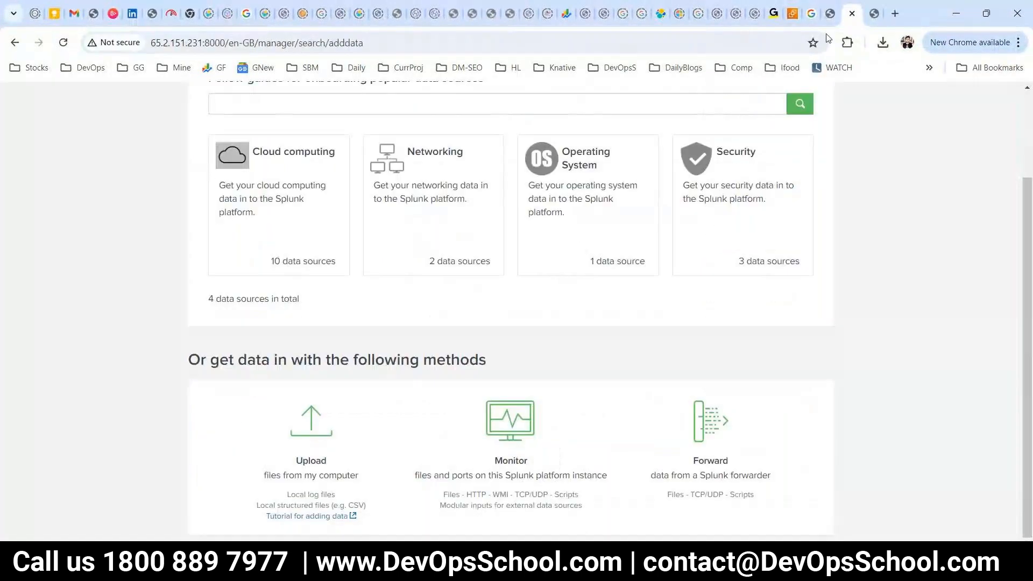
pyautogui.click(304, 437)
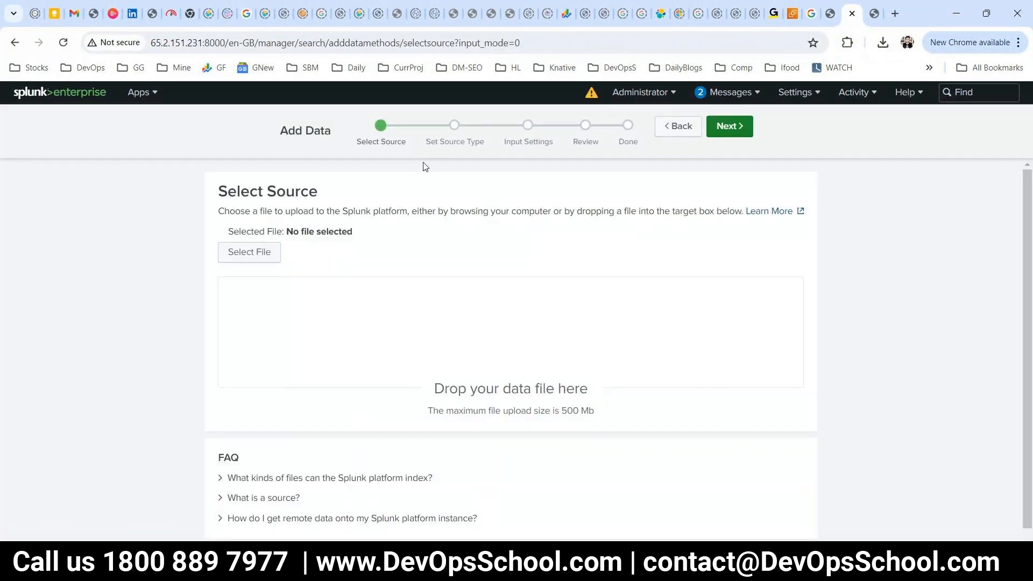
pyautogui.click(252, 252)
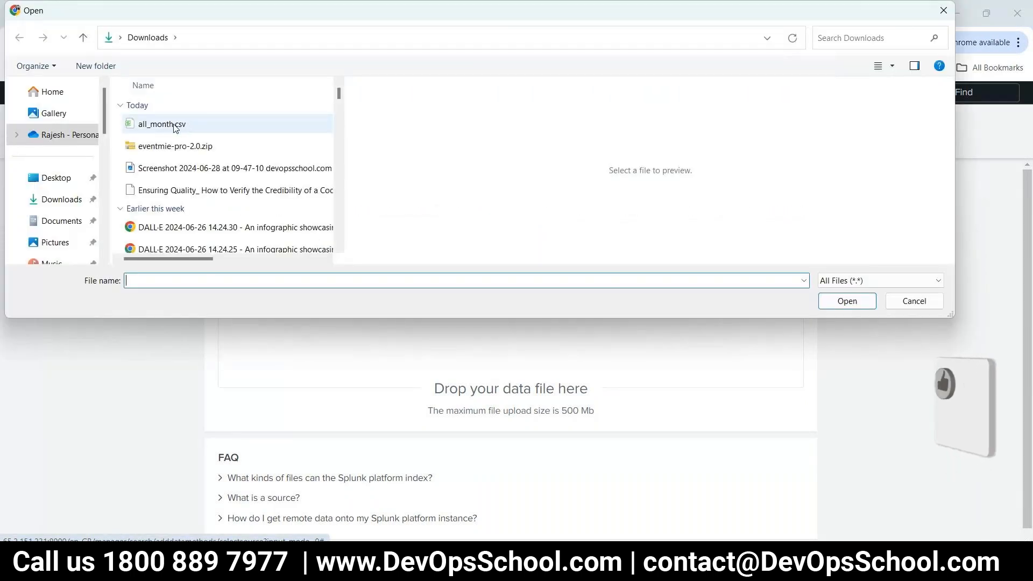
pyautogui.click(174, 127)
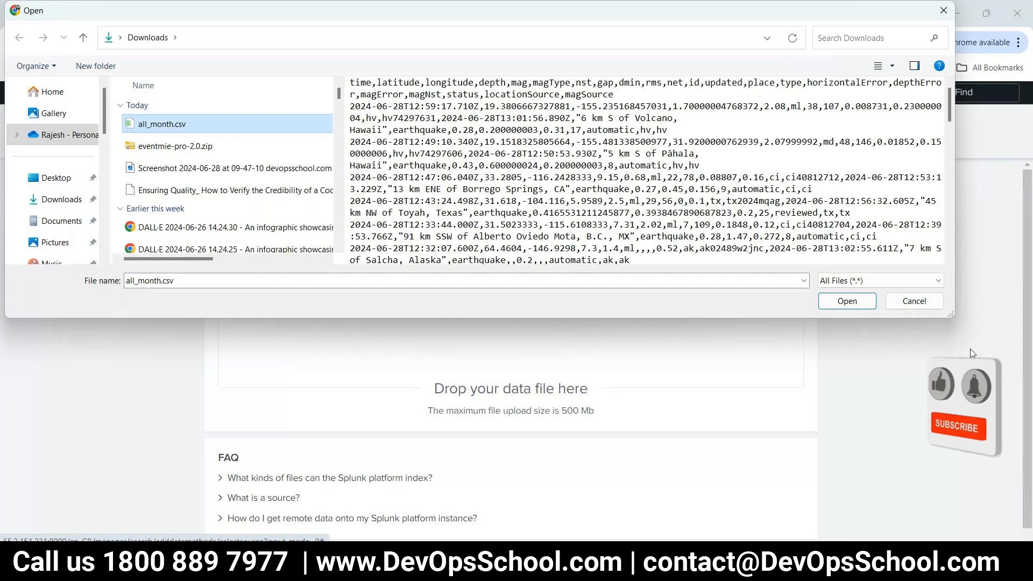
pyautogui.click(847, 301)
# Check the USGS spreadsheet field list, then return to the Splunk upload page.
pyautogui.click(873, 14)
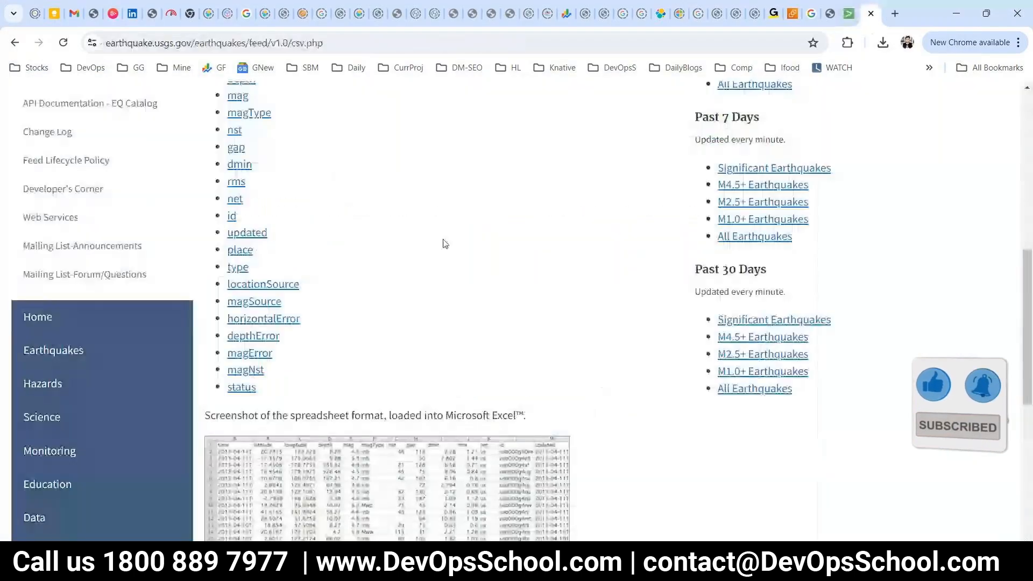
pyautogui.moveTo(283, 405); pyautogui.dragTo(797, 60)
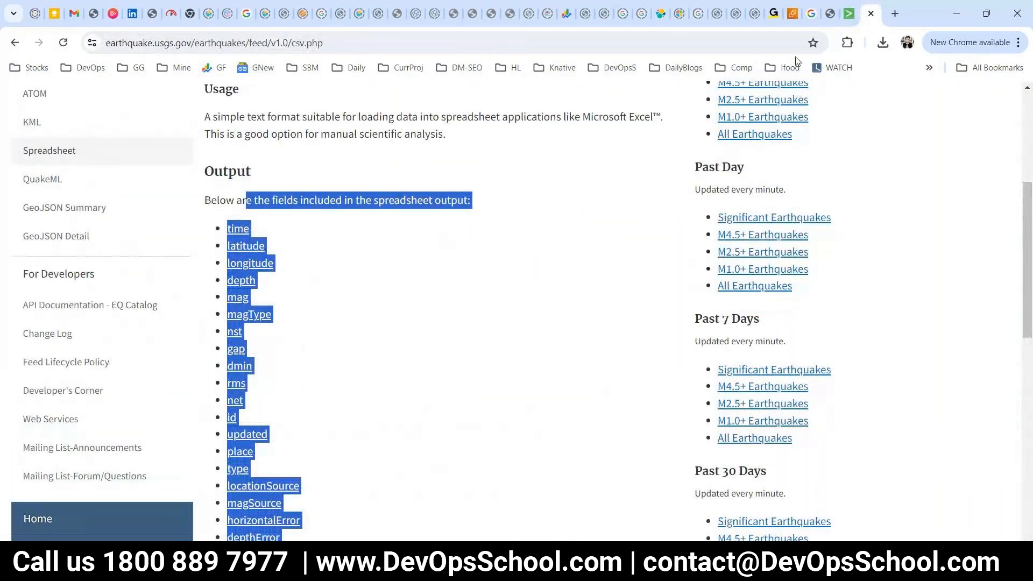
pyautogui.click(849, 14)
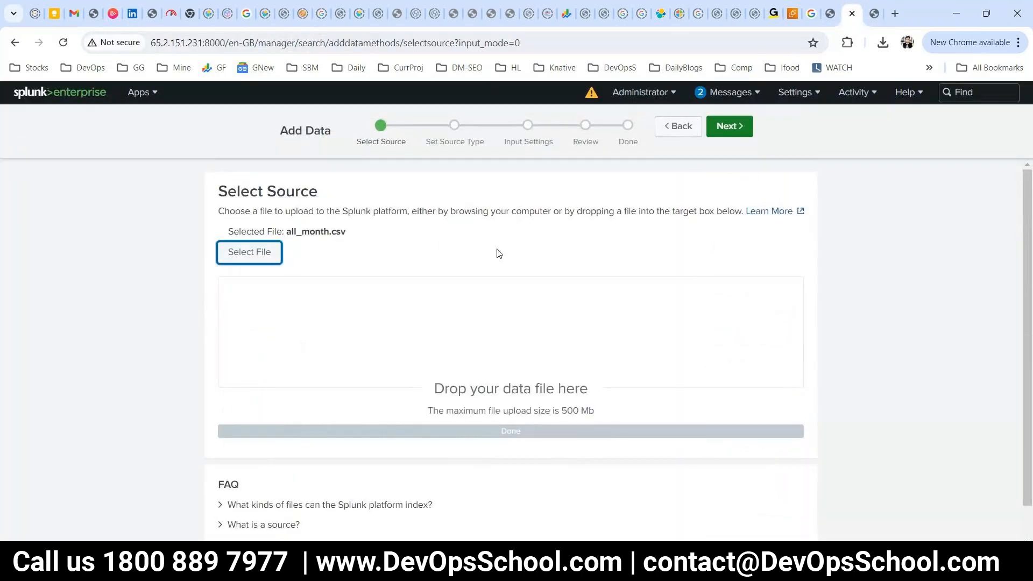
pyautogui.scroll(-1, 511, 359)
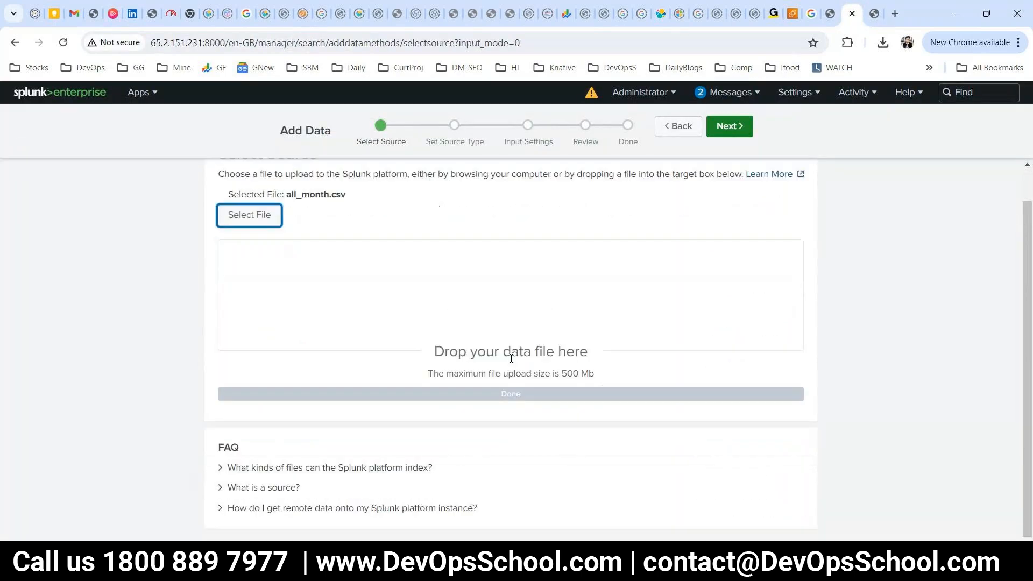
pyautogui.scroll(1, 469, 325)
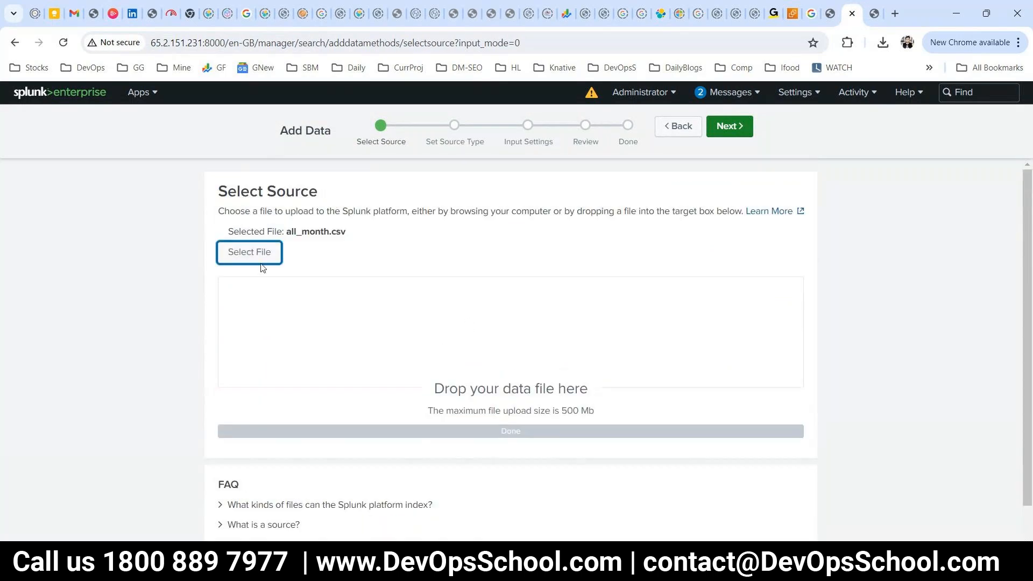
pyautogui.moveTo(597, 429); pyautogui.dragTo(489, 379)
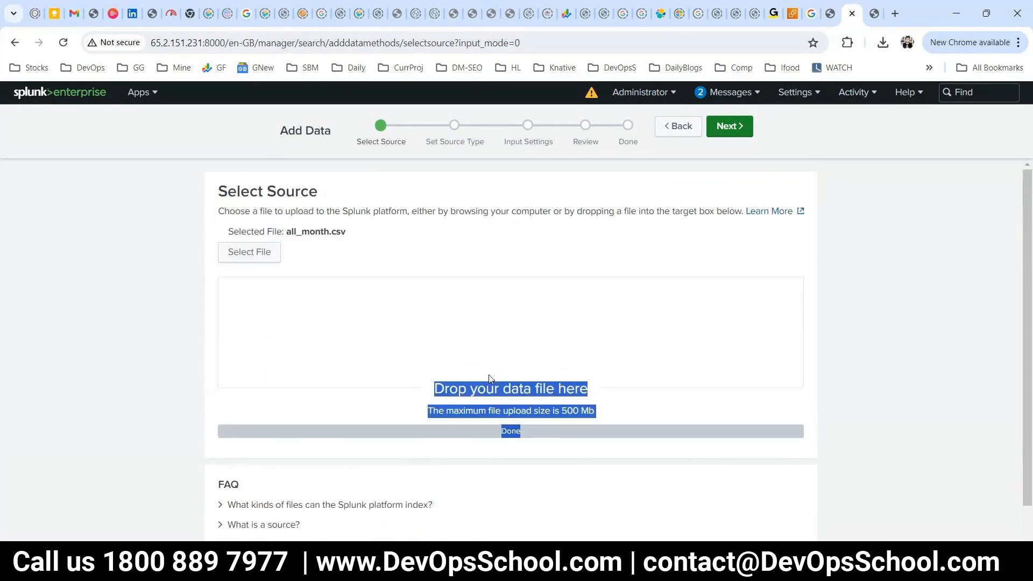
# Preview all_month.csv, browse the source type categories, keep csv and continue to Input Settings.
pyautogui.click(726, 132)
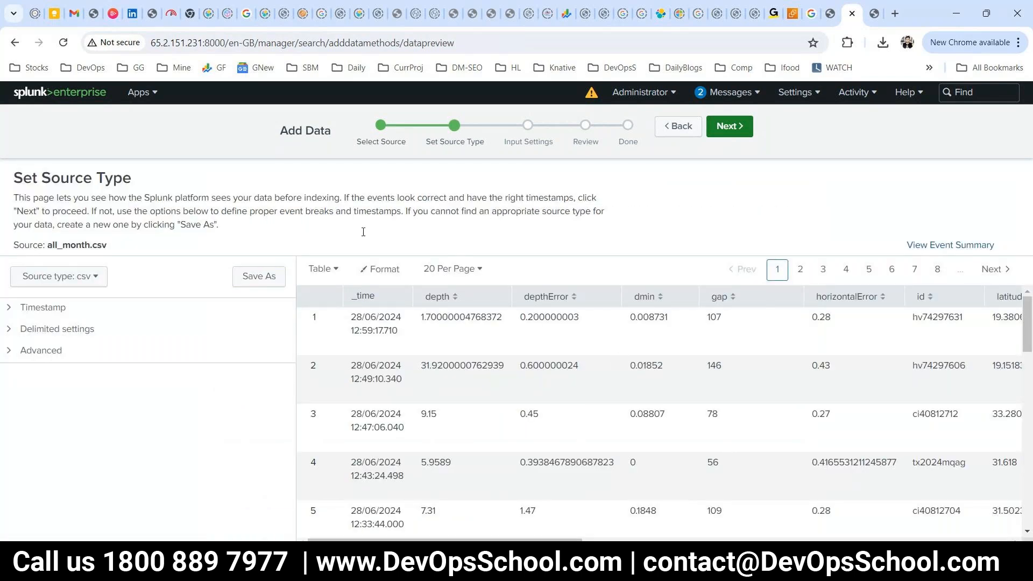
pyautogui.click(66, 286)
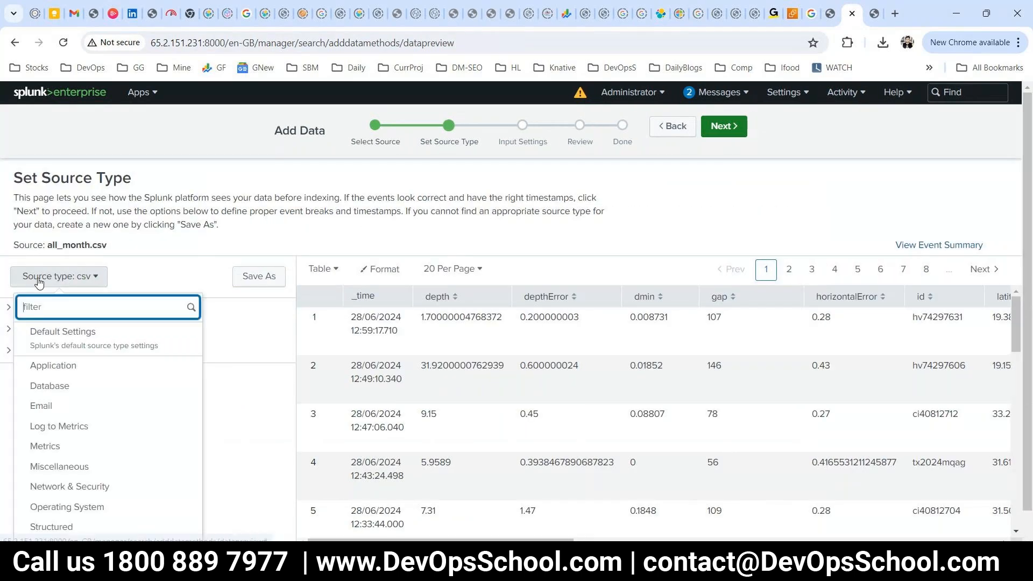
pyautogui.click(182, 272)
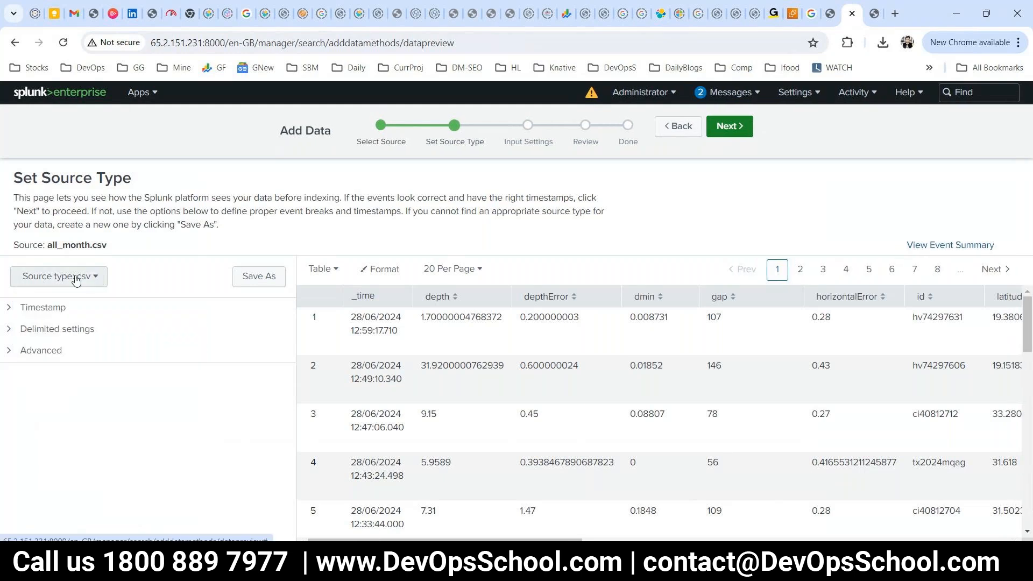
pyautogui.click(106, 279)
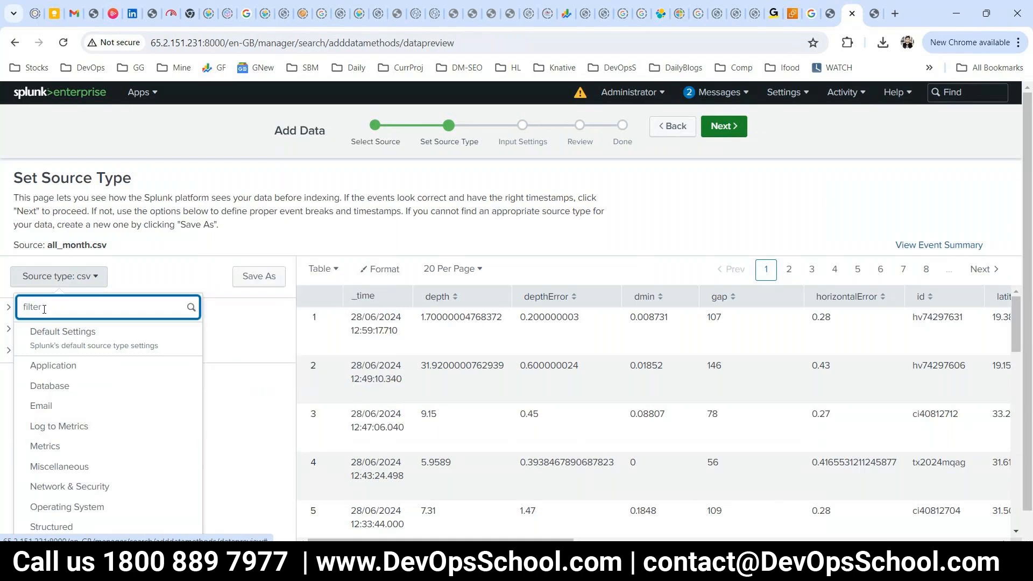
pyautogui.moveTo(70, 525)
pyautogui.scroll(-1, 70, 524)
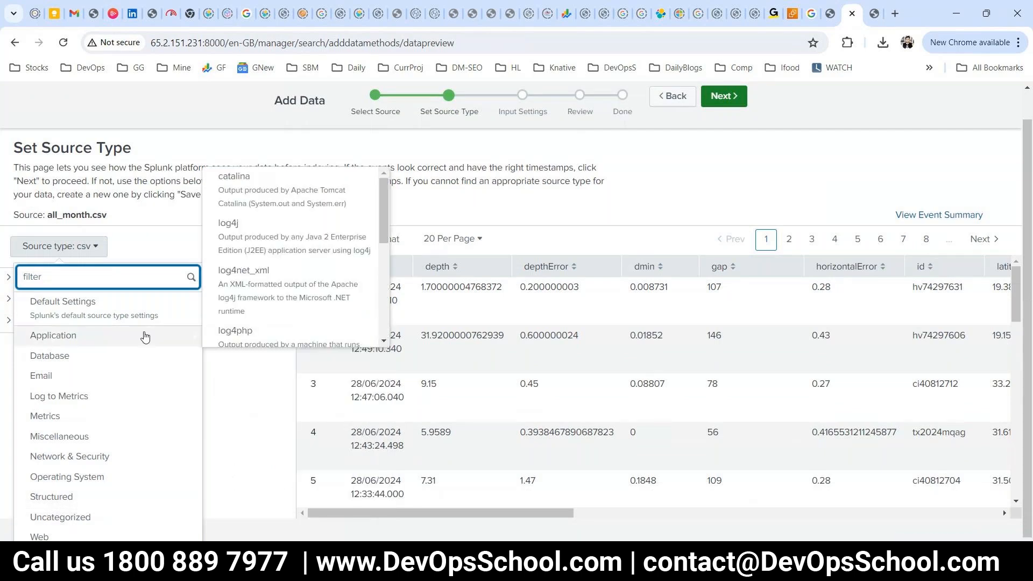
pyautogui.click(151, 232)
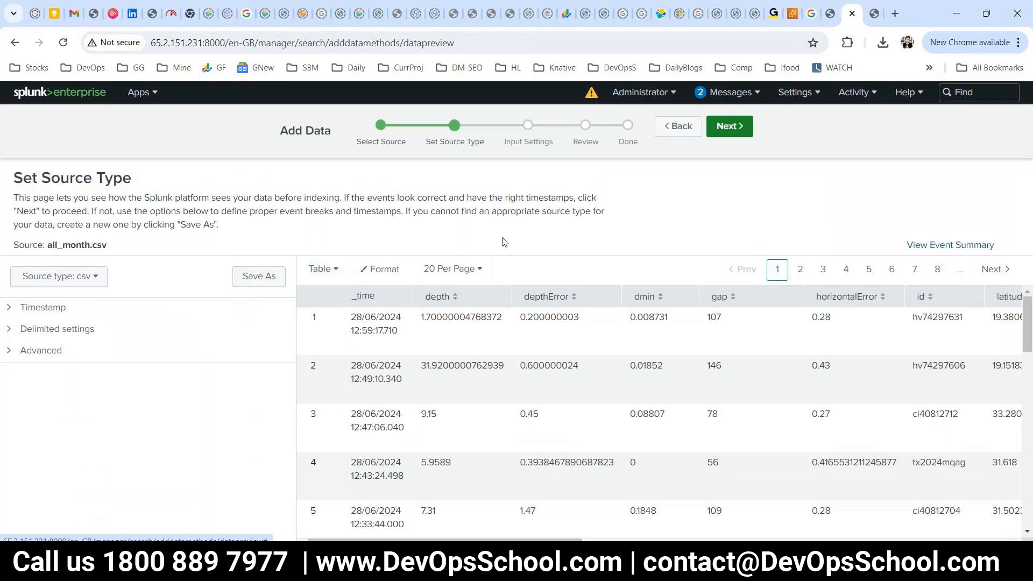
pyautogui.click(742, 126)
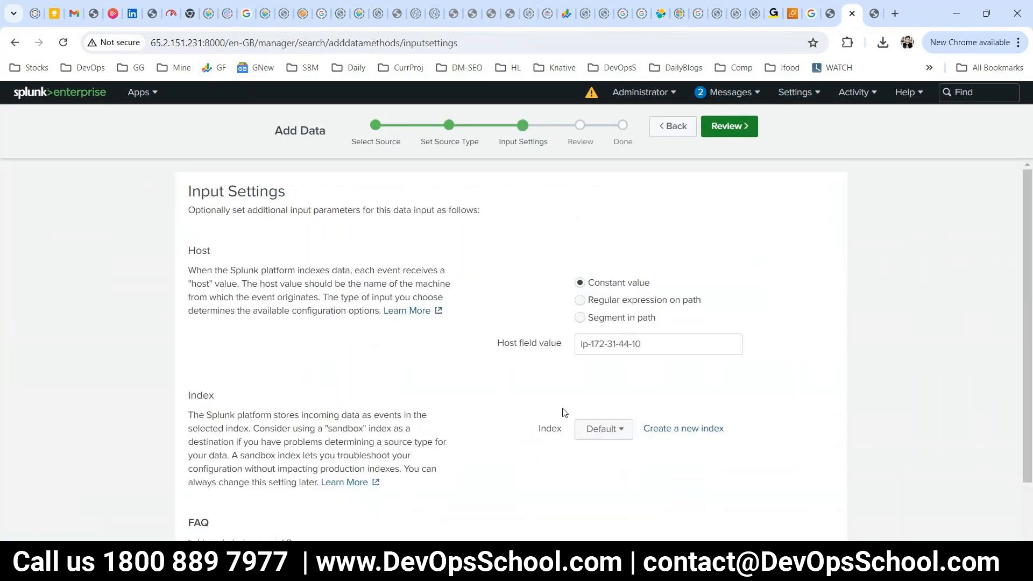
# Replace the existing host value with USA.
pyautogui.scroll(-2, 563, 413)
pyautogui.scroll(2, 504, 331)
pyautogui.moveTo(671, 344); pyautogui.dragTo(544, 343)
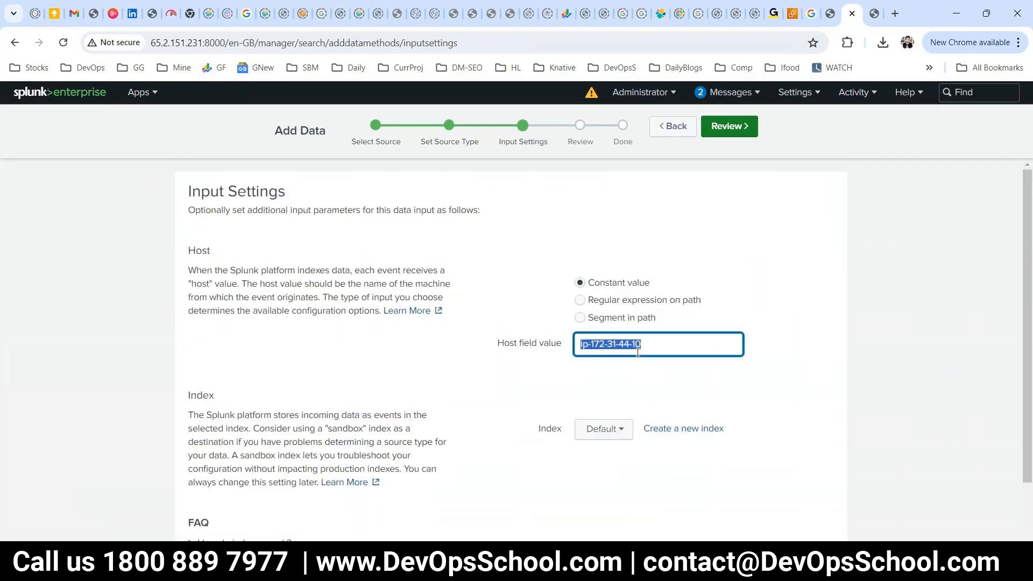
pyautogui.write('UDF')
pyautogui.press('BackSpace')
pyautogui.write('F')
pyautogui.press('BackSpace')
pyautogui.press('BackSpace')
pyautogui.write('SS')
pyautogui.press('BackSpace')
pyautogui.write('A')
# Open and close the Index dropdown without choosing an index.
pyautogui.doubleClick(549, 429)
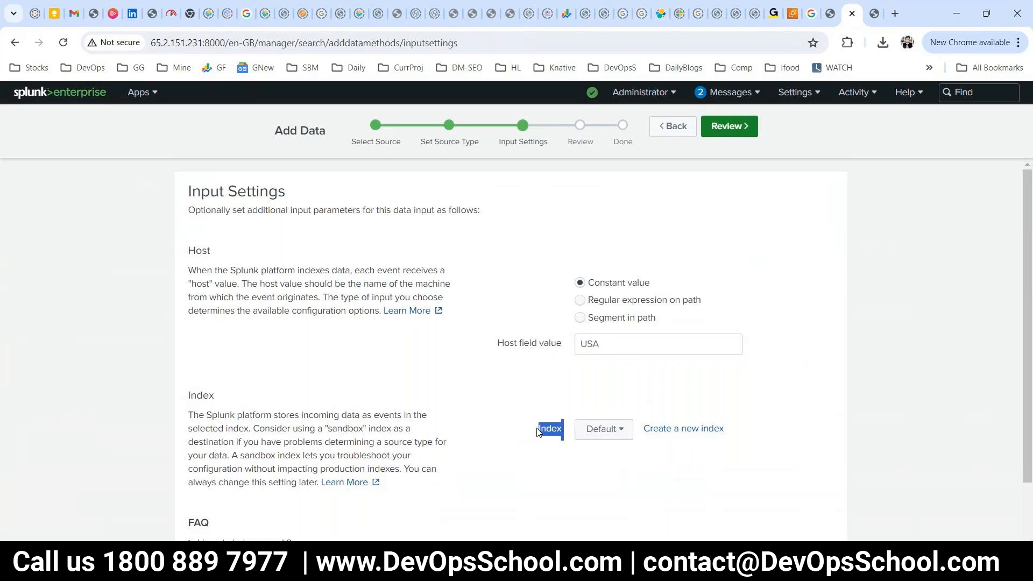
pyautogui.click(617, 434)
pyautogui.click(618, 435)
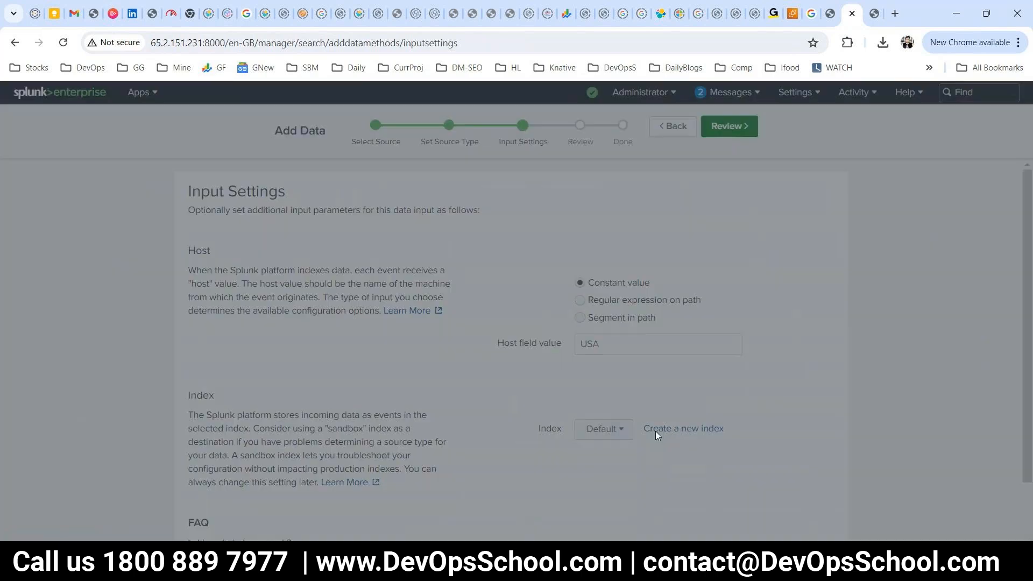
# Create and save a new index named 'earth' for the upload, then advance to Review.
pyautogui.click(656, 430)
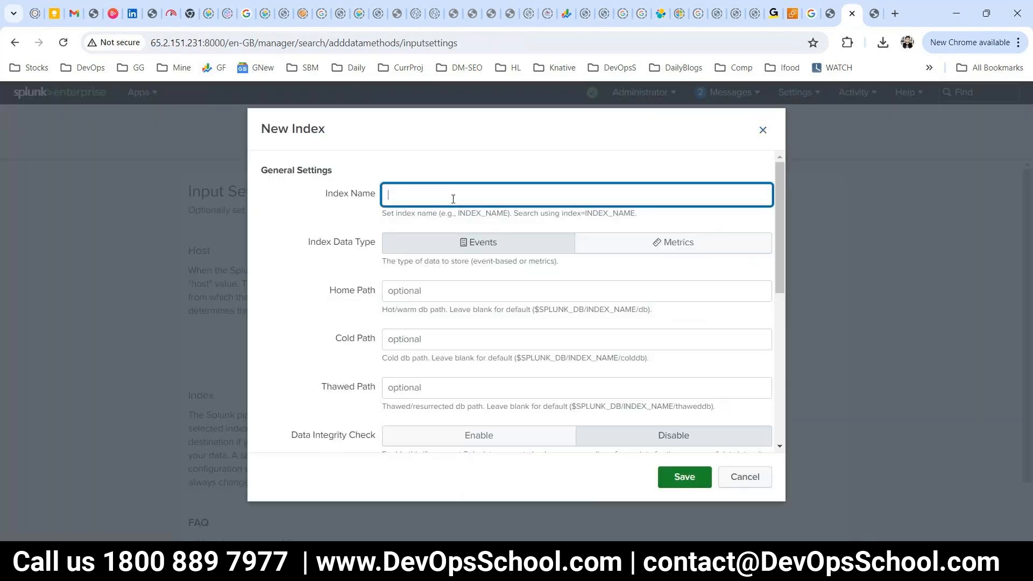
pyautogui.write('earth')
pyautogui.moveTo(453, 199); pyautogui.dragTo(357, 202)
pyautogui.scroll(-2, 370, 316)
pyautogui.scroll(-5, 378, 323)
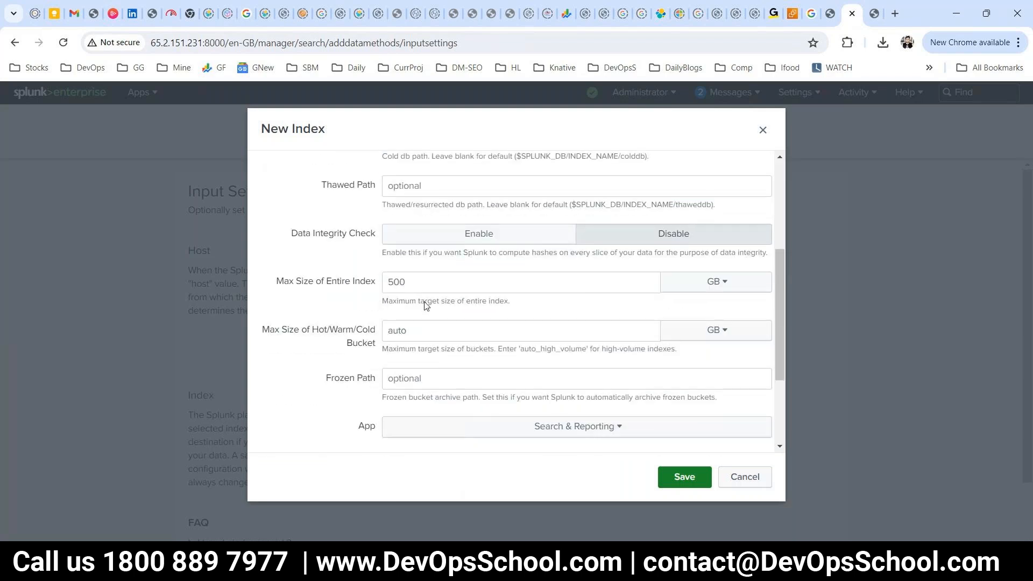
pyautogui.click(685, 477)
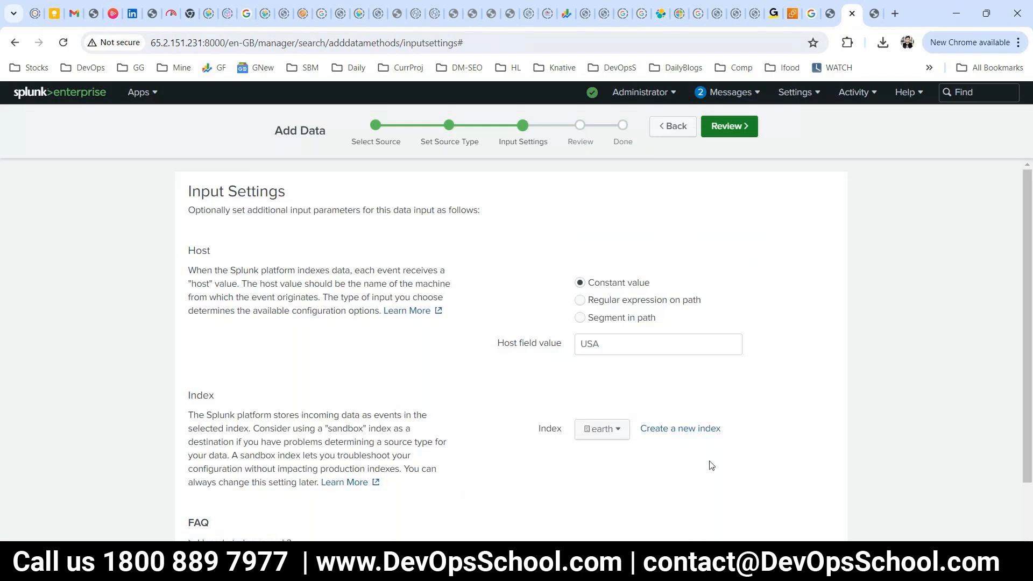
pyautogui.scroll(-1, 689, 436)
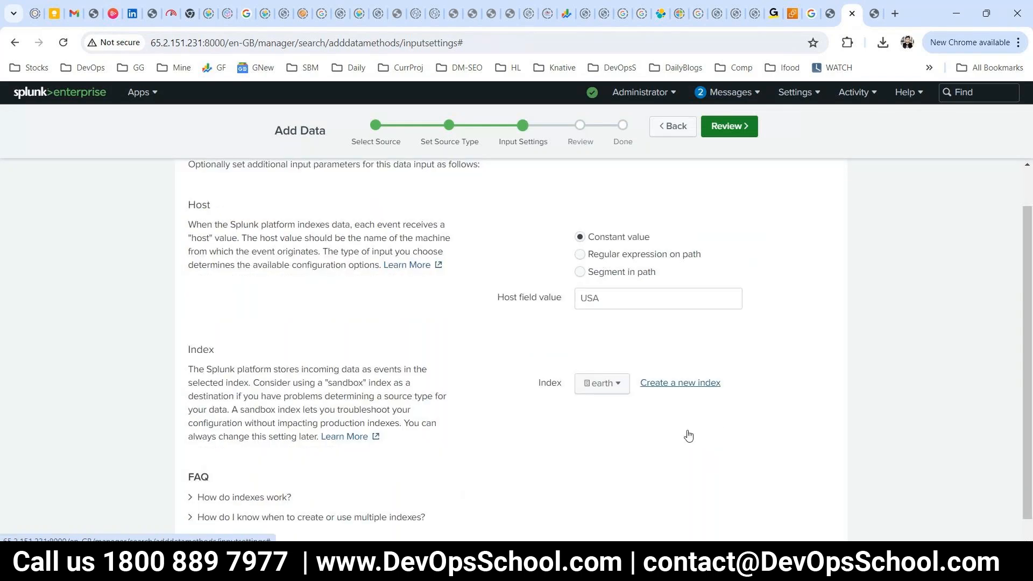
pyautogui.scroll(1, 689, 436)
pyautogui.click(729, 126)
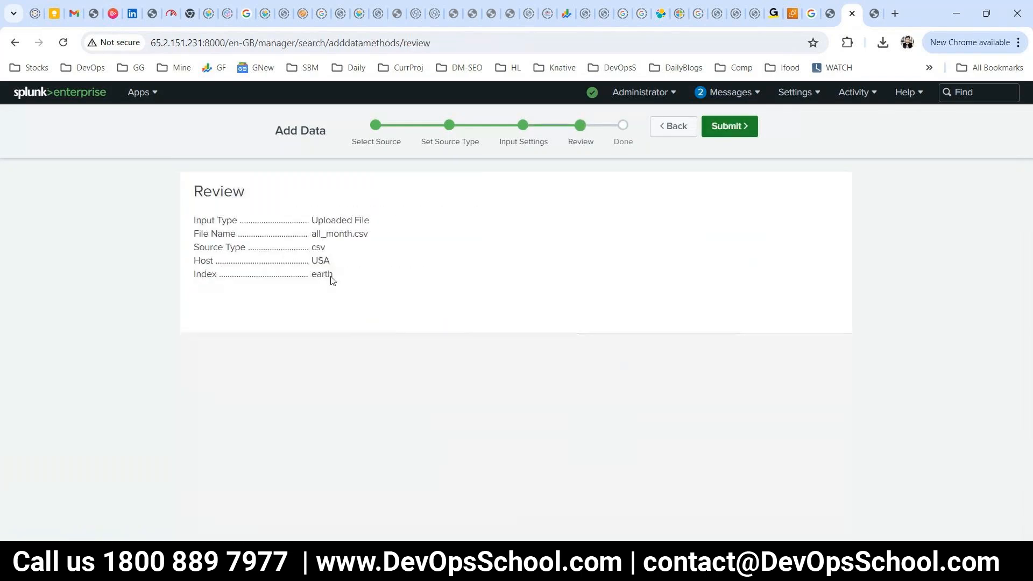
# Check the summary shows input type and index earth, then submit to upload all_month.csv.
pyautogui.moveTo(370, 221); pyautogui.dragTo(312, 261)
pyautogui.doubleClick(321, 273)
pyautogui.click(741, 128)
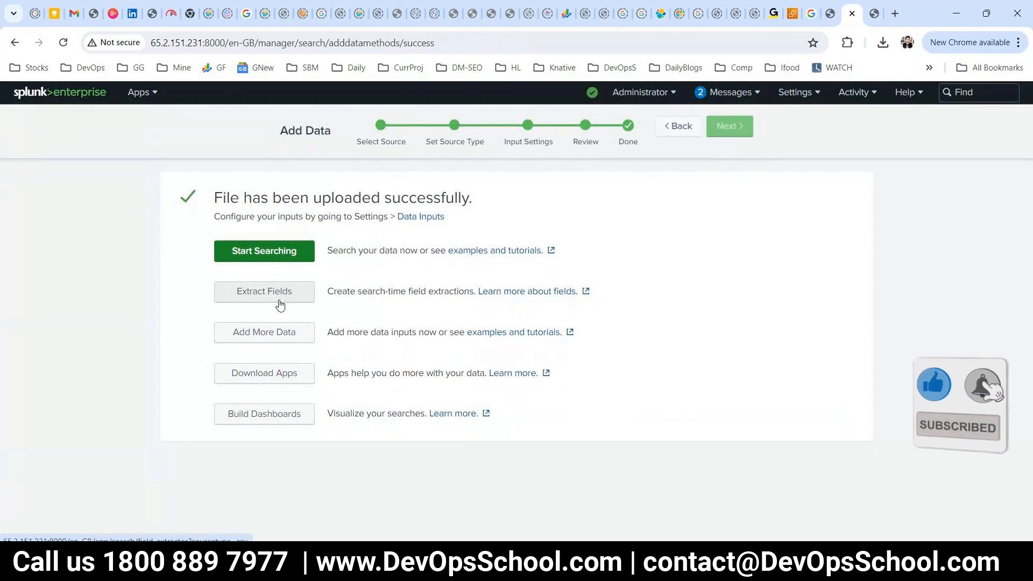
# Start searching the uploaded data and confirm the 10,236 events returned from index earth.
pyautogui.click(272, 256)
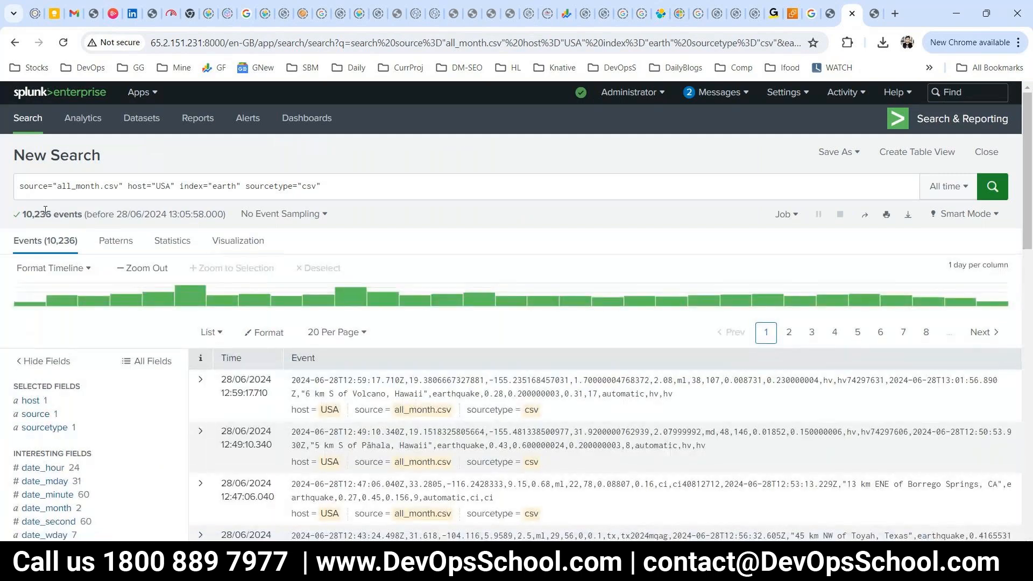
pyautogui.moveTo(51, 212); pyautogui.dragTo(26, 211)
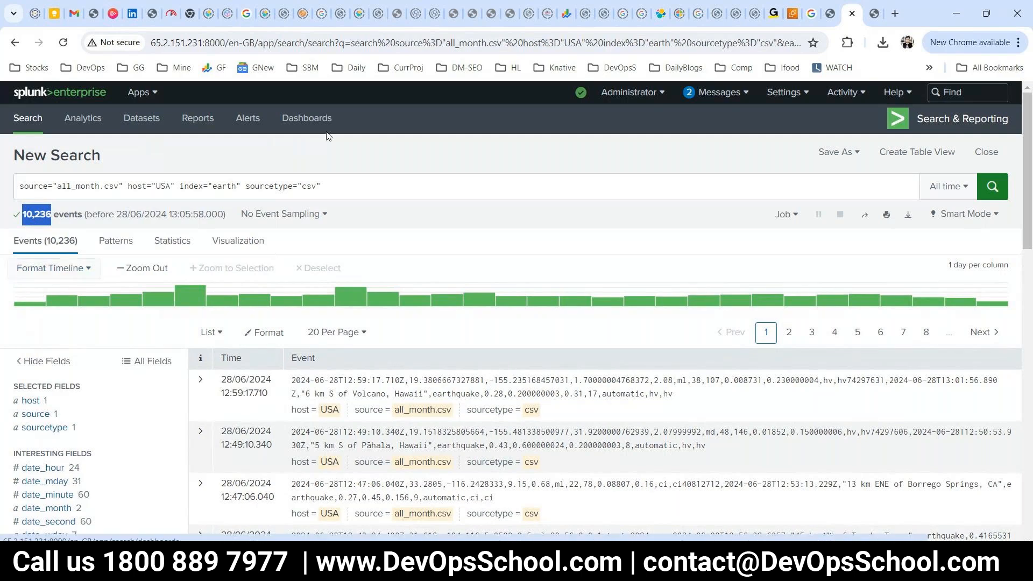
pyautogui.moveTo(983, 10)
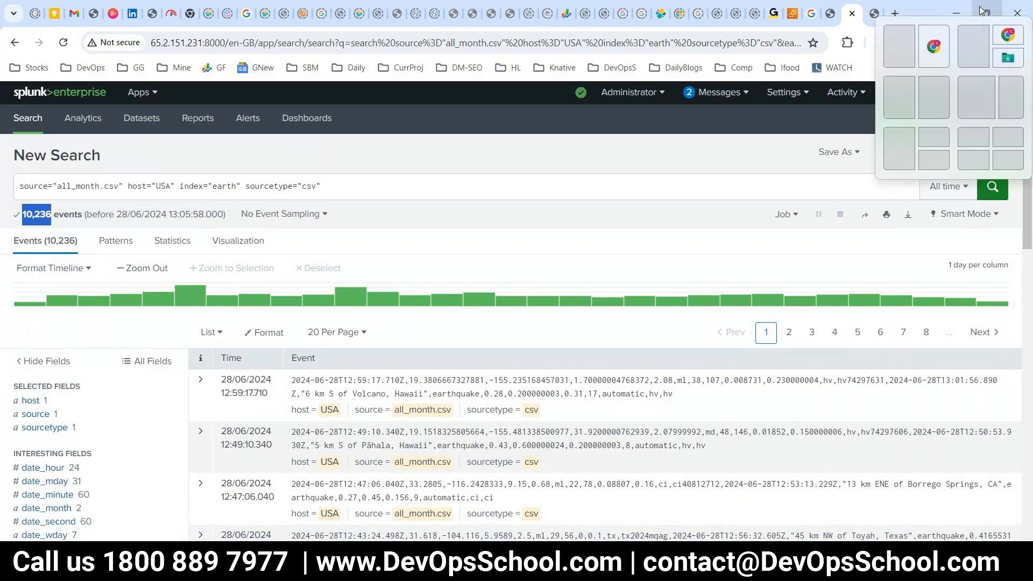
pyautogui.click(444, 216)
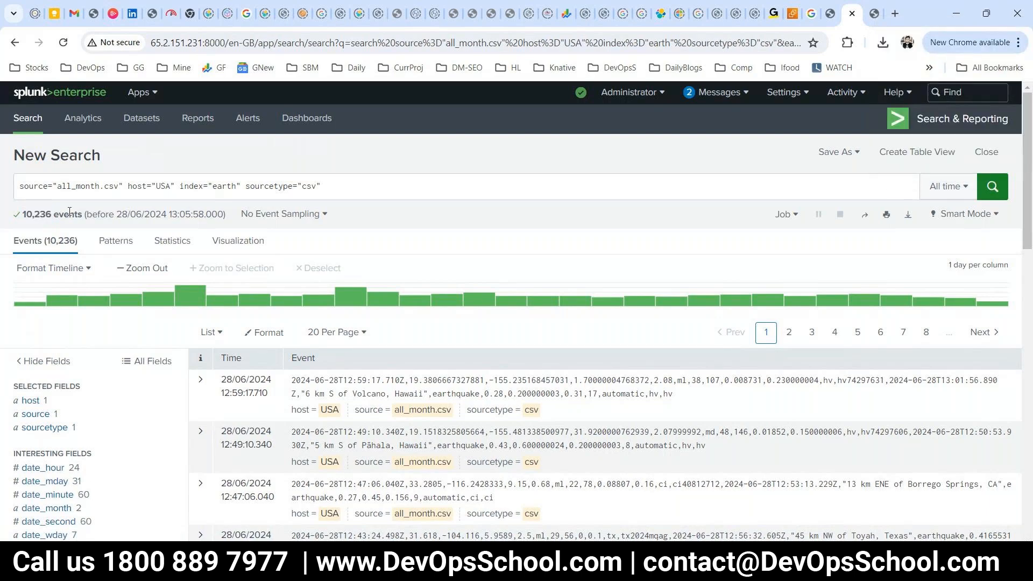
pyautogui.moveTo(63, 214); pyautogui.dragTo(24, 212)
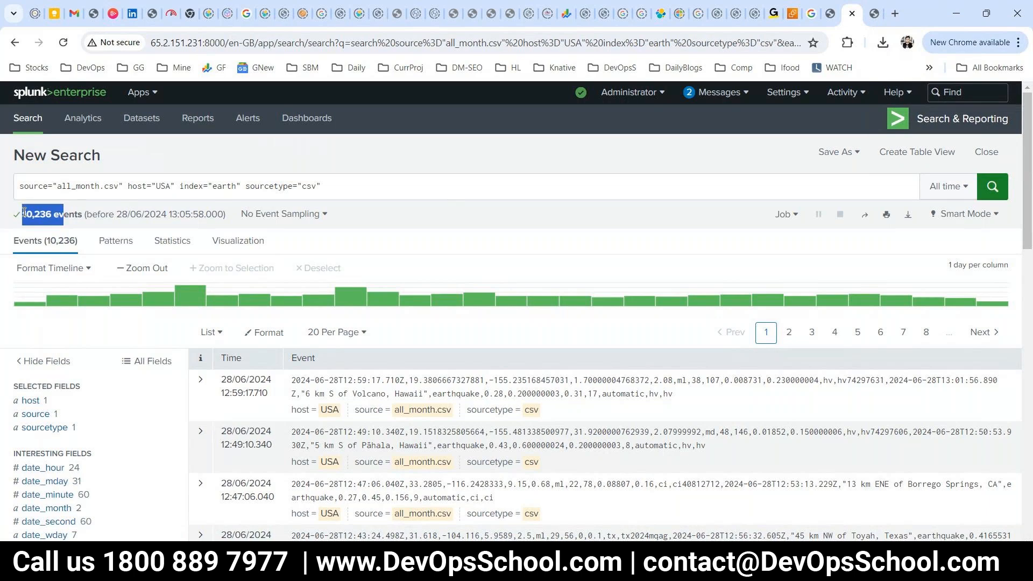
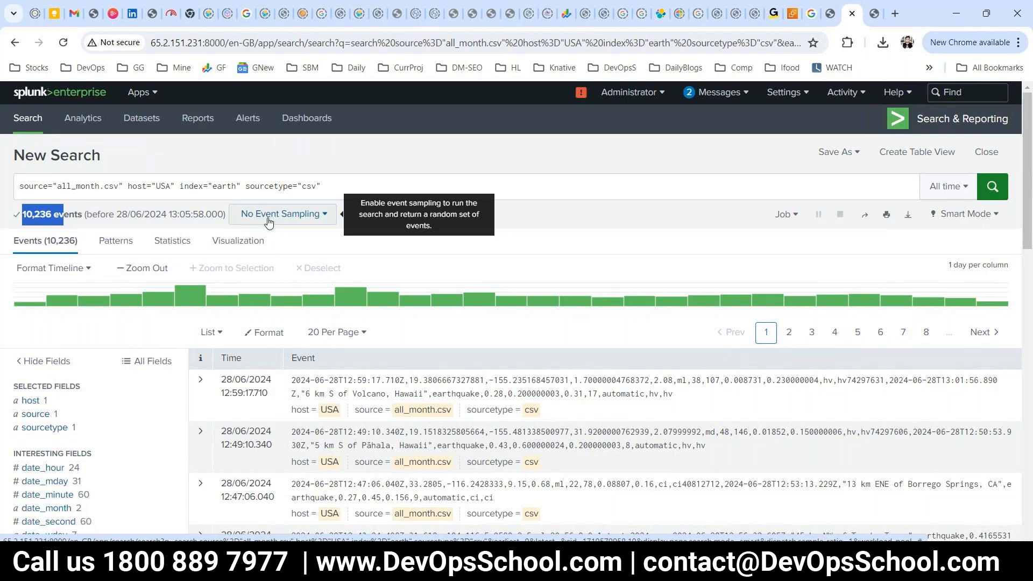
# Open the mag field summary and note the top magnitude 1.6 with 254 events.
pyautogui.scroll(-2, 269, 222)
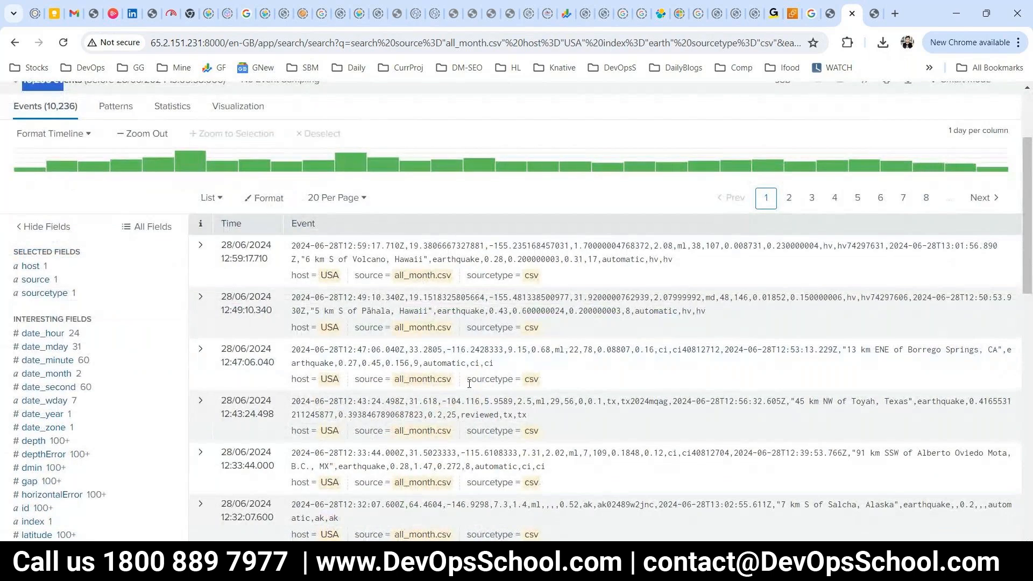
pyautogui.scroll(-2, 79, 483)
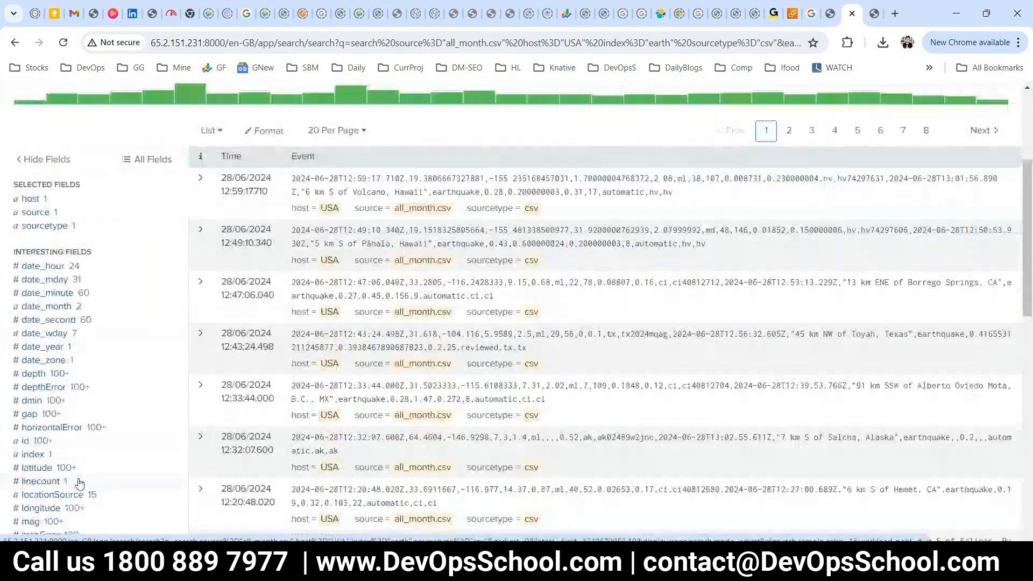
pyautogui.scroll(-1, 109, 457)
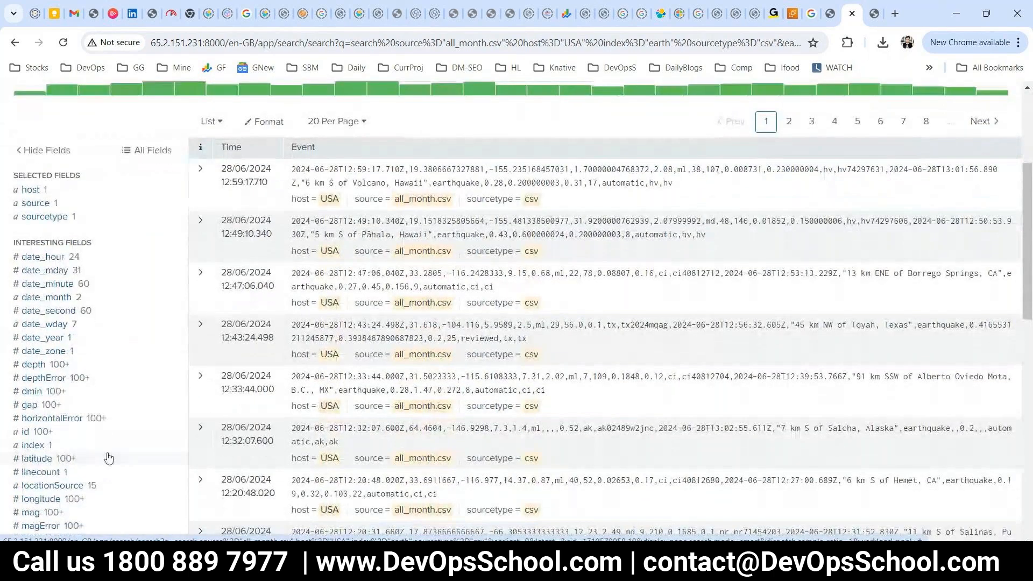
pyautogui.scroll(-2, 108, 457)
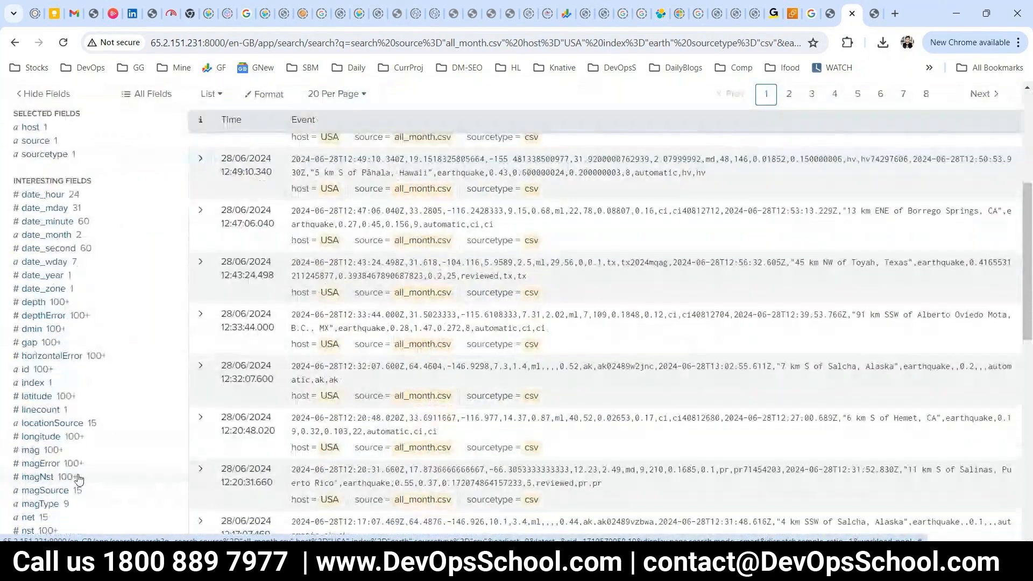
pyautogui.click(38, 450)
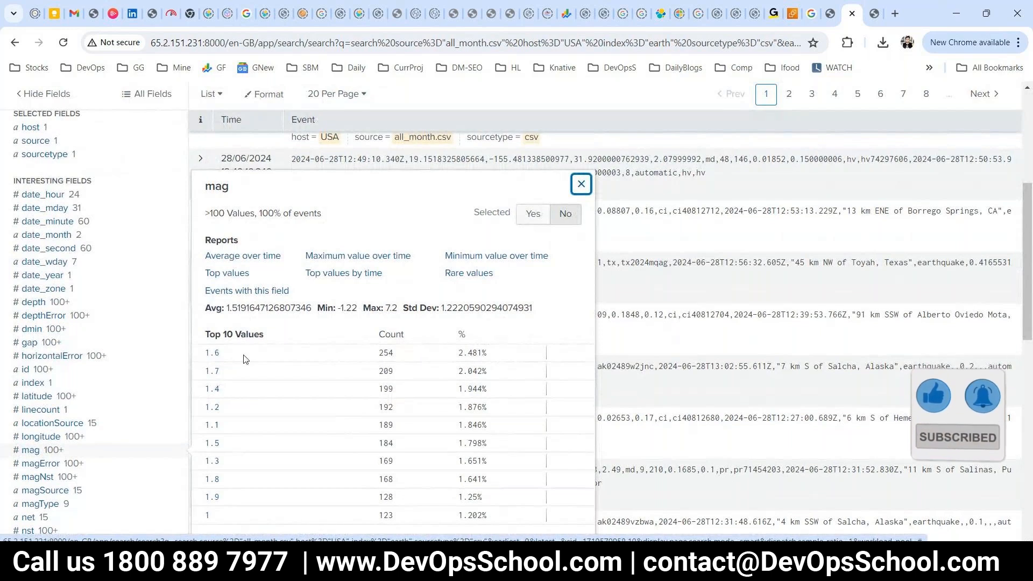
pyautogui.moveTo(245, 359); pyautogui.dragTo(203, 355)
pyautogui.click(394, 361)
pyautogui.moveTo(395, 360); pyautogui.dragTo(381, 360)
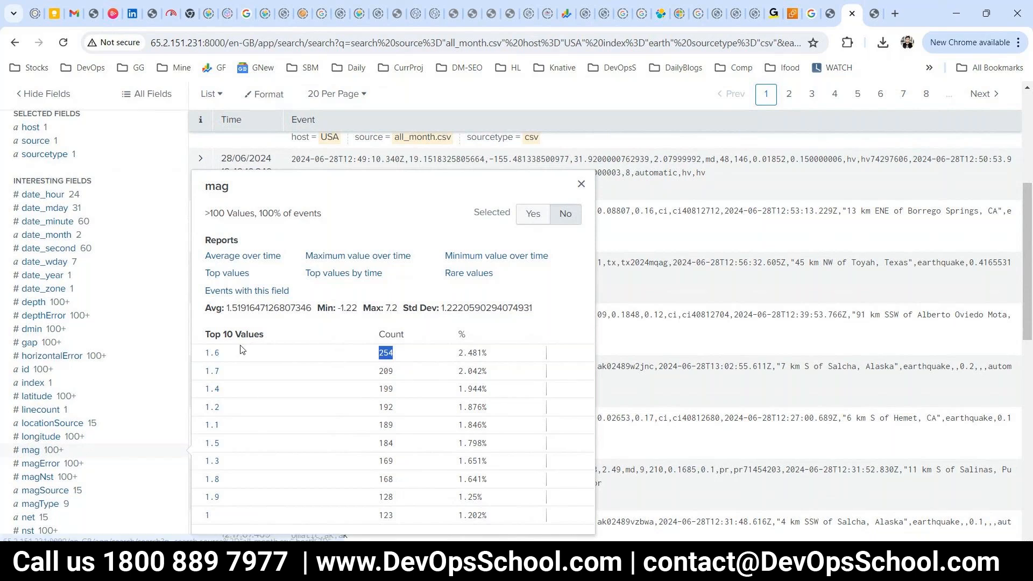
# Set mag as a selected field, then reopen its value summary.
pyautogui.click(528, 217)
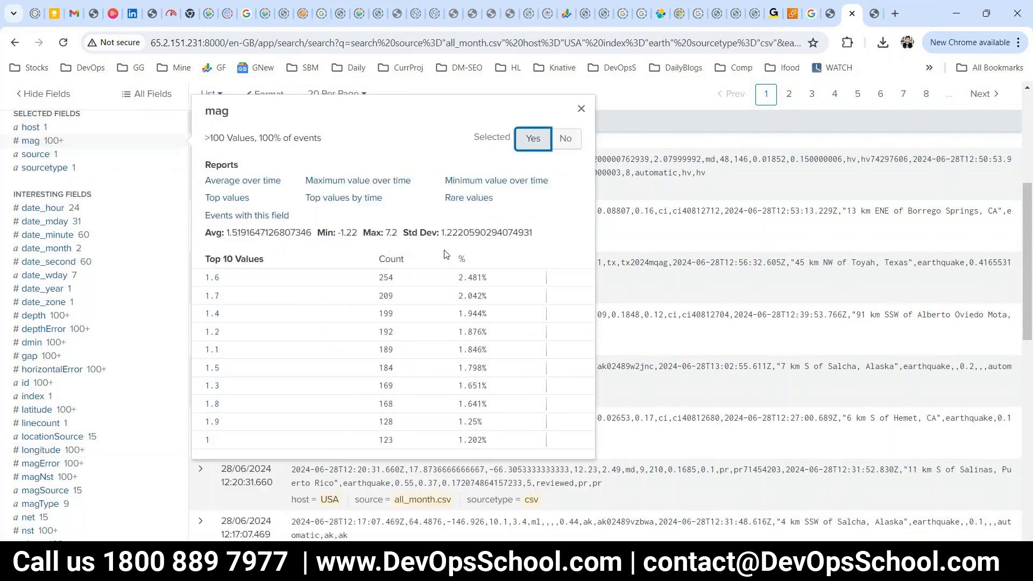
pyautogui.click(578, 108)
pyautogui.scroll(4, 556, 237)
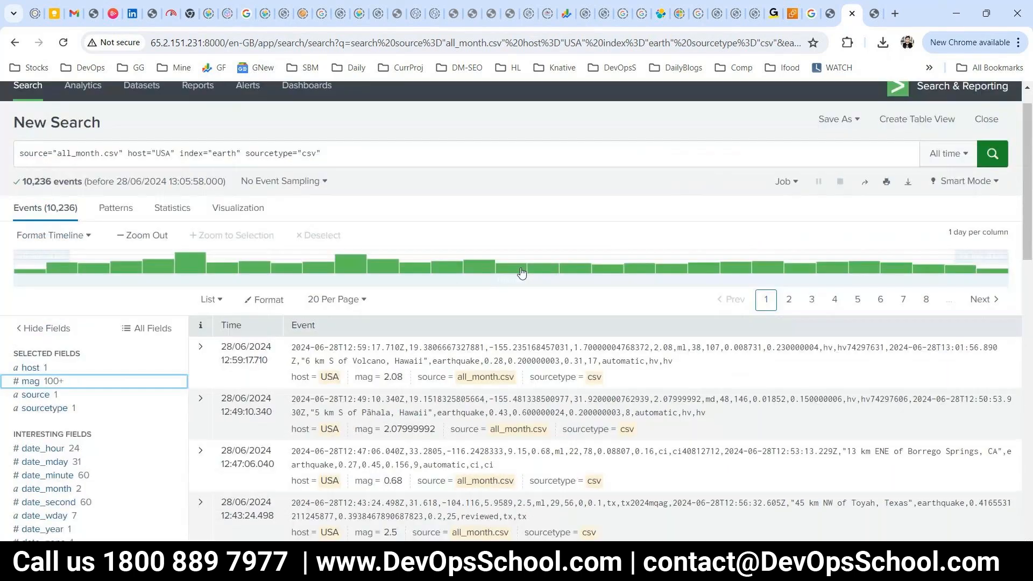
pyautogui.scroll(1, 521, 273)
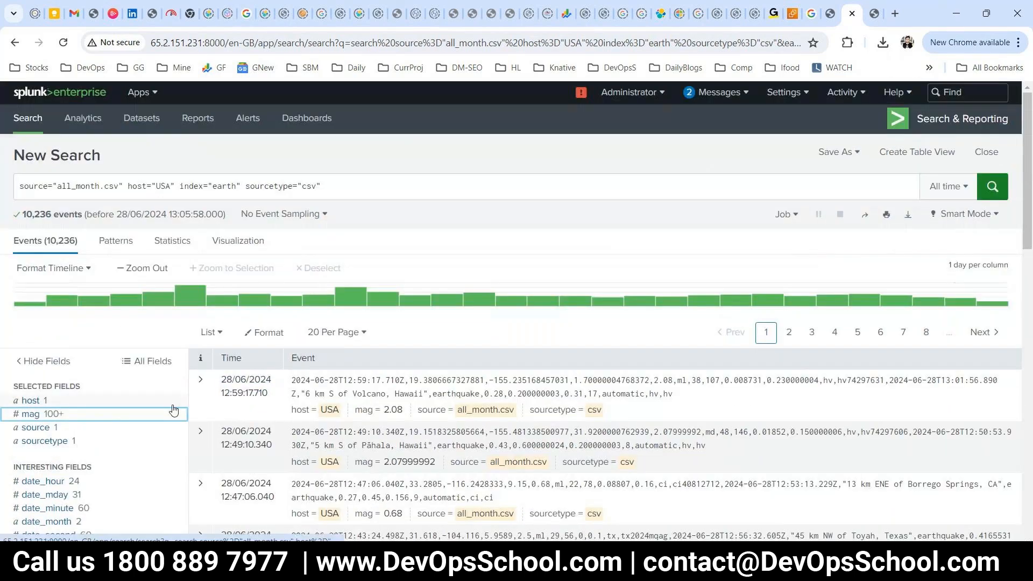
pyautogui.click(31, 414)
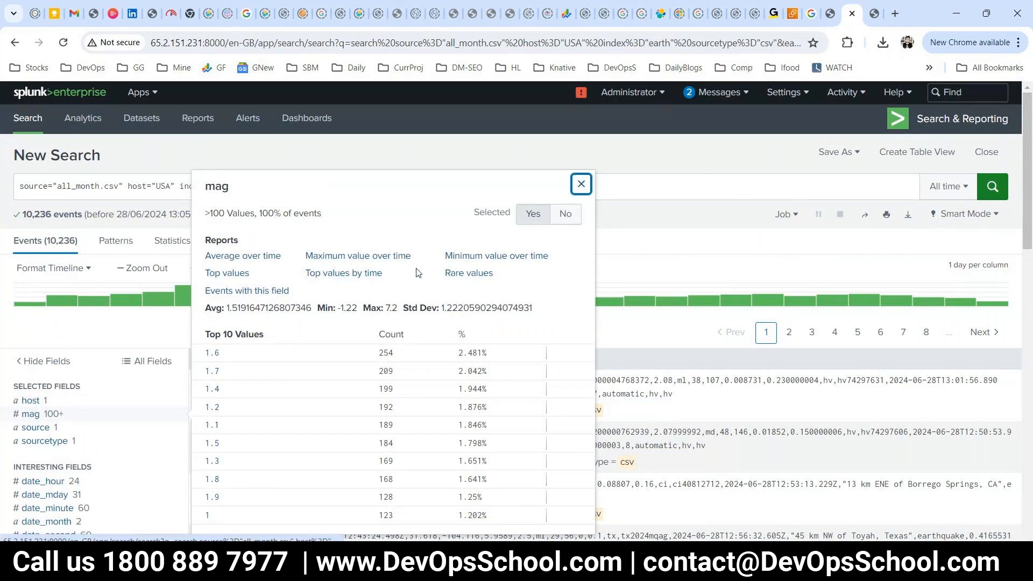
# Run Top values for mag (top limit=20) and check its Events and Patterns results.
pyautogui.click(226, 278)
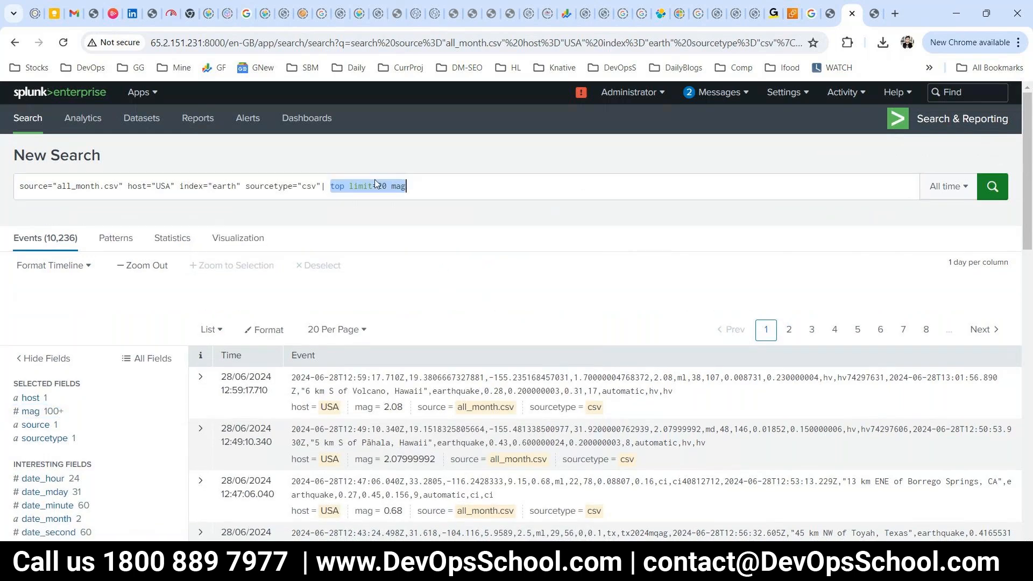
pyautogui.moveTo(408, 188); pyautogui.dragTo(374, 188)
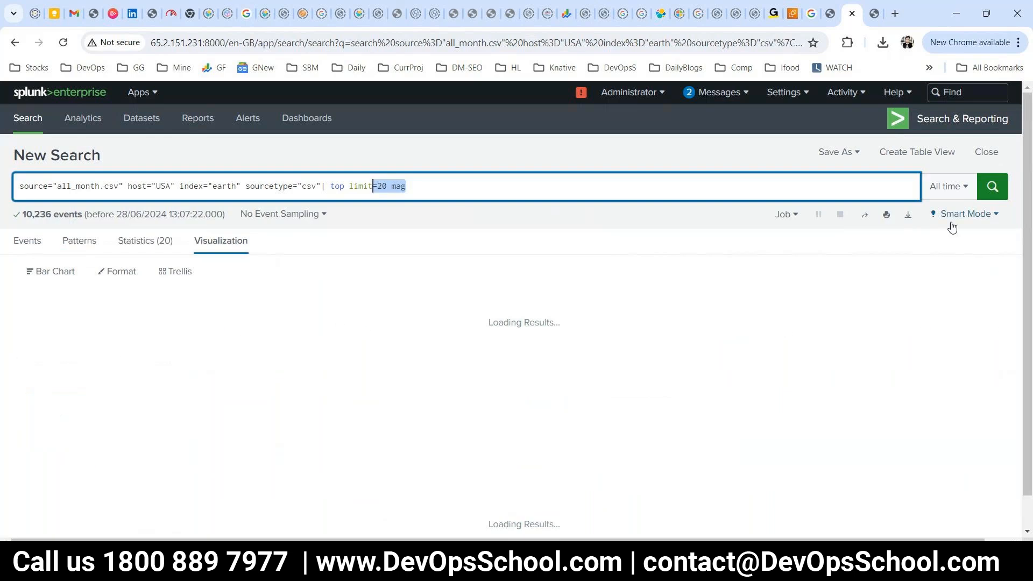
pyautogui.click(28, 241)
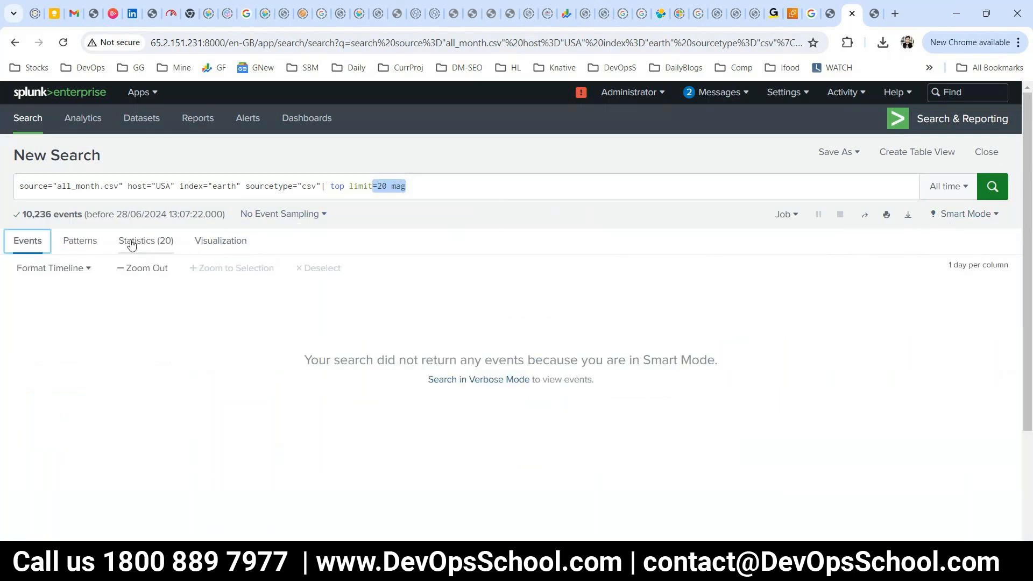
pyautogui.click(82, 242)
# Show the top 20 mag counts as a bar chart and scroll the results table.
pyautogui.click(214, 241)
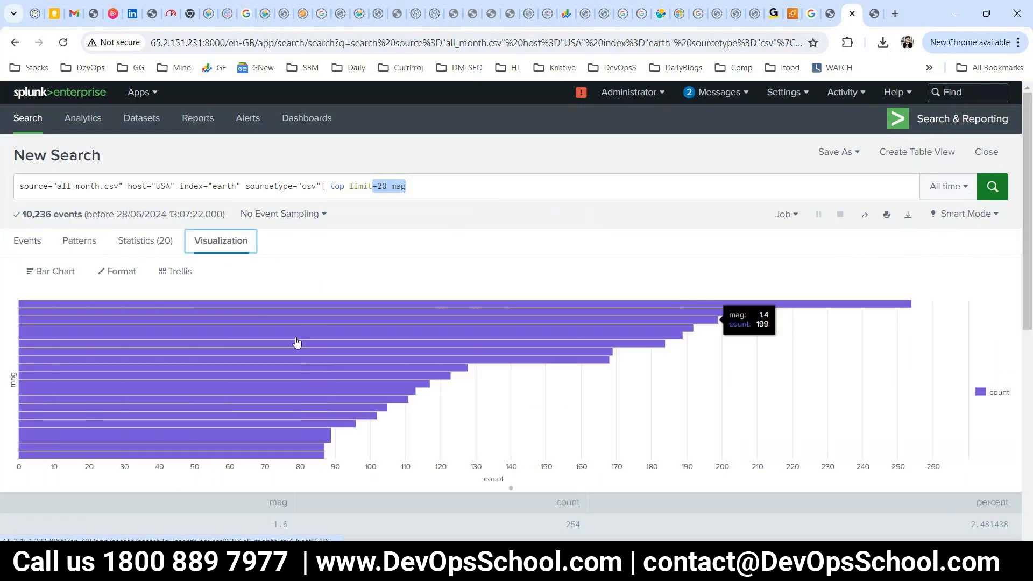
pyautogui.scroll(-2, 429, 353)
pyautogui.scroll(-5, 419, 403)
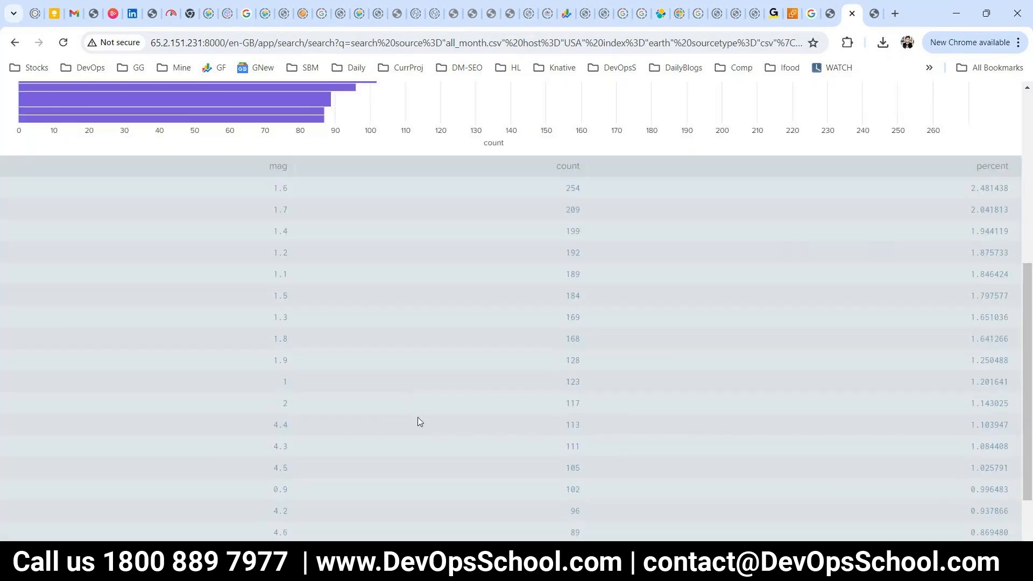
pyautogui.scroll(-2, 418, 417)
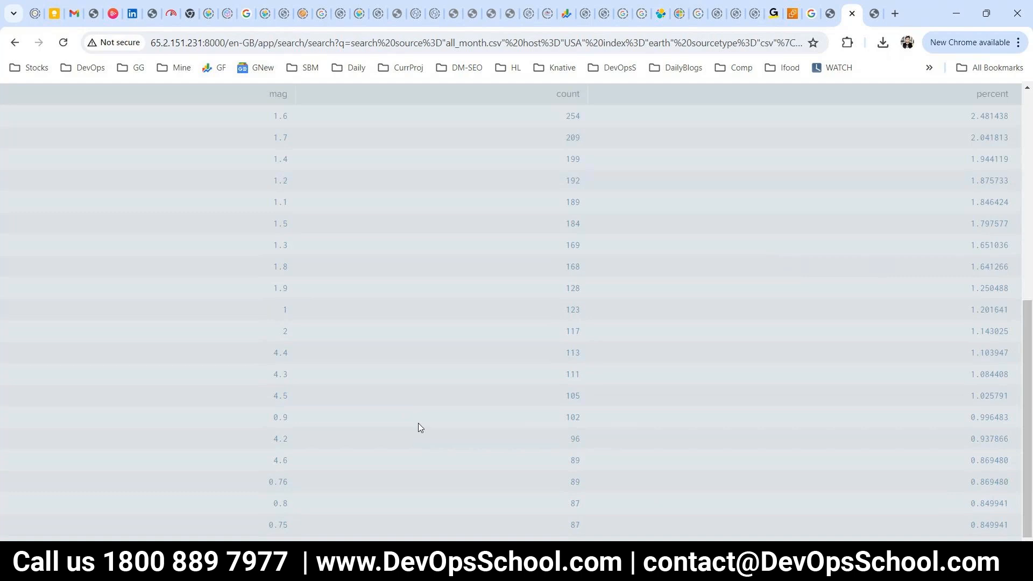
pyautogui.scroll(1, 249, 226)
pyautogui.scroll(-1, 278, 163)
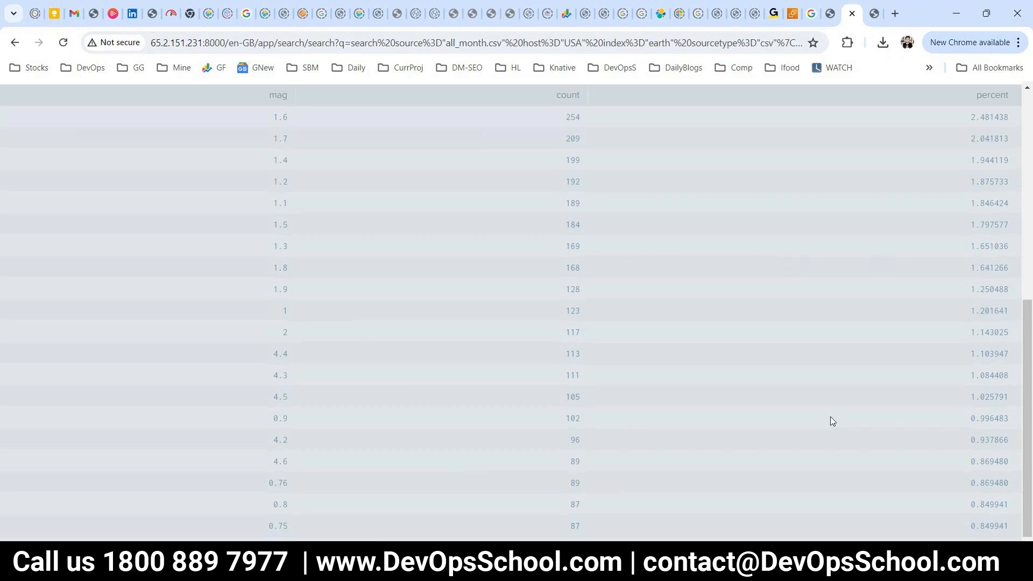
pyautogui.scroll(2, 831, 418)
pyautogui.scroll(1, 782, 404)
pyautogui.scroll(-3, 782, 405)
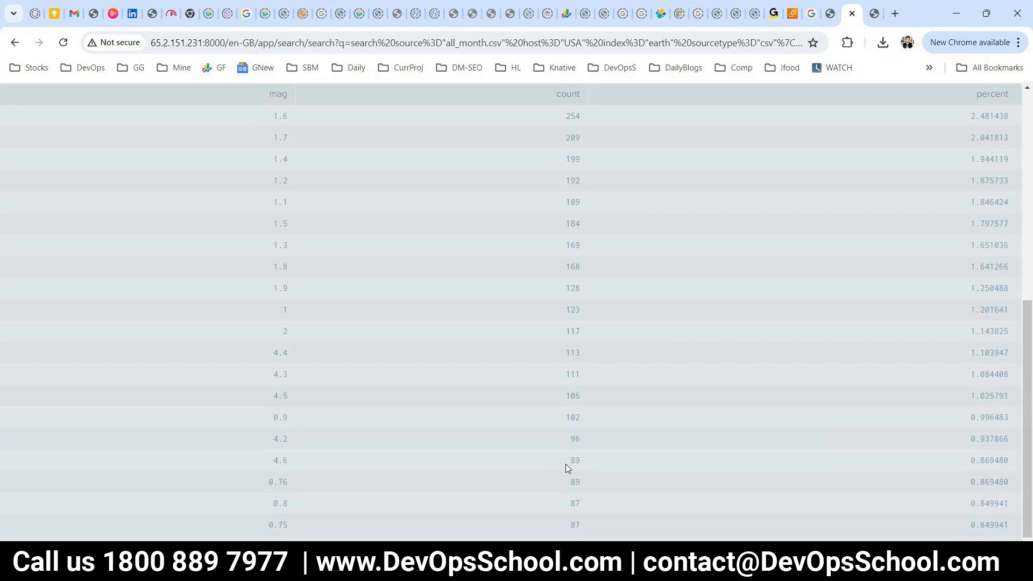
pyautogui.scroll(6, 584, 469)
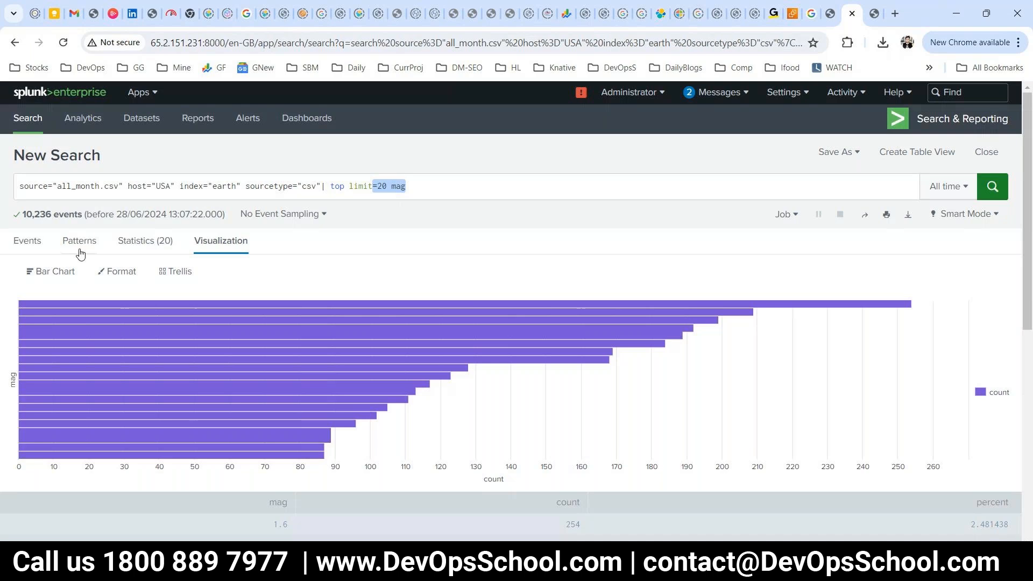
# Return to the Splunk home page and go to Settings > Add Data.
pyautogui.click(36, 93)
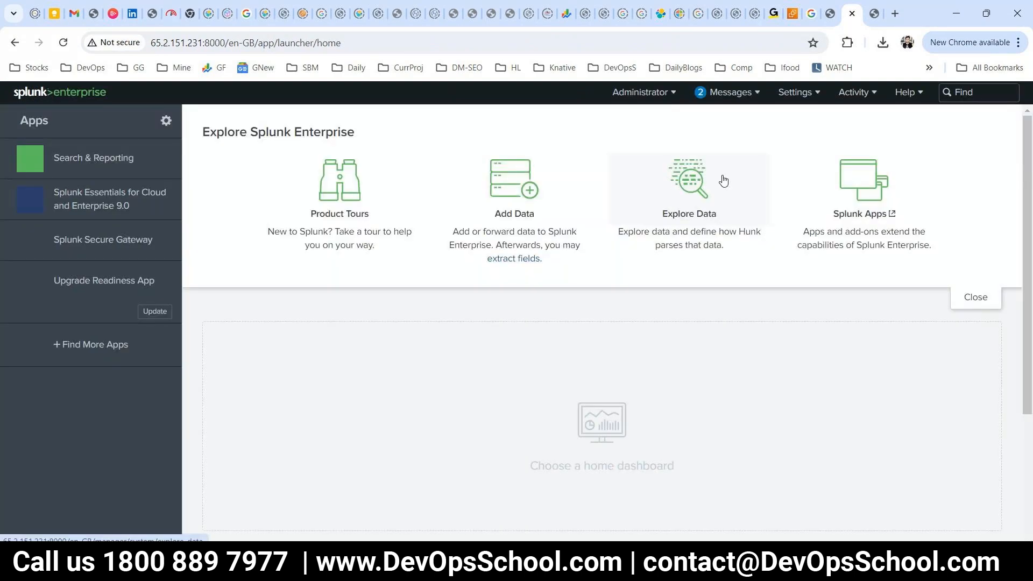
pyautogui.click(664, 93)
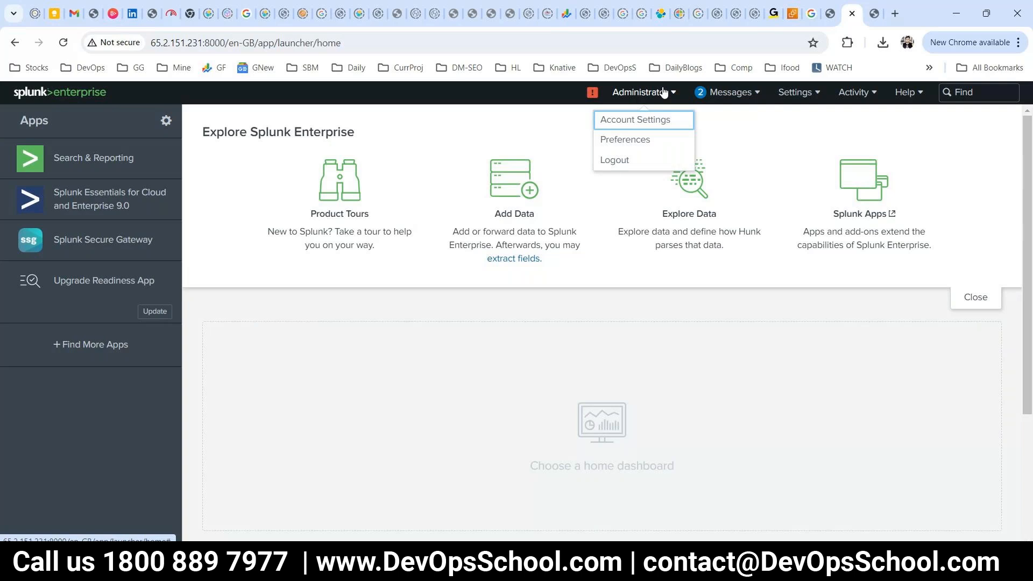
pyautogui.click(799, 92)
pyautogui.click(653, 162)
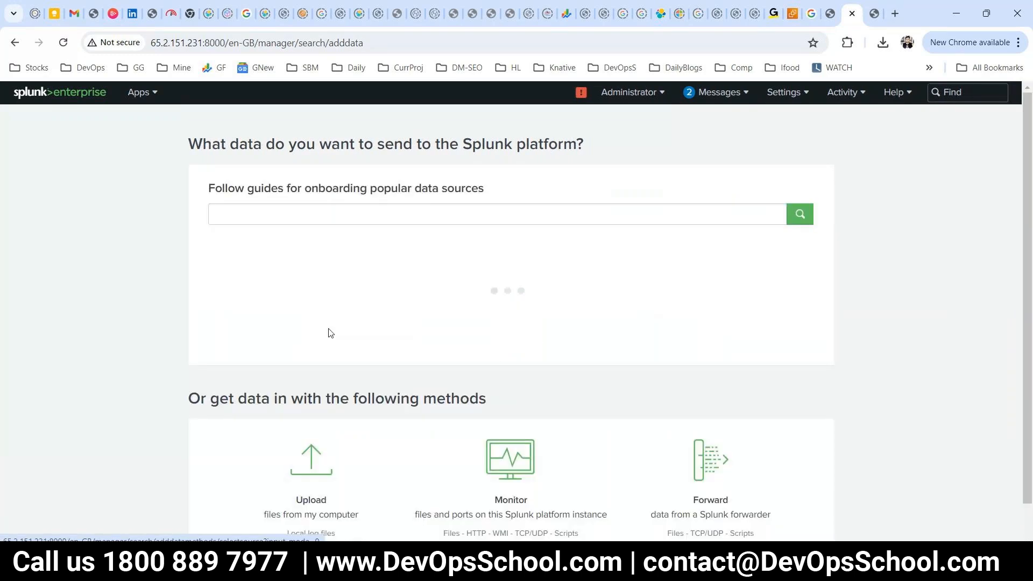
# Choose Monitor with Files & Directories as the source, then bring up the server terminal.
pyautogui.scroll(-2, 635, 296)
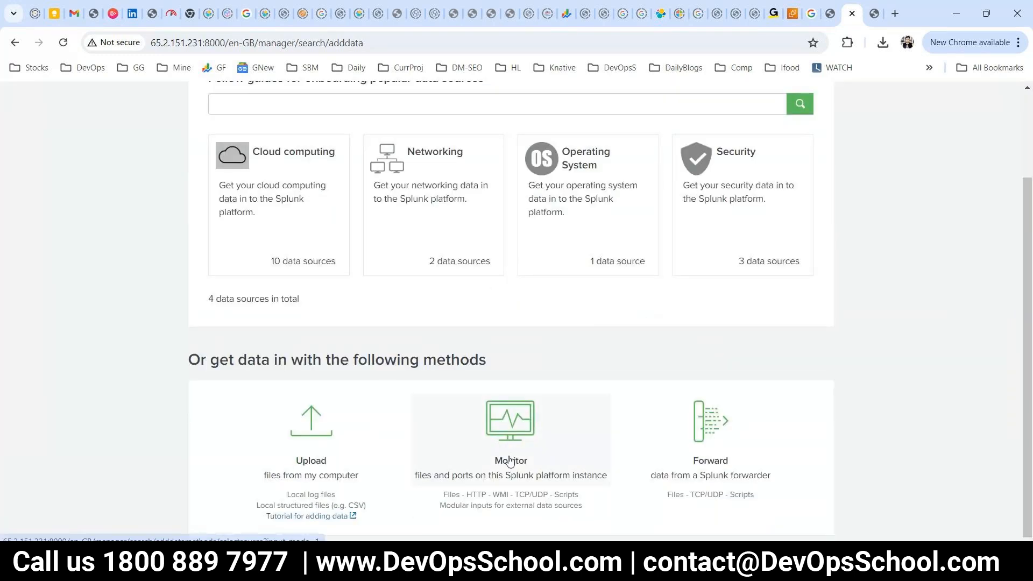
pyautogui.click(505, 418)
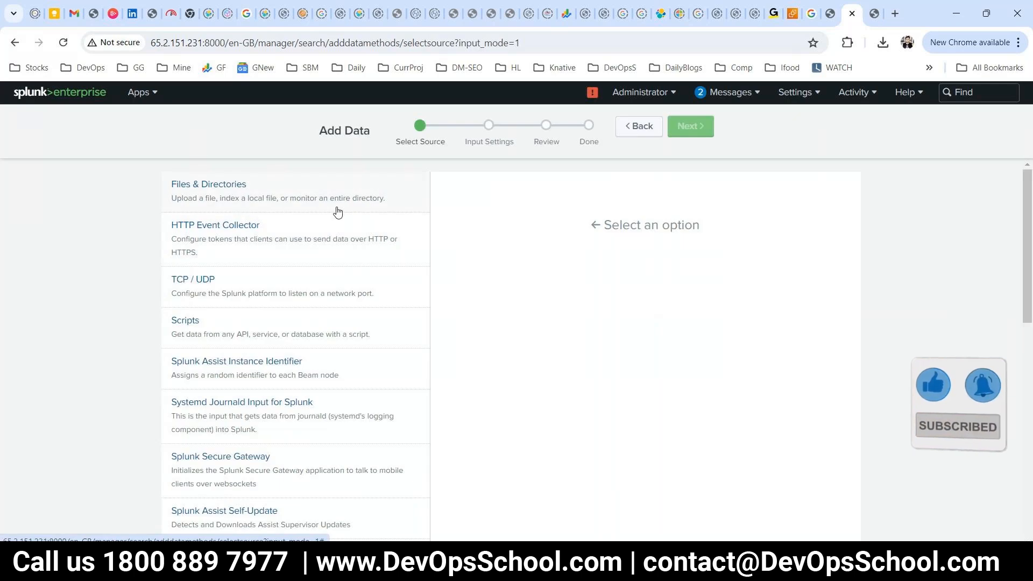
pyautogui.click(222, 190)
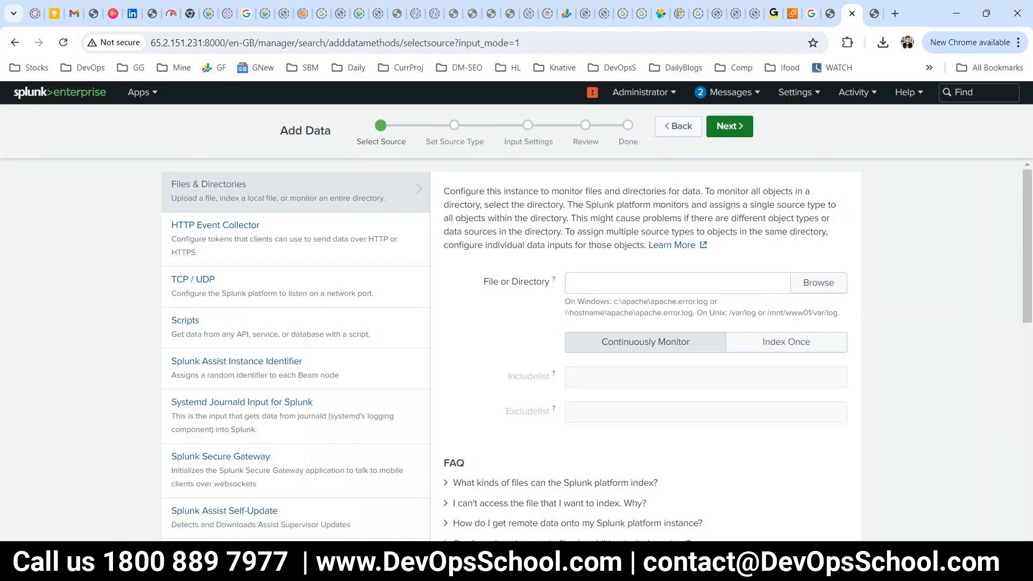
pyautogui.moveTo(558, 565)
pyautogui.click(700, 494)
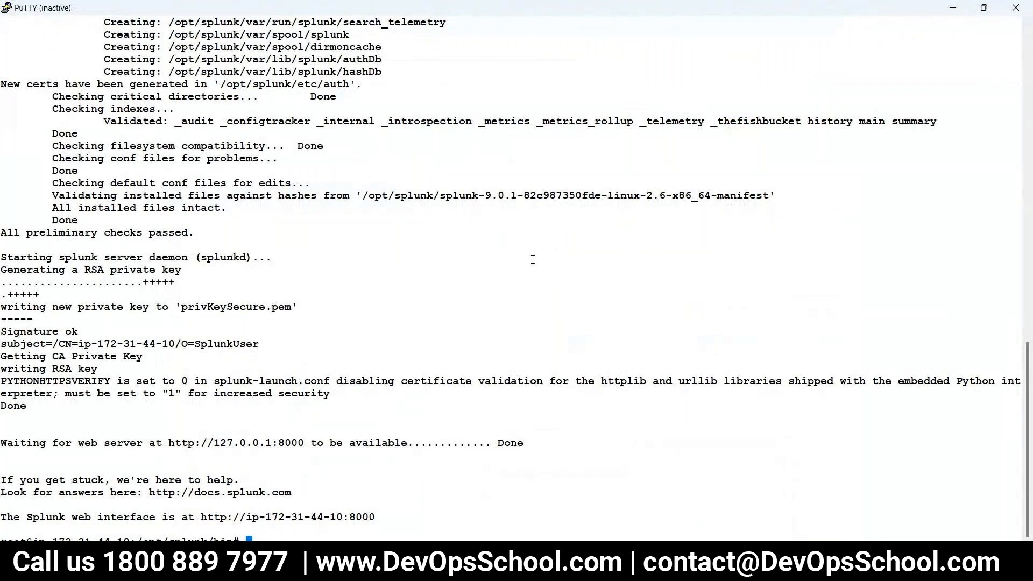
# Restart the PuTTY session, log in as ubuntu, become root with sudo -s, and clear the screen.
pyautogui.rightClick(127, 6)
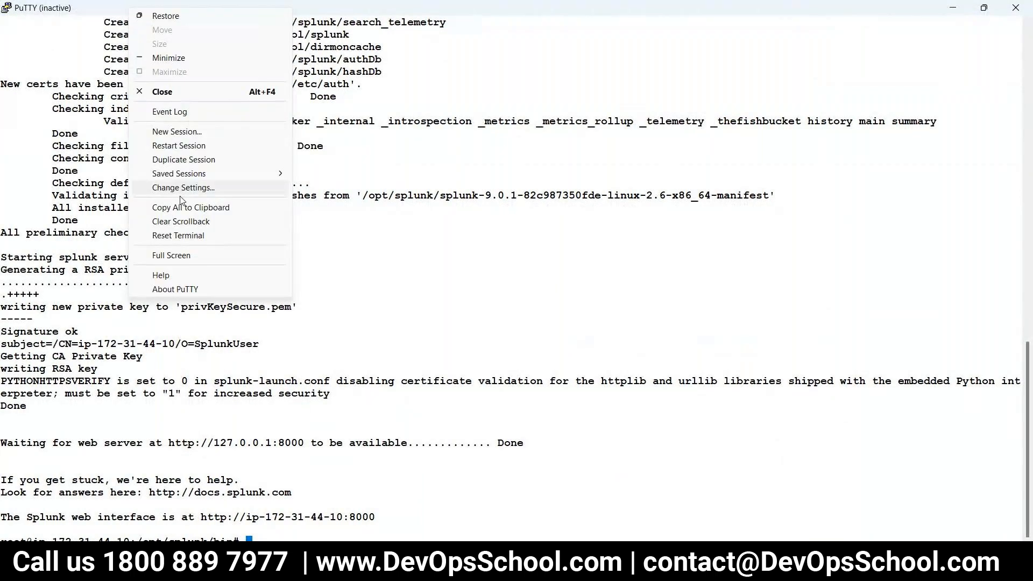
pyautogui.click(168, 147)
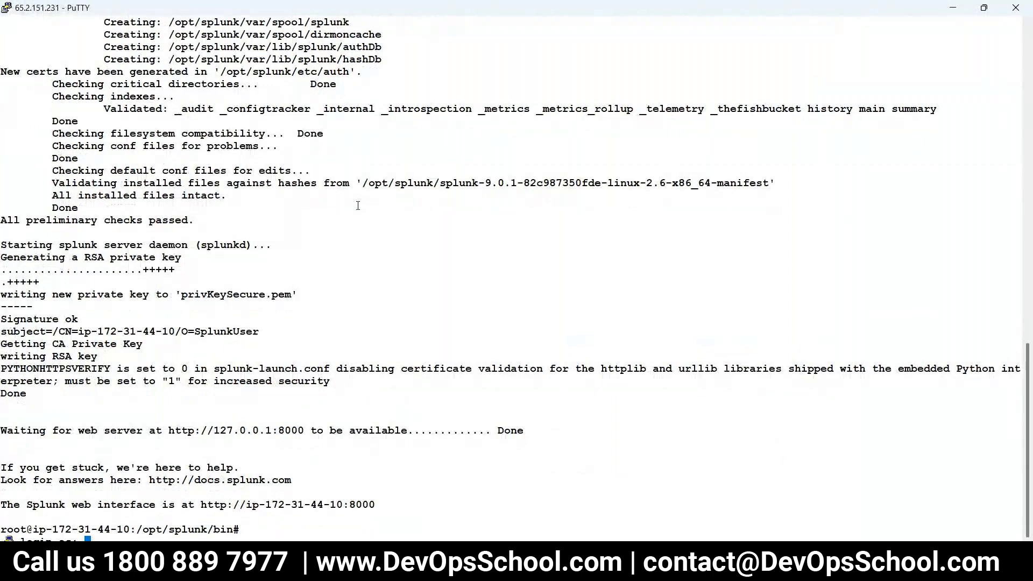
pyautogui.write('ubuntu')
pyautogui.press('Return')
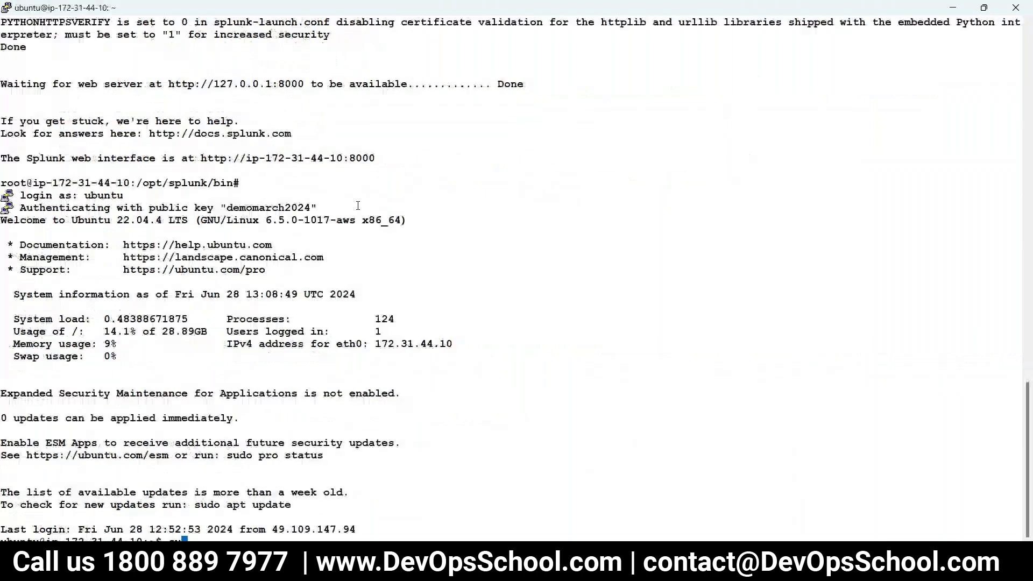
pyautogui.write('sudo -s')
pyautogui.press('Return')
pyautogui.write('clear')
pyautogui.press('Return')
# Change into the /var/log directory.
pyautogui.write('ls')
pyautogui.press('Return')
pyautogui.write('c')
pyautogui.write('d /varr')
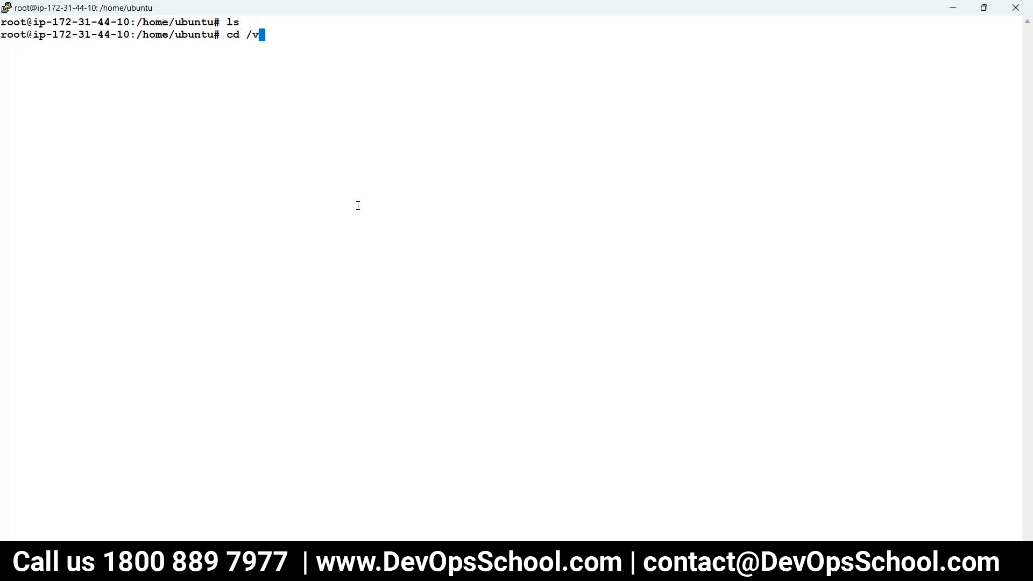
pyautogui.press('BackSpace')
pyautogui.write('/')
pyautogui.write('lb')
pyautogui.press('BackSpace')
pyautogui.write('ib/')
pyautogui.press('BackSpace')
pyautogui.press('BackSpace')
pyautogui.press('BackSpace')
pyautogui.press('BackSpace')
pyautogui.write('og')
pyautogui.press('BackSpace')
pyautogui.press('BackSpace')
pyautogui.write('log/')
pyautogui.press('Return')
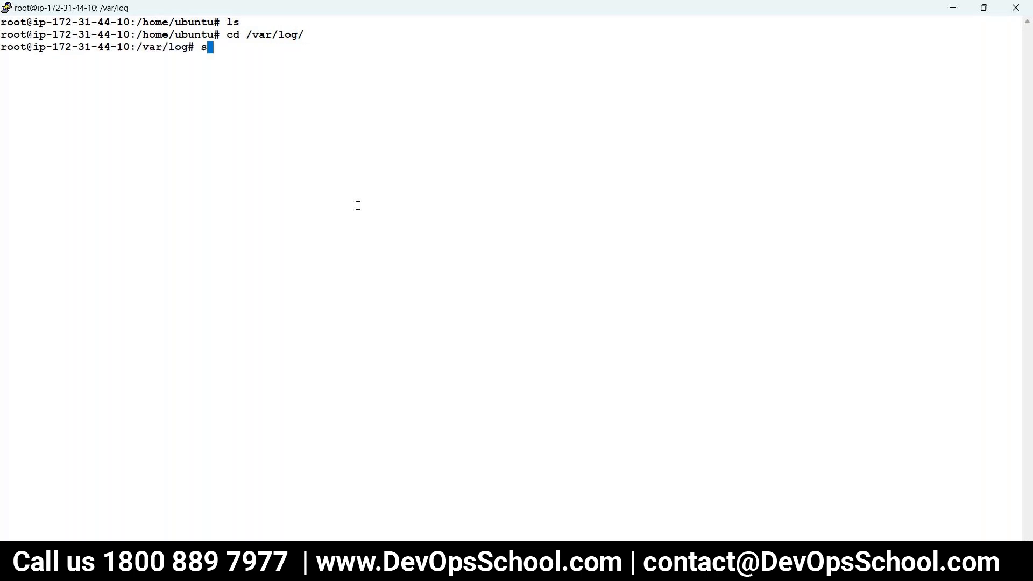
# List /var/log and copy the syslog file name and /var/log/ path.
pyautogui.write('ls')
pyautogui.press('Return')
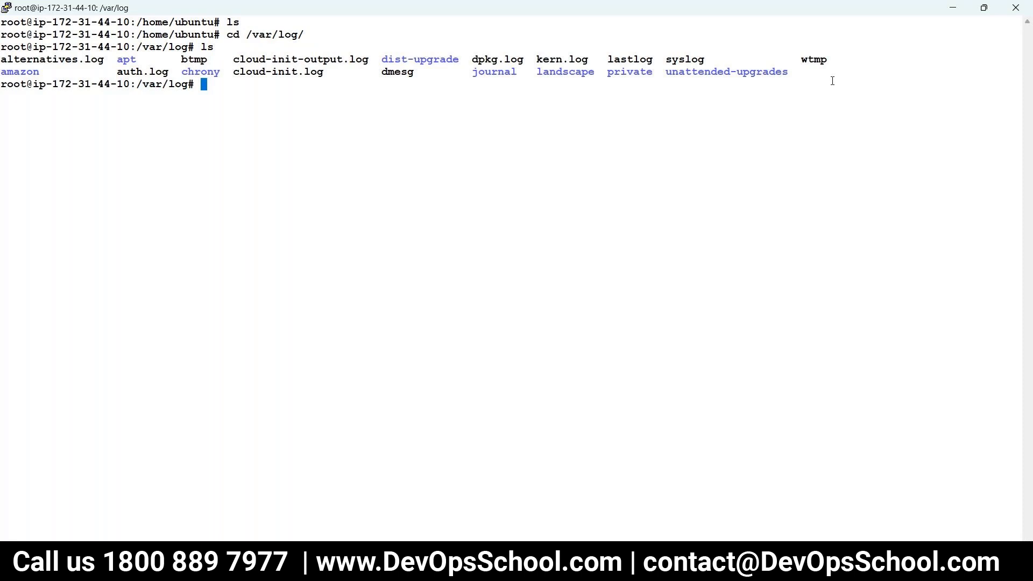
pyautogui.doubleClick(686, 61)
pyautogui.hotkey('ctrl', 'c')
pyautogui.doubleClick(272, 35)
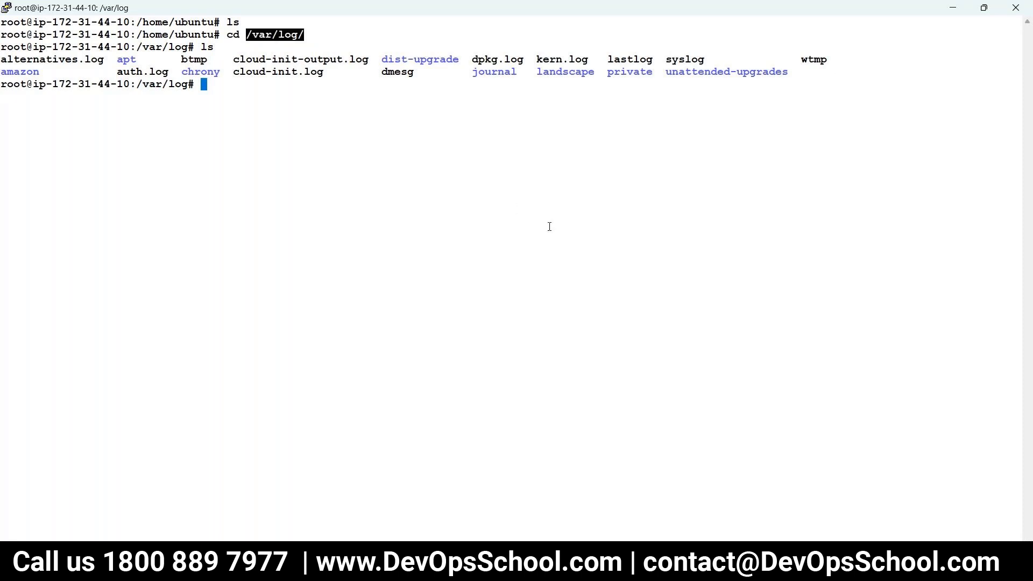
# Enter /var/log/syslog in the File or Directory field, keeping Continuously Monitor.
pyautogui.hotkey('alt', 'Tab')
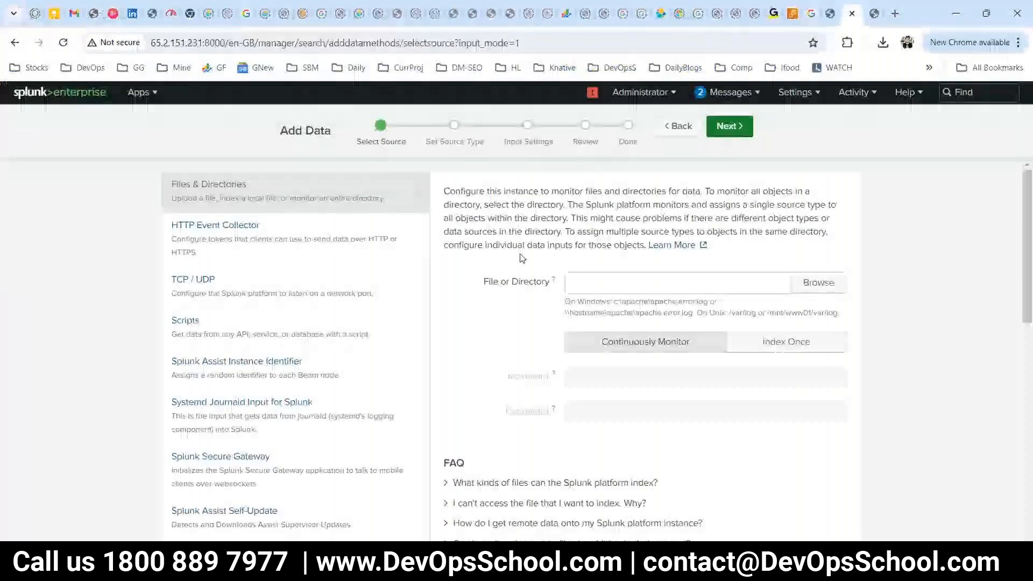
pyautogui.click(585, 285)
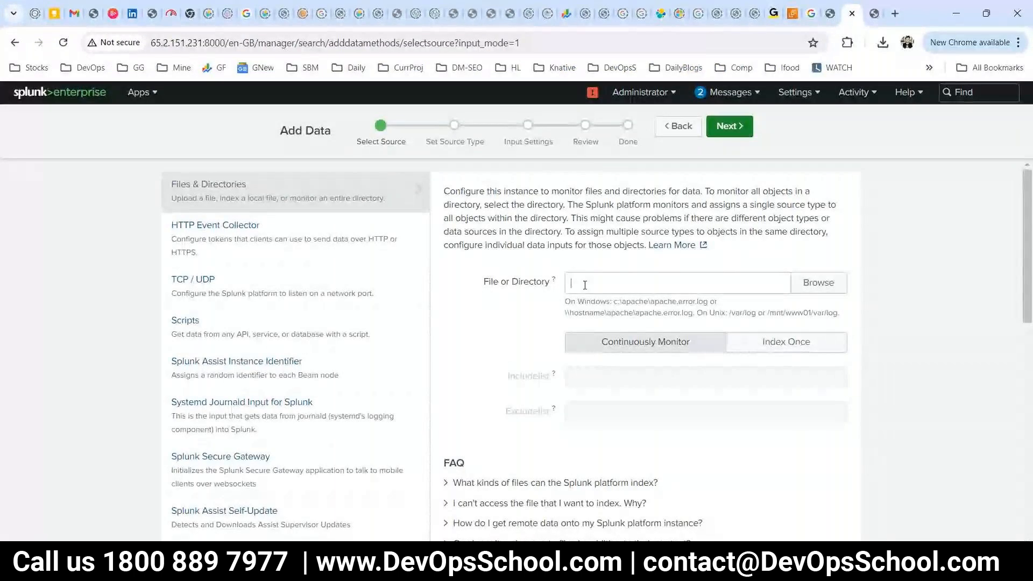
pyautogui.hotkey('alt', 'Tab')
pyautogui.doubleClick(676, 59)
pyautogui.hotkey('alt', 'Tab')
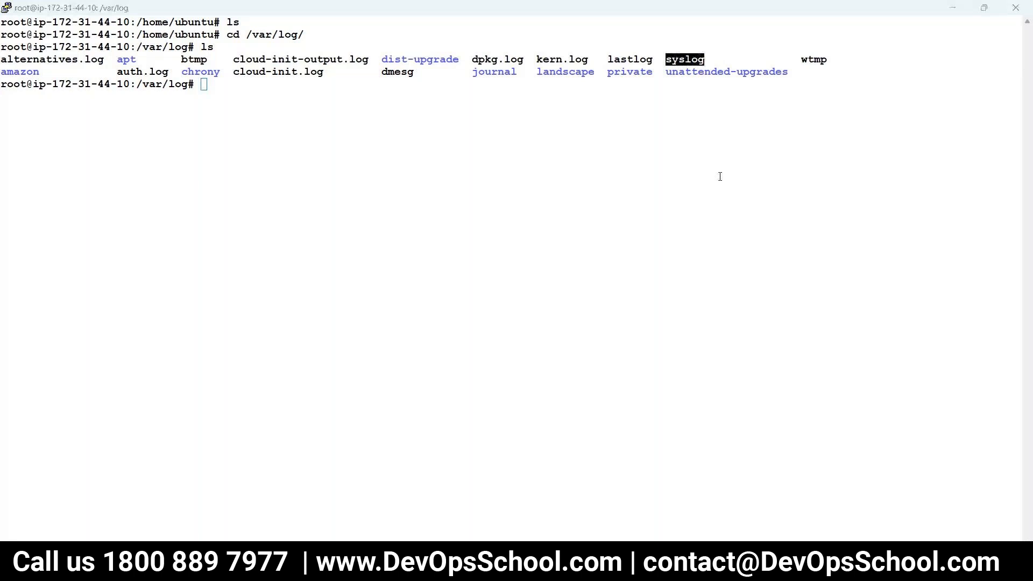
pyautogui.hotkey('ctrl', 'v')
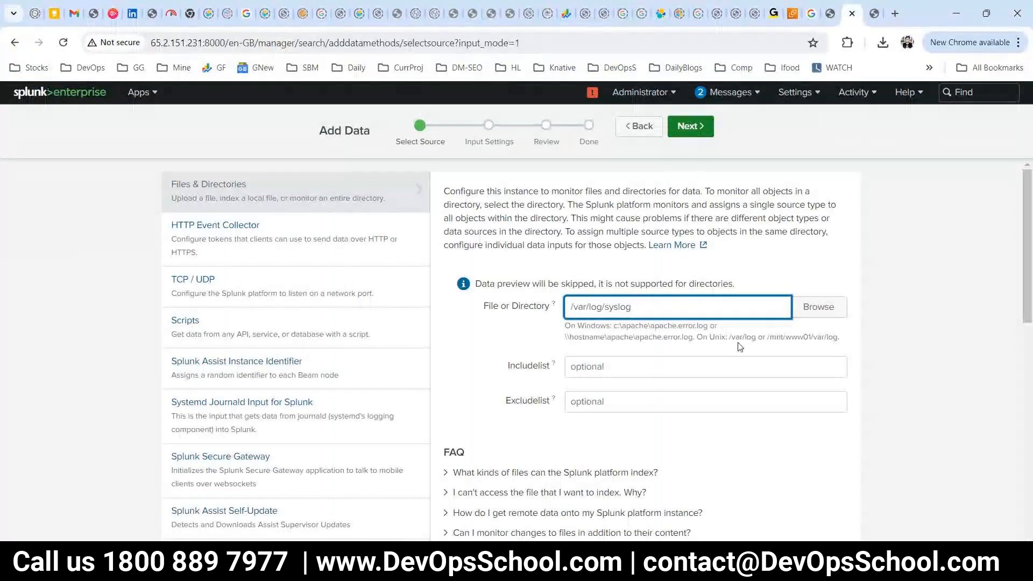
pyautogui.click(638, 300)
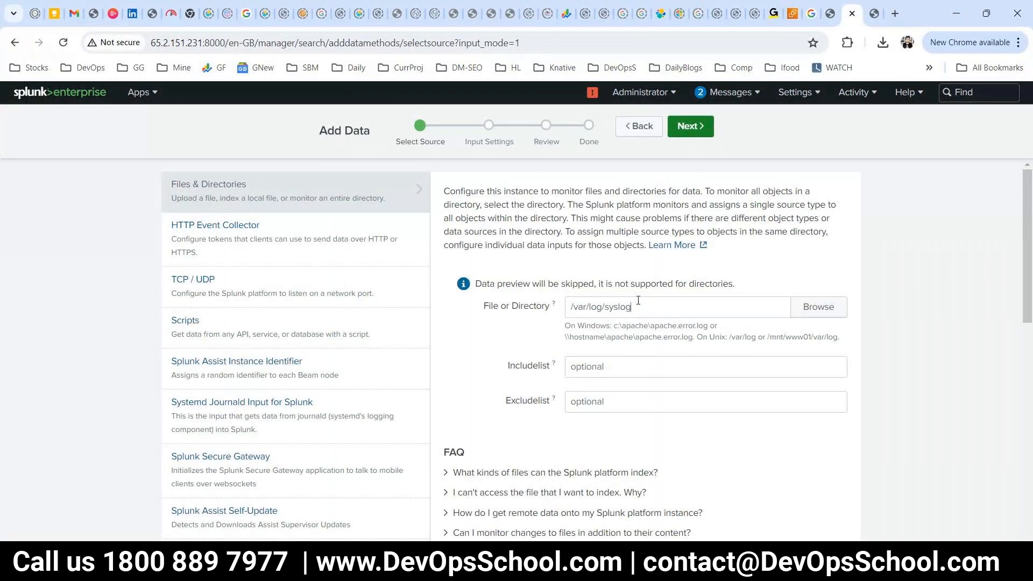
pyautogui.tripleClick(638, 300)
pyautogui.moveTo(569, 337); pyautogui.dragTo(846, 341)
pyautogui.click(475, 347)
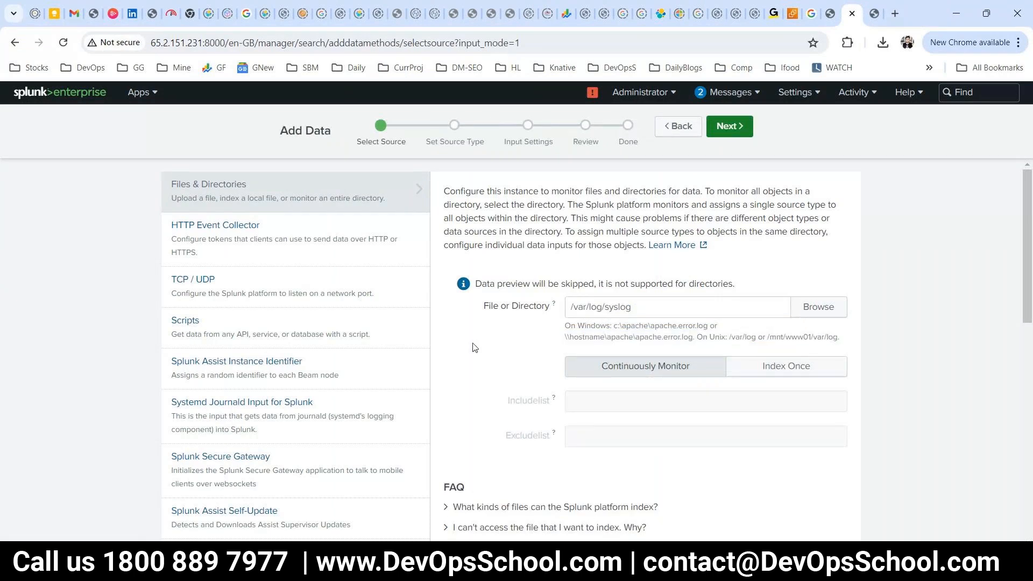
pyautogui.tripleClick(599, 307)
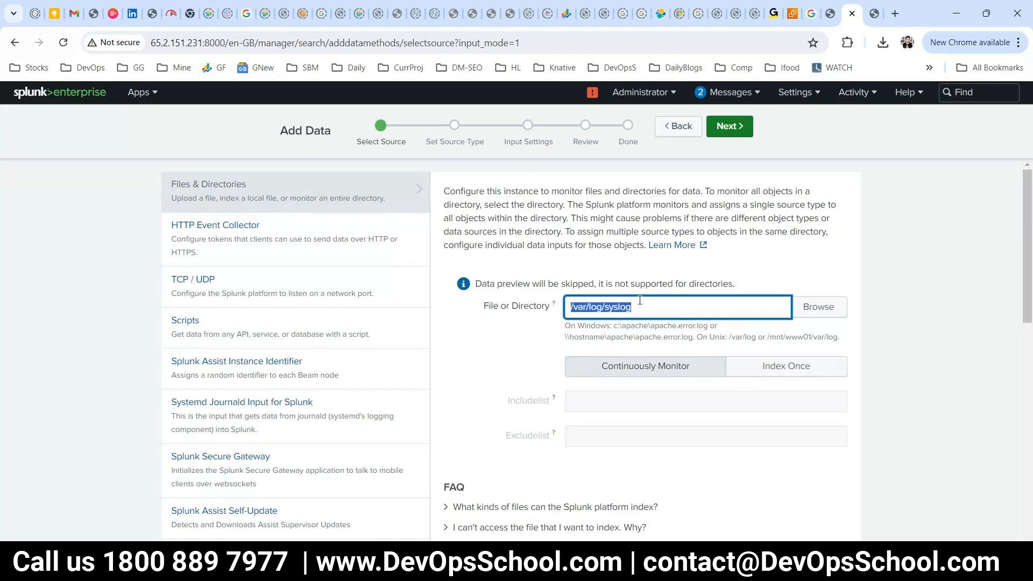
# Accept the syslog source type preview and continue to Input Settings.
pyautogui.scroll(-3, 664, 354)
pyautogui.scroll(3, 664, 354)
pyautogui.click(726, 134)
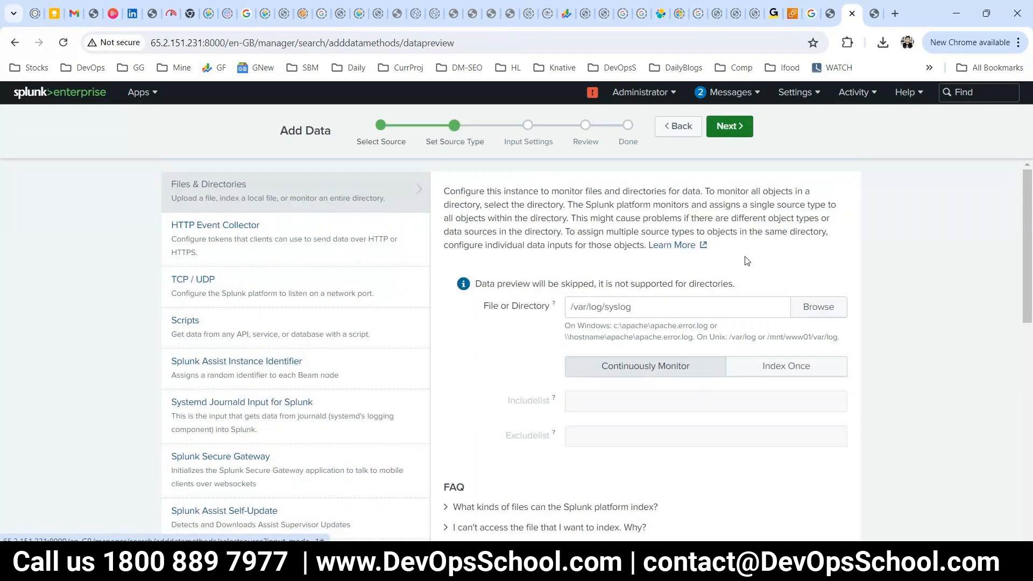
pyautogui.scroll(-5, 538, 352)
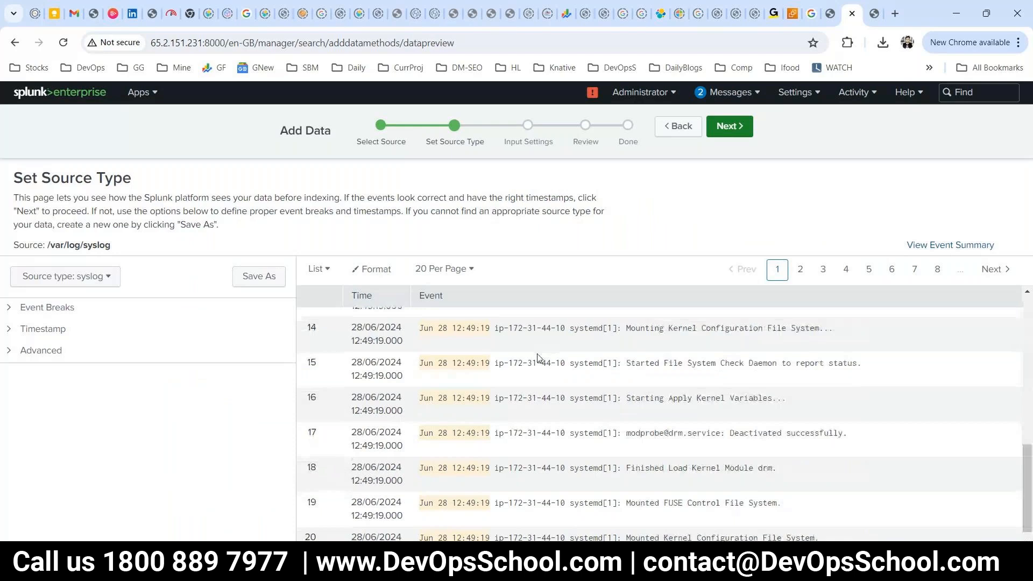
pyautogui.scroll(-1, 538, 356)
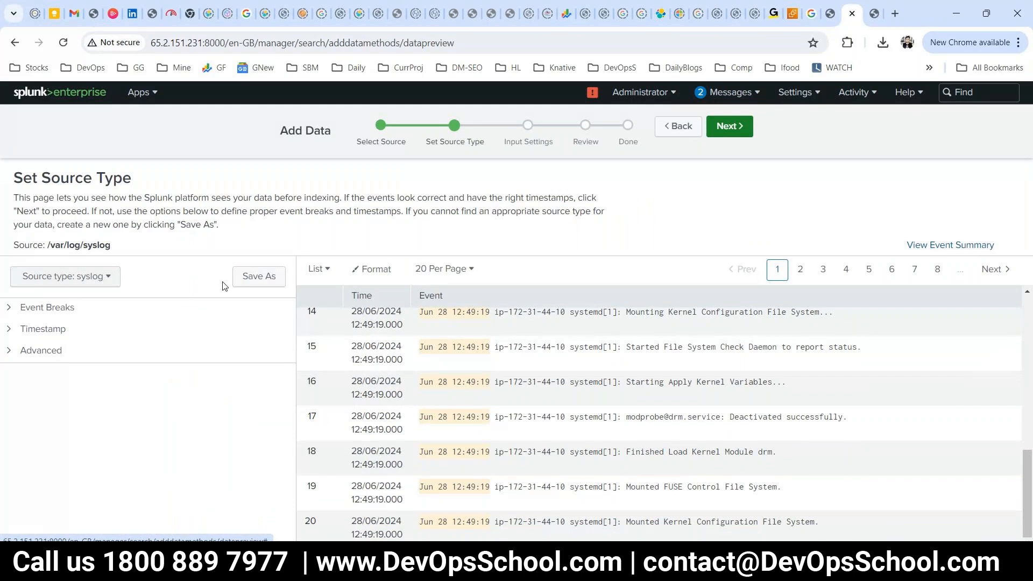
pyautogui.click(735, 135)
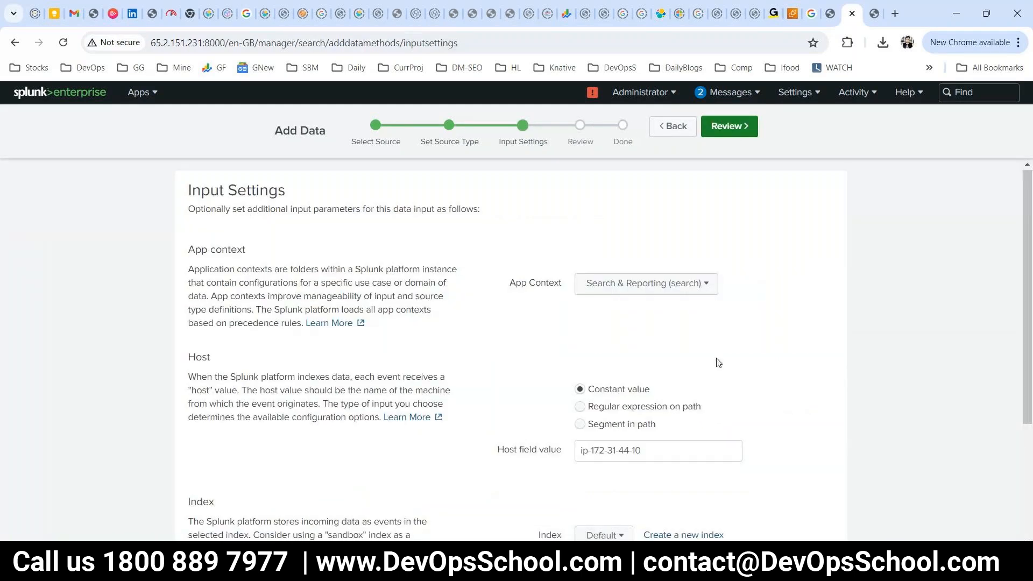
# Create and save a new index named syslog for this input.
pyautogui.scroll(-2, 719, 363)
pyautogui.moveTo(642, 317); pyautogui.dragTo(571, 316)
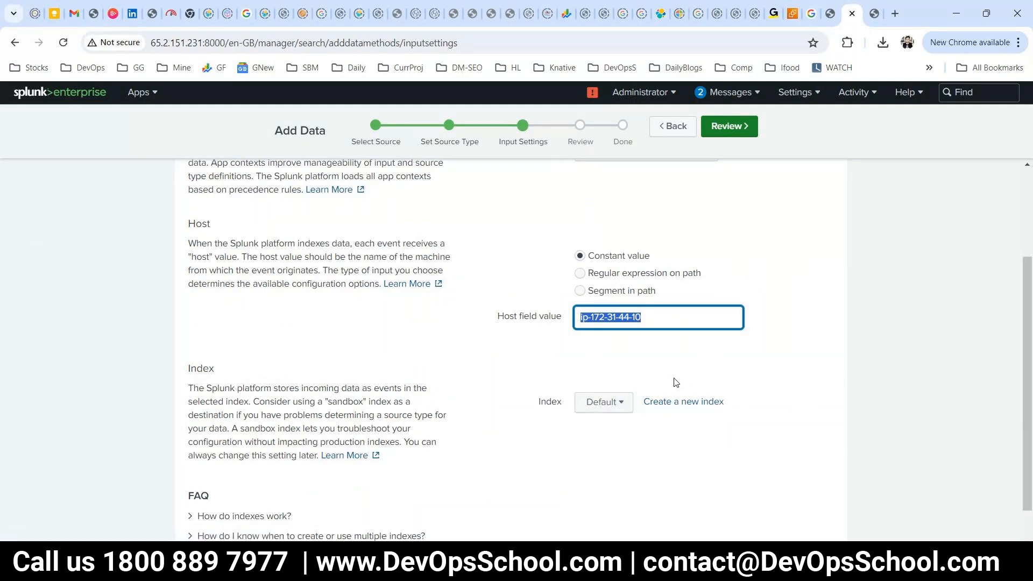
pyautogui.click(682, 402)
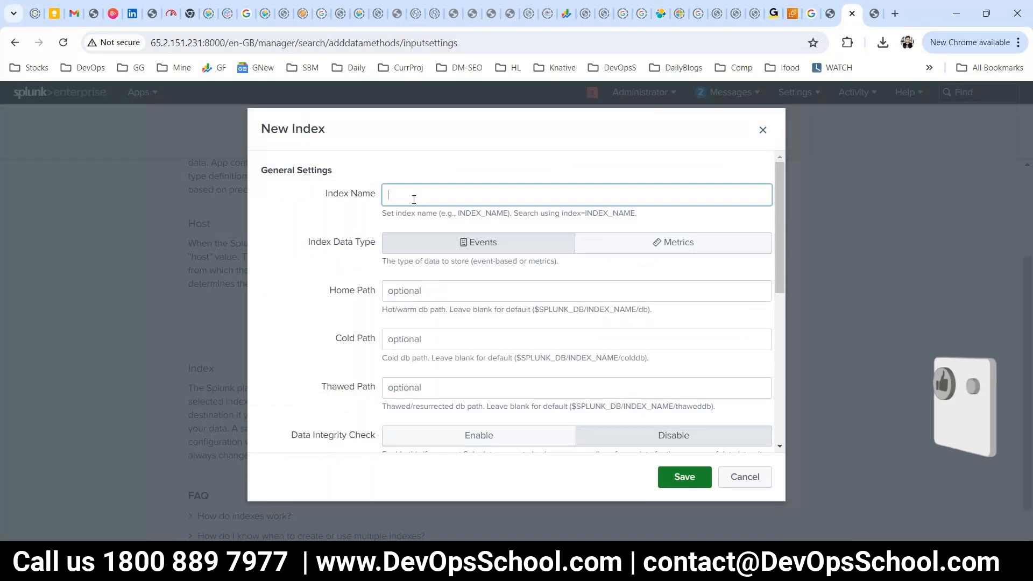
pyautogui.write('syslog')
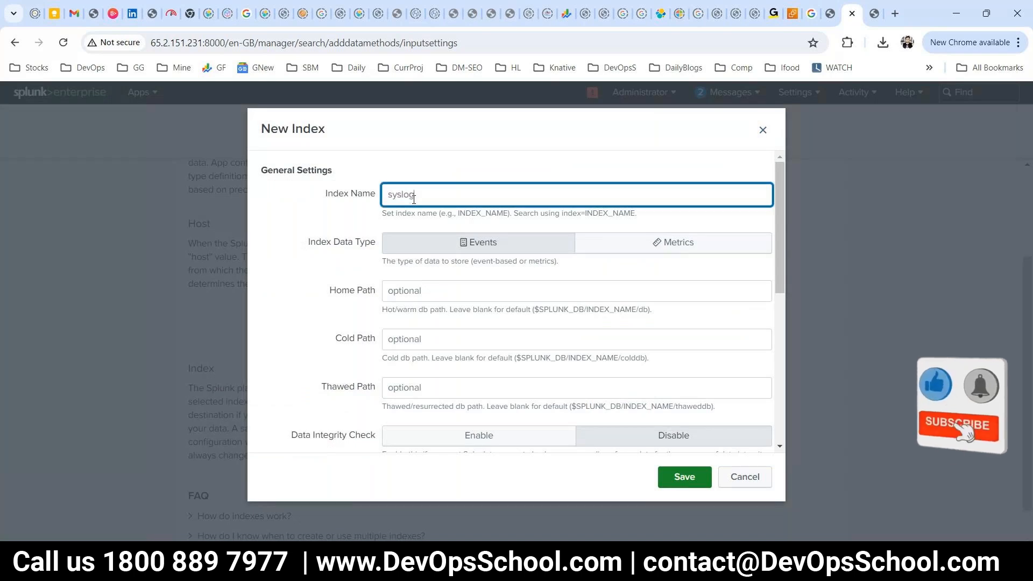
pyautogui.doubleClick(414, 196)
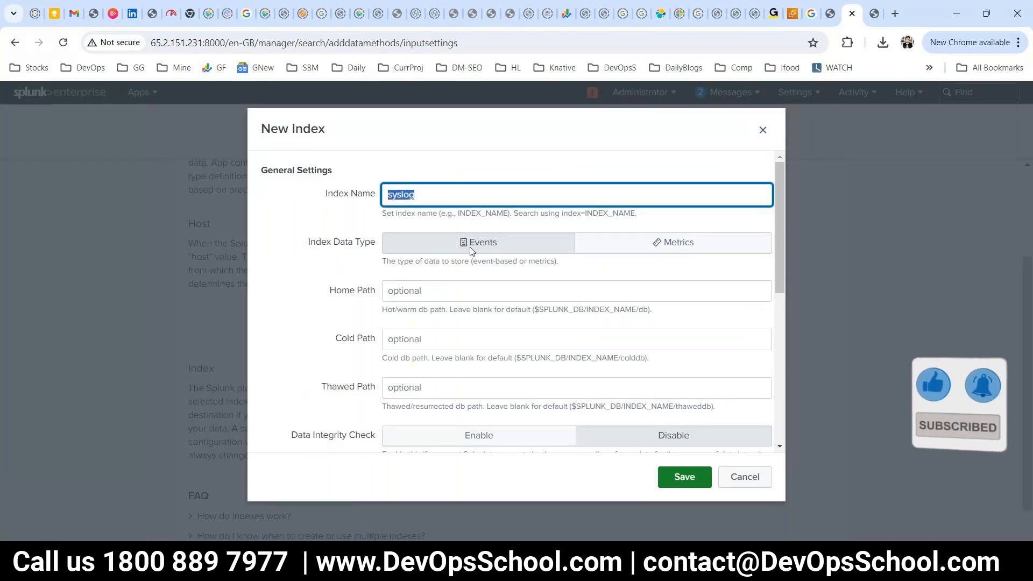
pyautogui.click(661, 480)
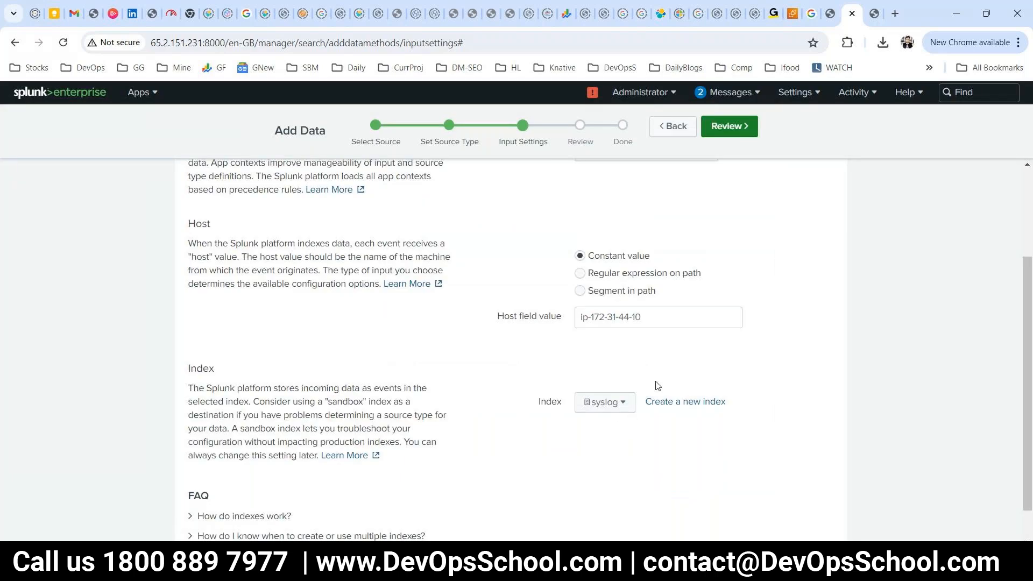
# Review the input summary, submit it, and start searching the syslog data.
pyautogui.scroll(-1, 648, 375)
pyautogui.scroll(2, 648, 375)
pyautogui.scroll(1, 648, 371)
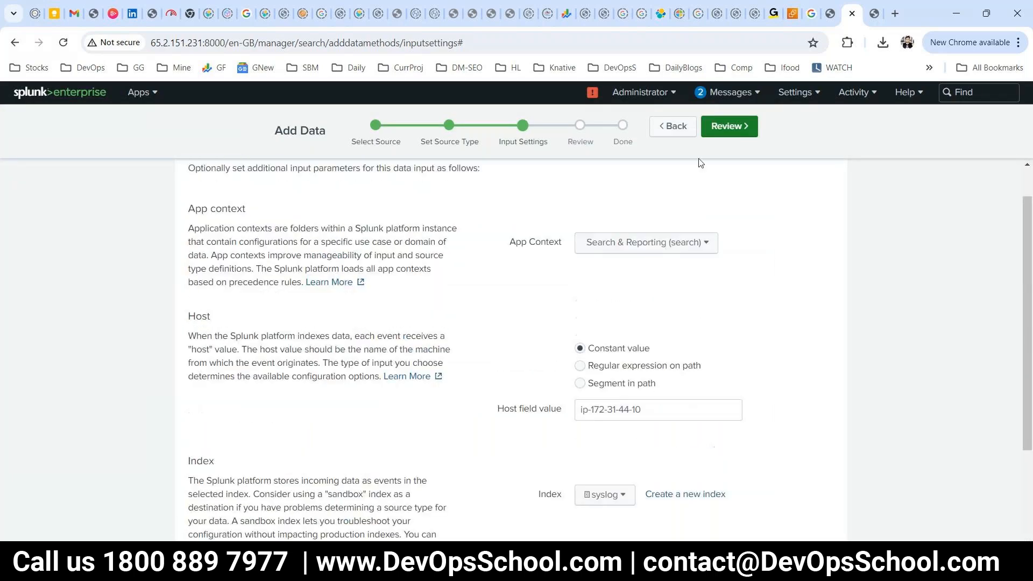
pyautogui.click(728, 126)
pyautogui.moveTo(312, 219); pyautogui.dragTo(675, 364)
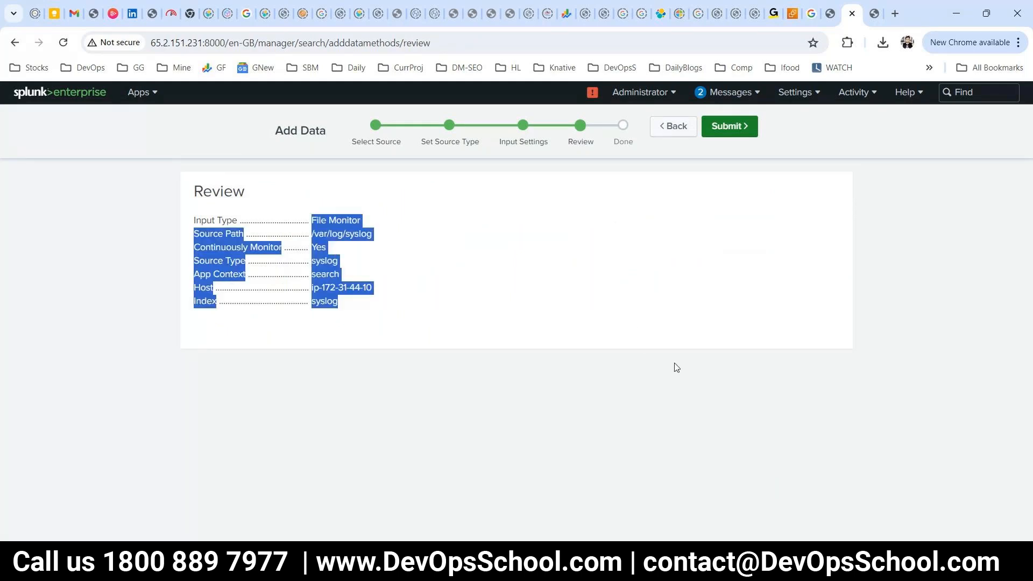
pyautogui.click(755, 127)
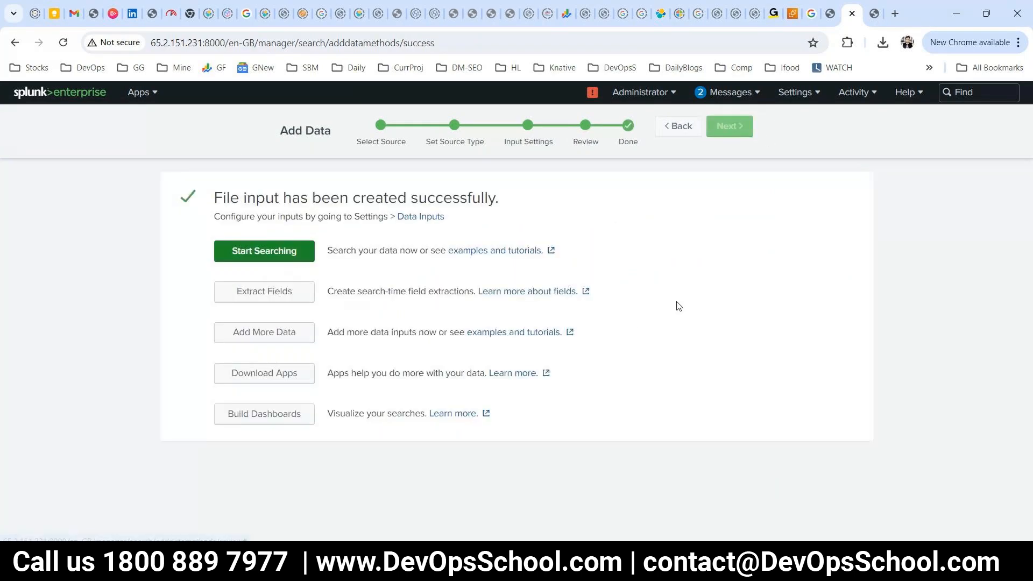
pyautogui.click(245, 260)
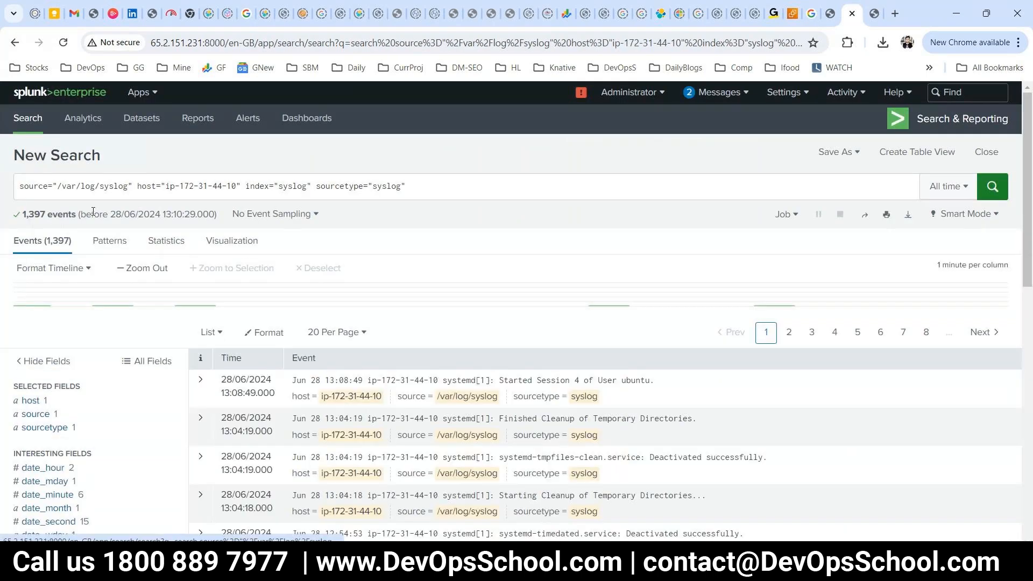
pyautogui.doubleClick(28, 186)
pyautogui.click(123, 187)
pyautogui.moveTo(62, 187); pyautogui.dragTo(240, 187)
pyautogui.click(294, 186)
pyautogui.doubleClick(294, 187)
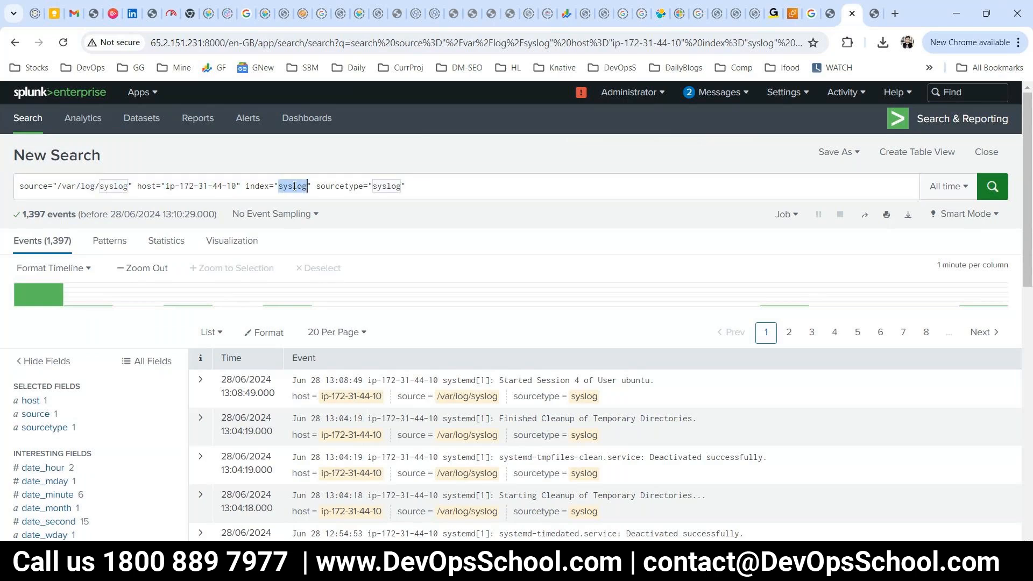
pyautogui.click(426, 187)
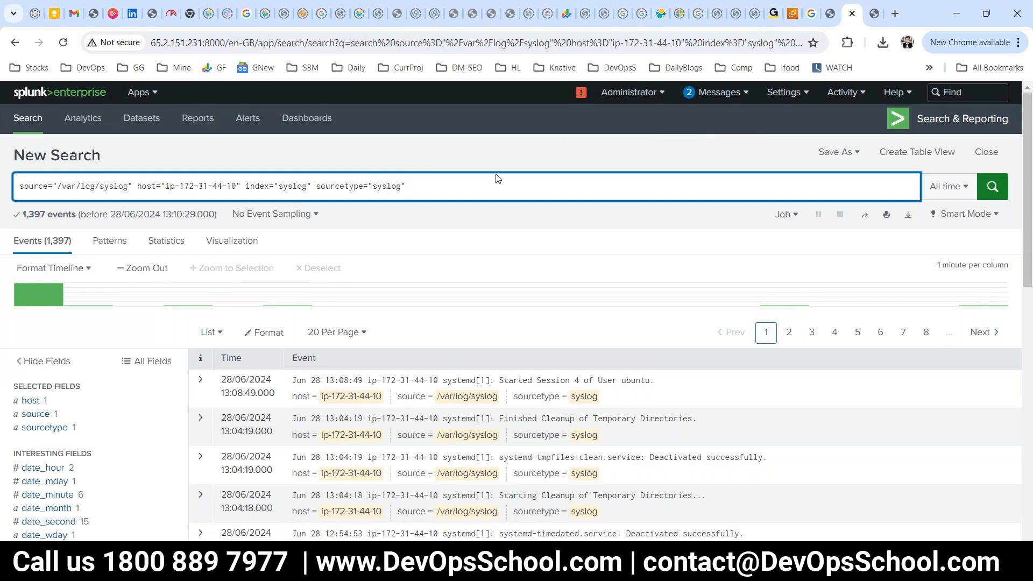
pyautogui.write('err')
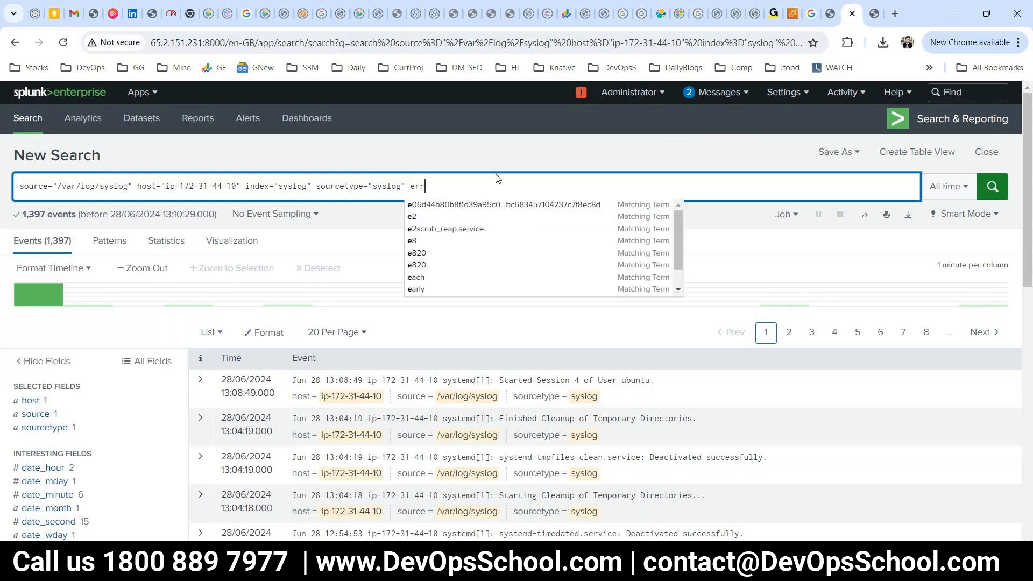
pyautogui.write('or')
pyautogui.press('Return')
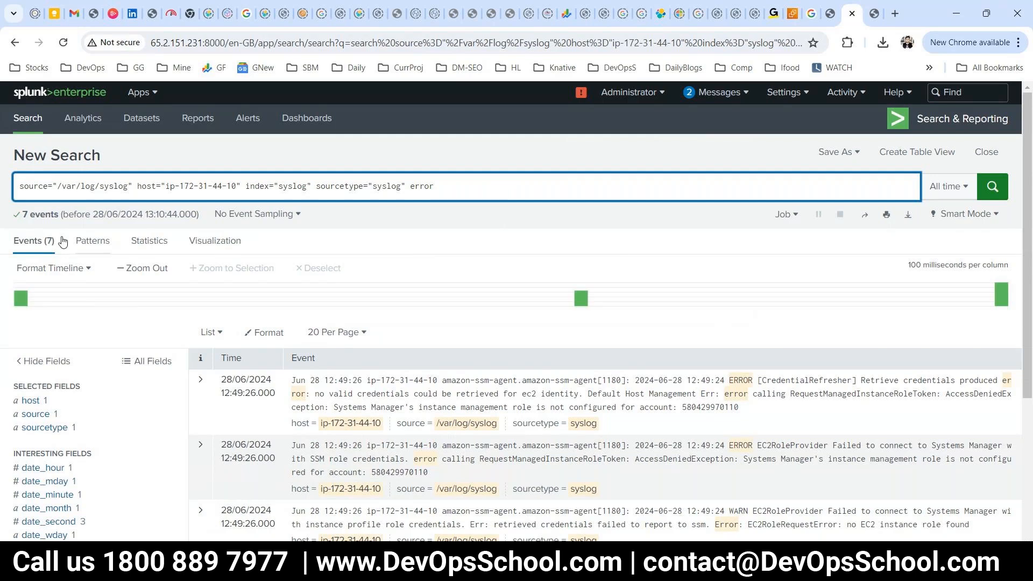
pyautogui.scroll(-1, 549, 380)
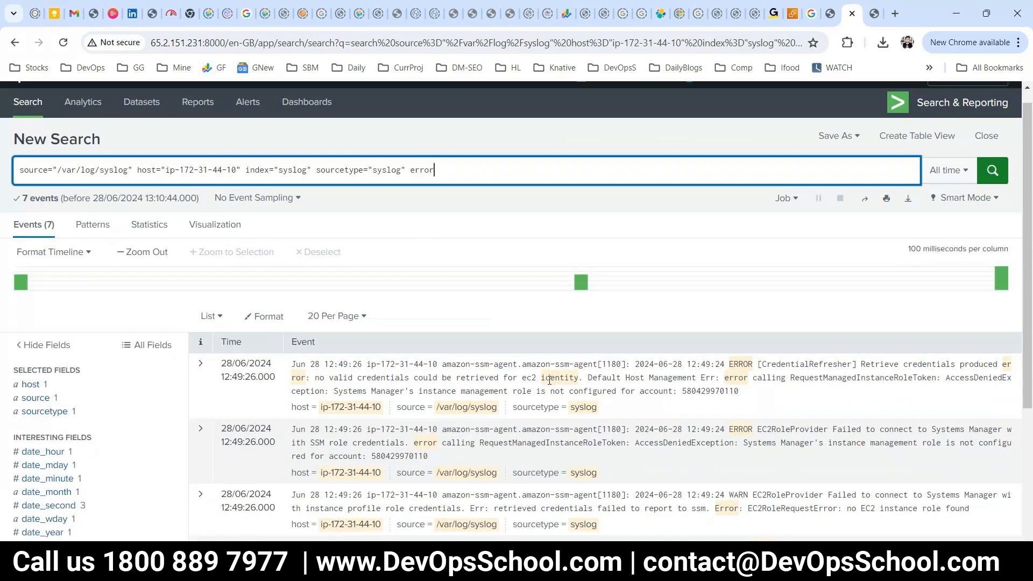
pyautogui.scroll(-2, 550, 379)
pyautogui.moveTo(739, 246); pyautogui.dragTo(756, 275)
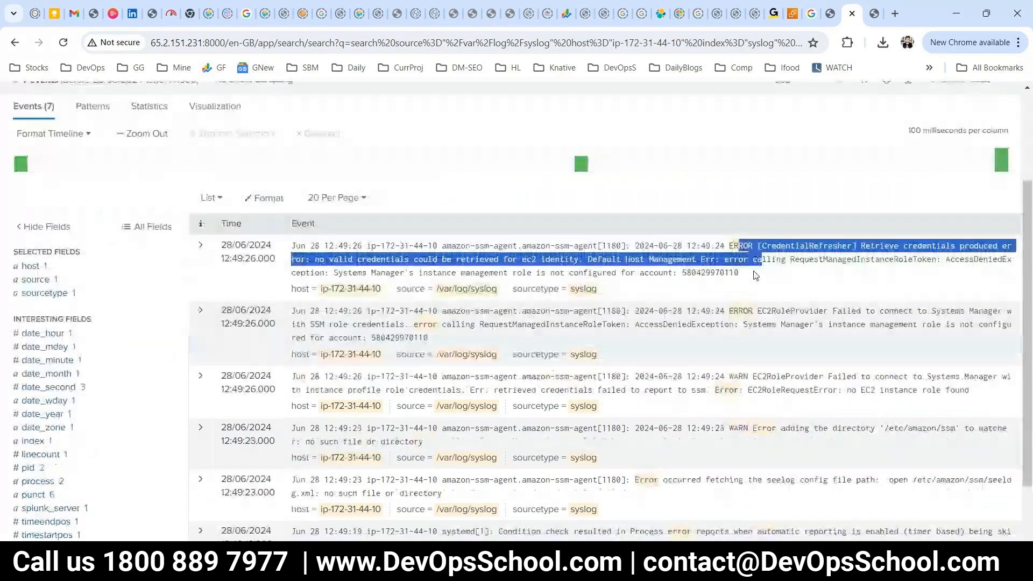
pyautogui.click(765, 263)
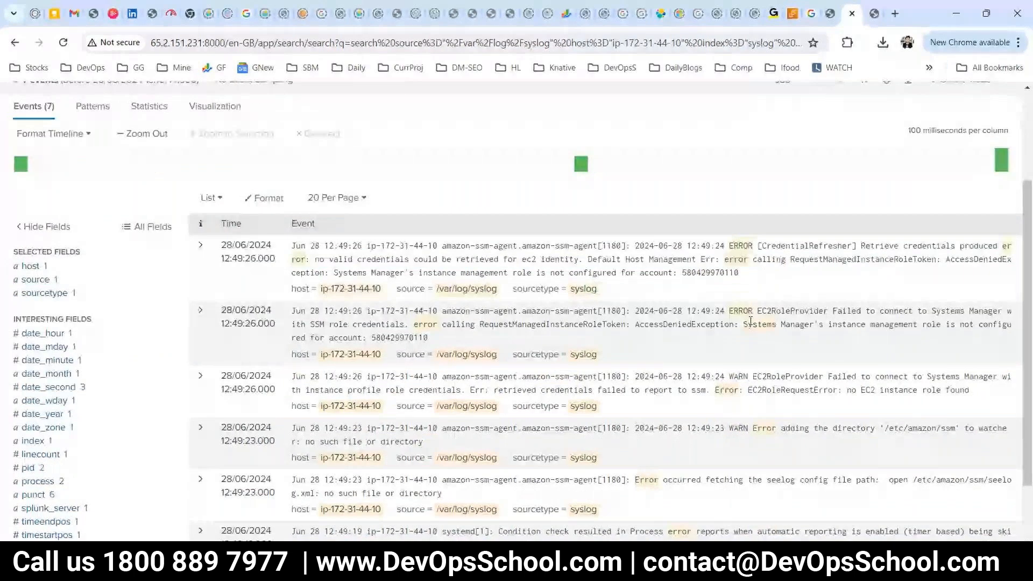
pyautogui.scroll(-1, 751, 321)
pyautogui.moveTo(751, 315); pyautogui.dragTo(762, 386)
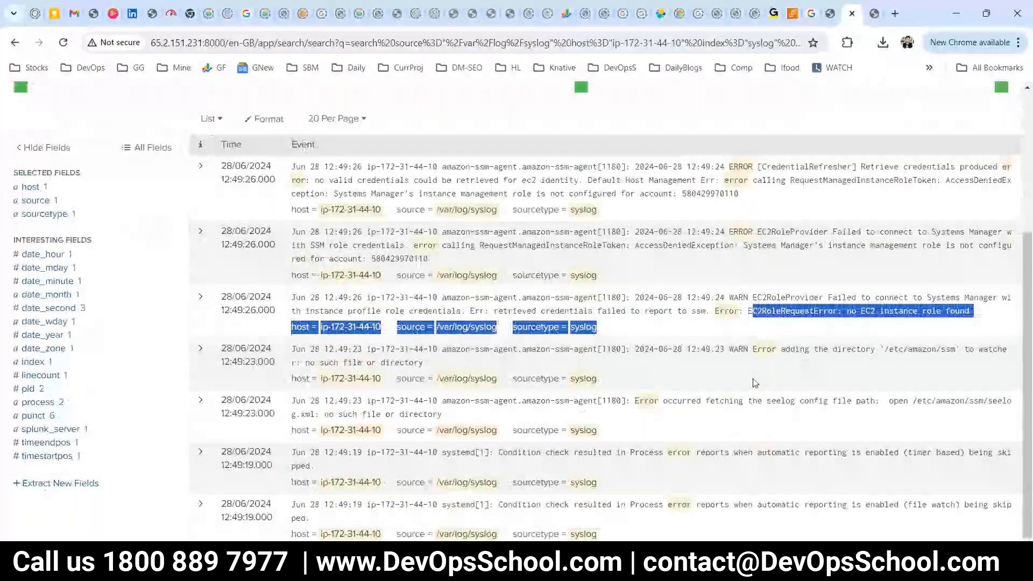
pyautogui.moveTo(725, 349); pyautogui.dragTo(733, 352)
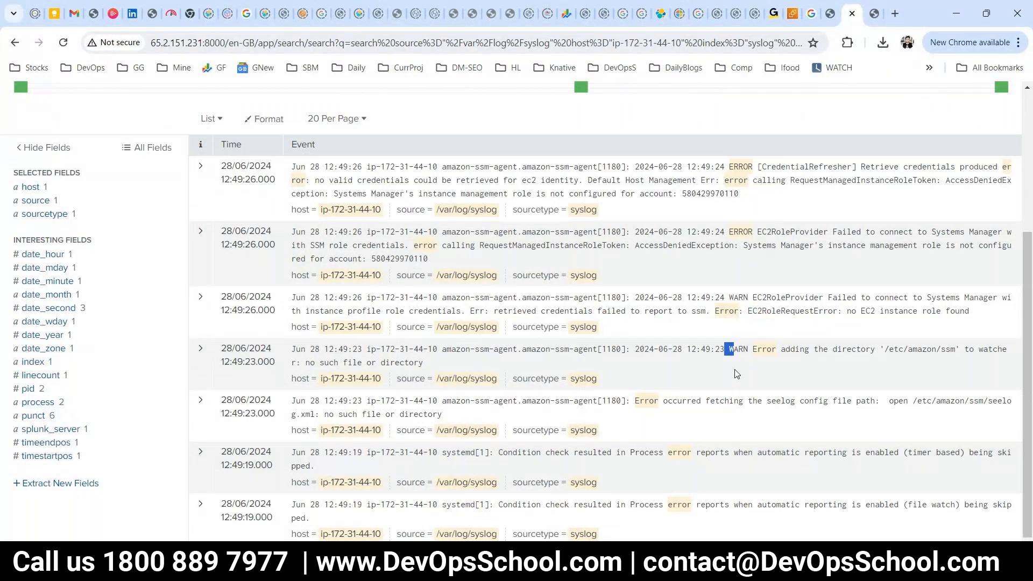
pyautogui.moveTo(744, 452); pyautogui.dragTo(315, 466)
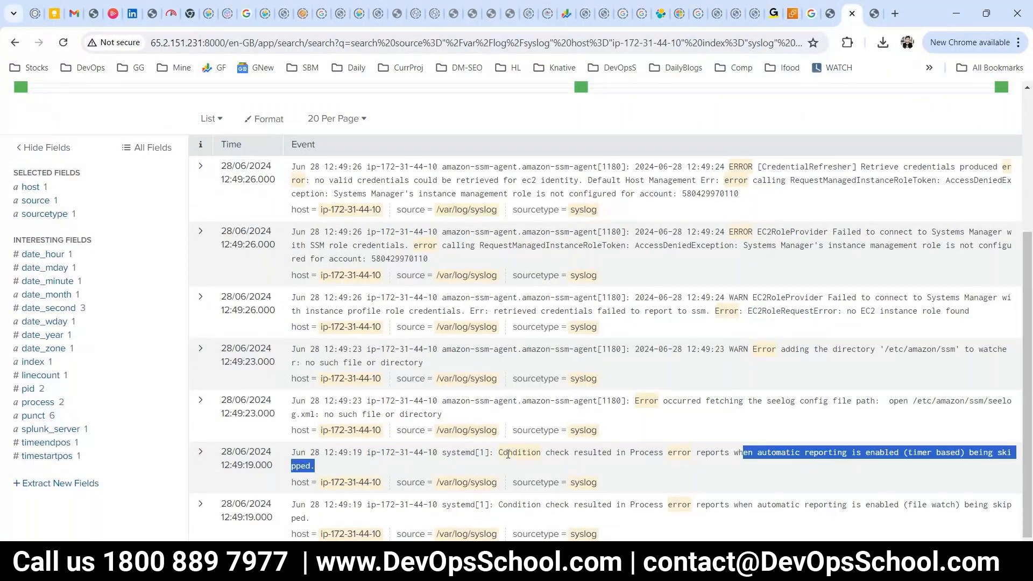
pyautogui.scroll(2, 541, 347)
pyautogui.scroll(3, 541, 347)
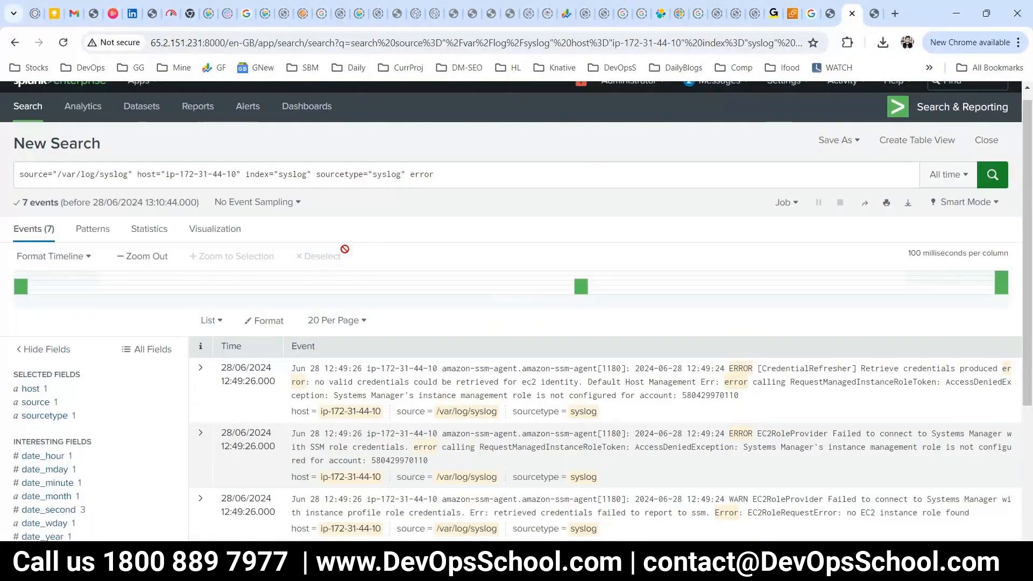
pyautogui.click(407, 174)
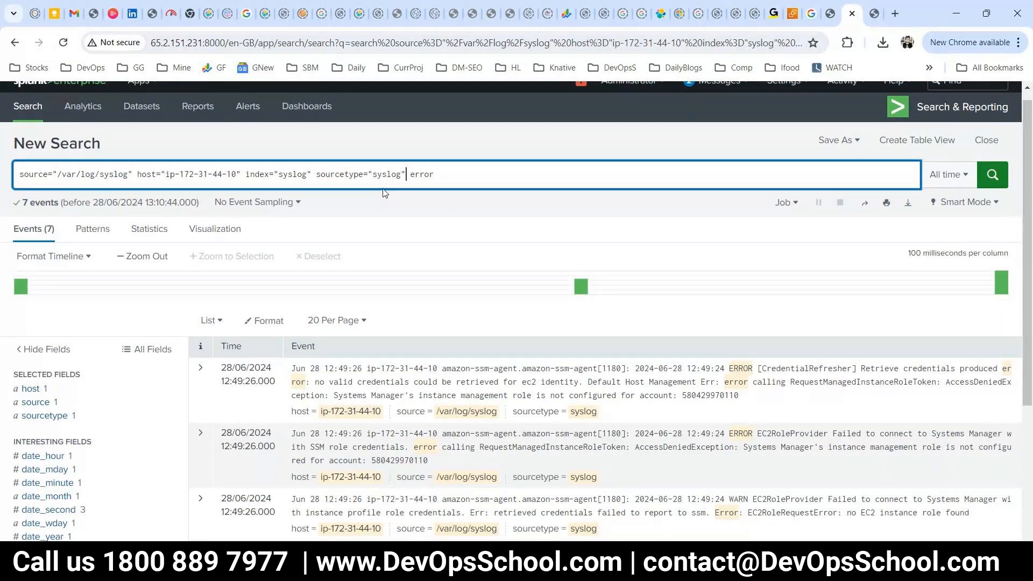
pyautogui.scroll(1, 619, 268)
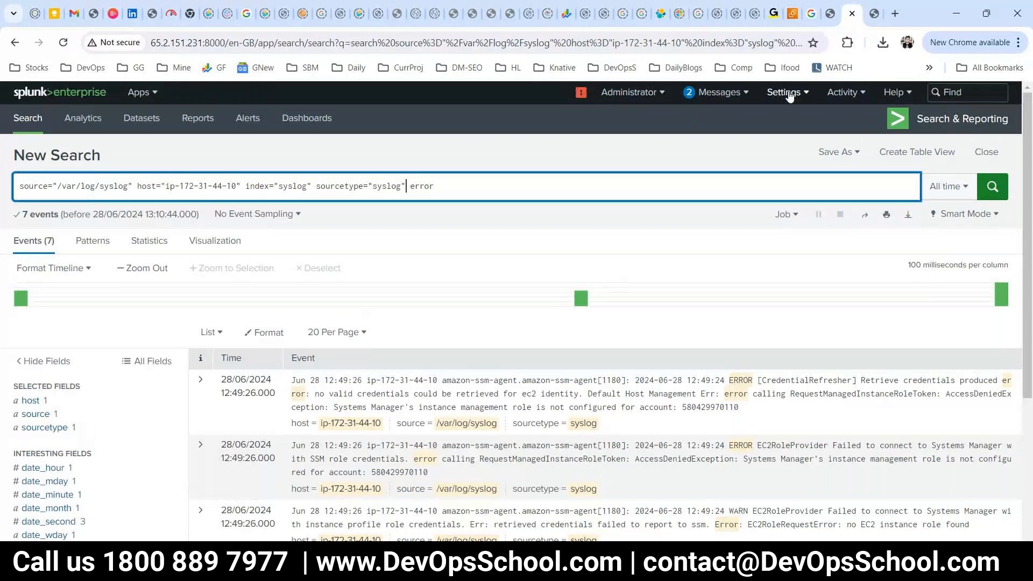
# Go to Settings > Add Data, scroll the onboarding categories, and select Cloud computing.
pyautogui.click(789, 96)
pyautogui.click(640, 175)
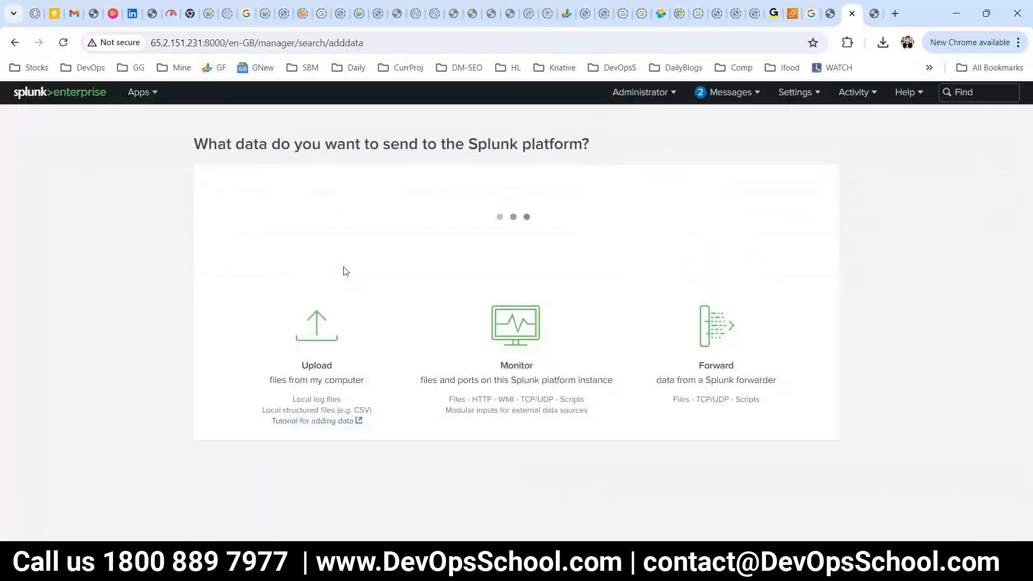
pyautogui.scroll(-2, 552, 306)
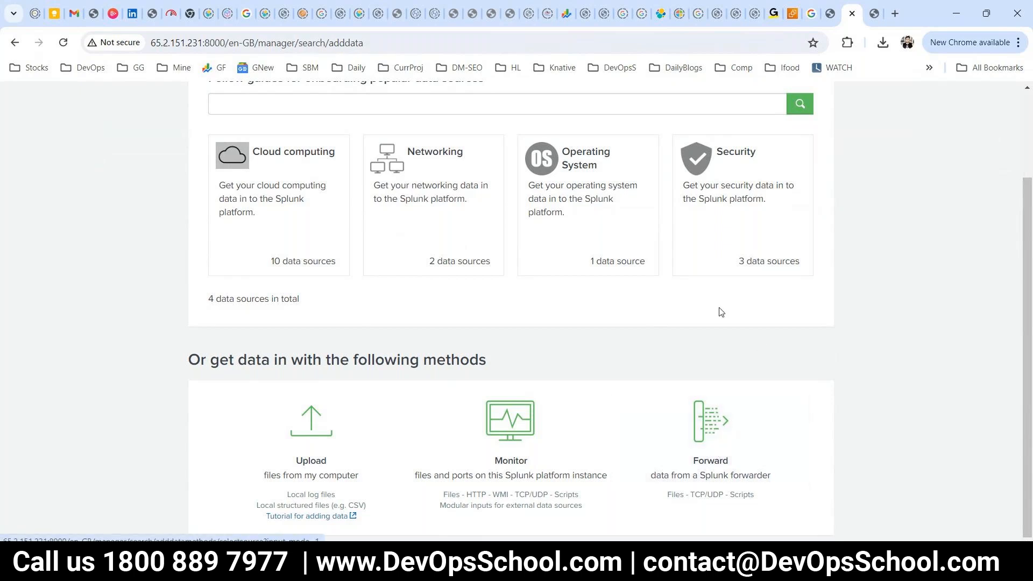
pyautogui.scroll(1, 392, 327)
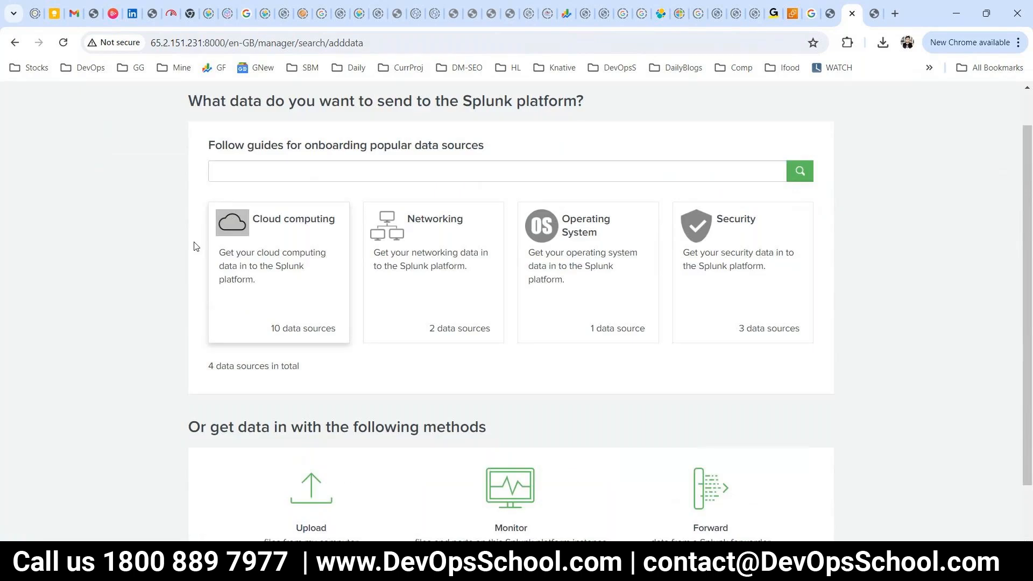
pyautogui.moveTo(178, 234); pyautogui.dragTo(281, 253)
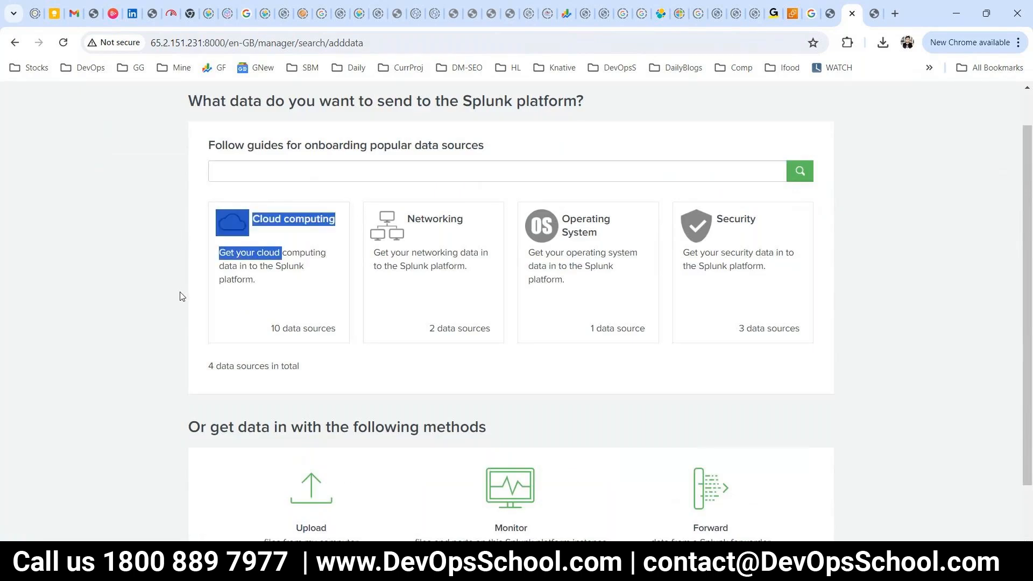
pyautogui.click(179, 296)
# Scroll through the ten Cloud computing AWS data sources, then close the list.
pyautogui.click(294, 329)
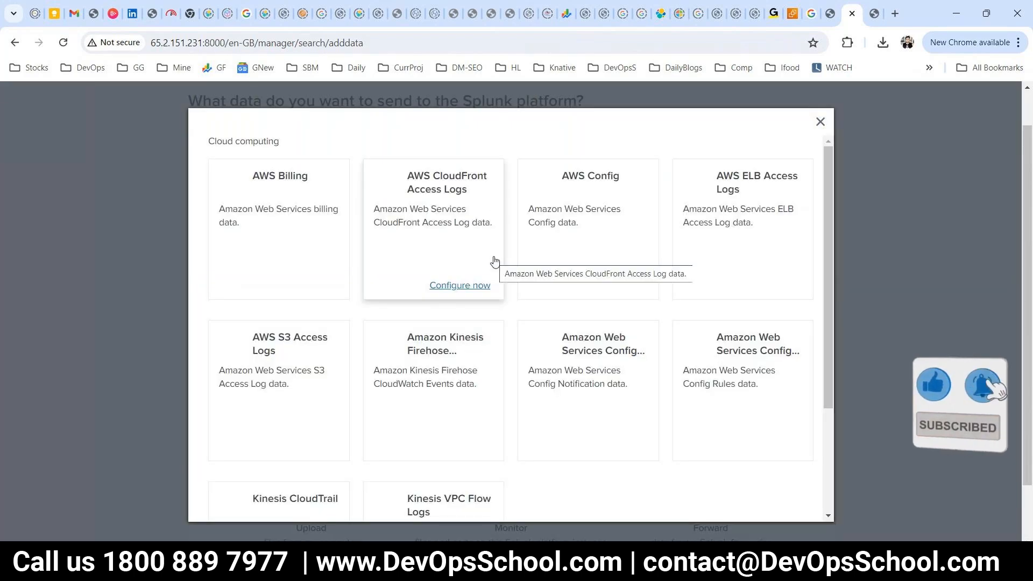
pyautogui.scroll(-1, 542, 362)
pyautogui.scroll(-2, 542, 362)
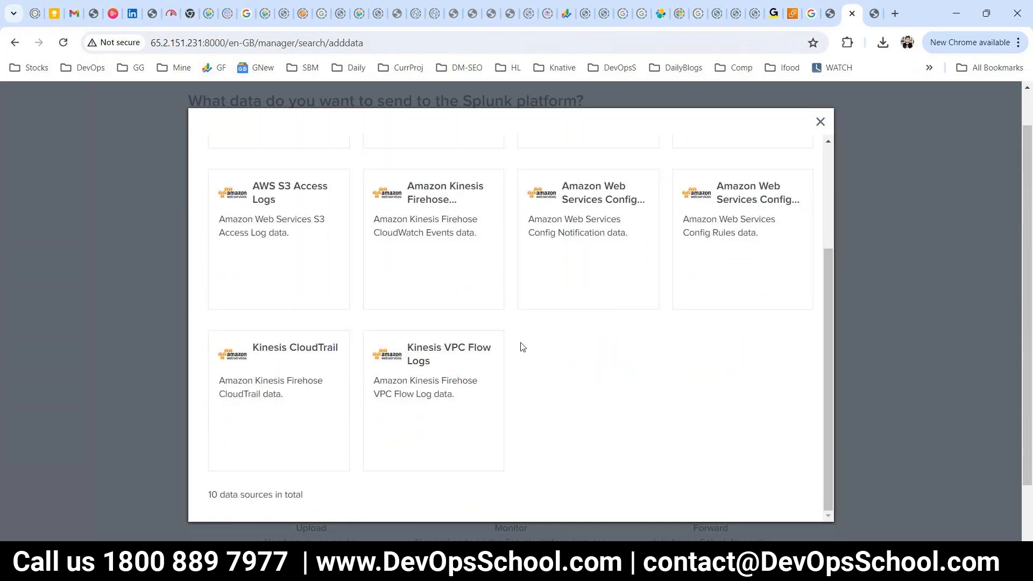
pyautogui.scroll(2, 484, 338)
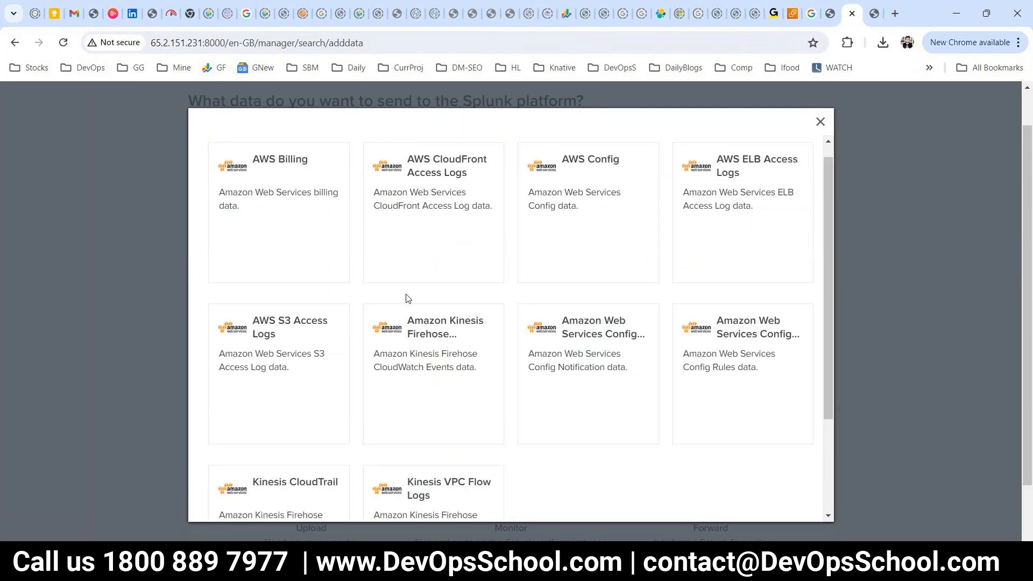
pyautogui.scroll(-1, 405, 300)
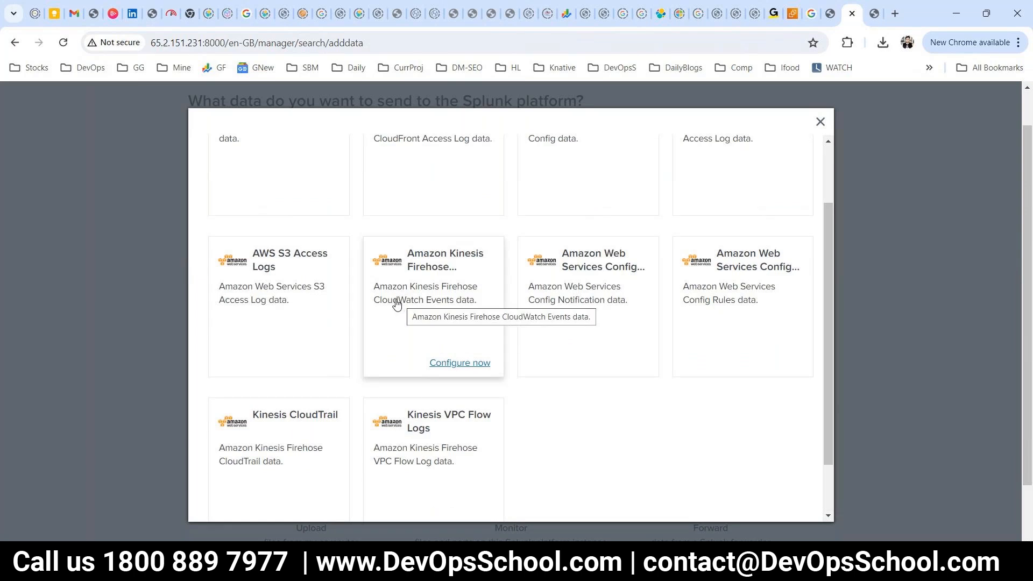
pyautogui.scroll(-1, 397, 311)
pyautogui.scroll(-1, 396, 311)
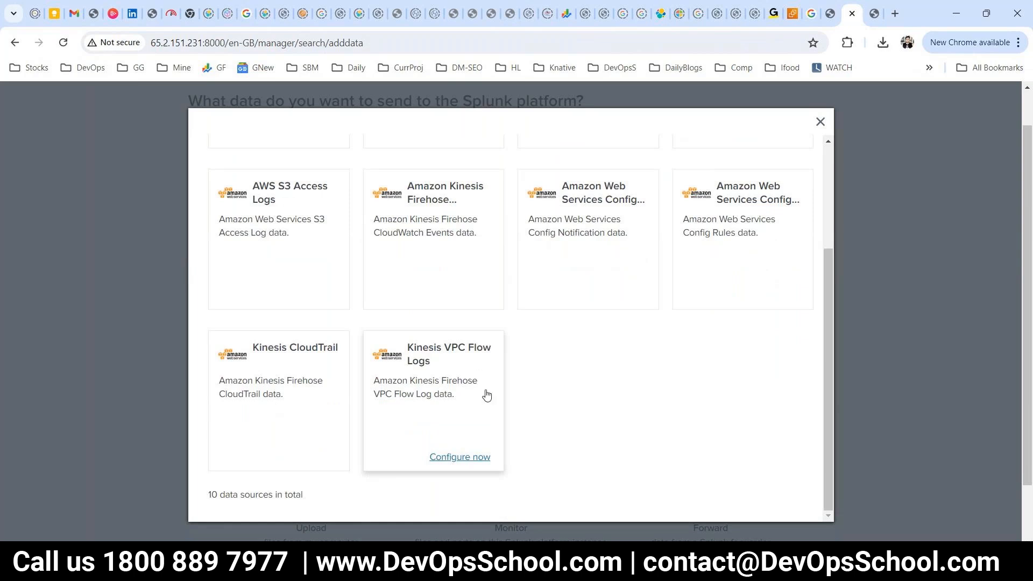
pyautogui.scroll(1, 474, 387)
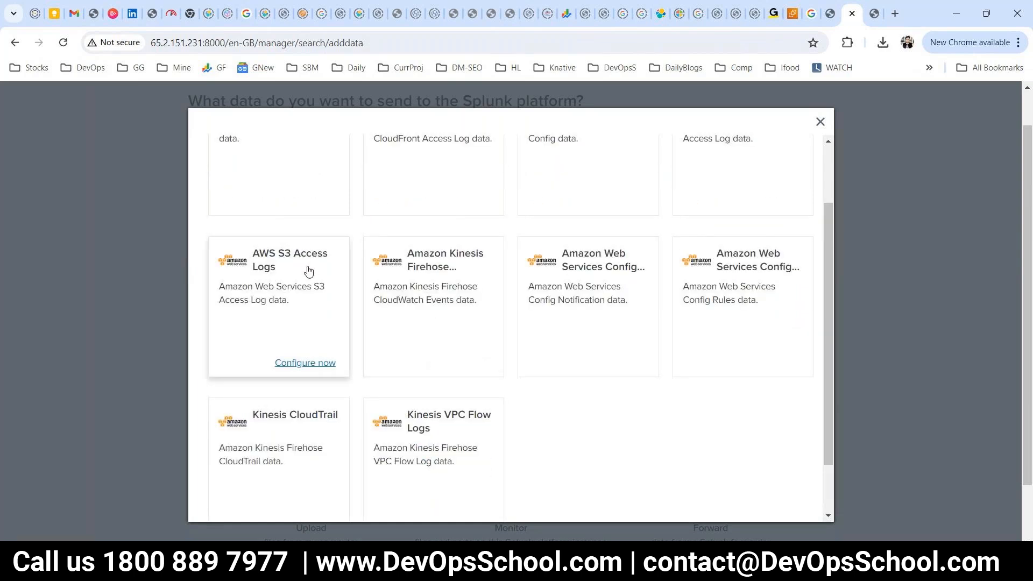
pyautogui.scroll(2, 308, 272)
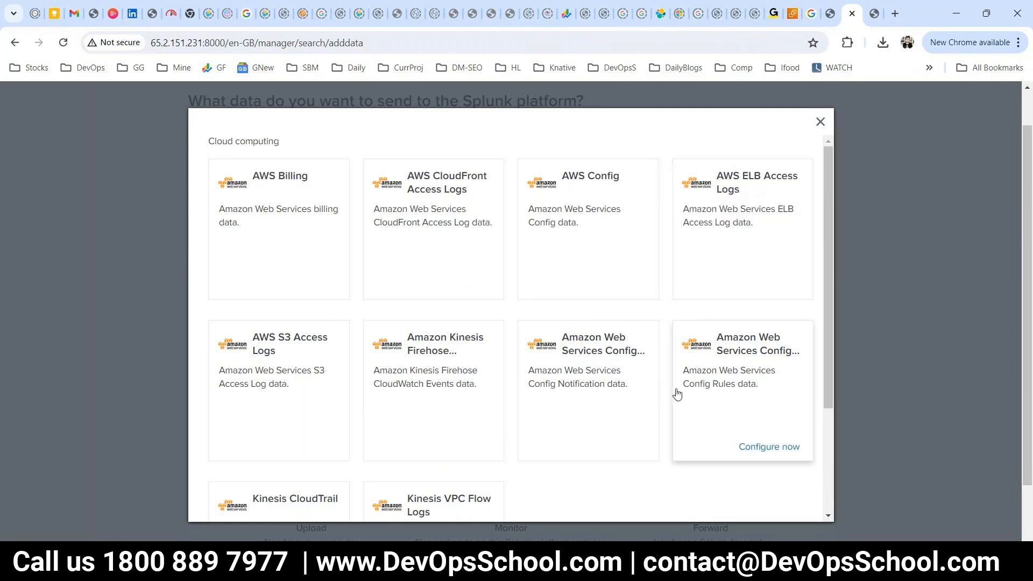
pyautogui.scroll(-1, 560, 440)
pyautogui.scroll(-2, 560, 440)
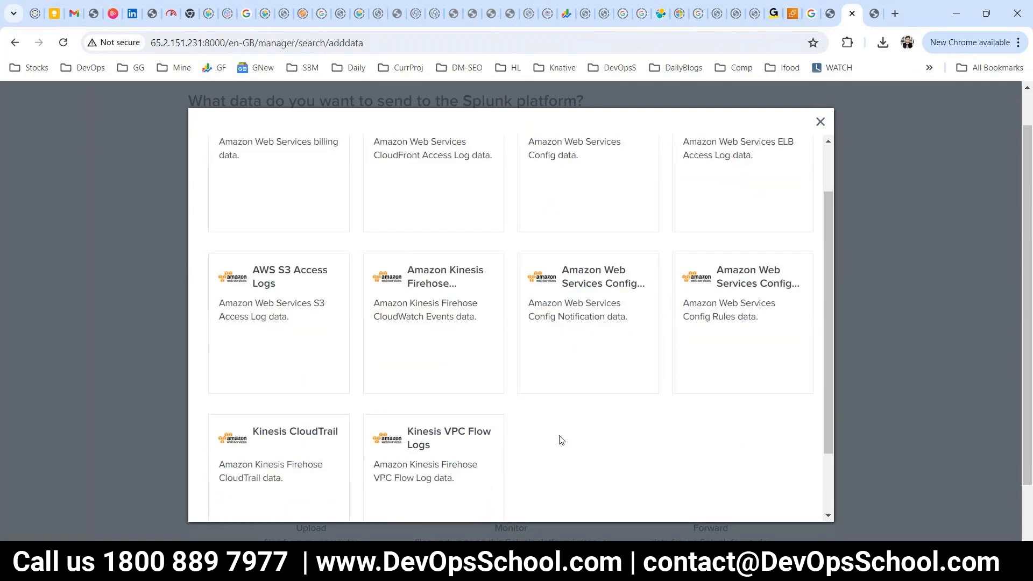
pyautogui.scroll(-3, 560, 441)
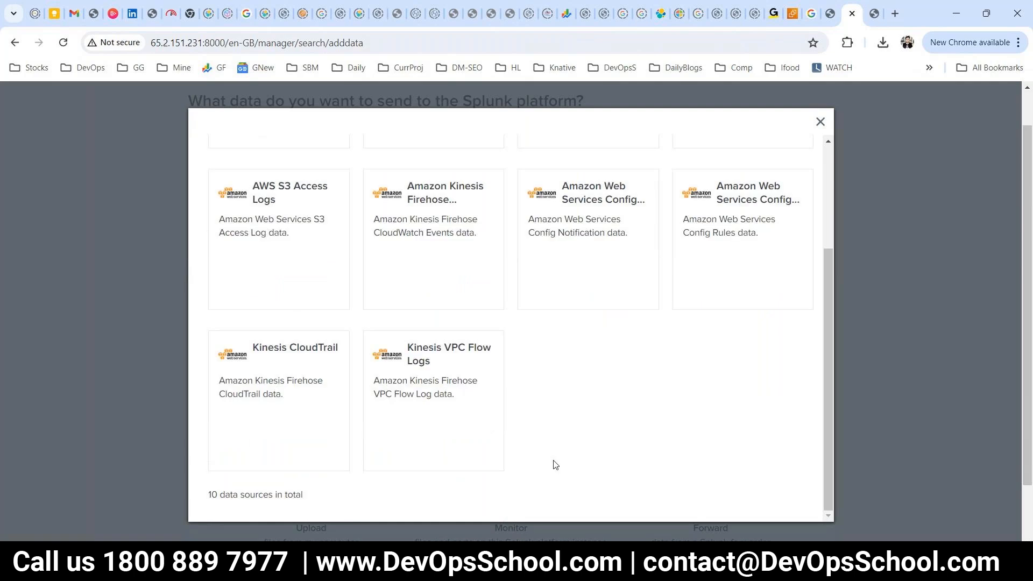
pyautogui.scroll(2, 548, 474)
pyautogui.scroll(5, 473, 269)
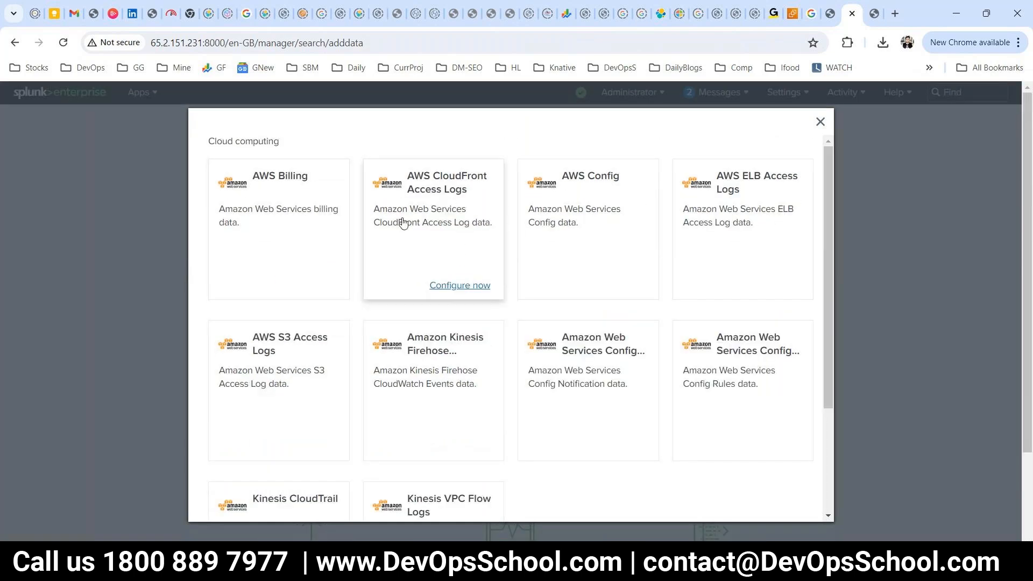
pyautogui.click(818, 124)
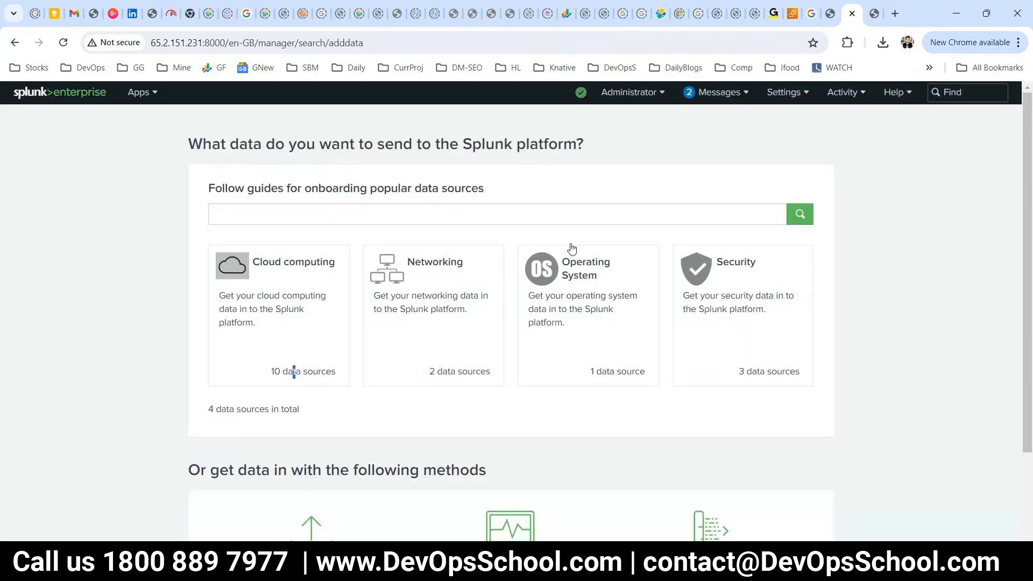
# Open and close the Networking and Security data-source lists.
pyautogui.click(437, 292)
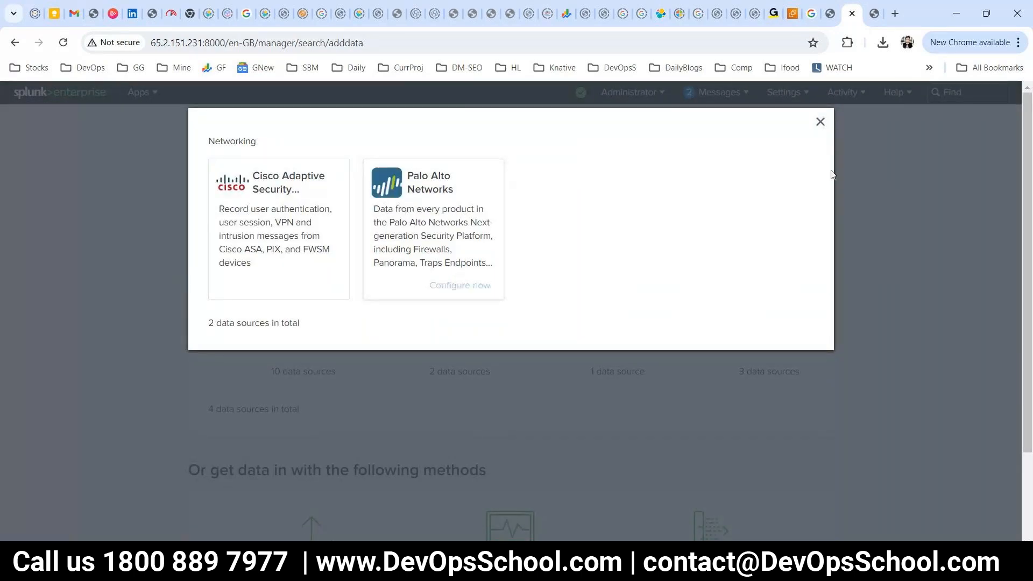
pyautogui.click(817, 123)
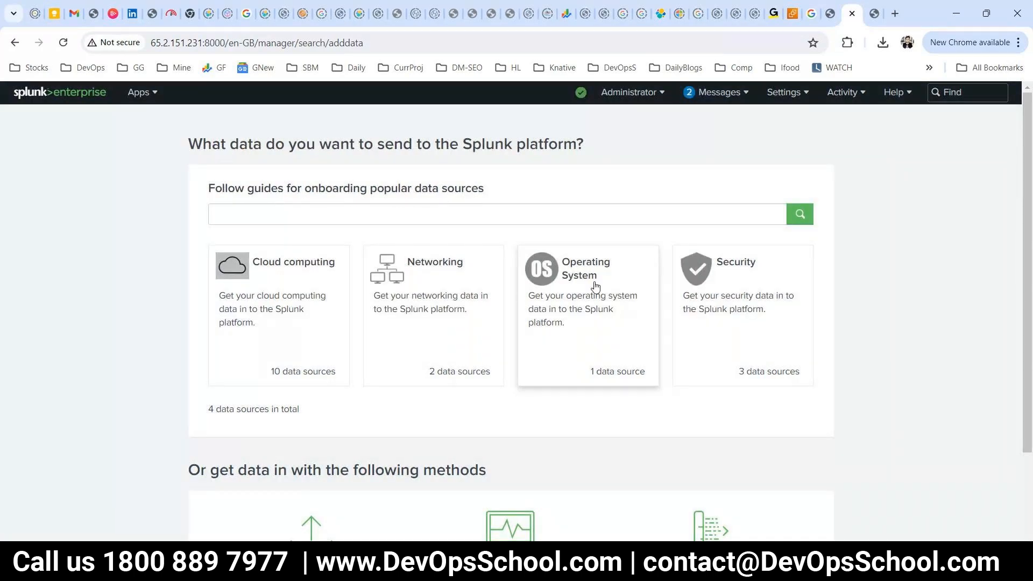
pyautogui.click(710, 301)
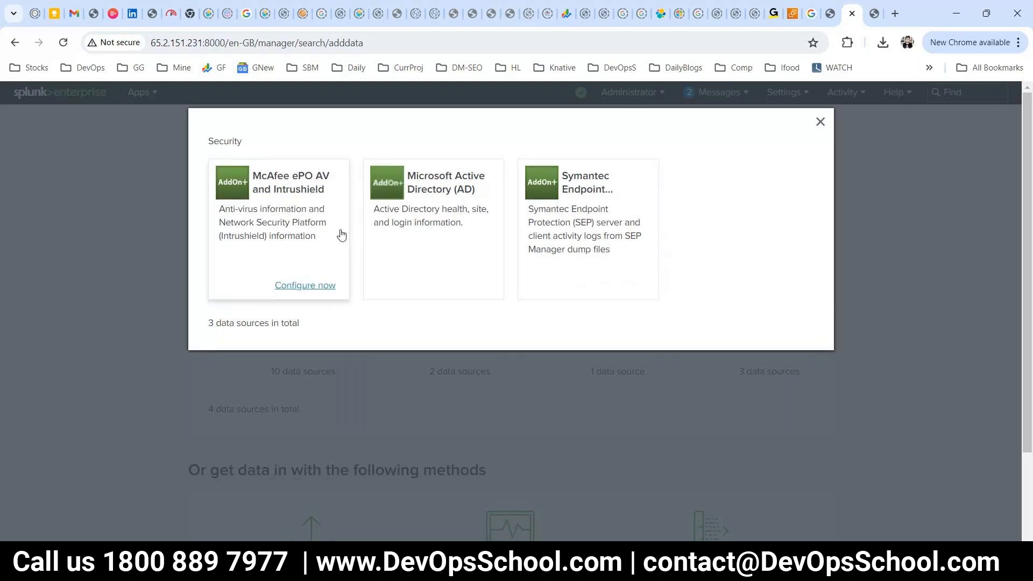
pyautogui.click(821, 122)
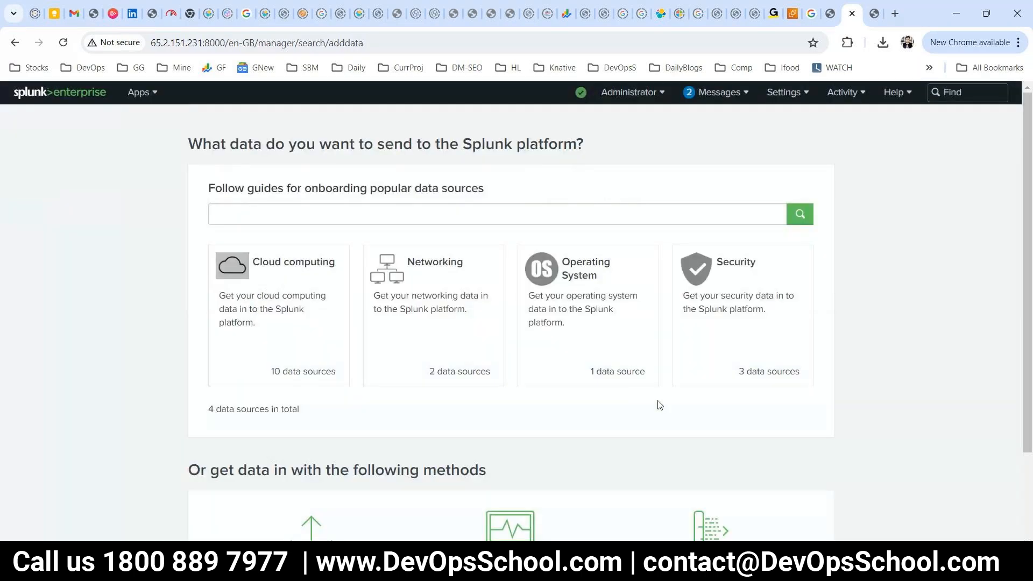
# Reload Settings > Add Data, then return to the Splunk home page.
pyautogui.scroll(-2, 659, 407)
pyautogui.scroll(1, 571, 374)
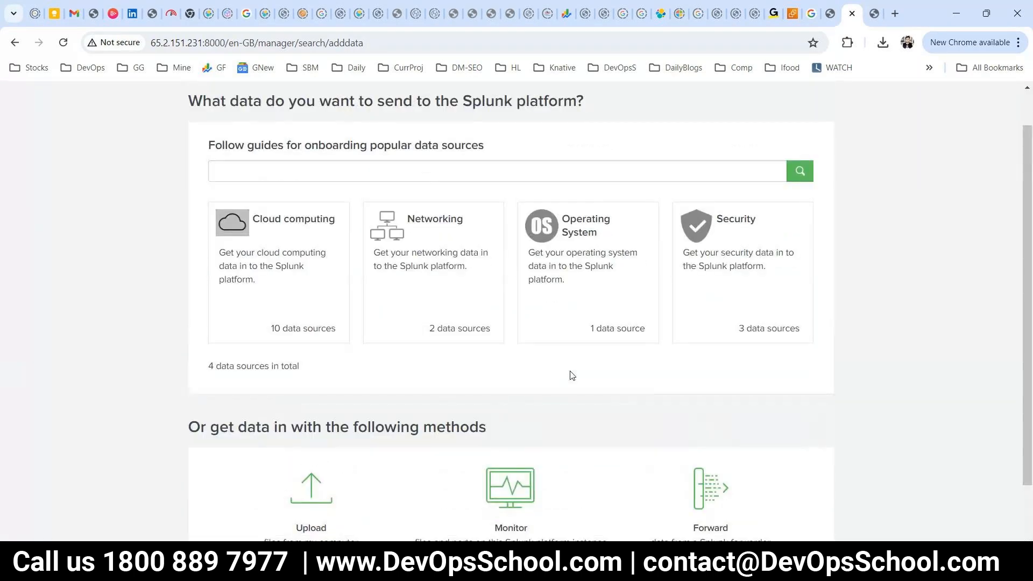
pyautogui.scroll(1, 442, 392)
pyautogui.scroll(-1, 441, 391)
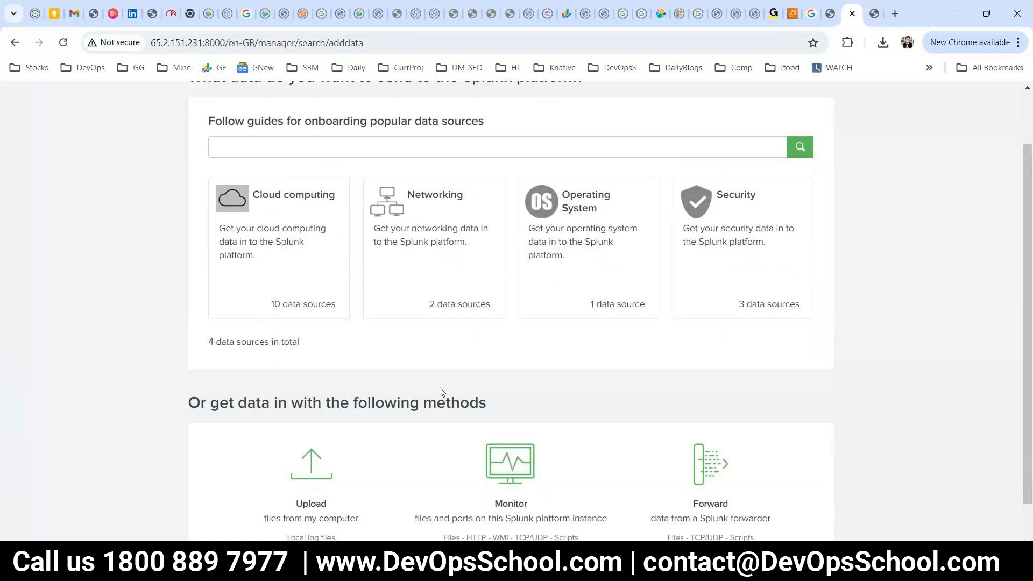
pyautogui.scroll(-1, 434, 398)
pyautogui.scroll(2, 414, 392)
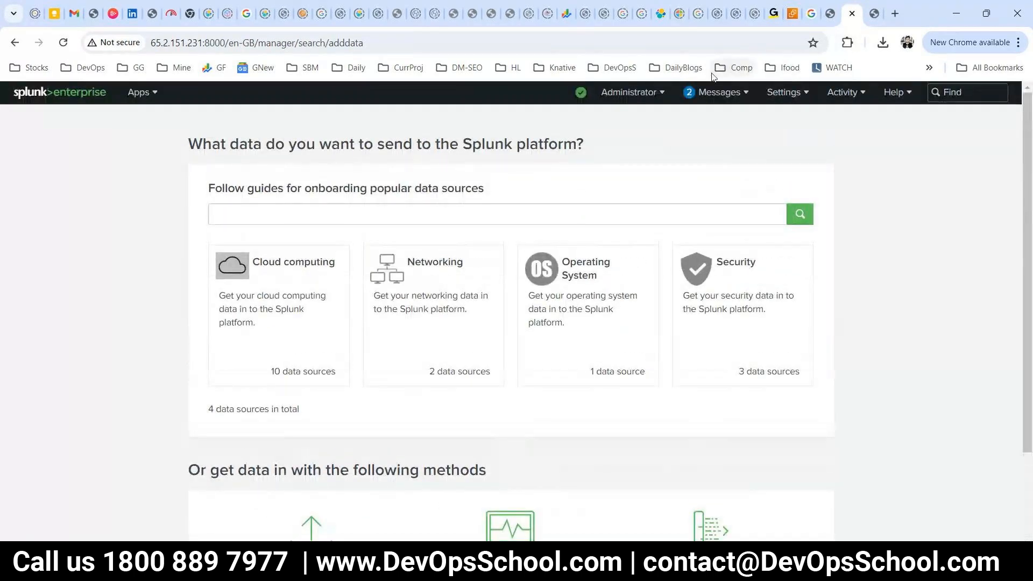
pyautogui.click(774, 95)
pyautogui.click(621, 168)
pyautogui.click(54, 99)
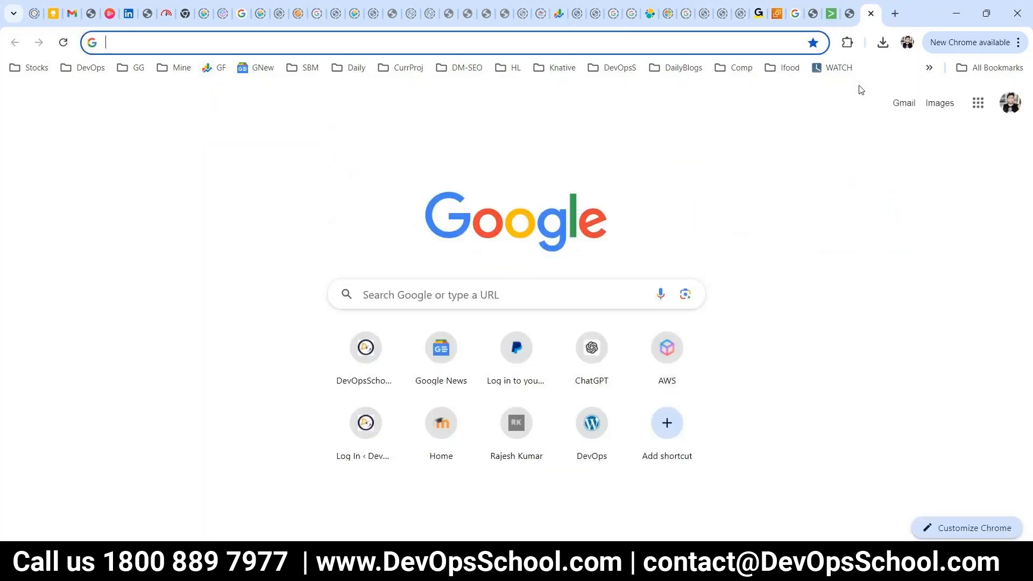
# Search Google for 'splunk' and scroll through the results.
pyautogui.write('splunk install devopsschool')
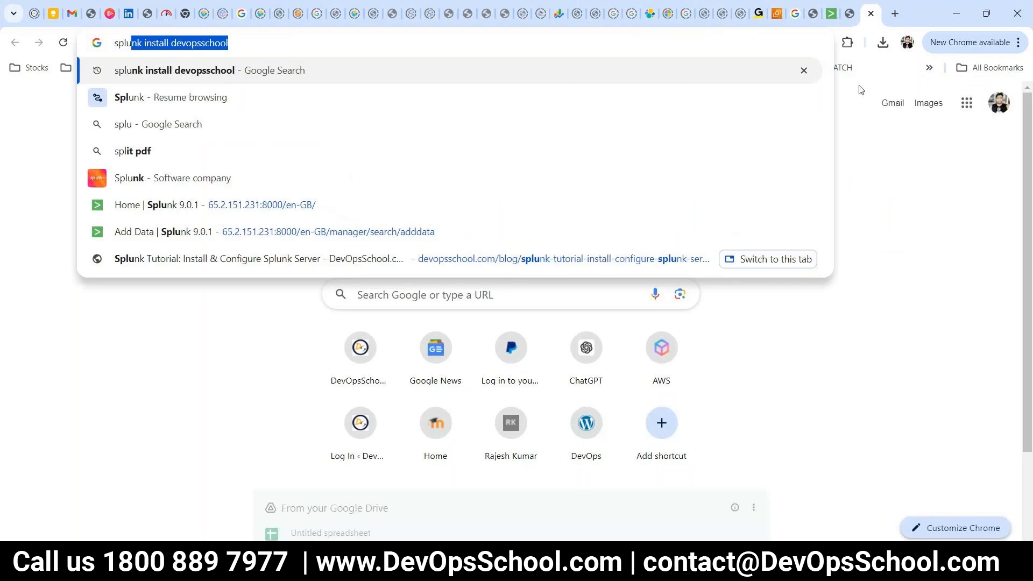
pyautogui.press('Return')
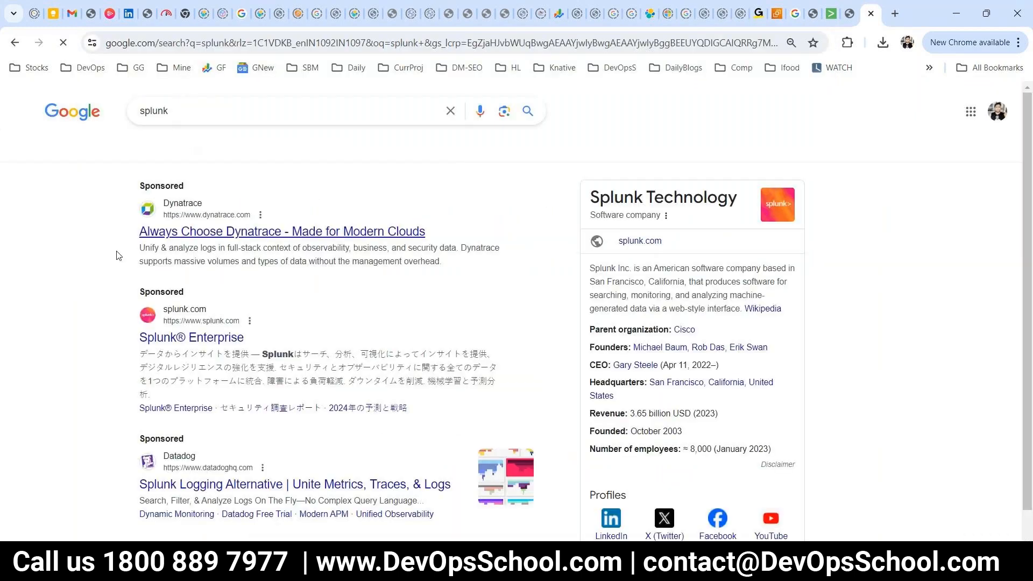
pyautogui.scroll(-2, 316, 359)
pyautogui.scroll(-1, 316, 359)
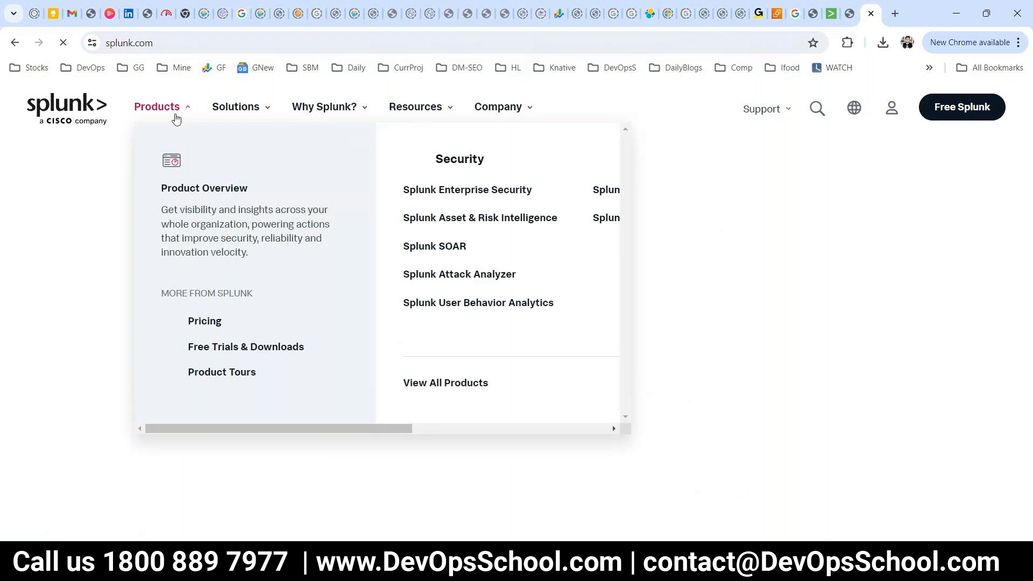
pyautogui.moveTo(240, 108)
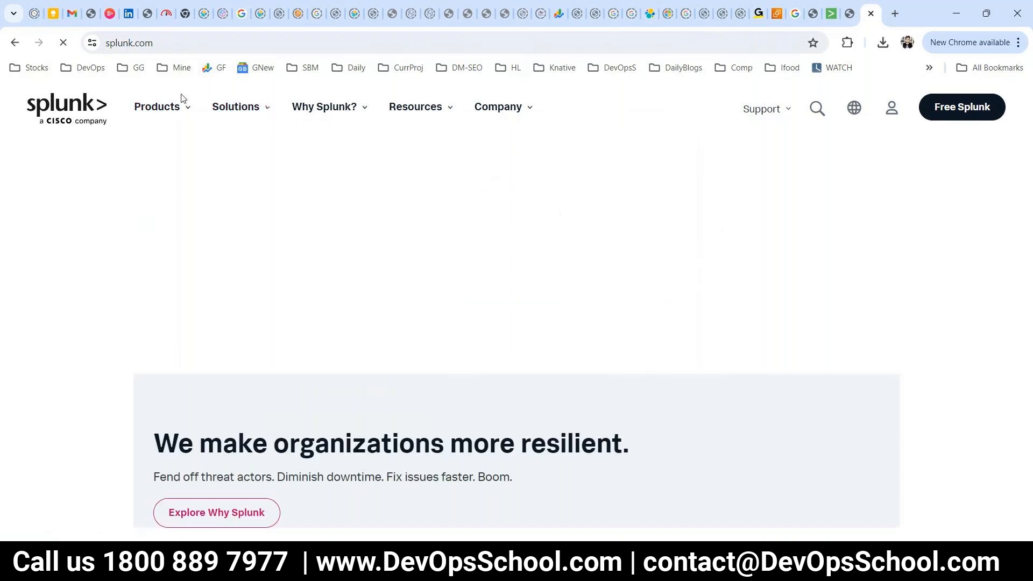
pyautogui.moveTo(173, 120)
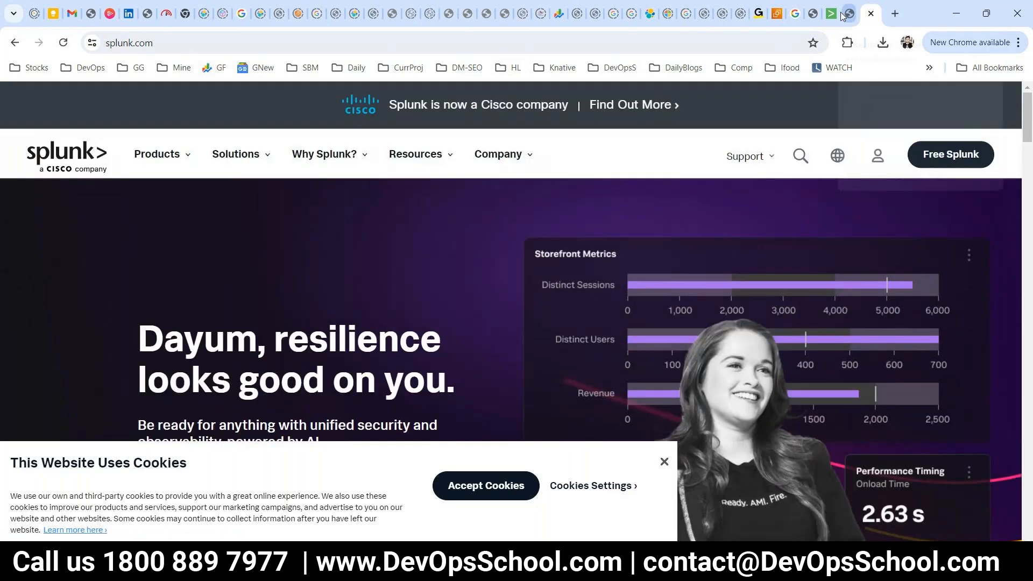
# Return to Splunk, open Settings > Add Data and highlight the Forward method's description.
pyautogui.click(832, 14)
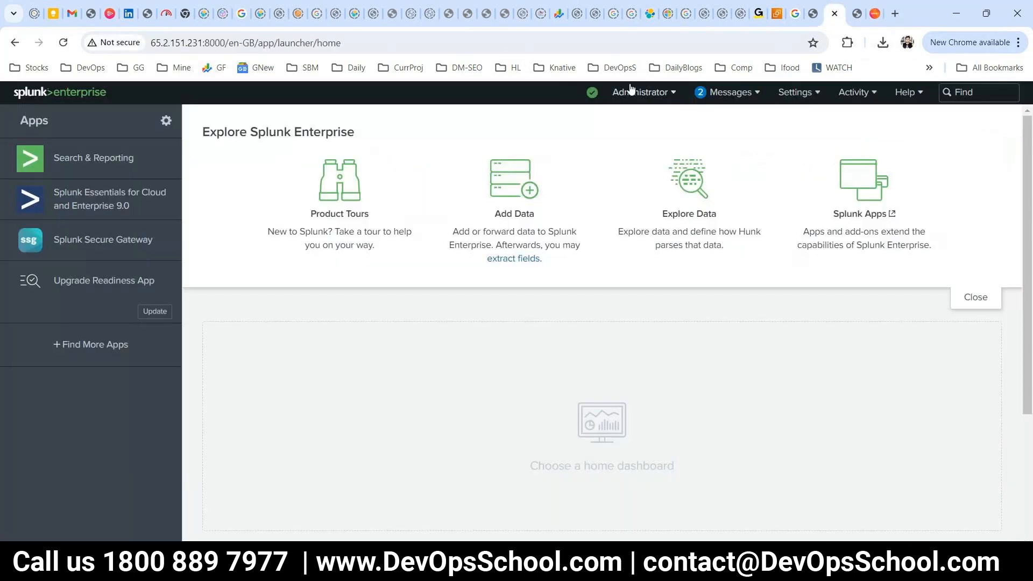
pyautogui.click(817, 97)
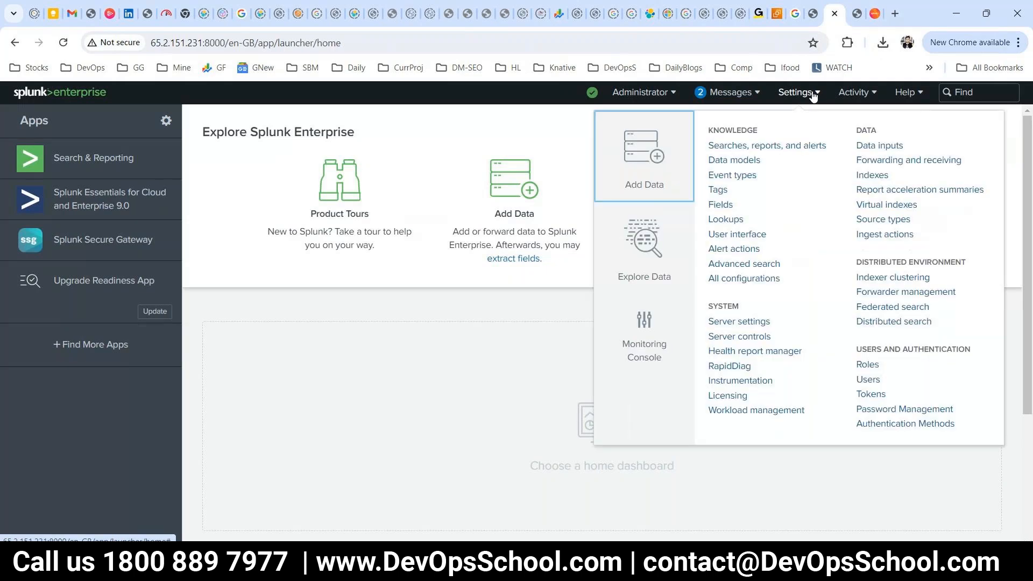
pyautogui.click(669, 165)
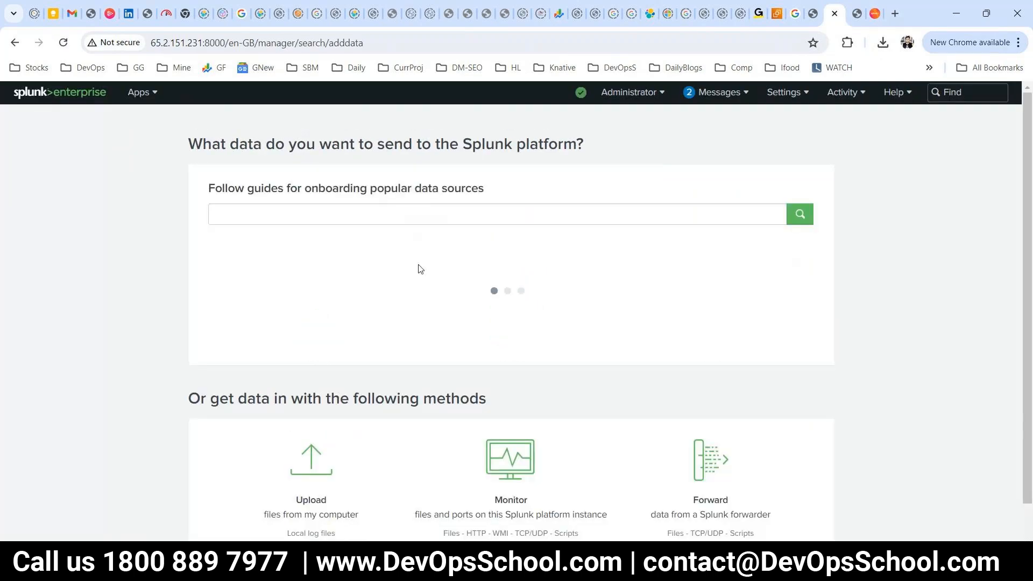
pyautogui.scroll(-2, 591, 420)
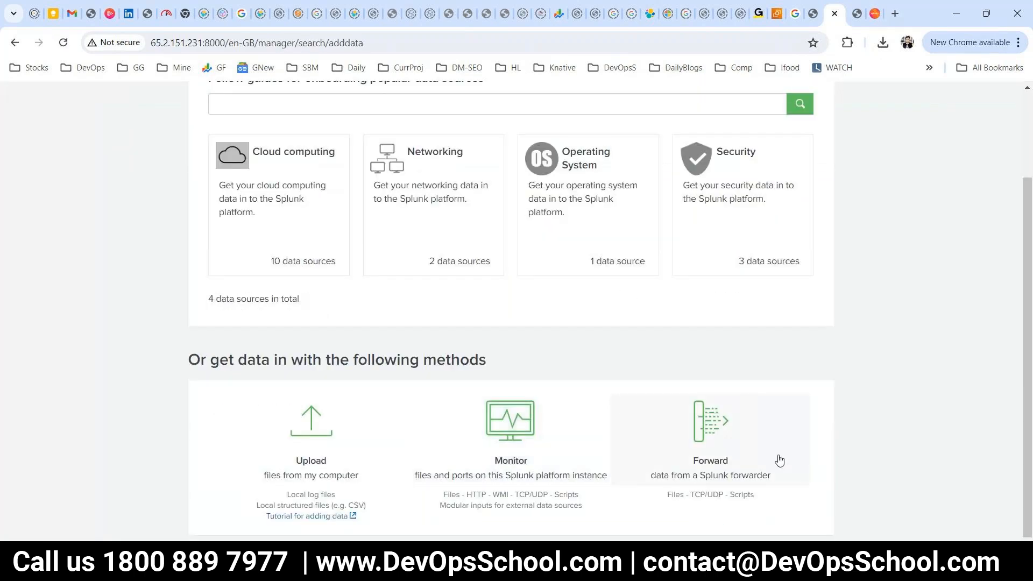
pyautogui.moveTo(779, 492); pyautogui.dragTo(712, 407)
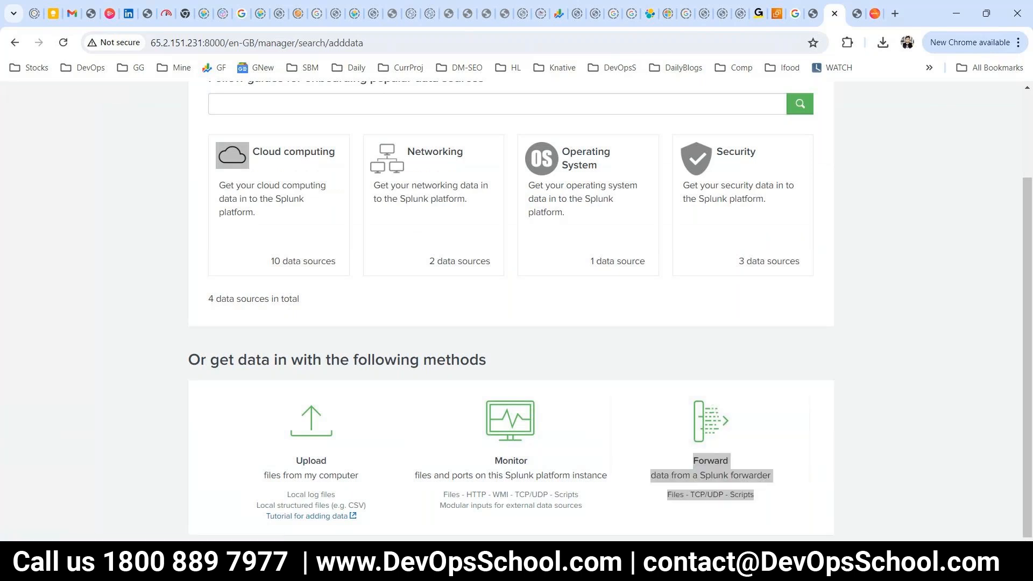
pyautogui.hotkey('alt', 'Tab')
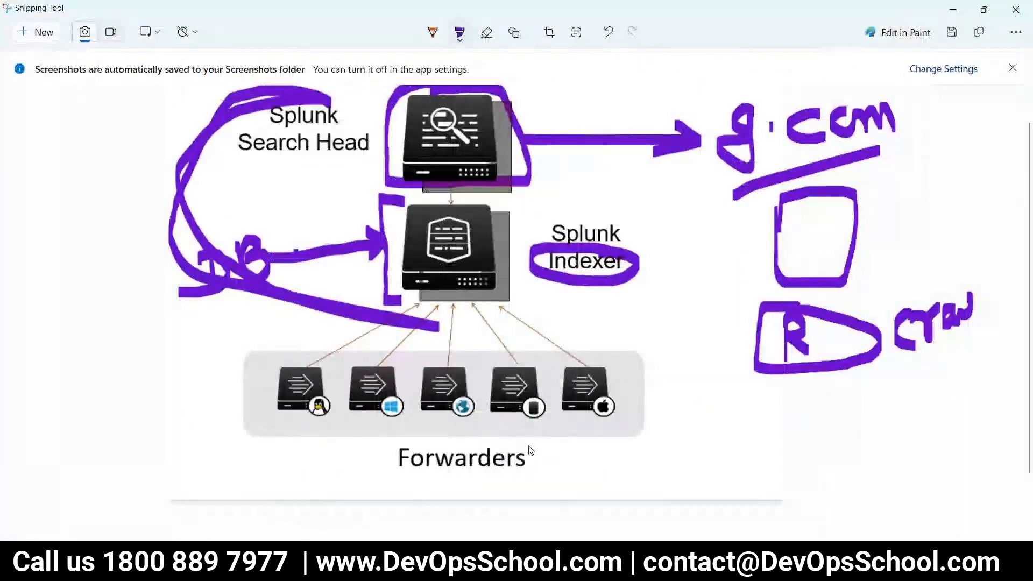
# Circle the Forwarders row in purple and draw an arrow up to the Splunk Indexer.
pyautogui.moveTo(623, 366)
pyautogui.mouseDown()
pyautogui.moveTo(338, 358)
pyautogui.moveTo(282, 373)
pyautogui.moveTo(274, 425)
pyautogui.moveTo(564, 417)
pyautogui.moveTo(594, 361)
pyautogui.mouseUp()
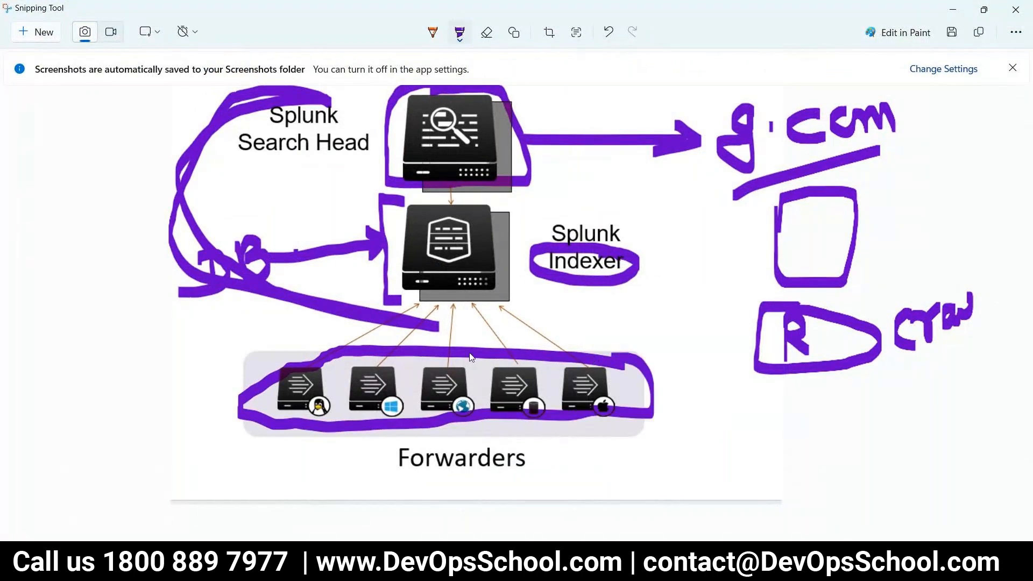
pyautogui.moveTo(441, 357)
pyautogui.mouseDown()
pyautogui.moveTo(433, 255)
pyautogui.moveTo(477, 301)
pyautogui.mouseUp()
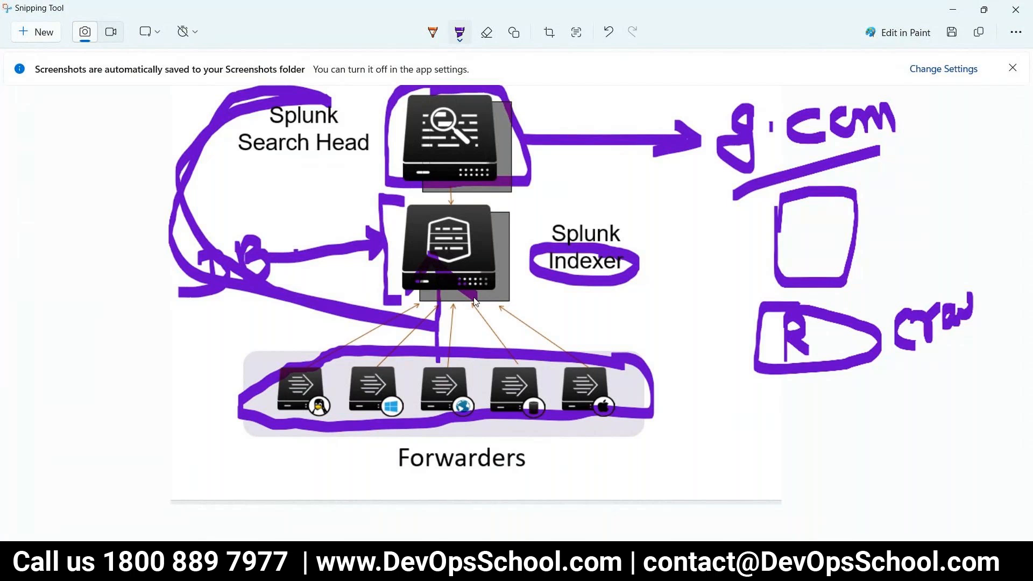
# Go back to the Splunk home launcher via the splunk>enterprise logo on Add Data.
pyautogui.hotkey('alt', 'Tab')
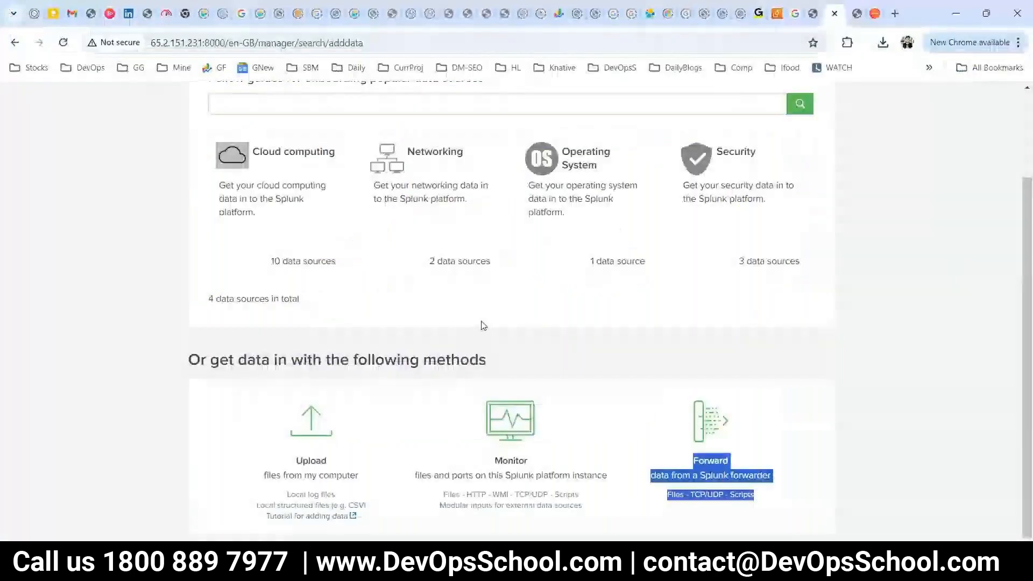
pyautogui.scroll(3, 452, 338)
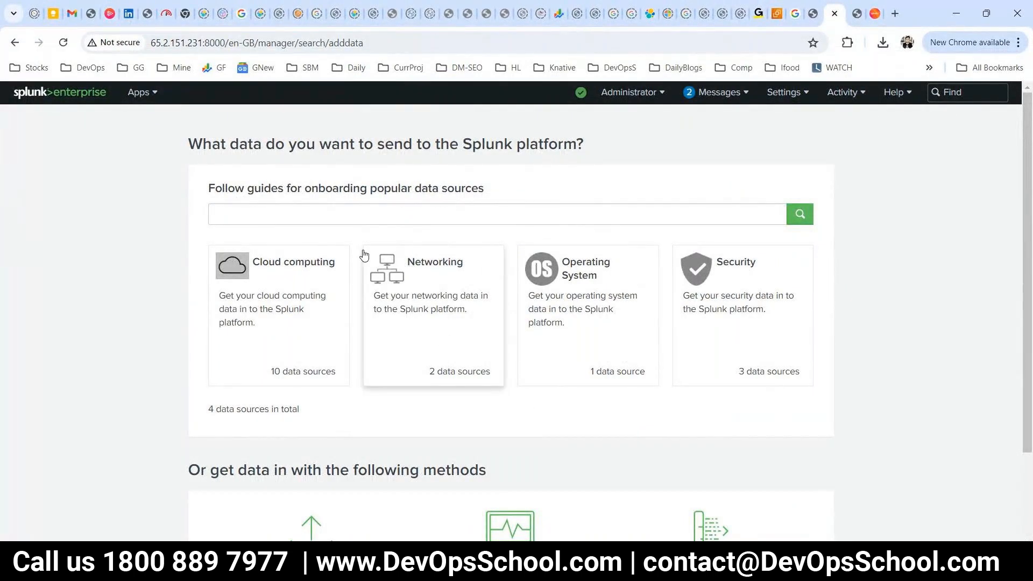
pyautogui.click(18, 102)
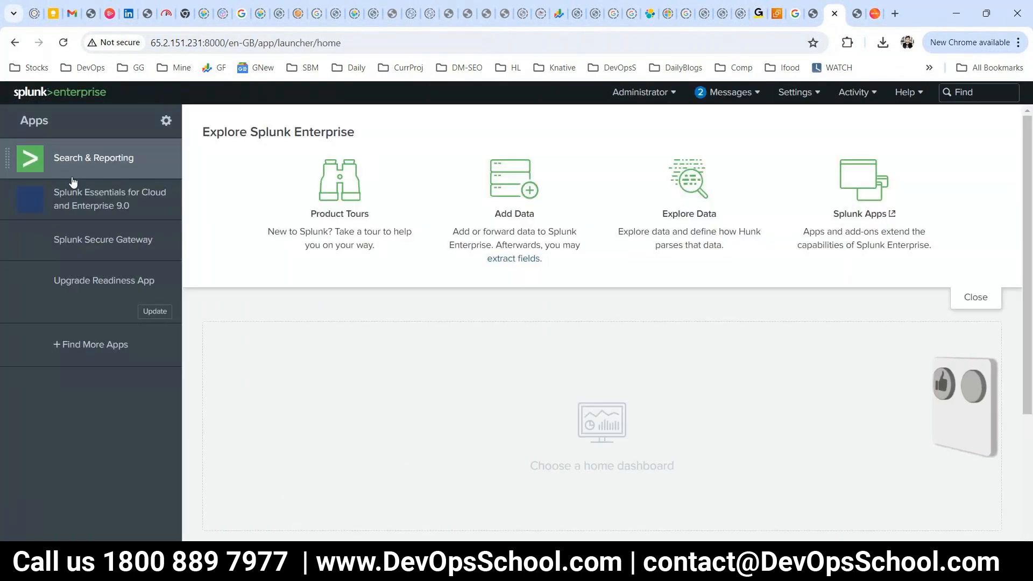
# In Search & Reporting, search index="earth" from autocomplete, returning 239 events from the last 24 hours.
pyautogui.click(70, 159)
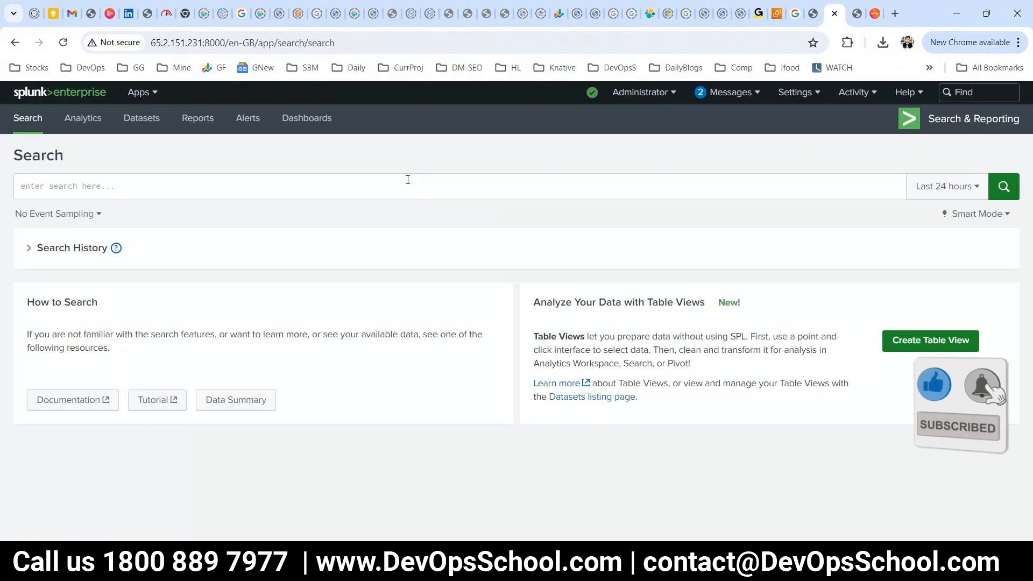
pyautogui.write('inn')
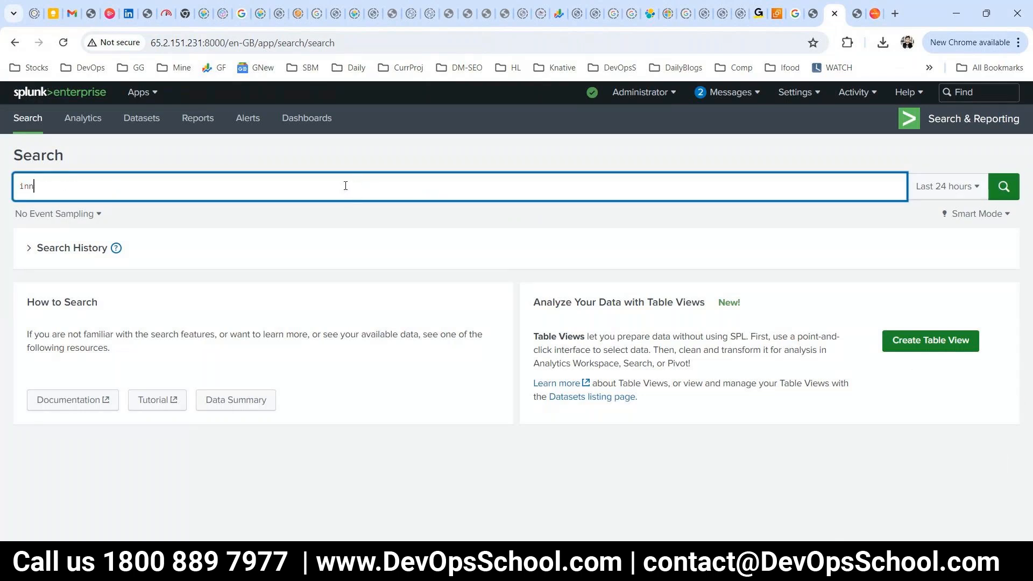
pyautogui.write('ex=')
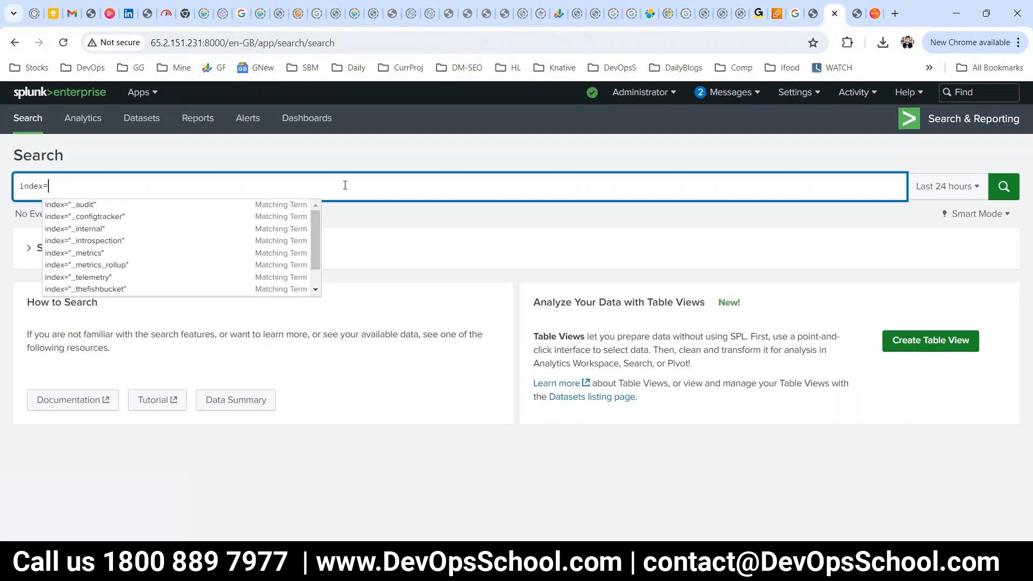
pyautogui.scroll(-1, 298, 229)
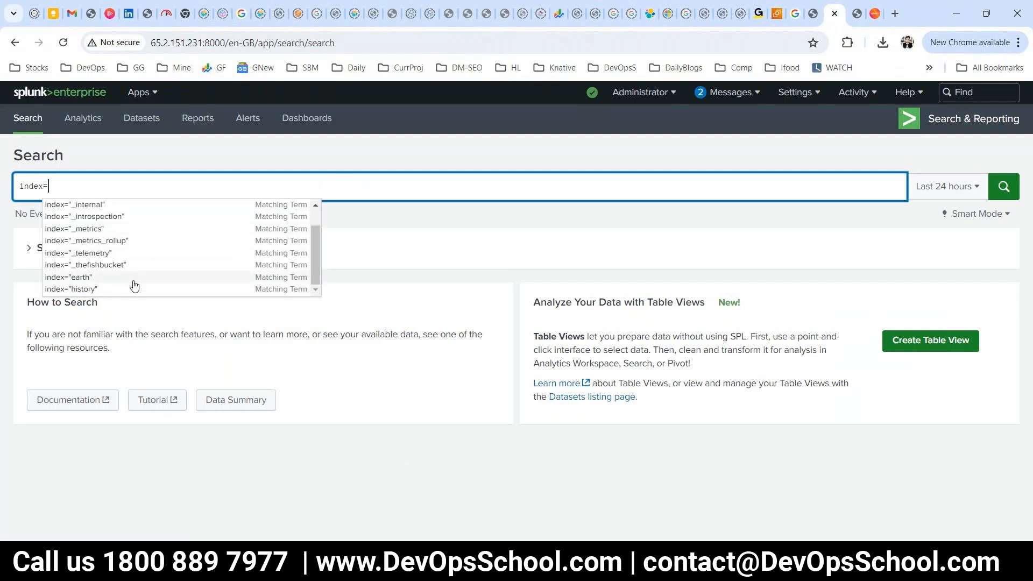
pyautogui.scroll(1, 129, 263)
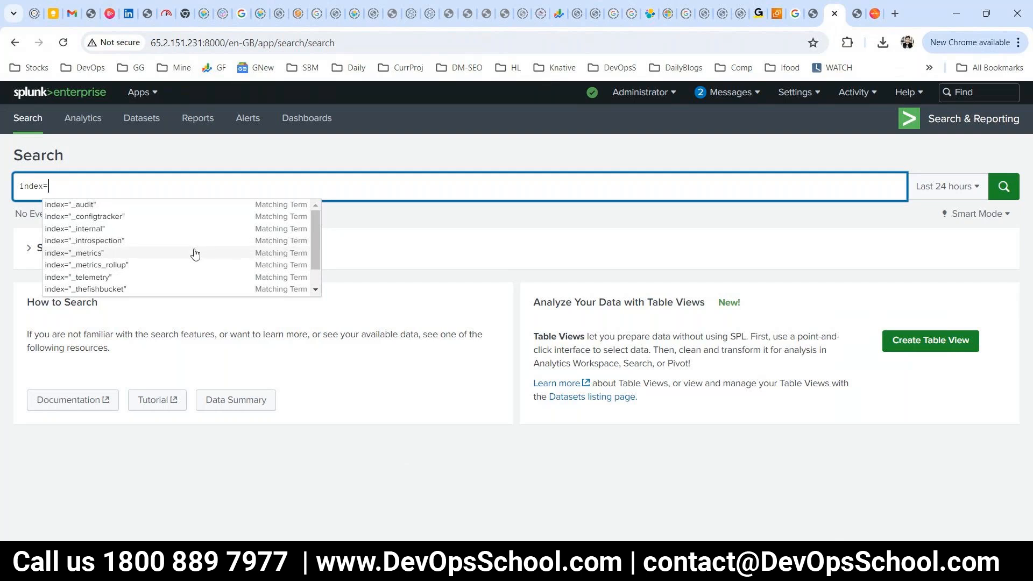
pyautogui.scroll(-1, 198, 258)
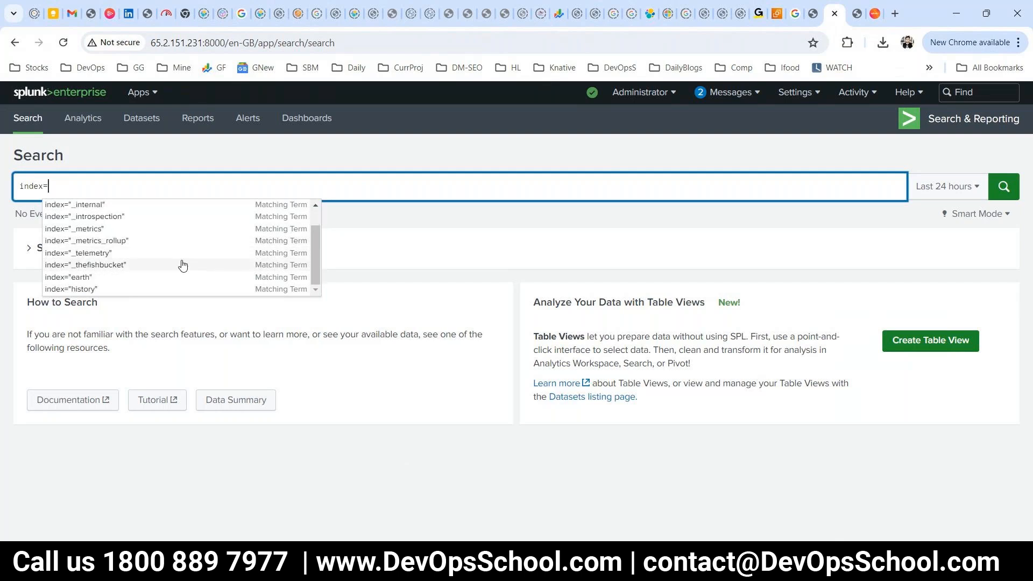
pyautogui.click(150, 278)
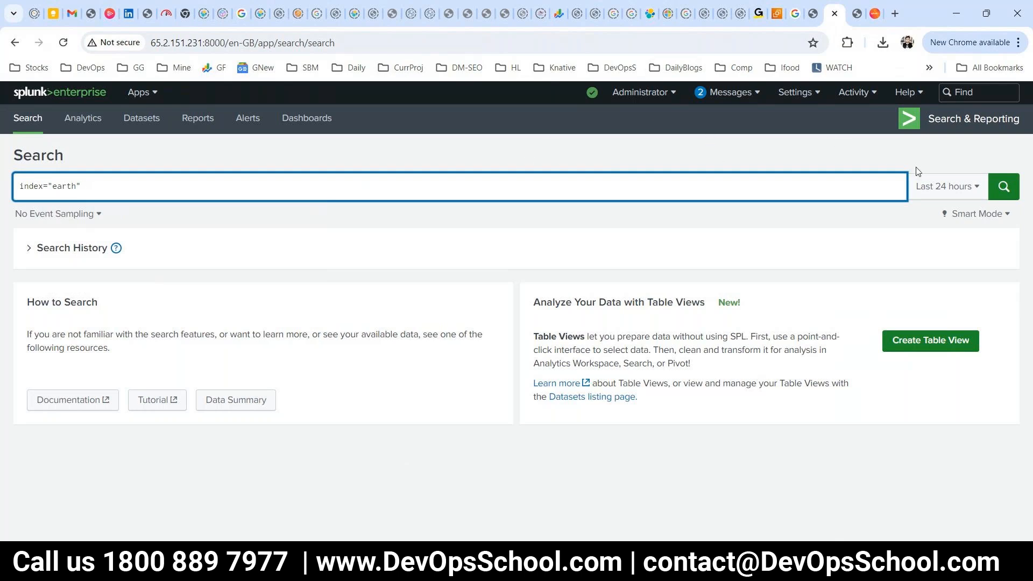
pyautogui.click(1010, 199)
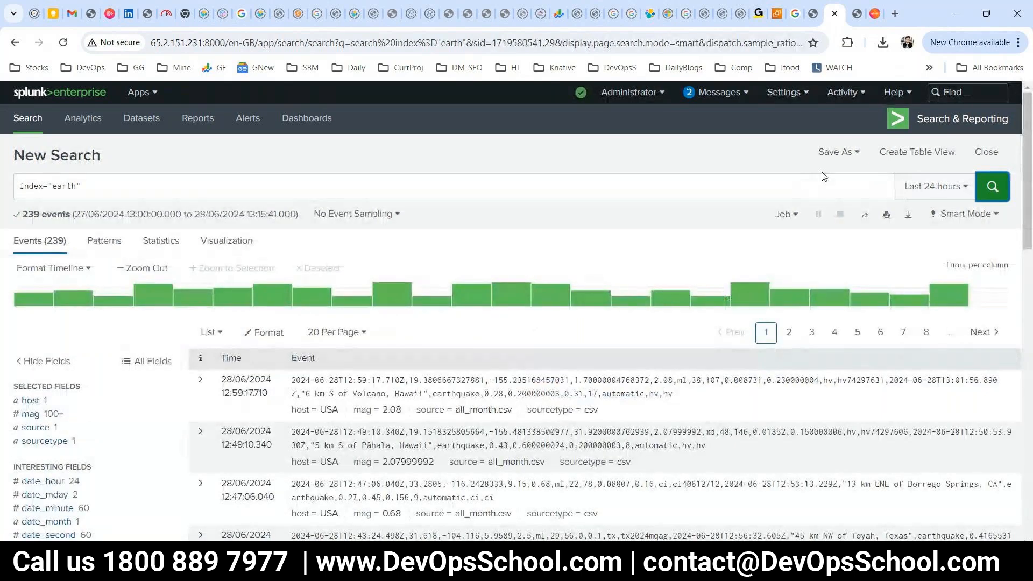
# Set the time range to All time (real-time) and highlight the no-results message and 1-hour timeline scale.
pyautogui.click(927, 185)
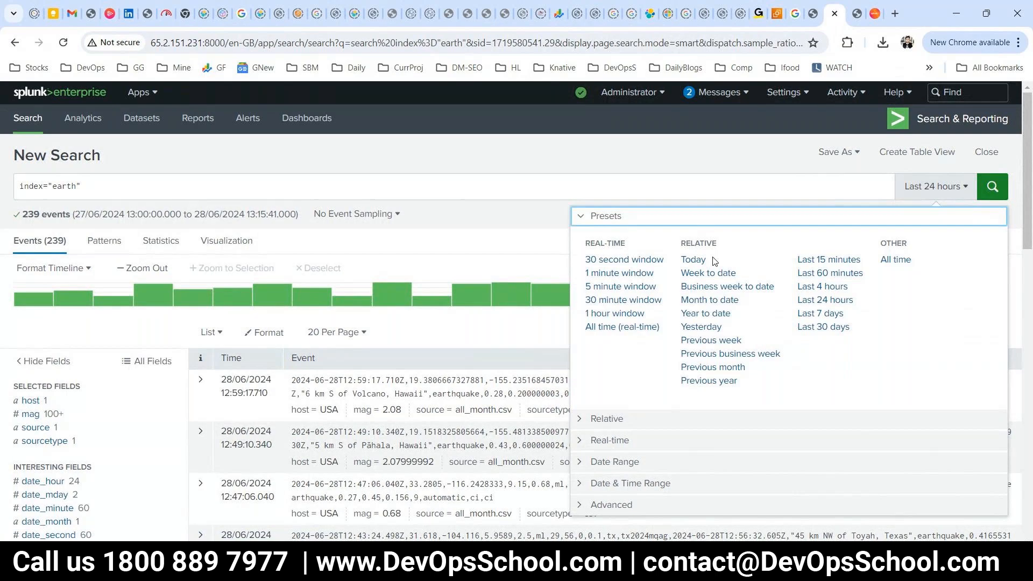
pyautogui.click(622, 326)
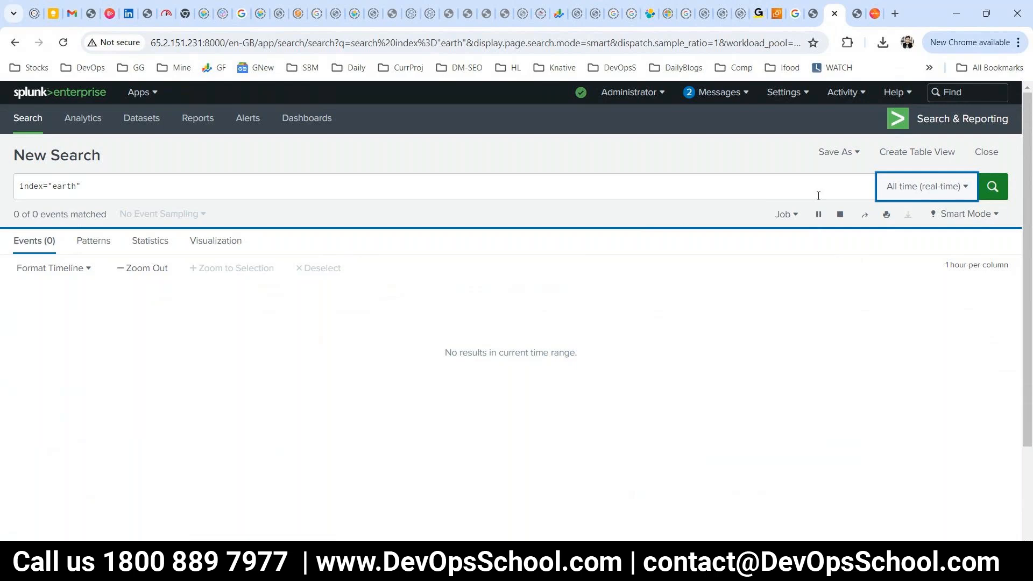
pyautogui.scroll(-2, 967, 277)
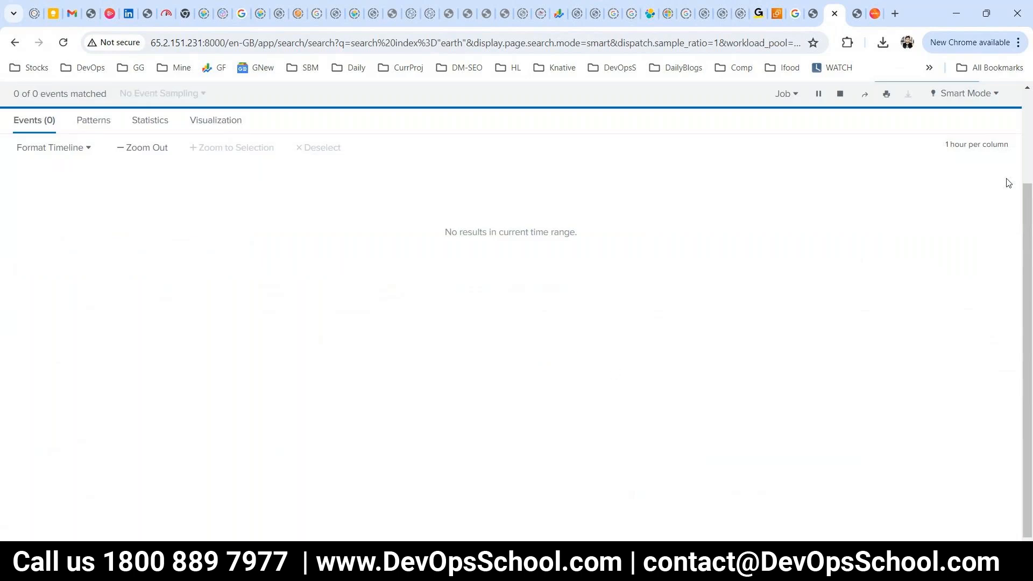
pyautogui.scroll(2, 968, 137)
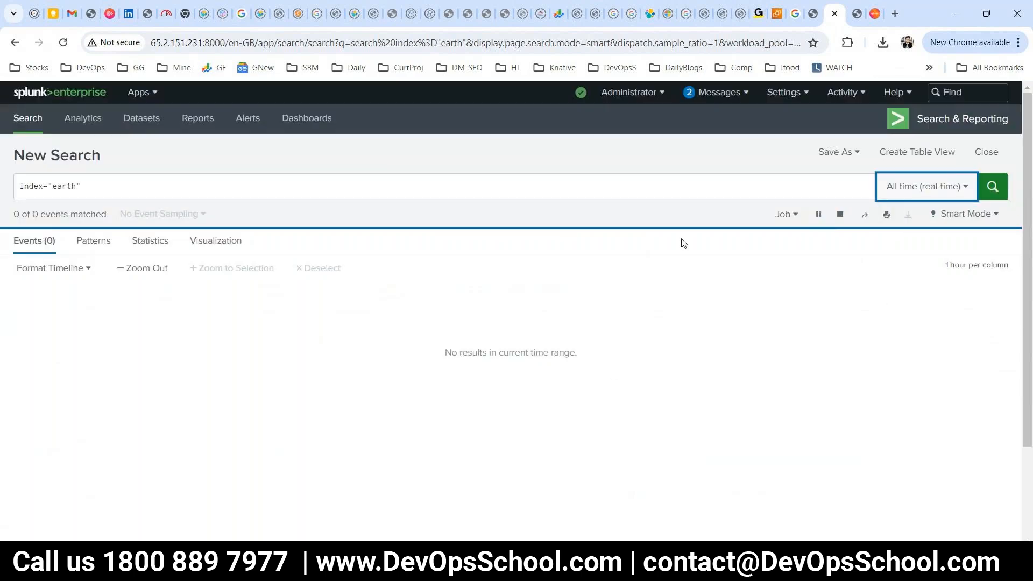
pyautogui.moveTo(444, 353); pyautogui.dragTo(654, 355)
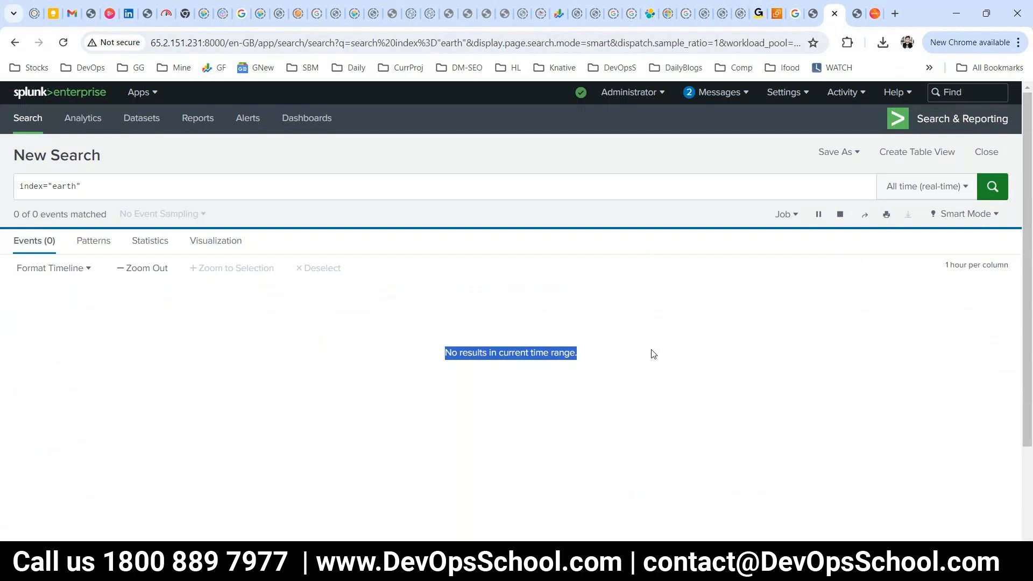
pyautogui.click(1012, 267)
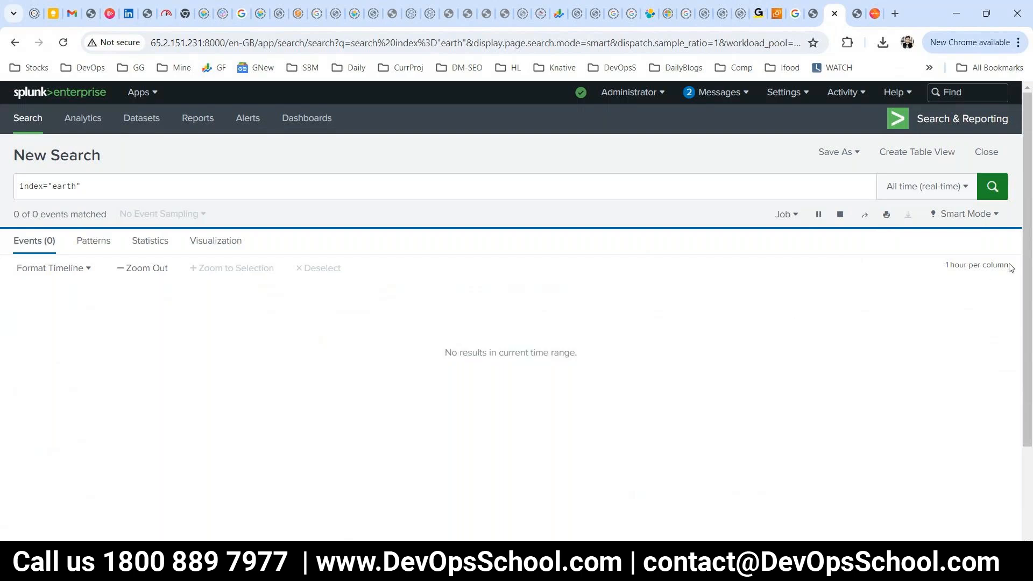
pyautogui.moveTo(945, 265); pyautogui.dragTo(983, 263)
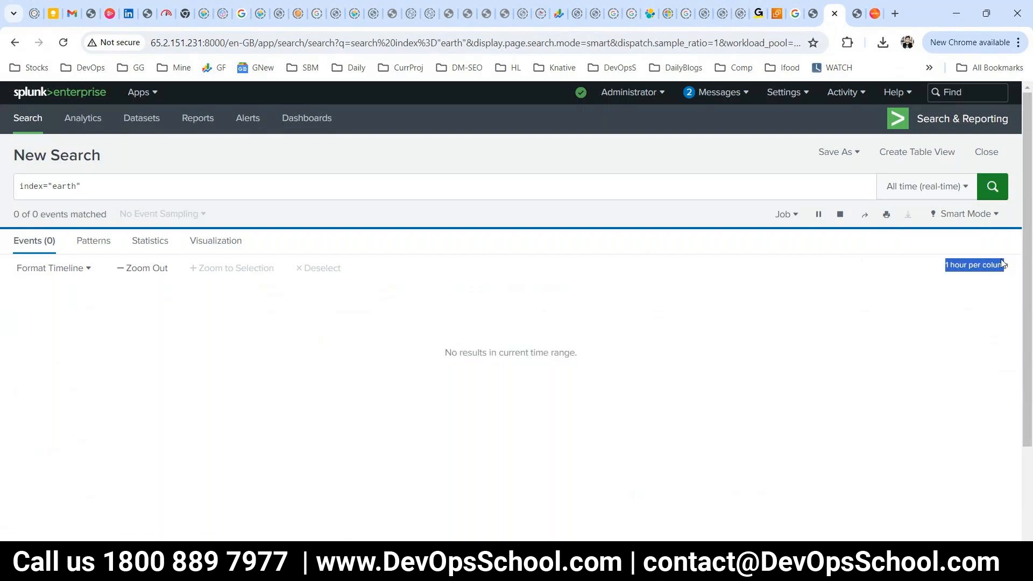
pyautogui.click(915, 188)
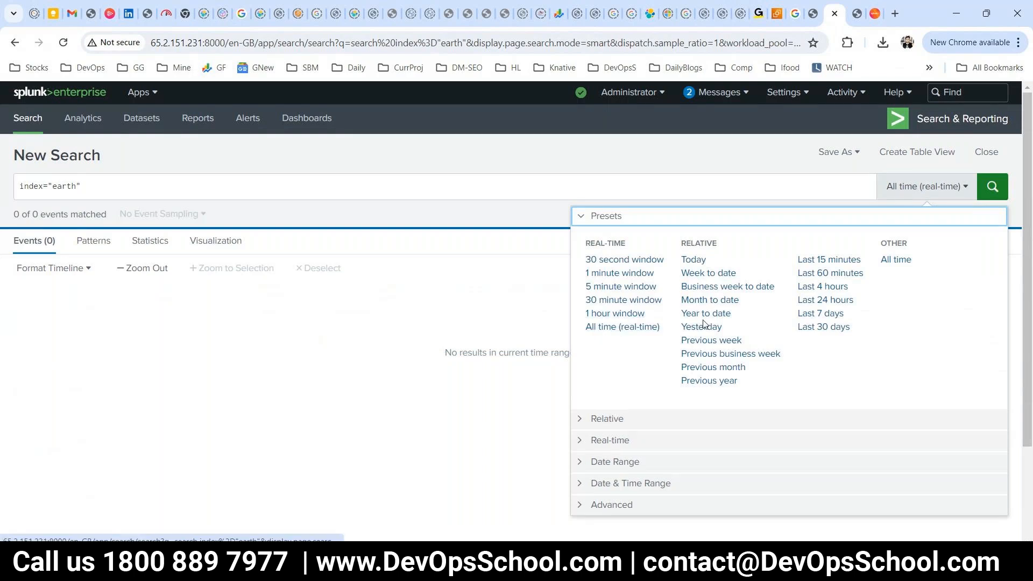
# Rerun the earth search over Last 30 days and scroll through the 10,236 returned events.
pyautogui.click(828, 326)
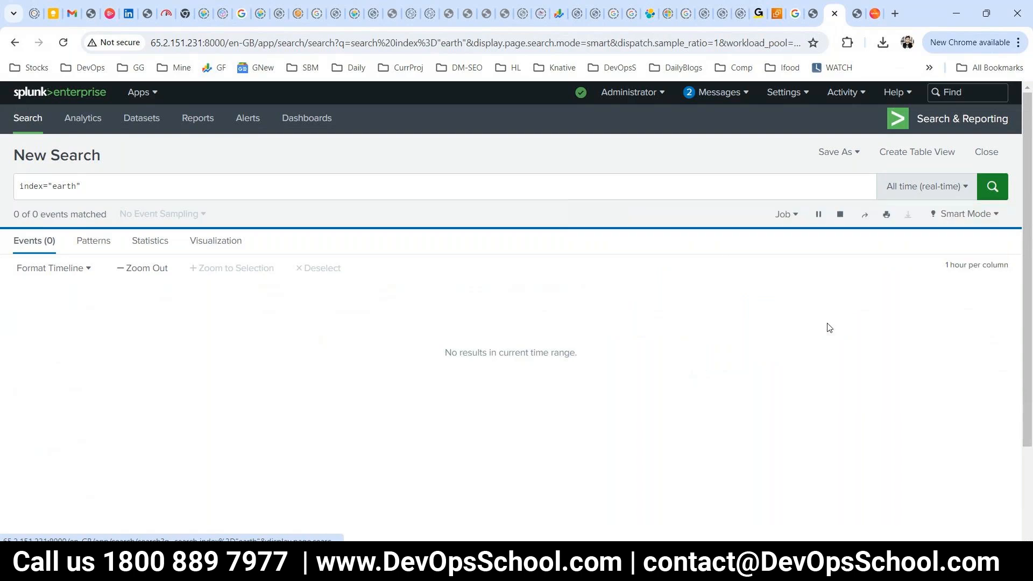
pyautogui.click(985, 200)
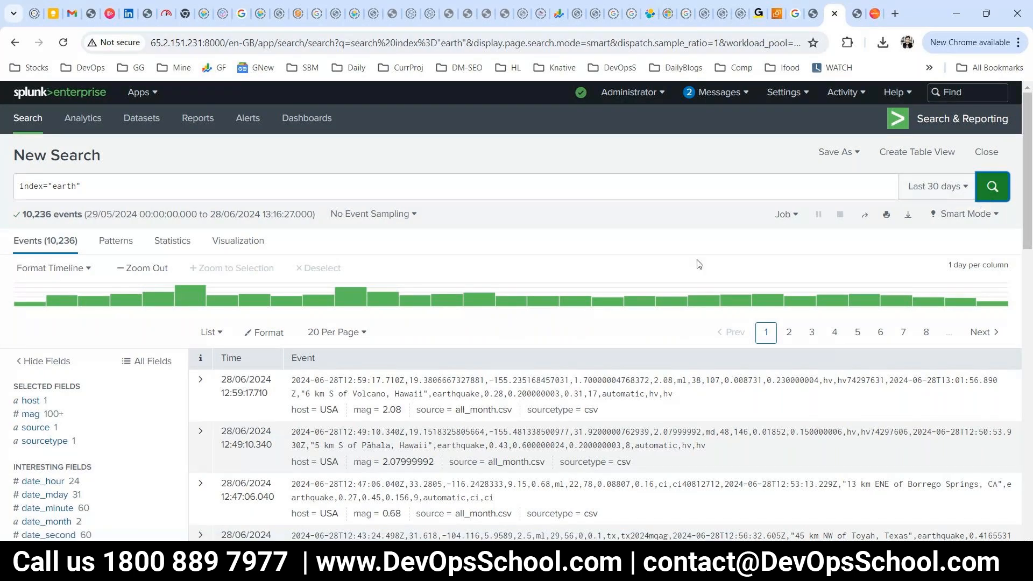
pyautogui.scroll(-2, 553, 225)
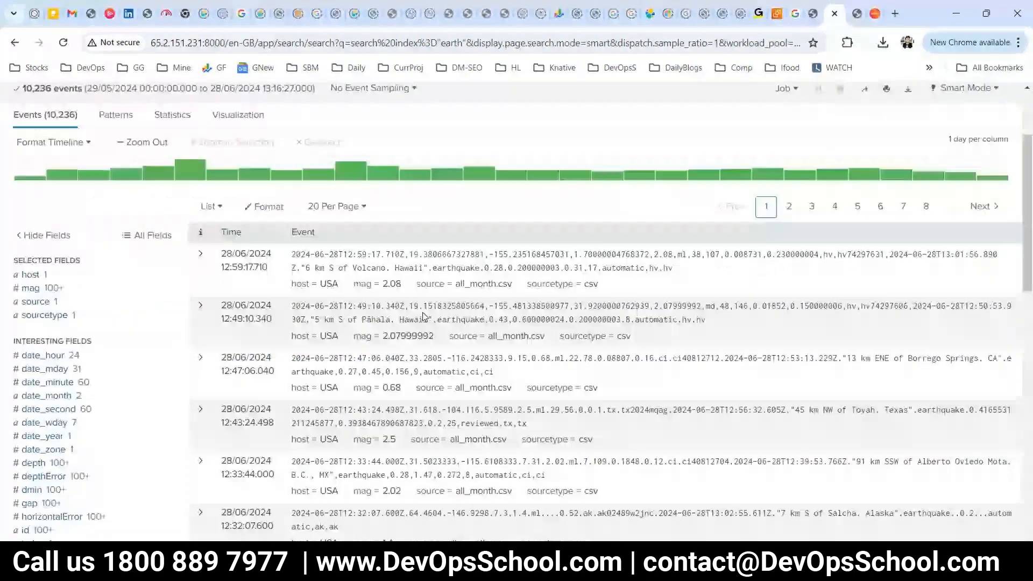
pyautogui.scroll(-1, 425, 316)
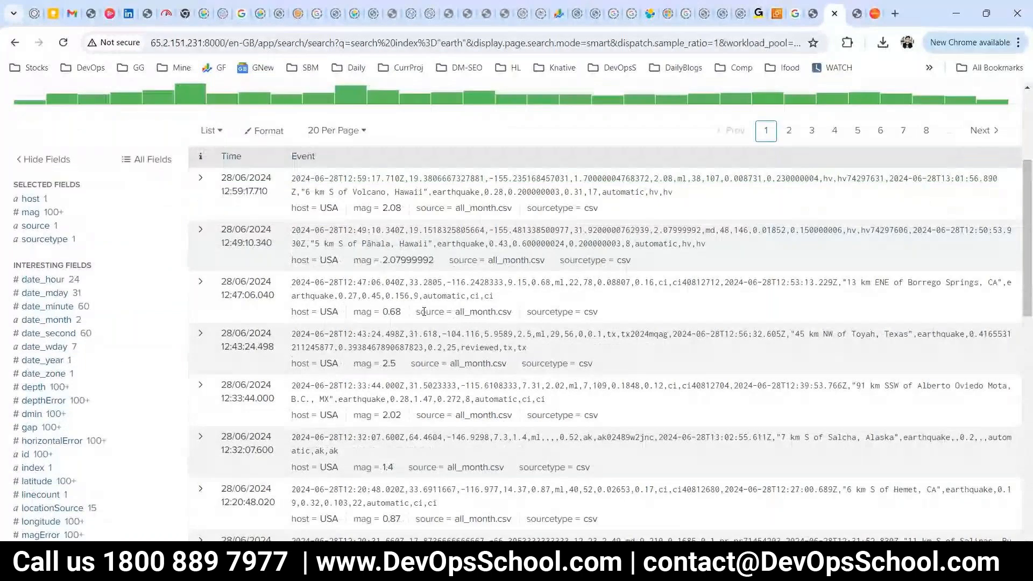
pyautogui.scroll(3, 716, 366)
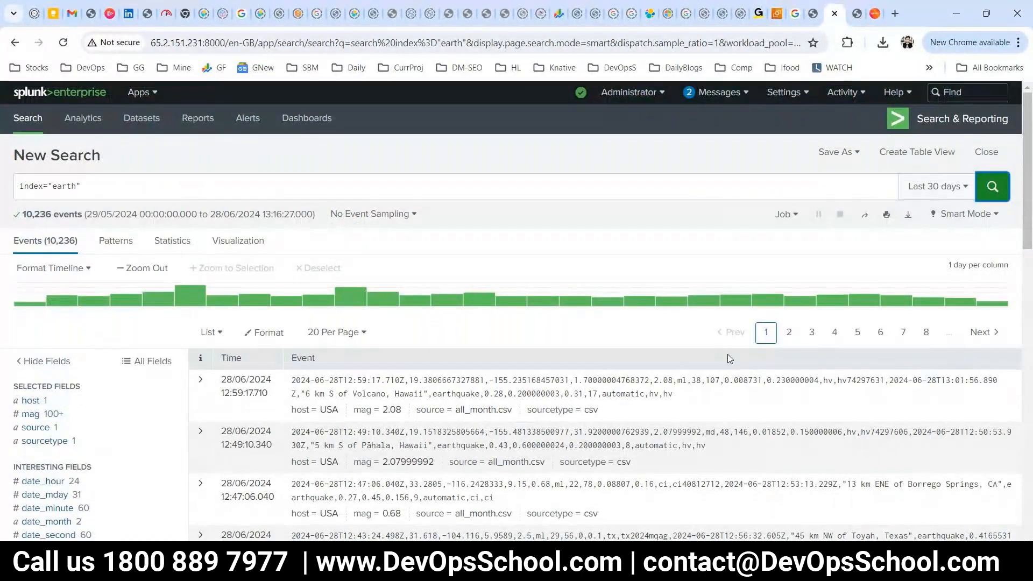